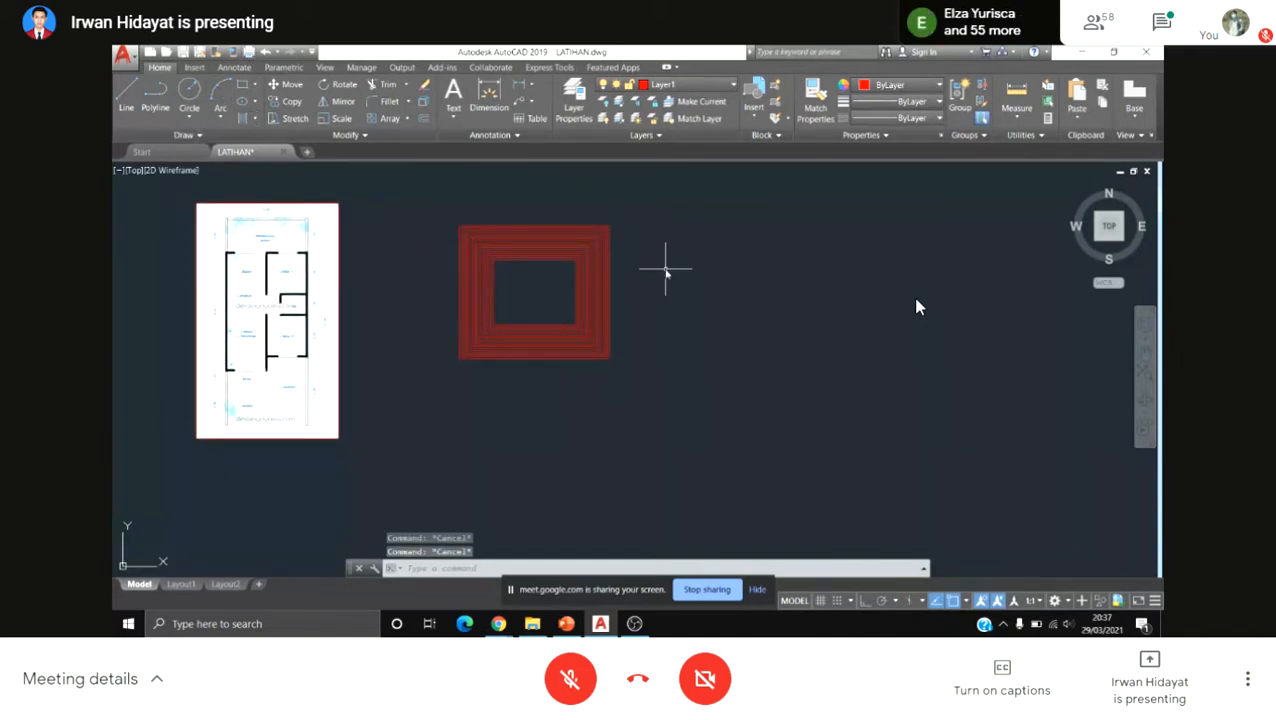
pyautogui.moveTo(691, 338); pyautogui.dragTo(669, 357, button='middle')
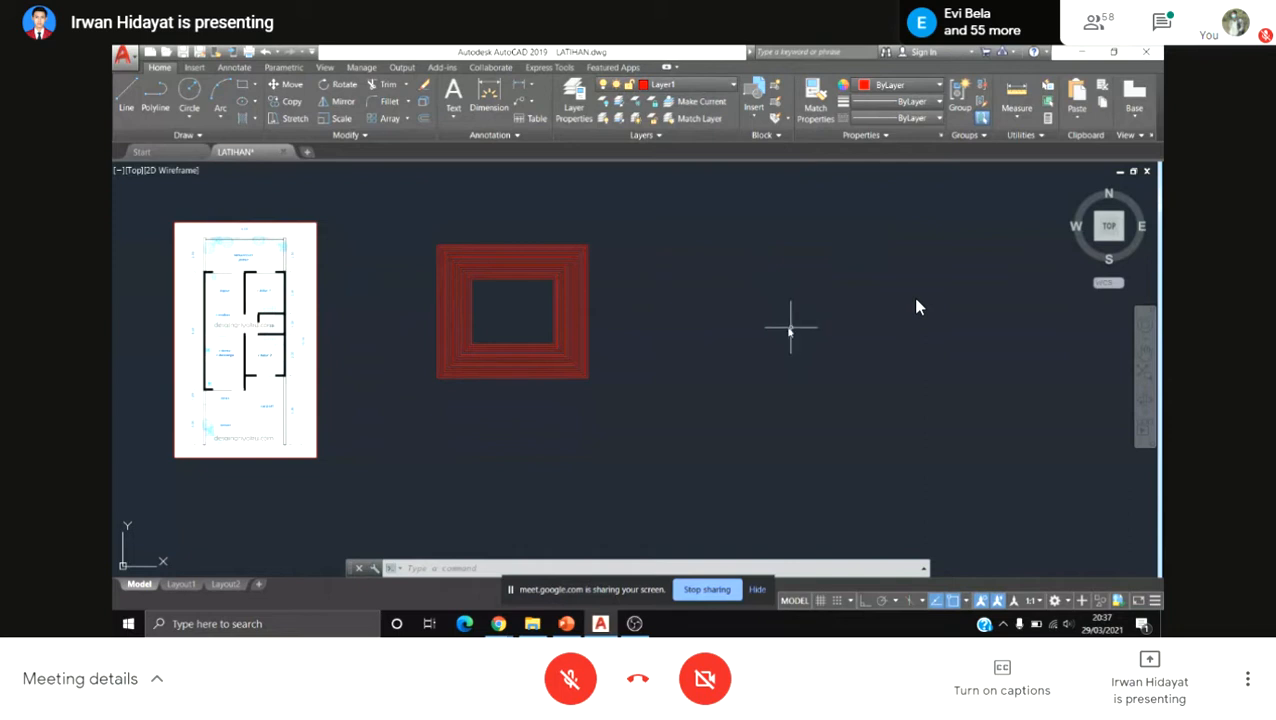
pyautogui.press('Escape')
pyautogui.press('Escape')
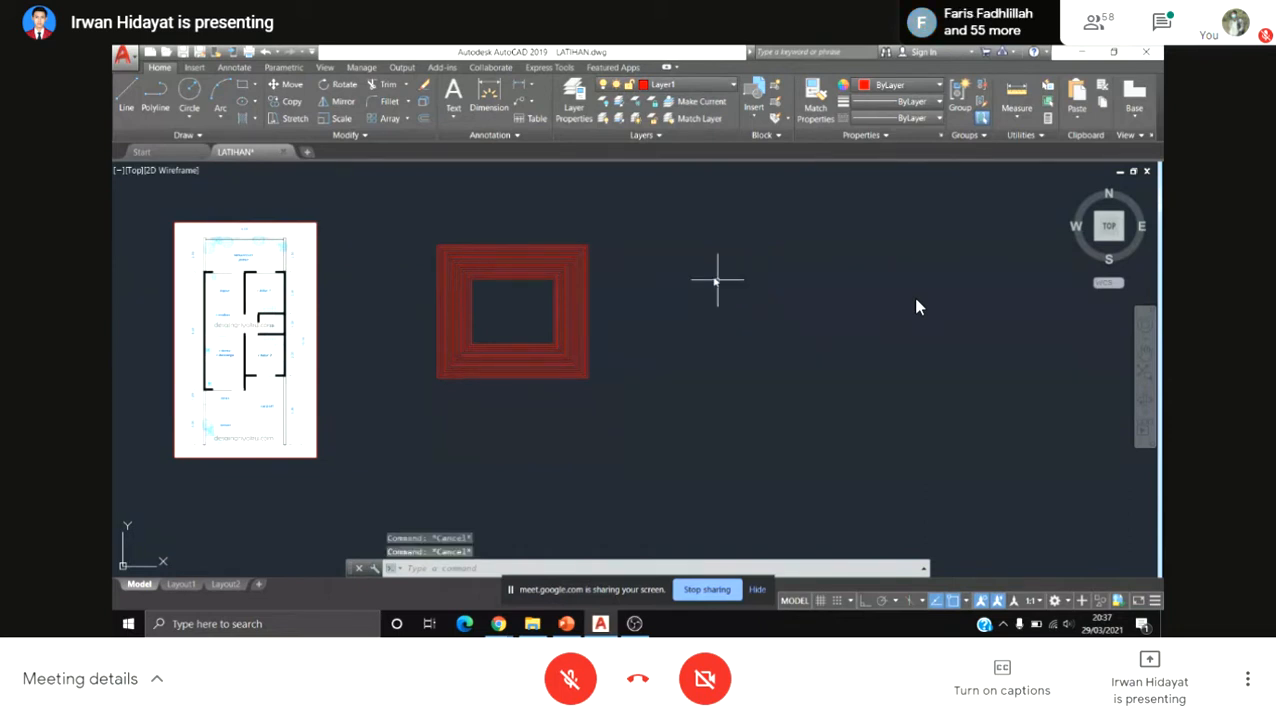
pyautogui.write('l')
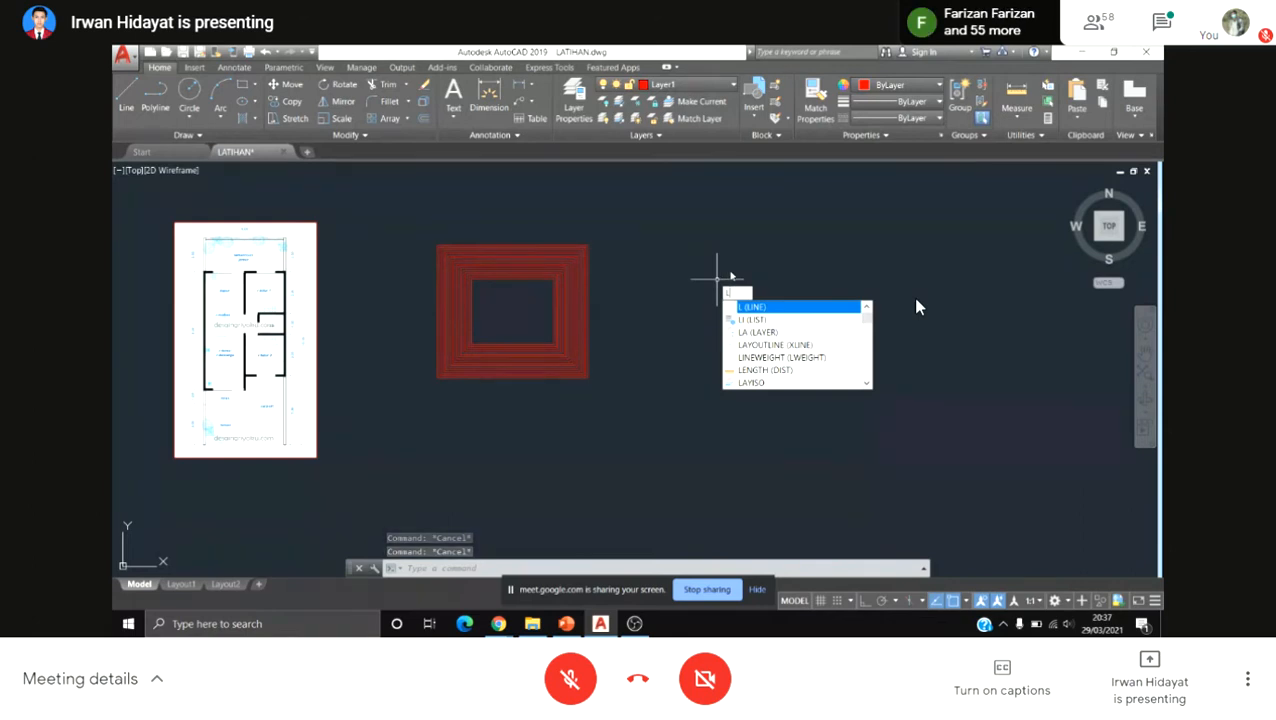
pyautogui.press('Escape')
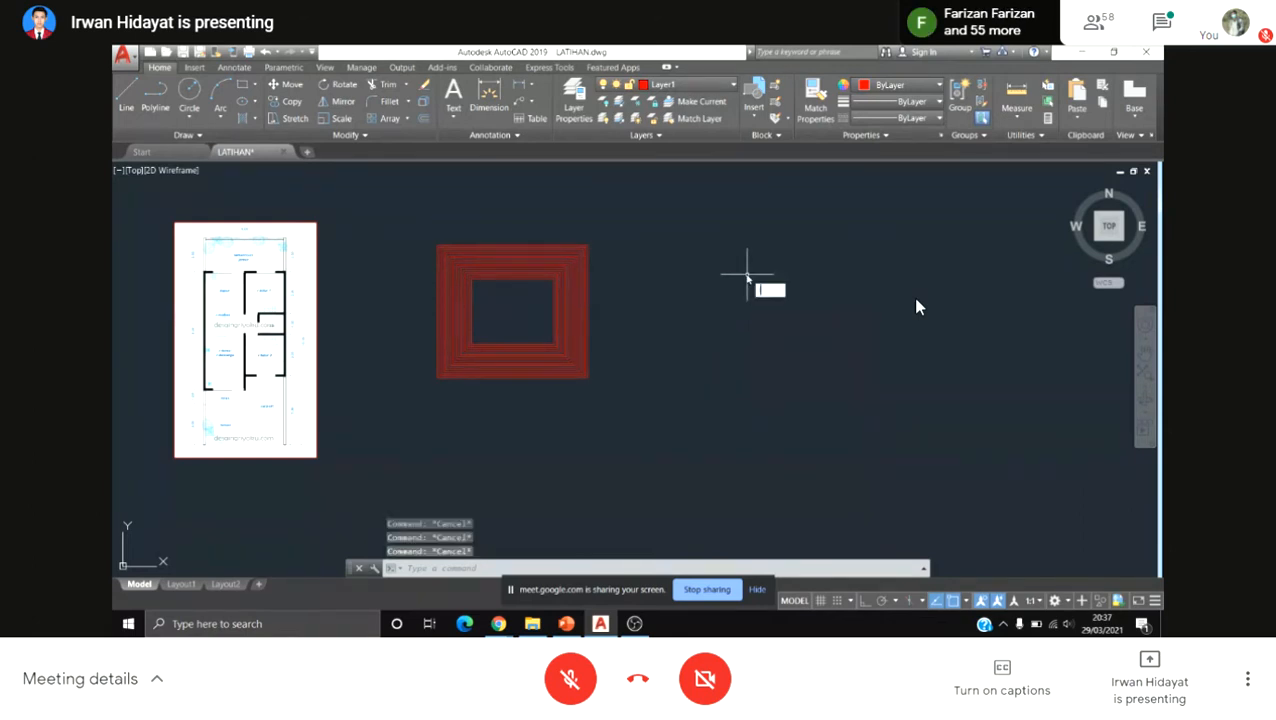
# Step: Draw a horizontal line 1 unit long in the empty area beside the nested rectangles, with Ortho mode on
pyautogui.write('l')
pyautogui.press('Return')
pyautogui.click(665, 283)
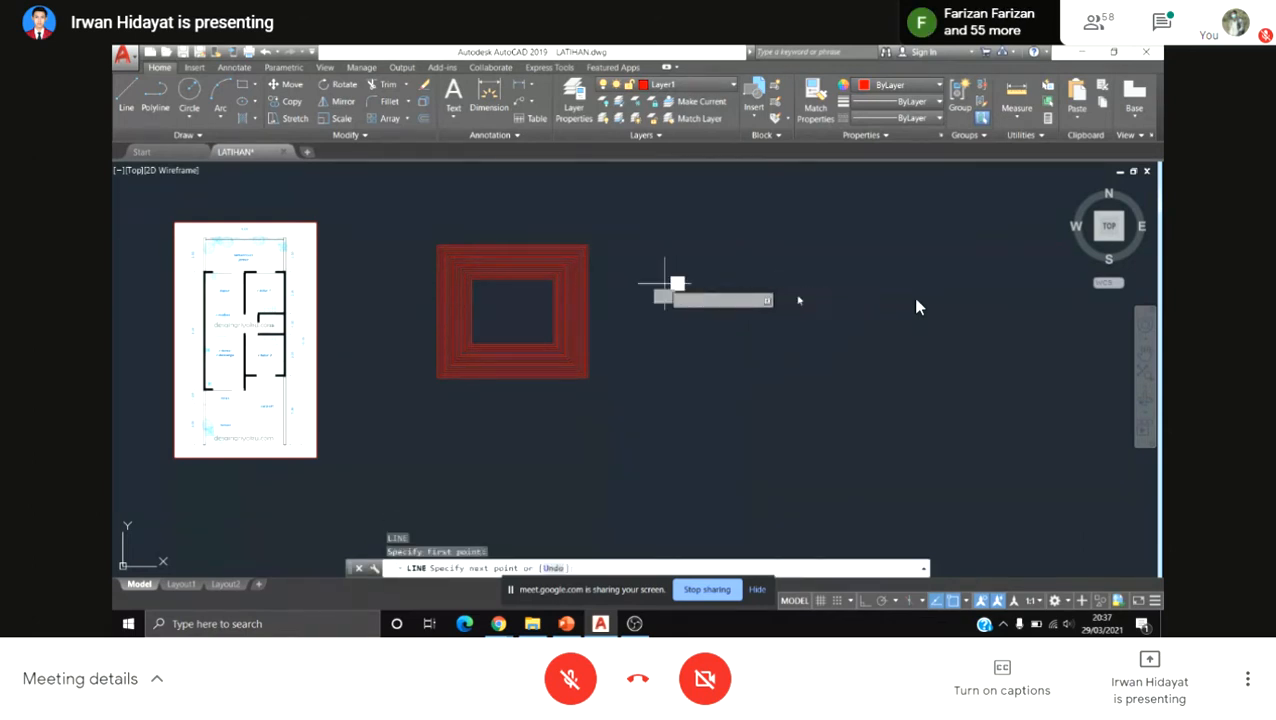
pyautogui.click(864, 601)
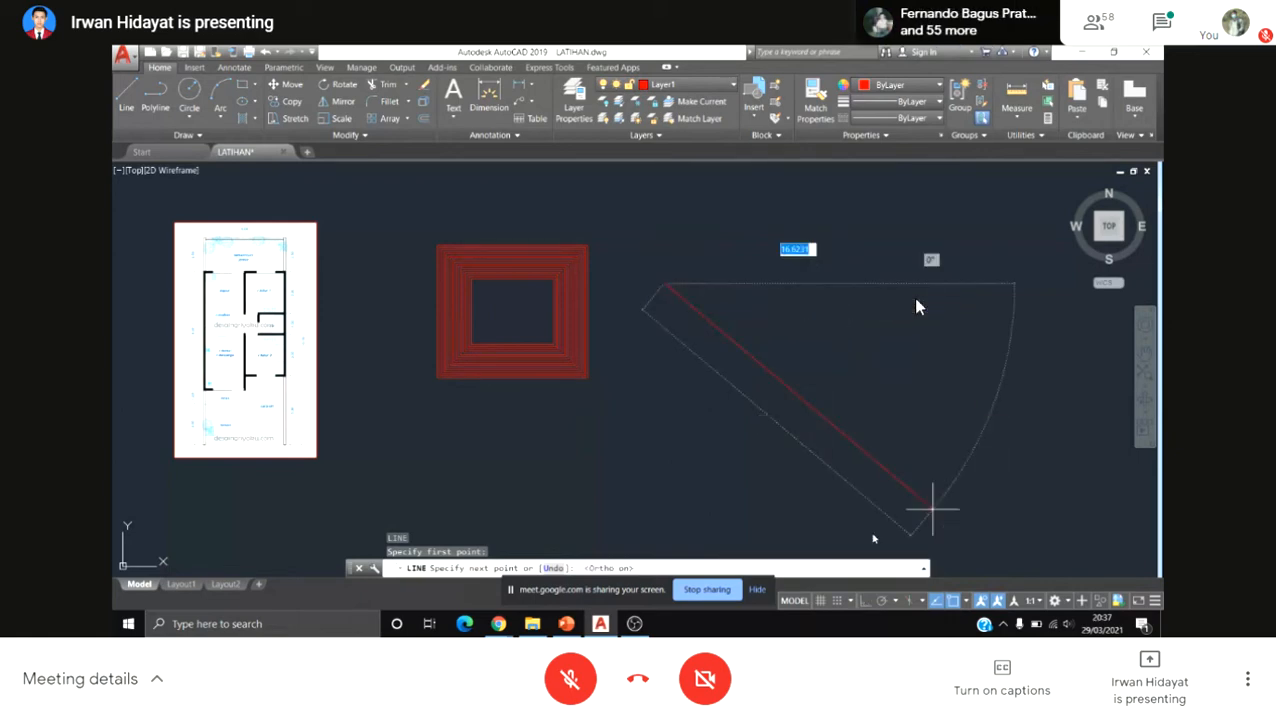
pyautogui.write('1')
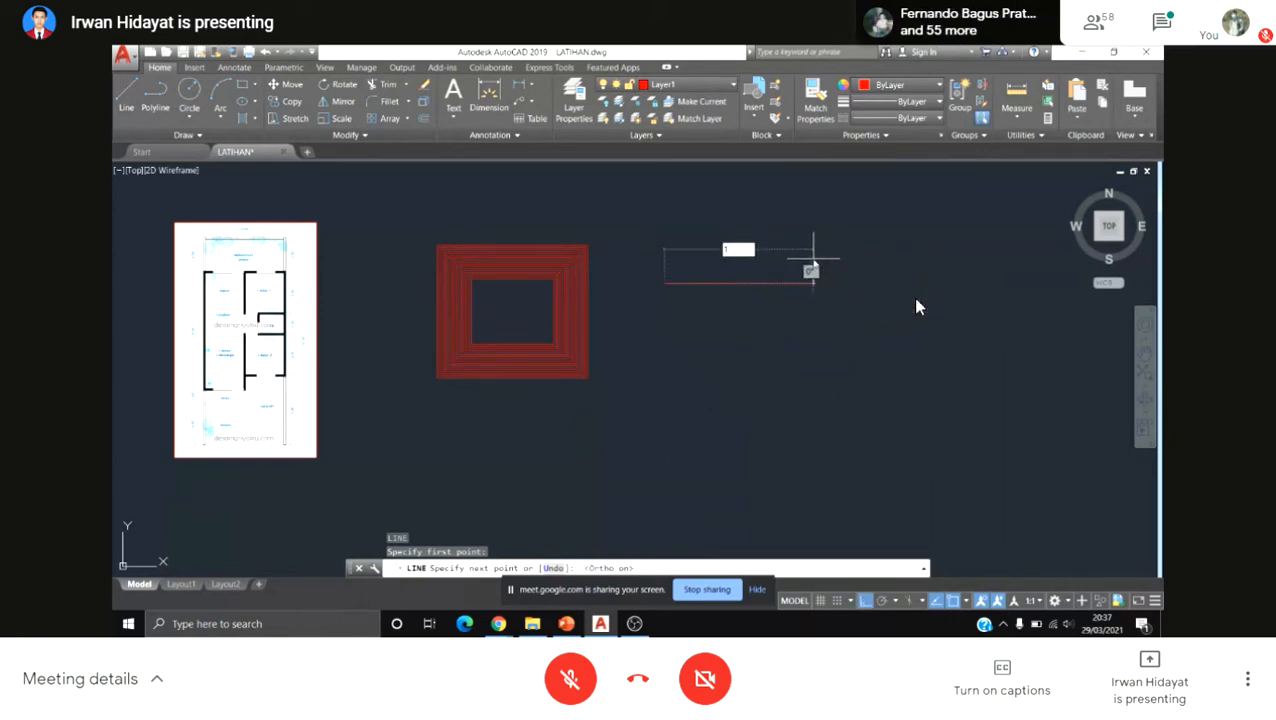
pyautogui.press('Return')
pyautogui.press('Escape')
pyautogui.scroll(5, 690, 303)
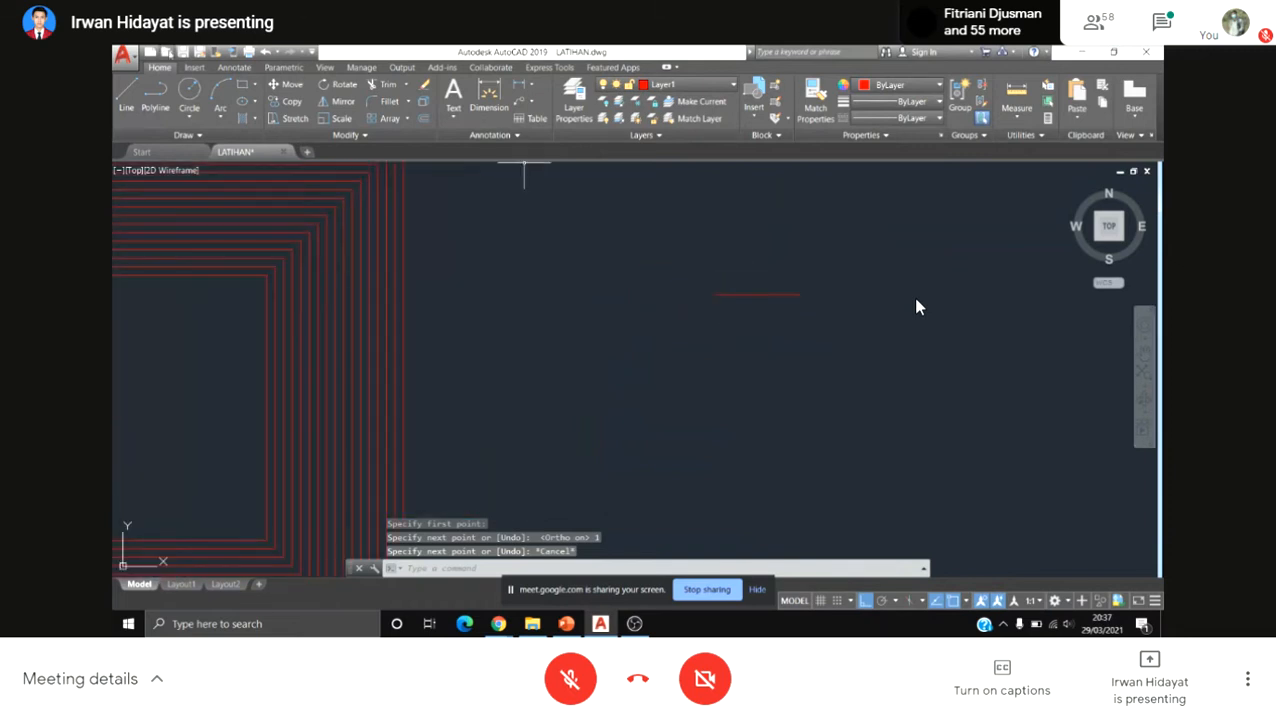
pyautogui.click(232, 68)
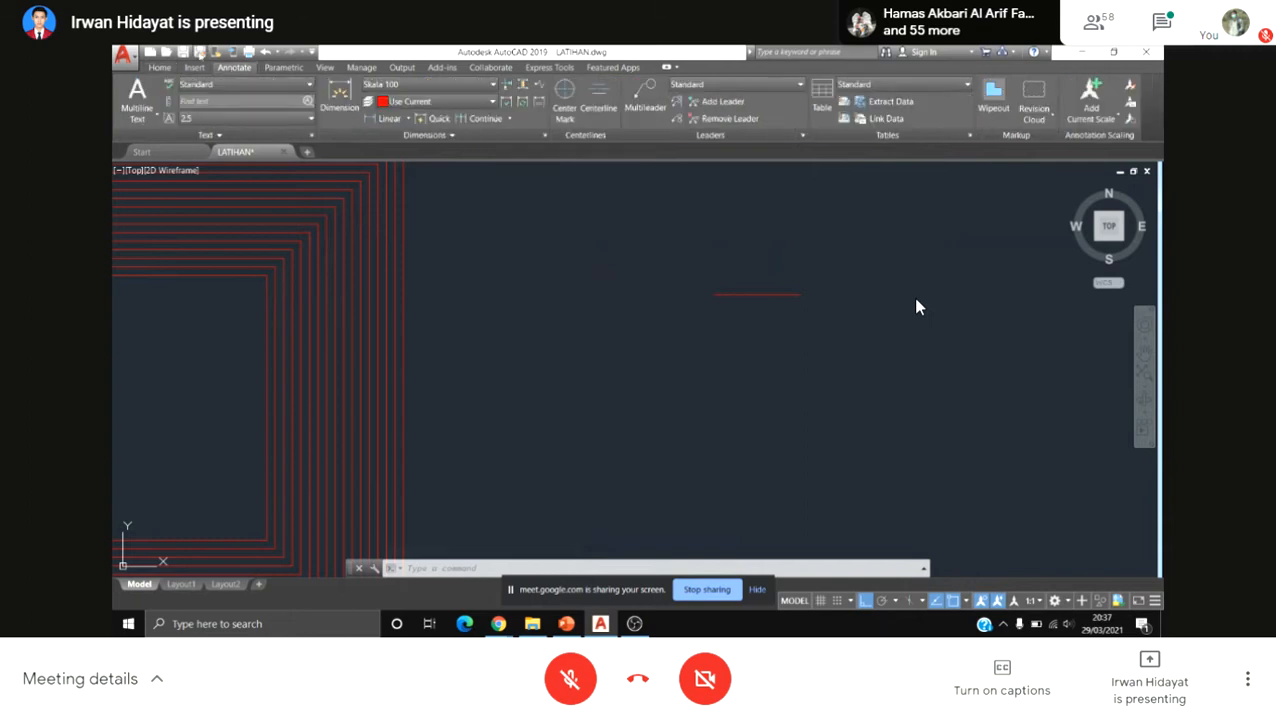
pyautogui.click(160, 69)
pyautogui.scroll(-2, 820, 330)
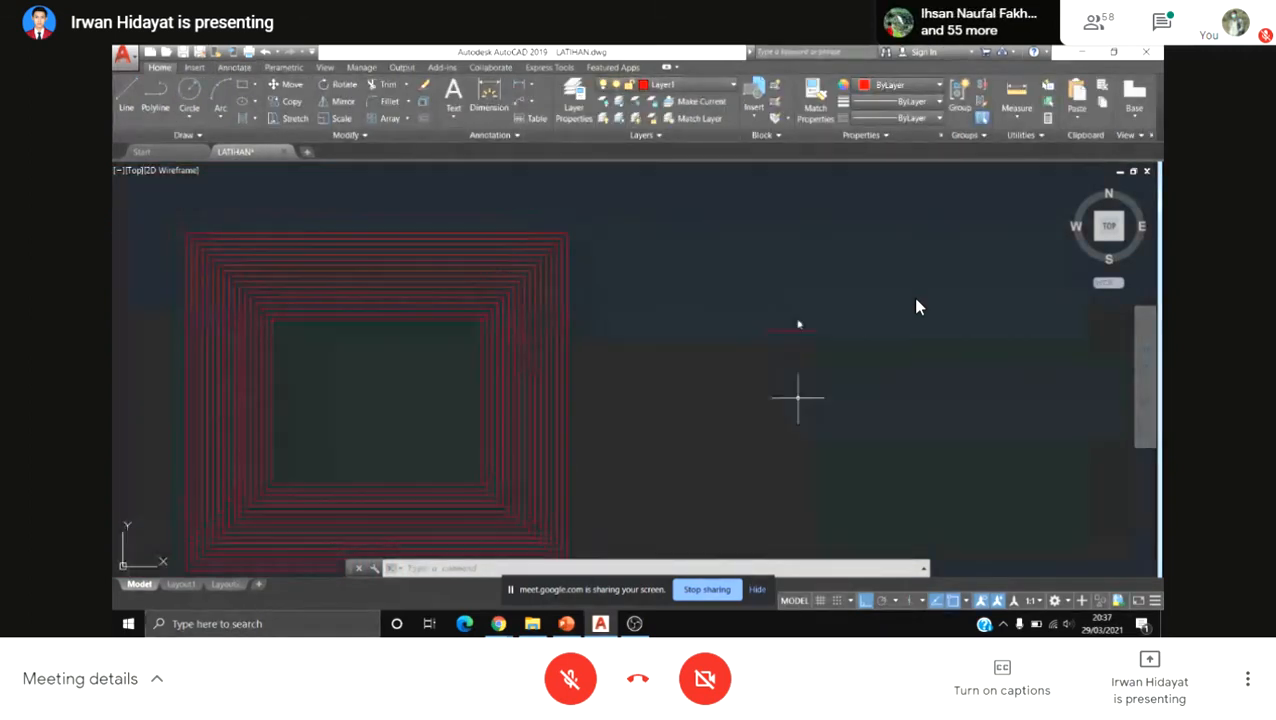
pyautogui.click(798, 308)
pyautogui.click(754, 386)
pyautogui.press('Escape')
pyautogui.press('Escape')
pyautogui.press('Escape')
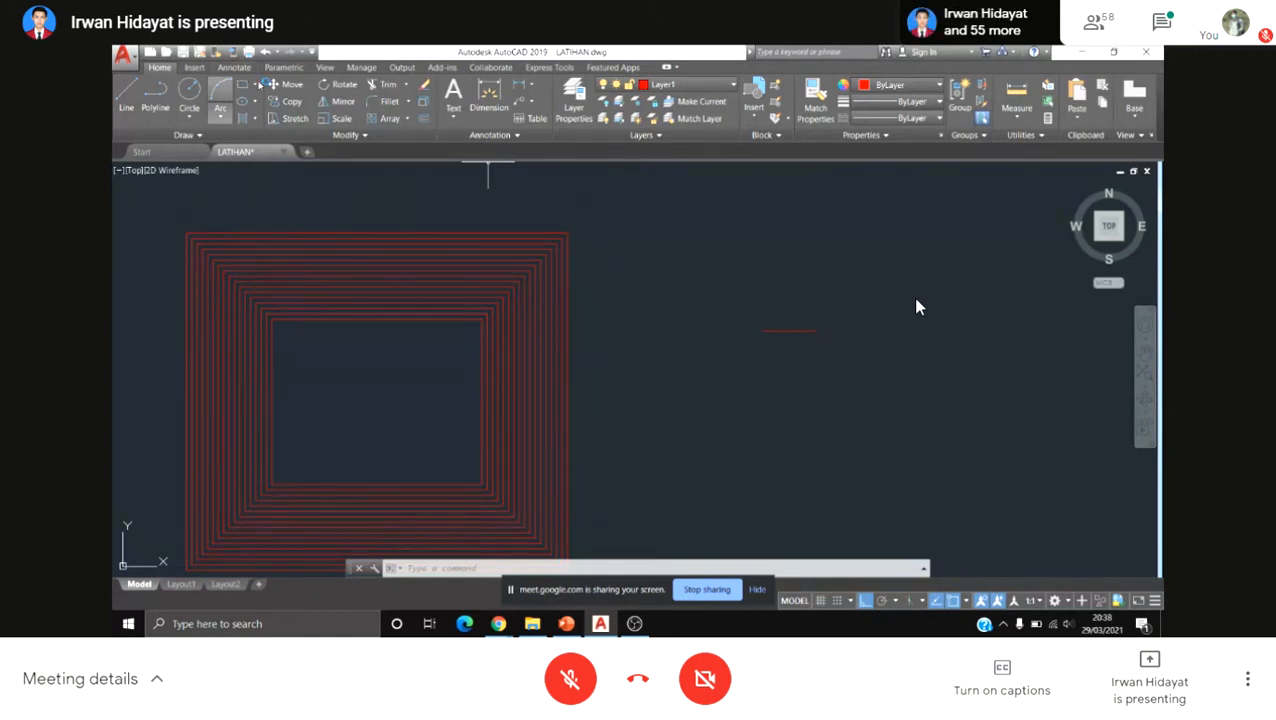
# Step: Open the Dimension Style Manager, preview the ISO-25 style and select the Standard style
pyautogui.click(236, 68)
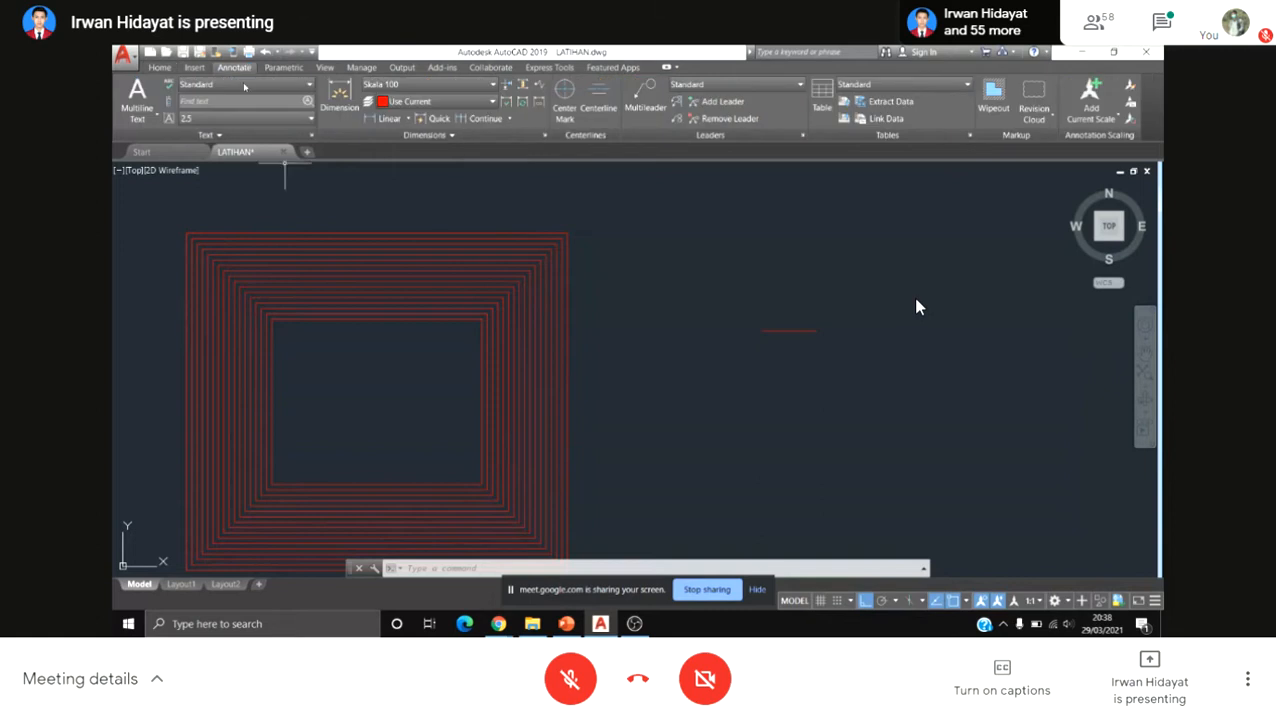
pyautogui.click(545, 138)
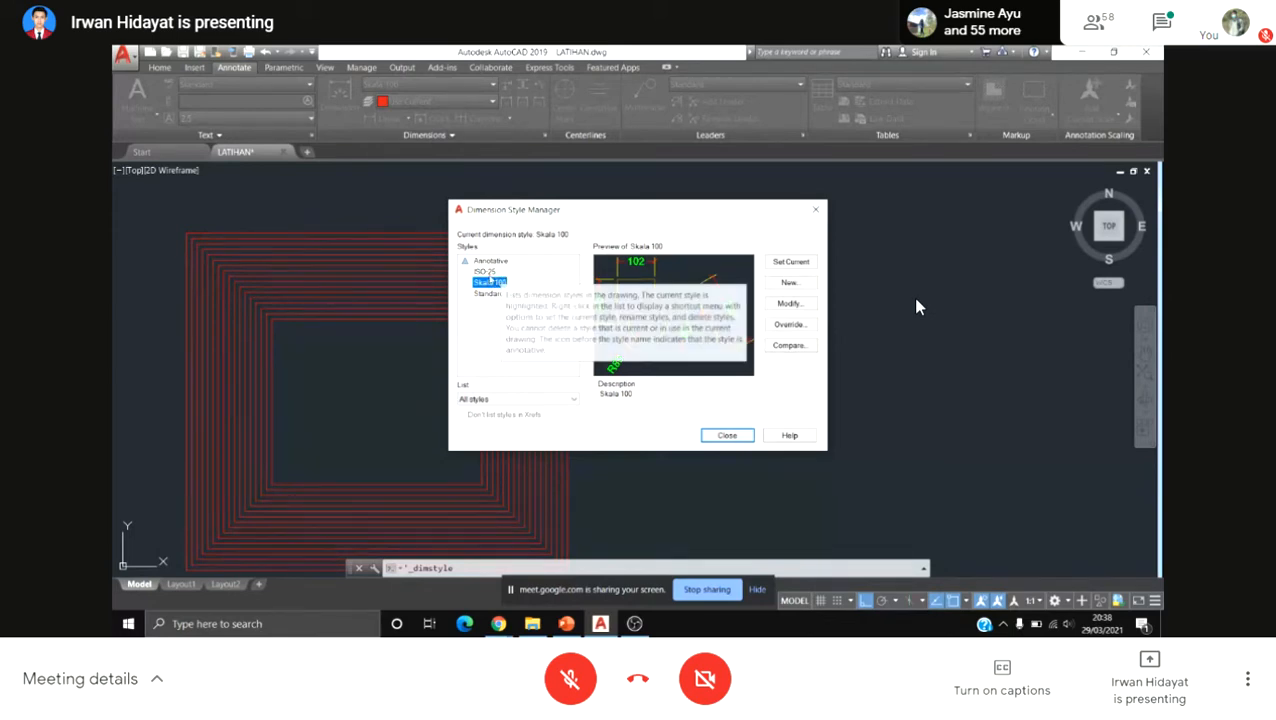
pyautogui.click(485, 271)
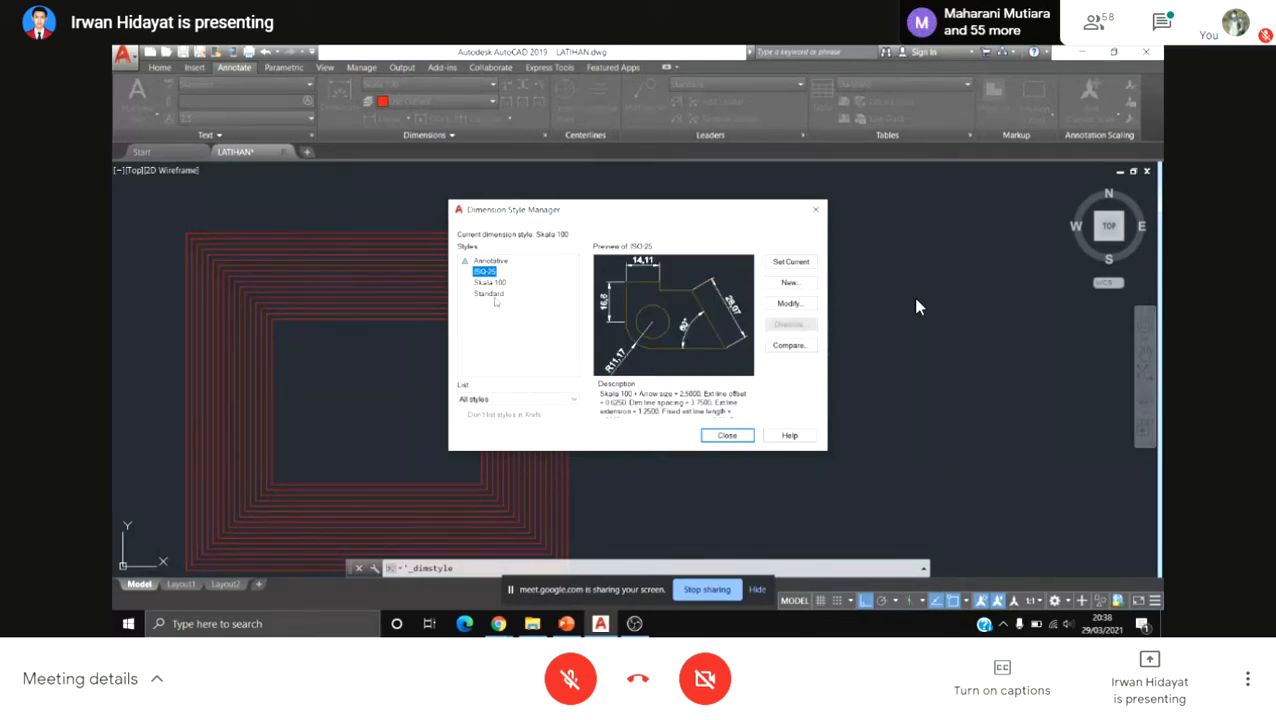
pyautogui.click(490, 294)
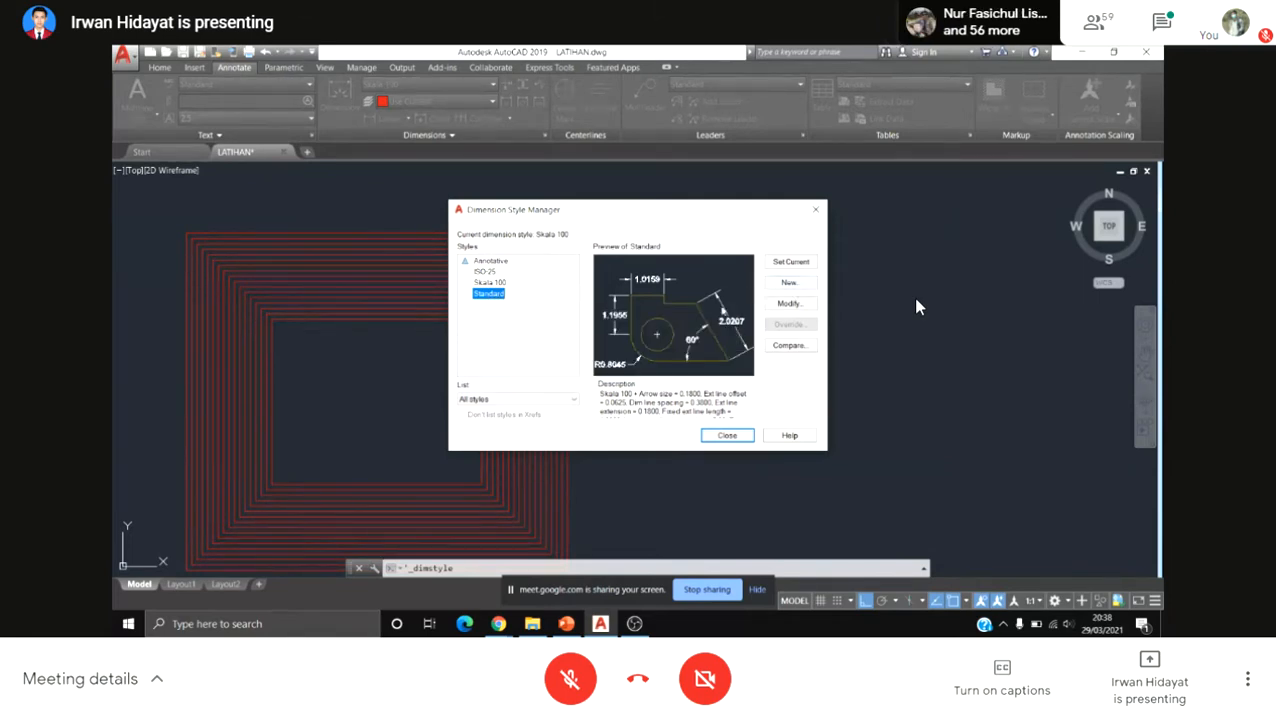
pyautogui.click(789, 283)
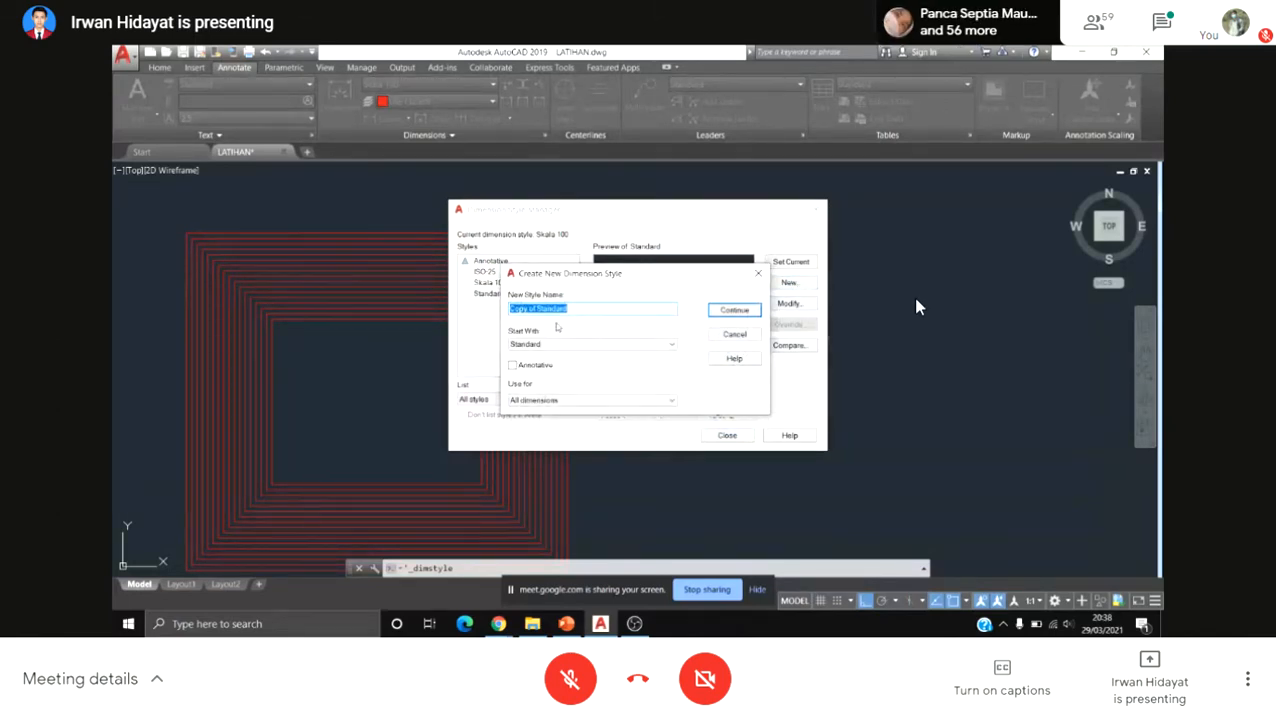
pyautogui.press('BackSpace')
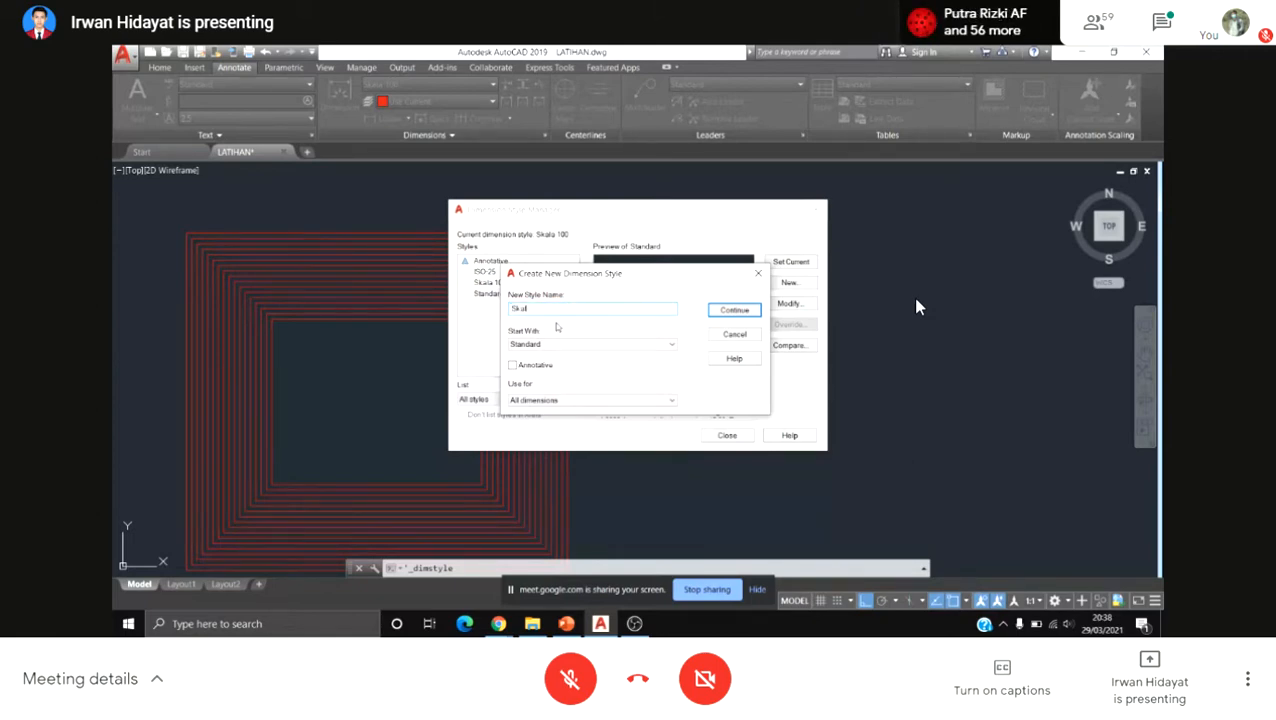
pyautogui.write('Skala 1 25')
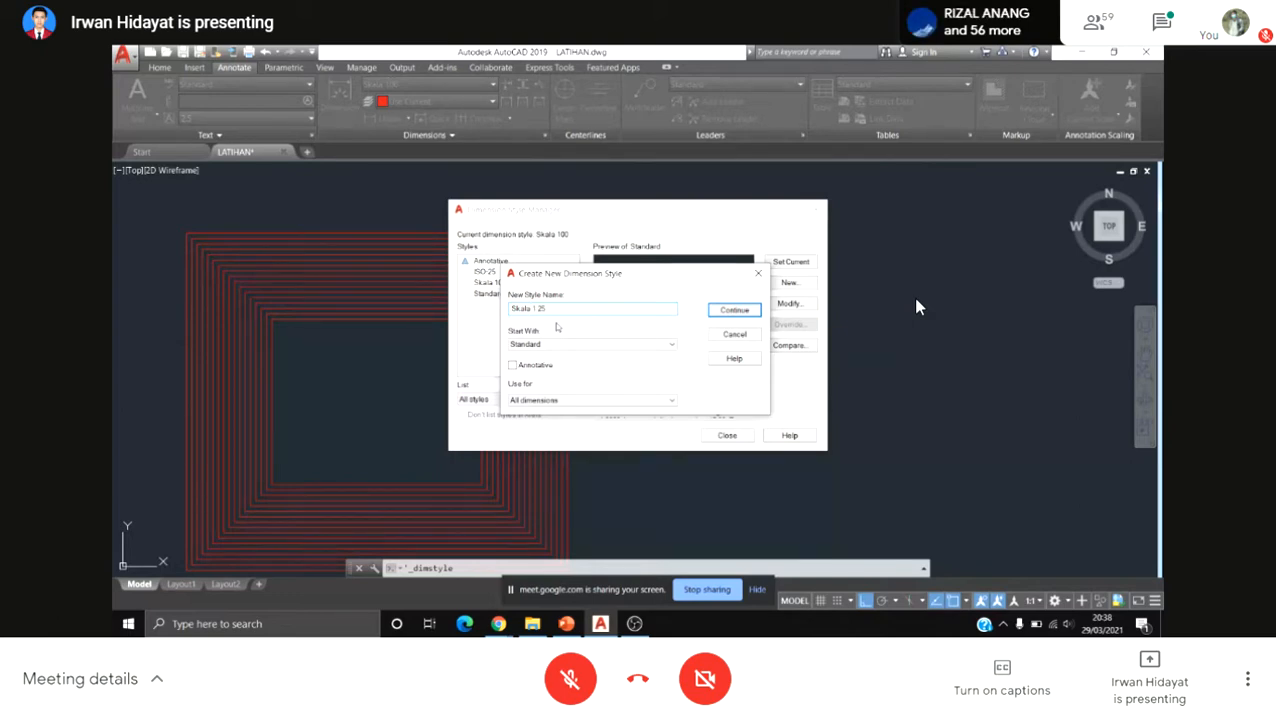
pyautogui.press('Return')
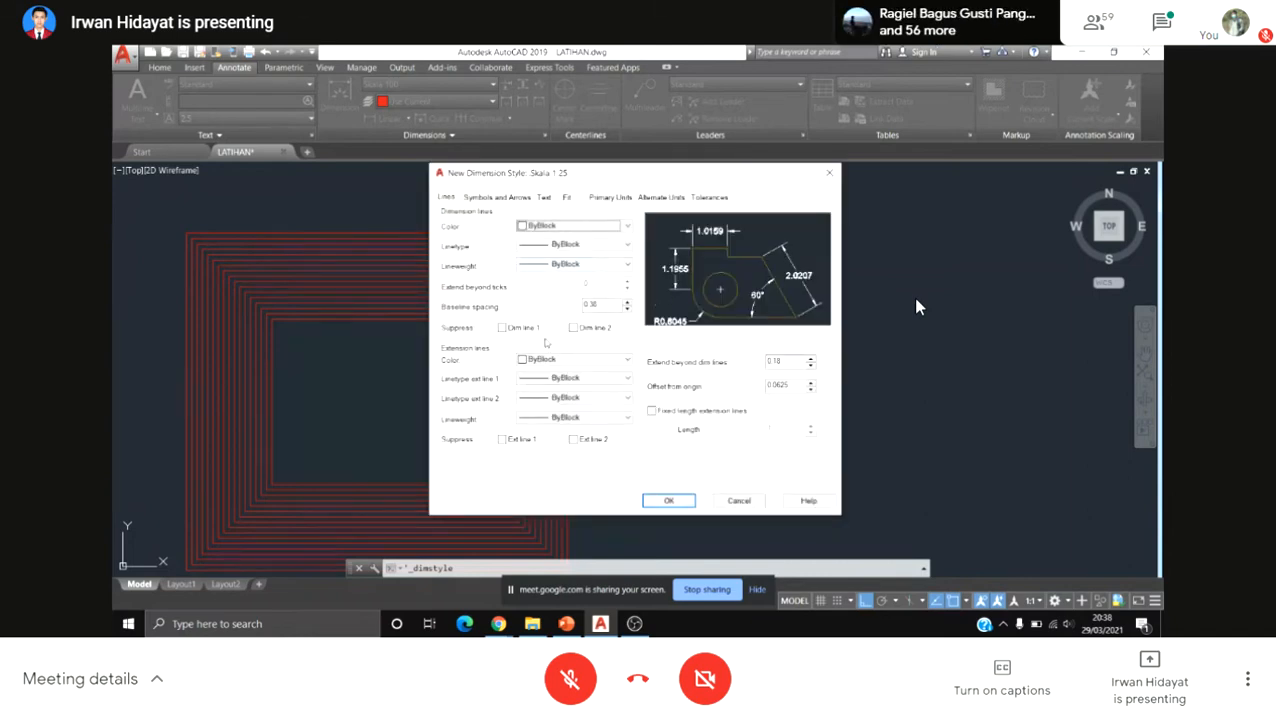
pyautogui.press('Escape')
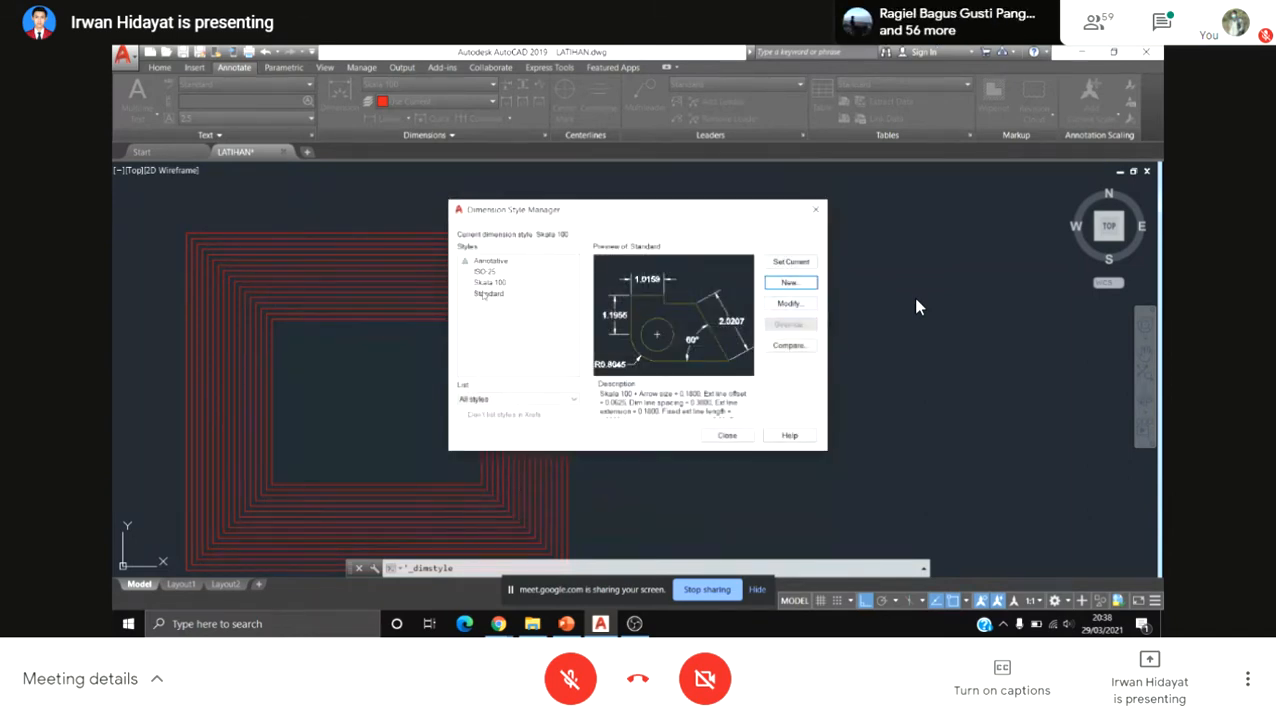
# Step: Create a new dimension style named "Skala 1 100" based on Standard and continue to its settings
pyautogui.hotkey('alt', 'n')
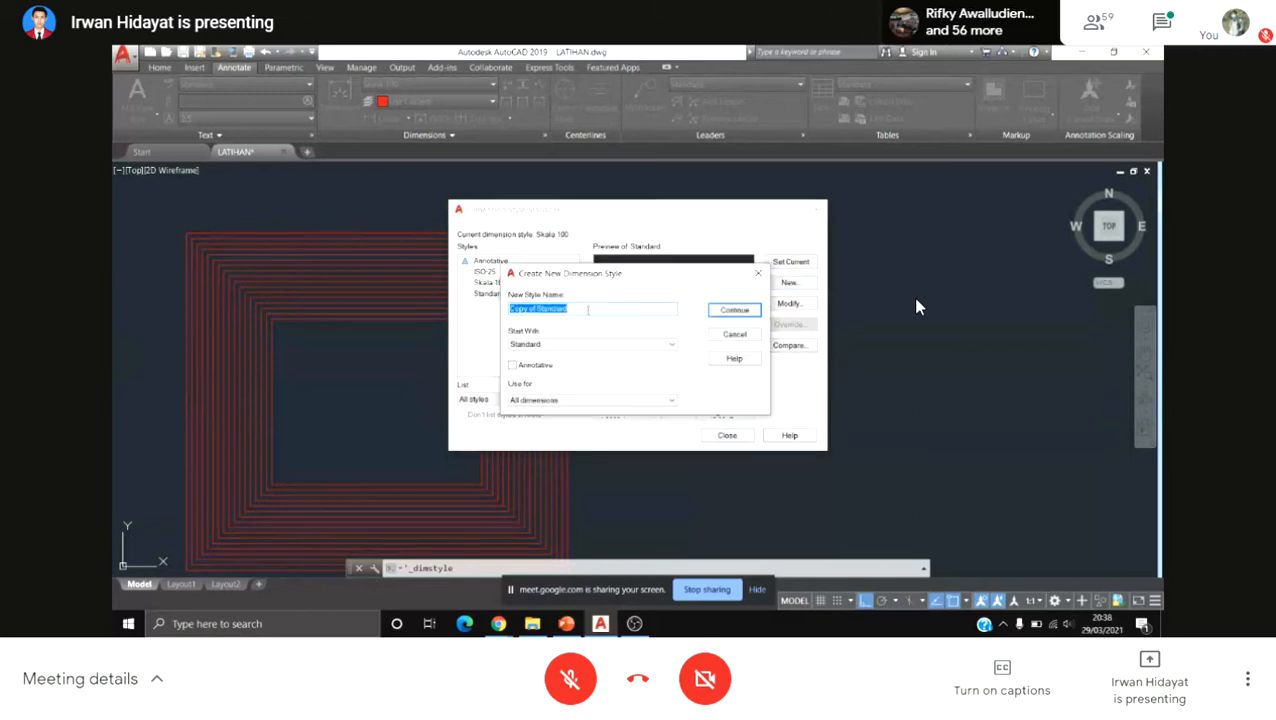
pyautogui.write('Skala 100')
pyautogui.write(':100')
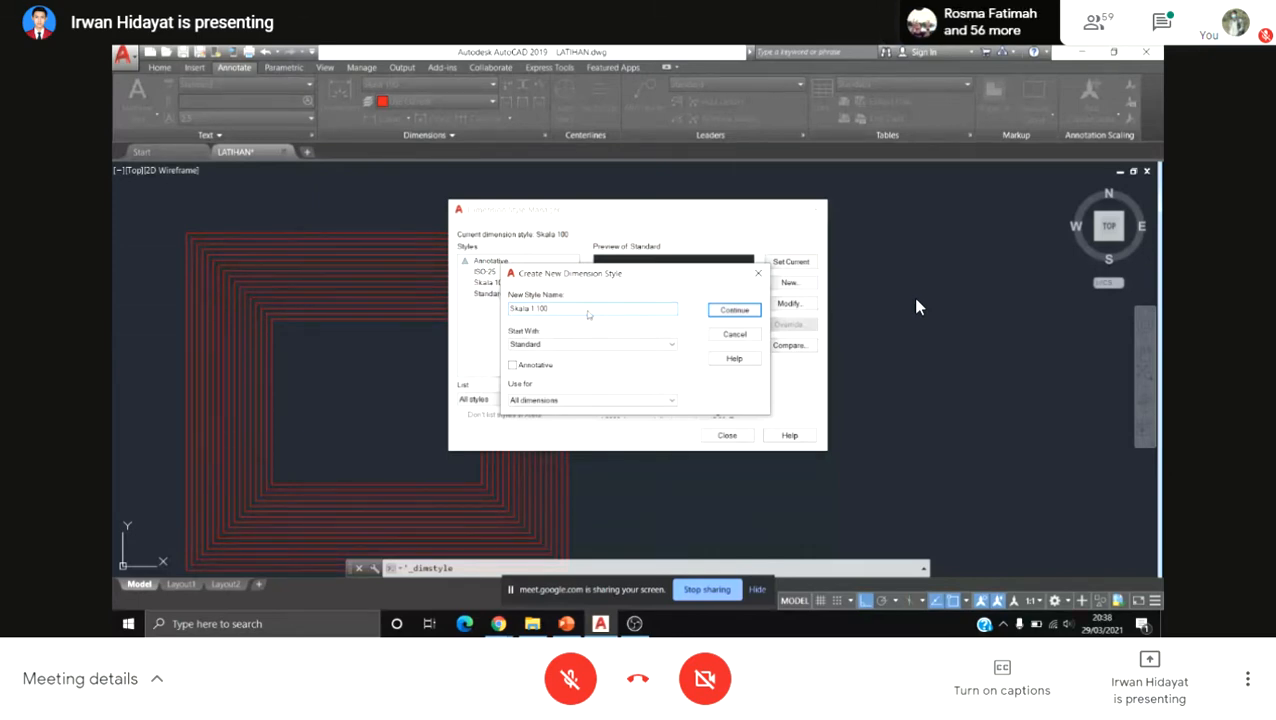
pyautogui.click(714, 312)
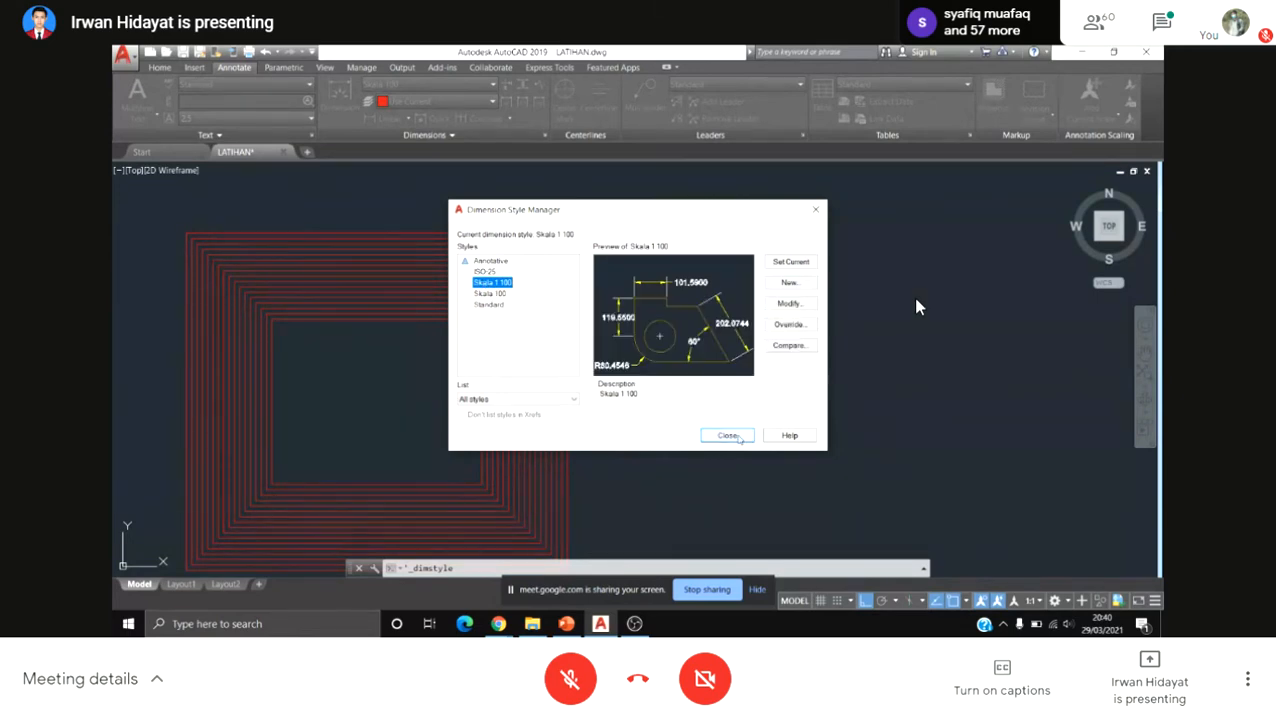
# Step: Draw a horizontal line 5 units long just below the short 1-unit line
pyautogui.scroll(4, 644, 350)
pyautogui.moveTo(704, 365); pyautogui.dragTo(602, 335, button='middle')
pyautogui.write('l')
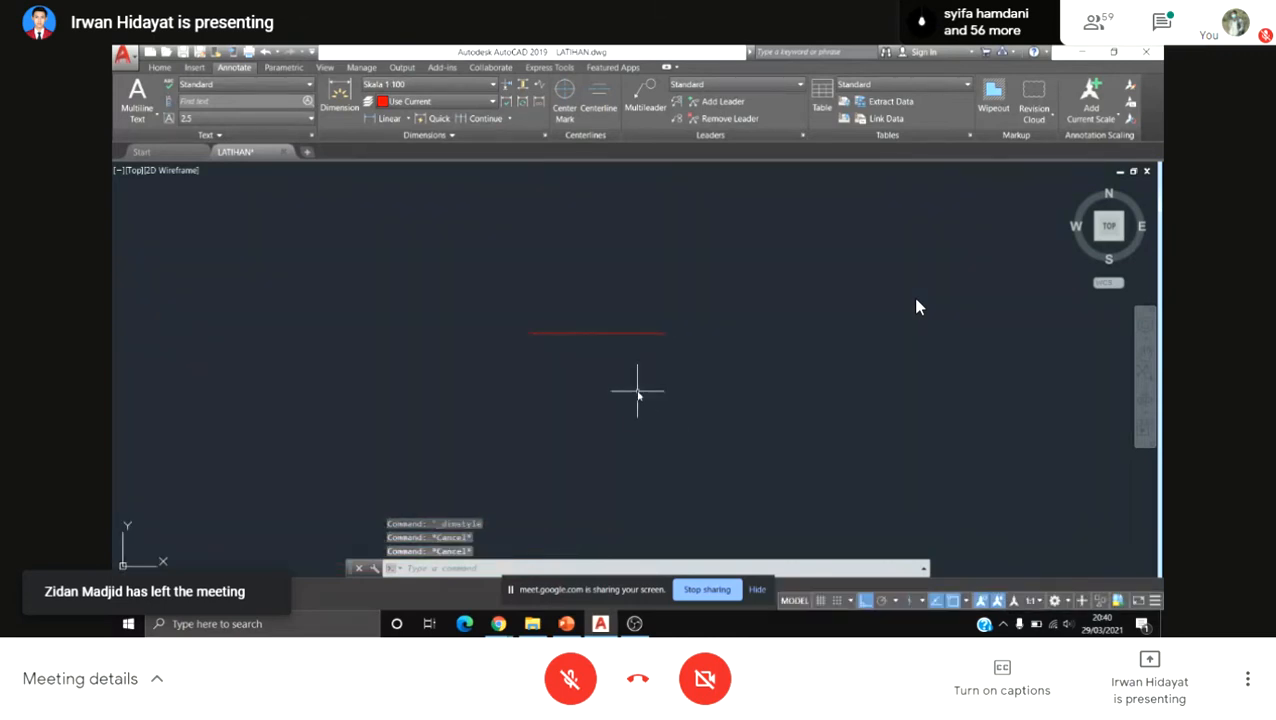
pyautogui.press('Return')
pyautogui.click(543, 438)
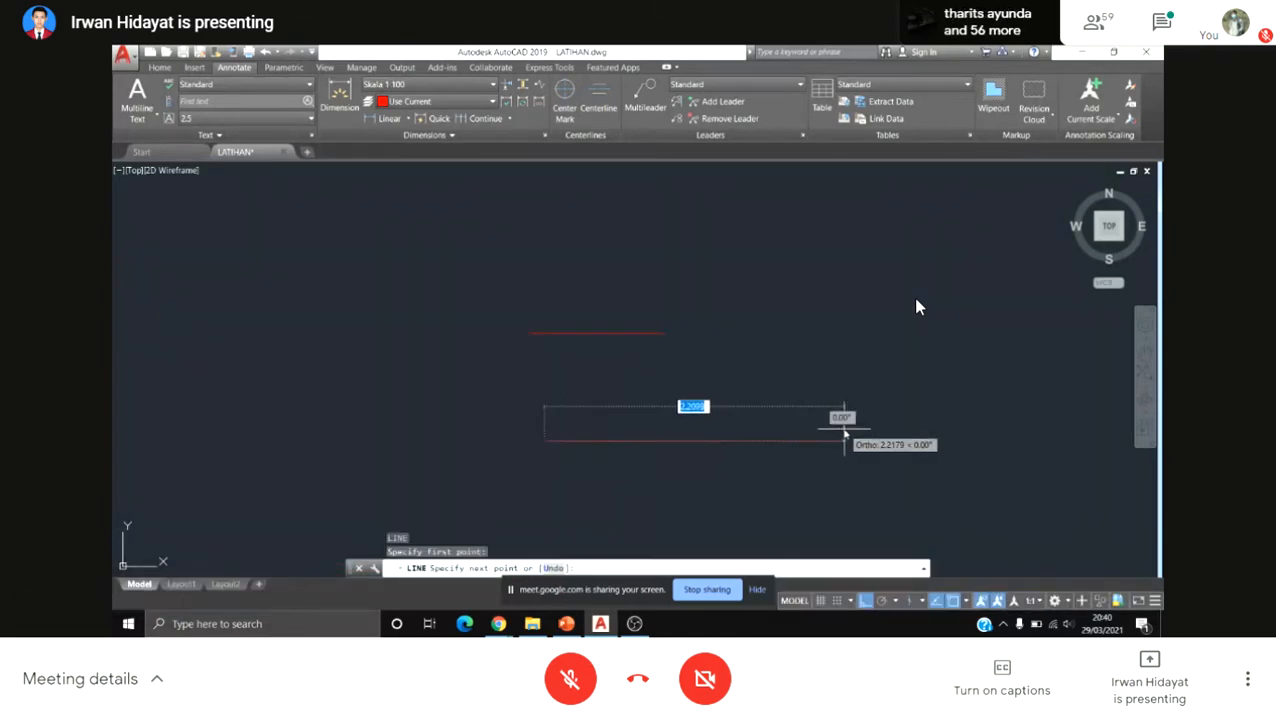
pyautogui.write('5')
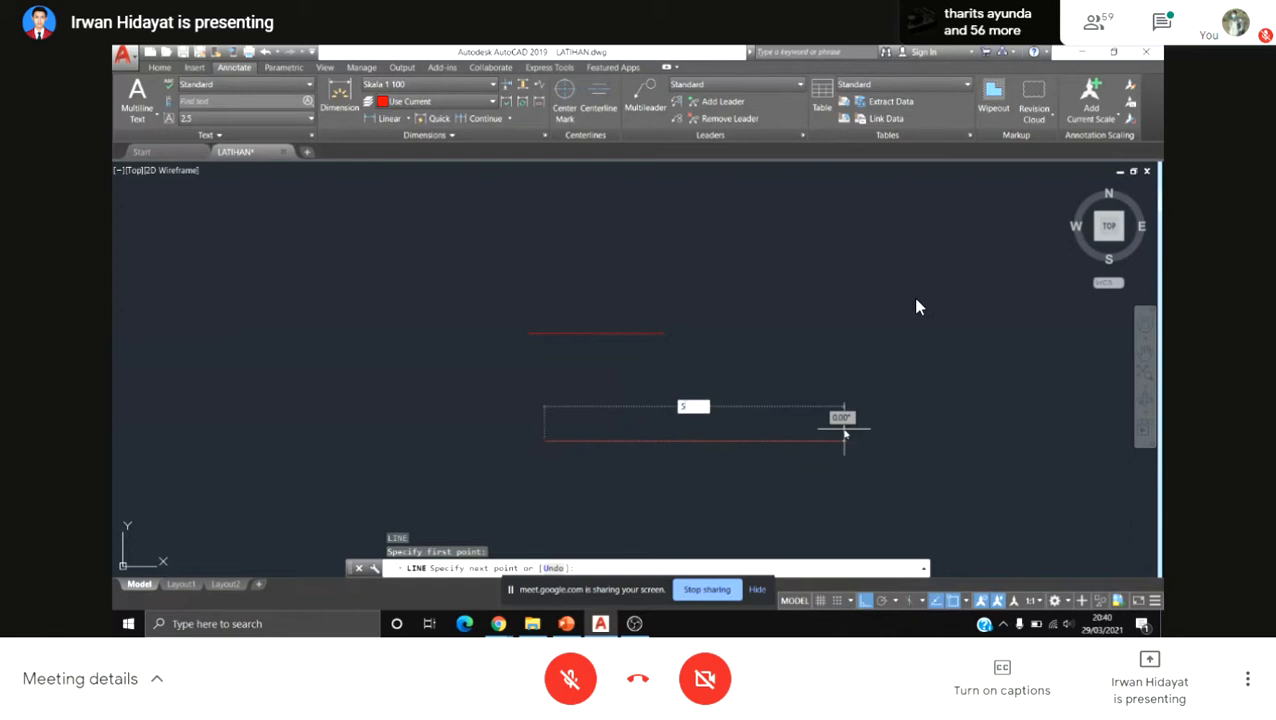
pyautogui.press('Return')
pyautogui.press('Escape')
pyautogui.scroll(-4, 847, 404)
pyautogui.moveTo(886, 414); pyautogui.dragTo(761, 401, button='middle')
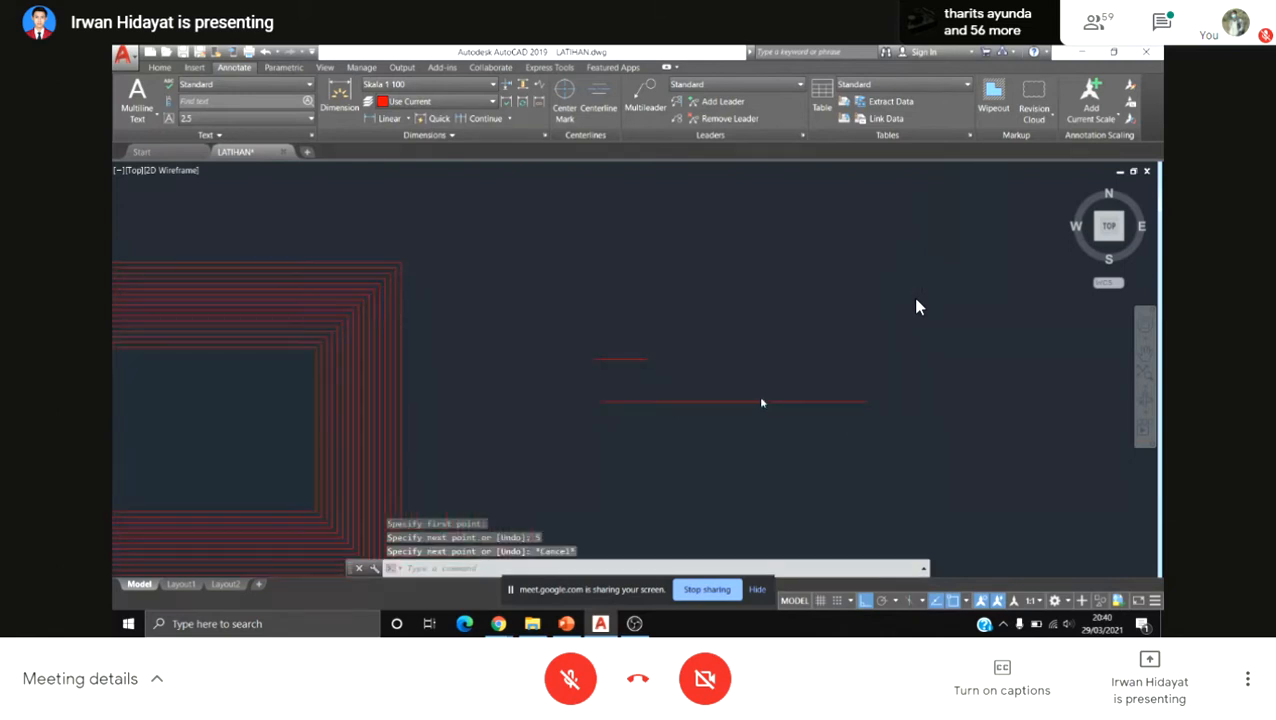
# Step: Reopen the Dimension Style Manager
pyautogui.press('Escape')
pyautogui.press('Escape')
pyautogui.press('Escape')
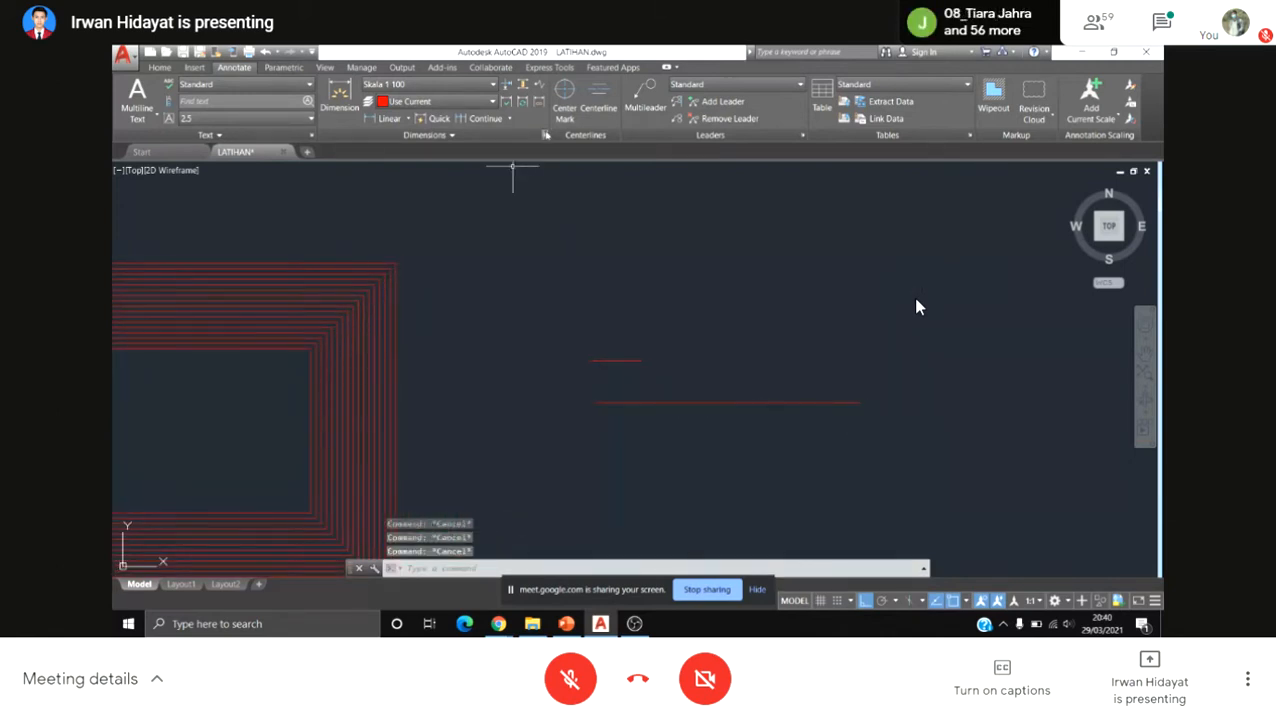
pyautogui.click(546, 135)
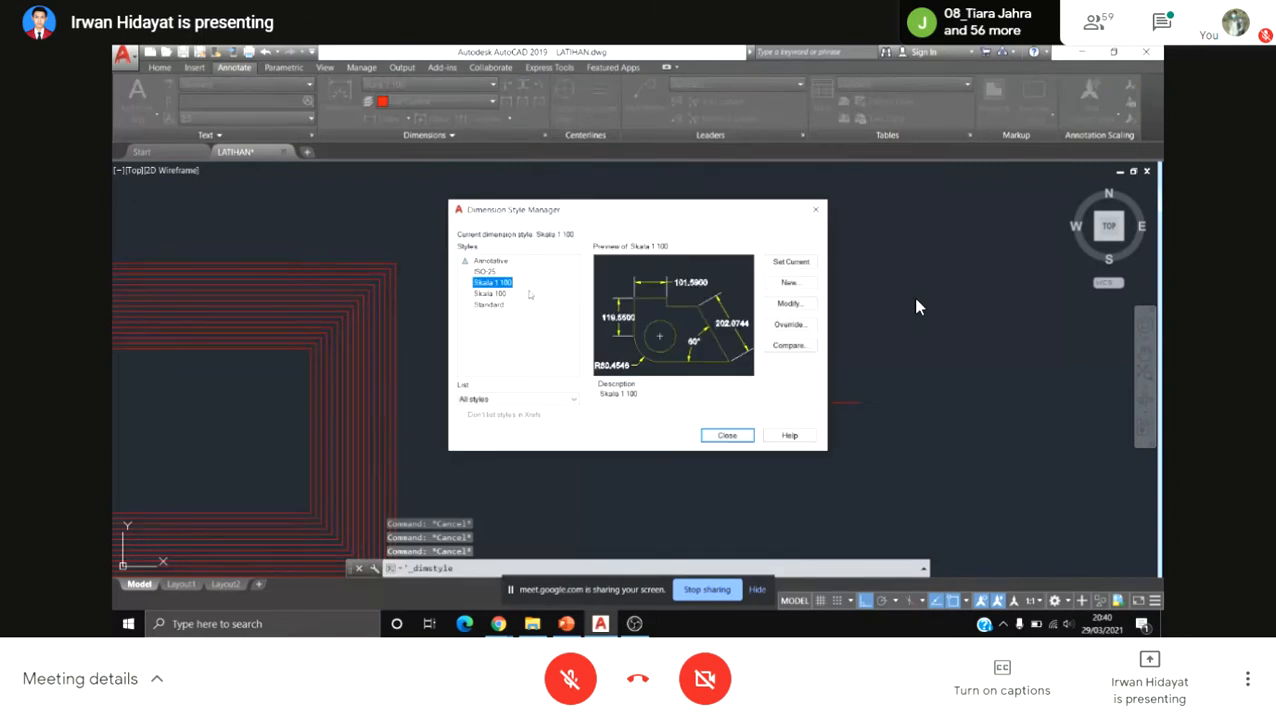
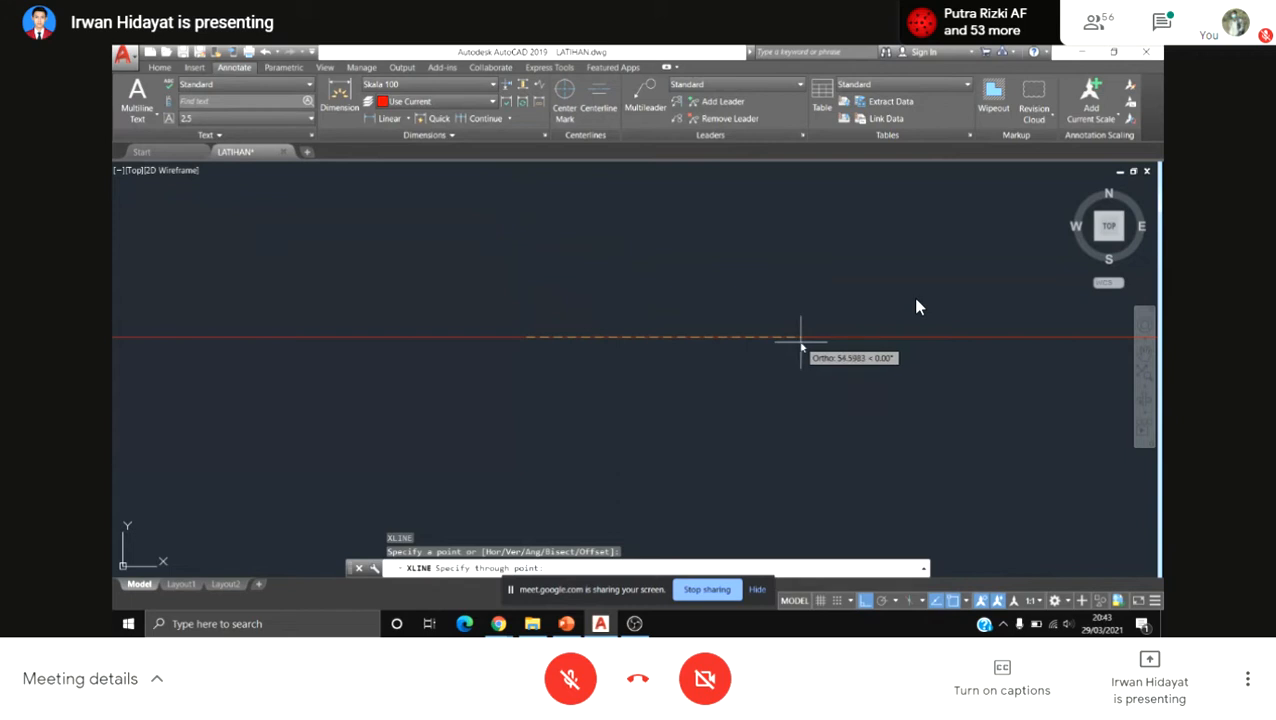
# Step: Finish the horizontal construction line and end the XLINE command
pyautogui.press('Escape')
pyautogui.press('Escape')
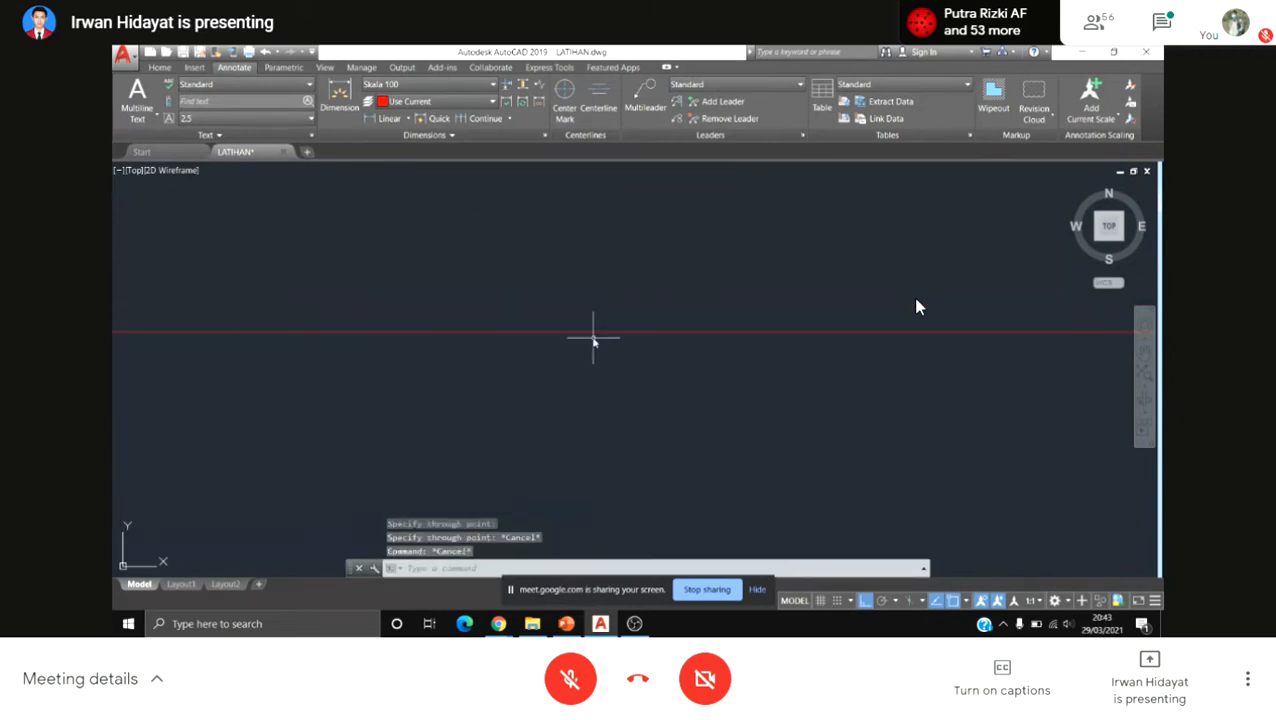
pyautogui.press('Escape')
# Step: Draw a vertical construction line with XLINE that crosses the horizontal construction line
pyautogui.write('x')
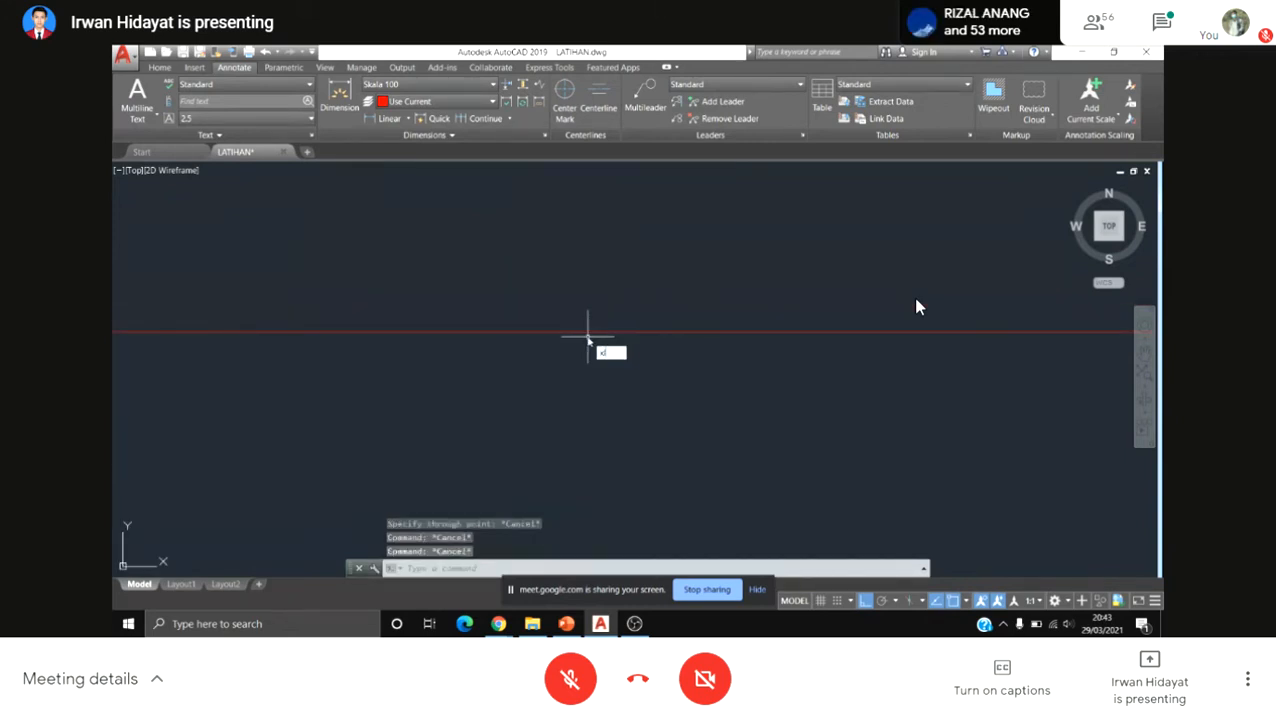
pyautogui.write('l')
pyautogui.press('Return')
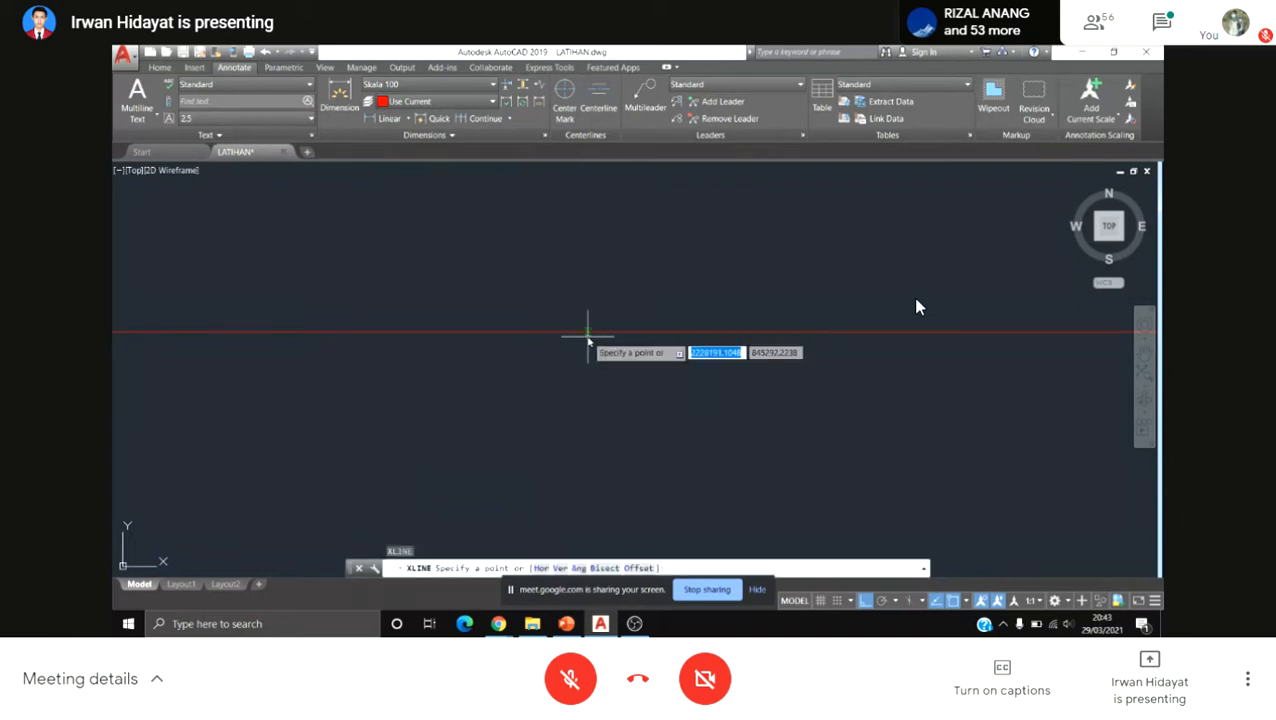
pyautogui.click(556, 280)
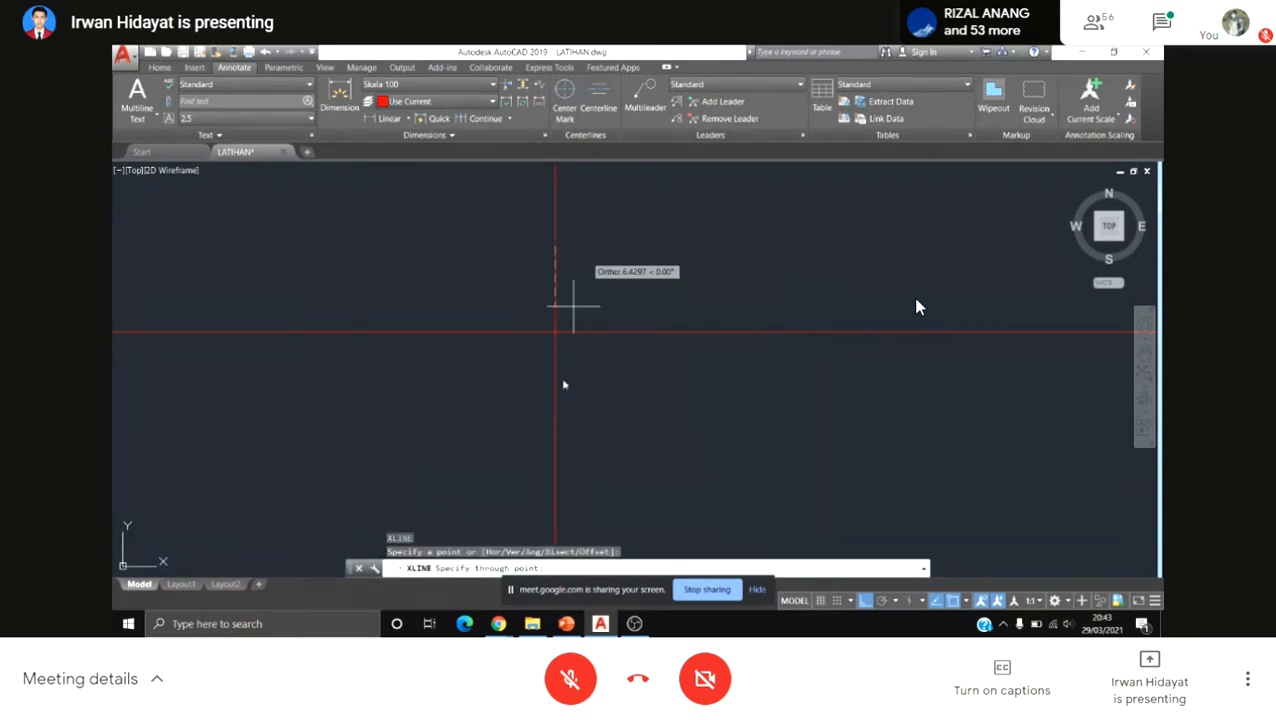
pyautogui.click(561, 442)
pyautogui.press('Escape')
pyautogui.scroll(-5, 593, 412)
pyautogui.press('Escape')
pyautogui.press('Escape')
pyautogui.press('Escape')
pyautogui.scroll(5, 610, 430)
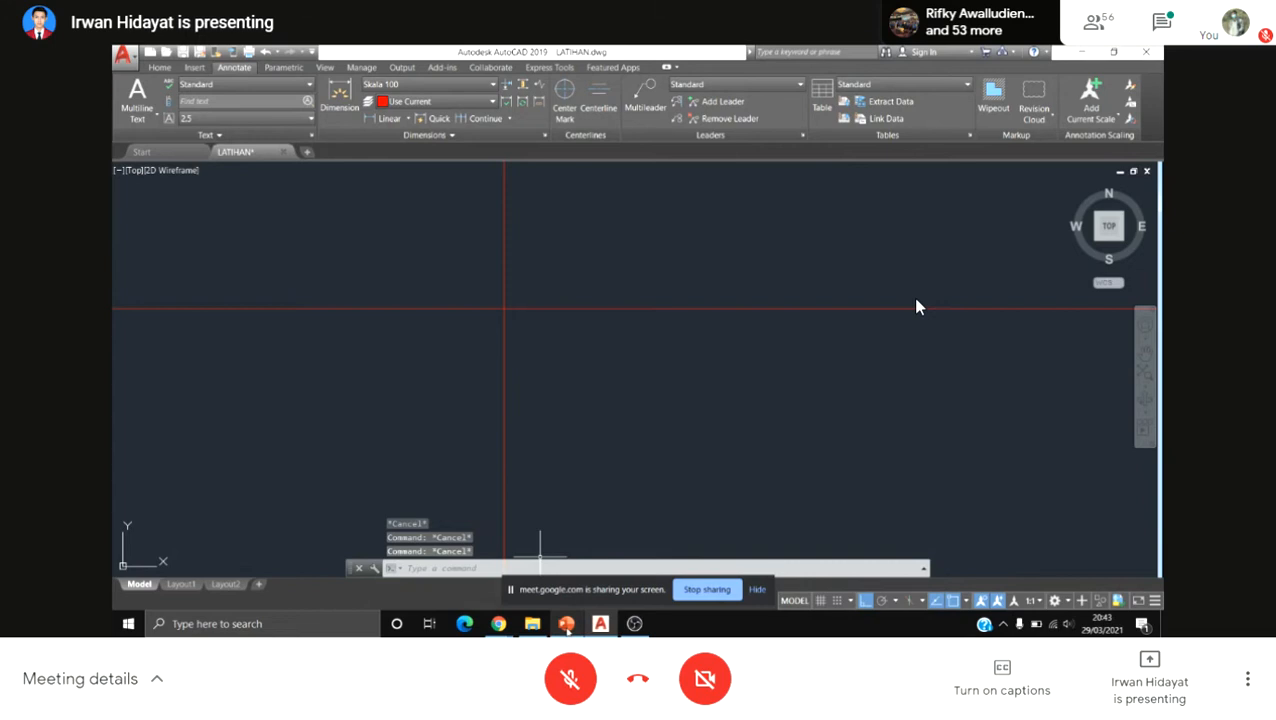
# Step: Switch to PowerPoint, examine the house floor plan's room layout and dimensions on the slide, and return to AutoCAD
pyautogui.click(567, 626)
pyautogui.scroll(-3, 618, 359)
pyautogui.scroll(1, 598, 268)
pyautogui.scroll(-2, 560, 240)
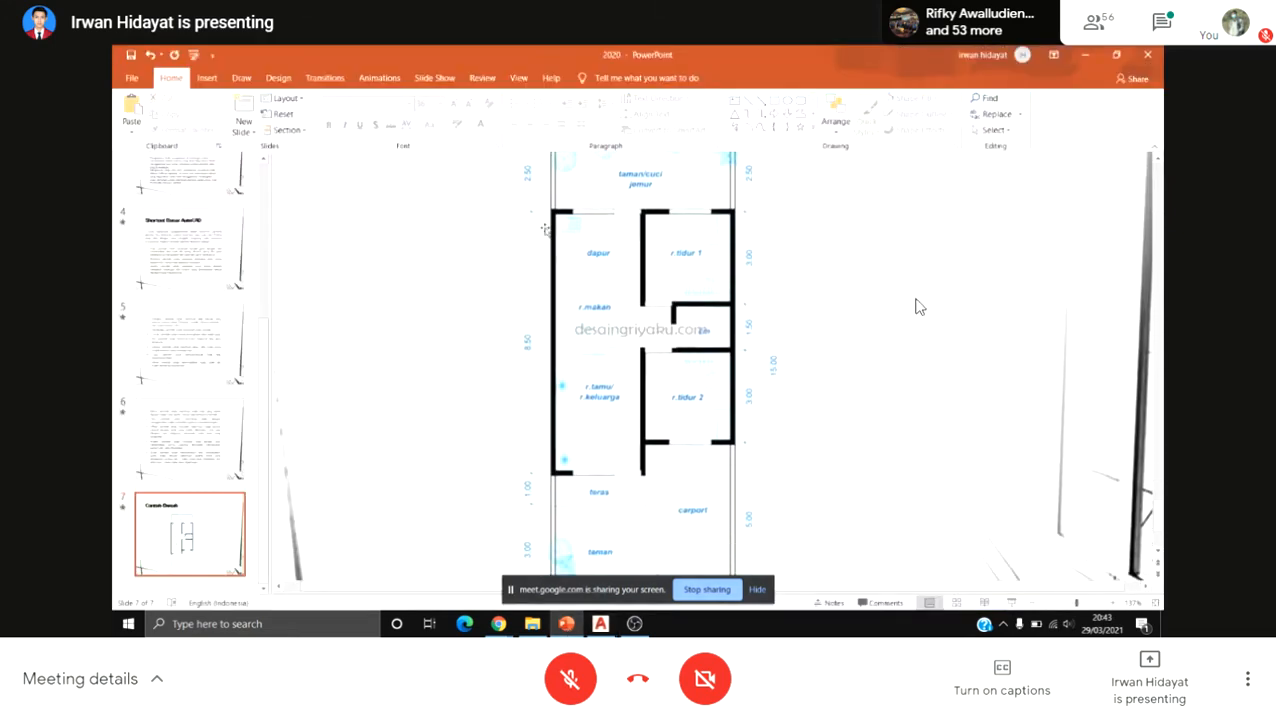
pyautogui.scroll(1, 546, 229)
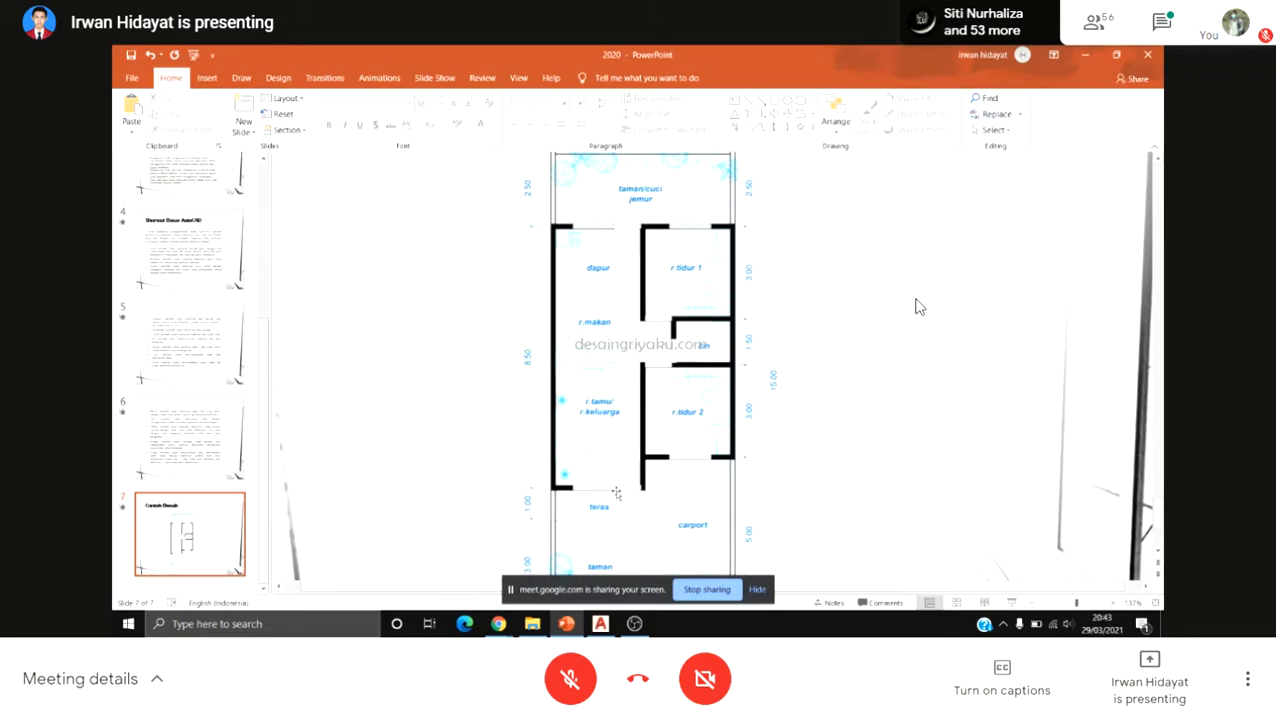
pyautogui.click(600, 623)
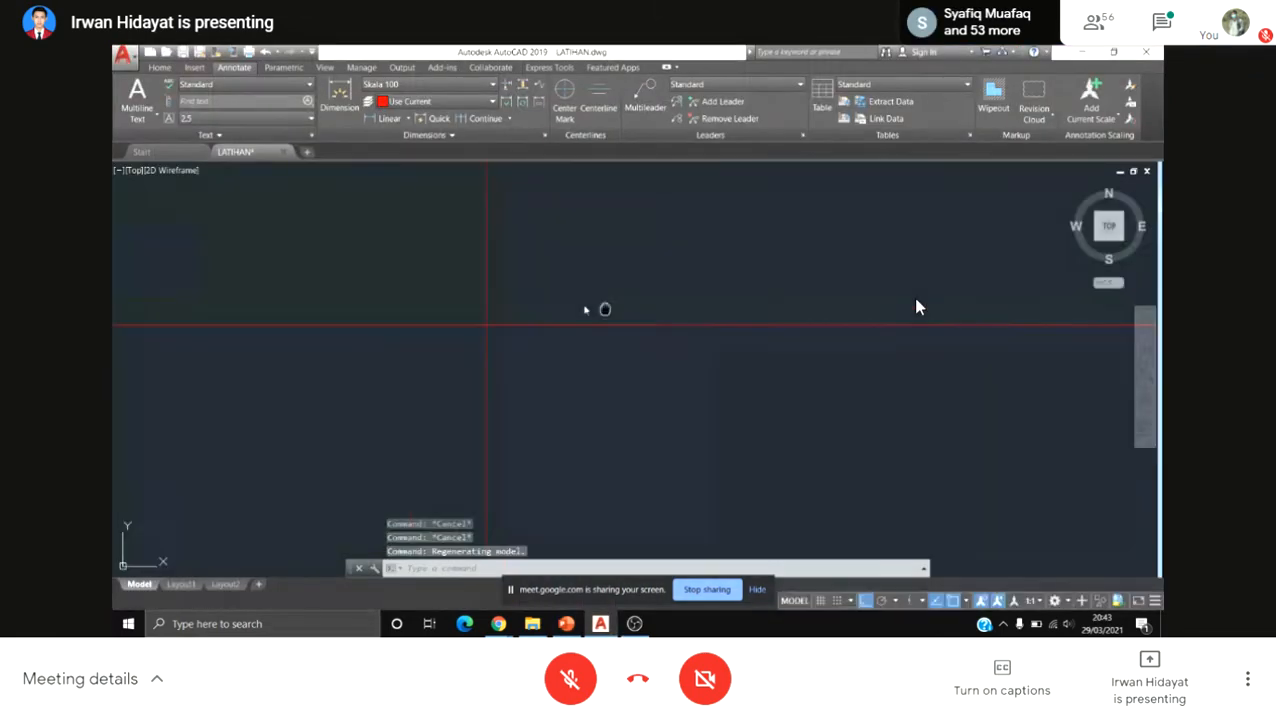
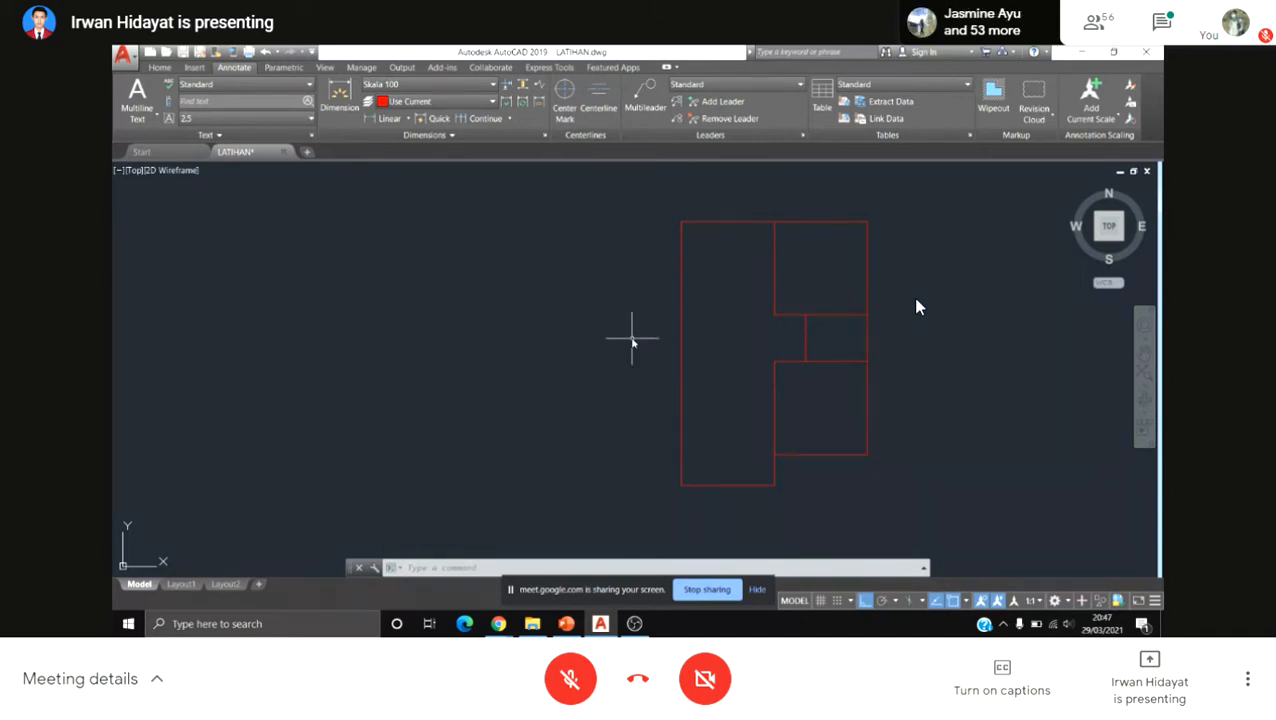
pyautogui.moveTo(655, 362); pyautogui.dragTo(655, 368, button='middle')
pyautogui.press('Escape')
pyautogui.press('Escape')
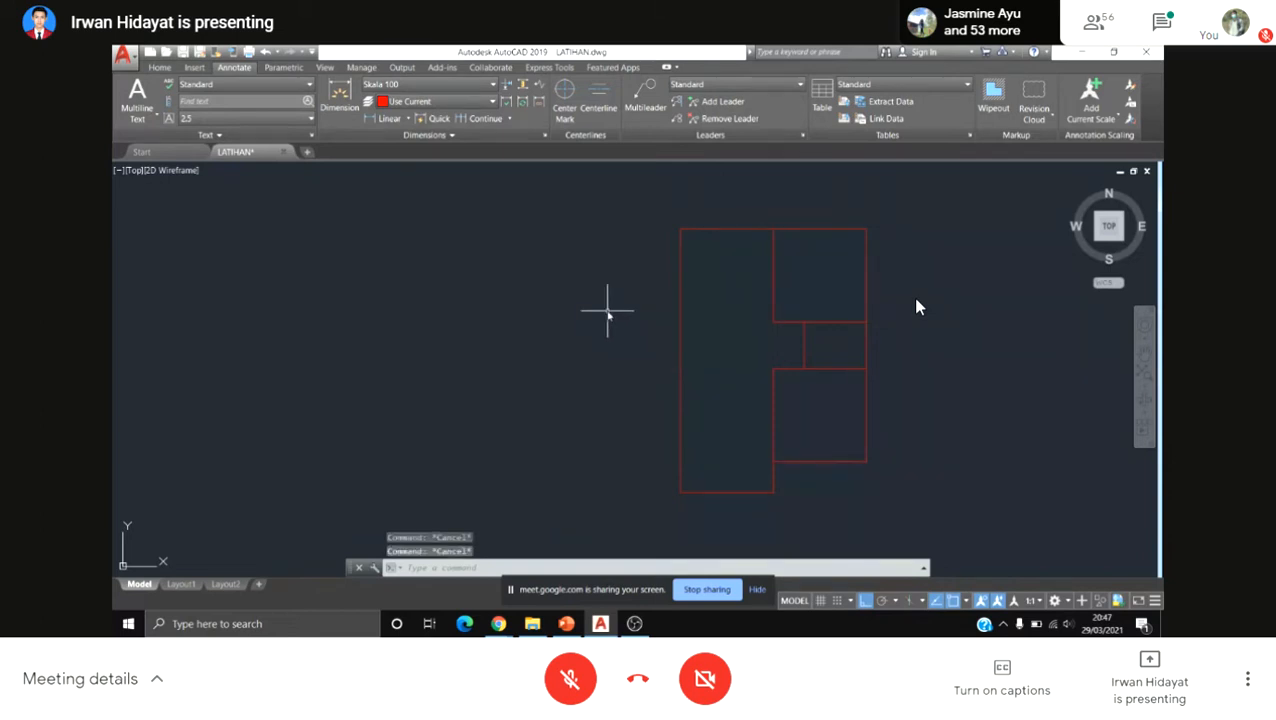
pyautogui.write('l')
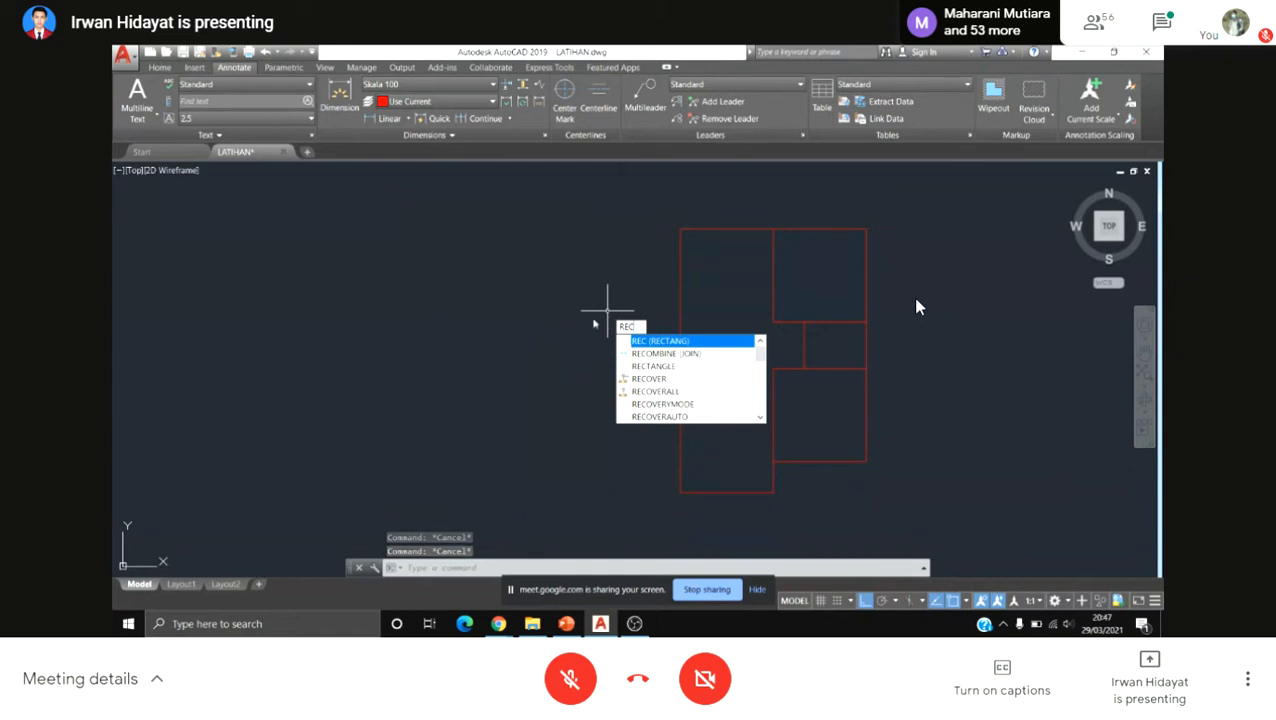
pyautogui.press('Return')
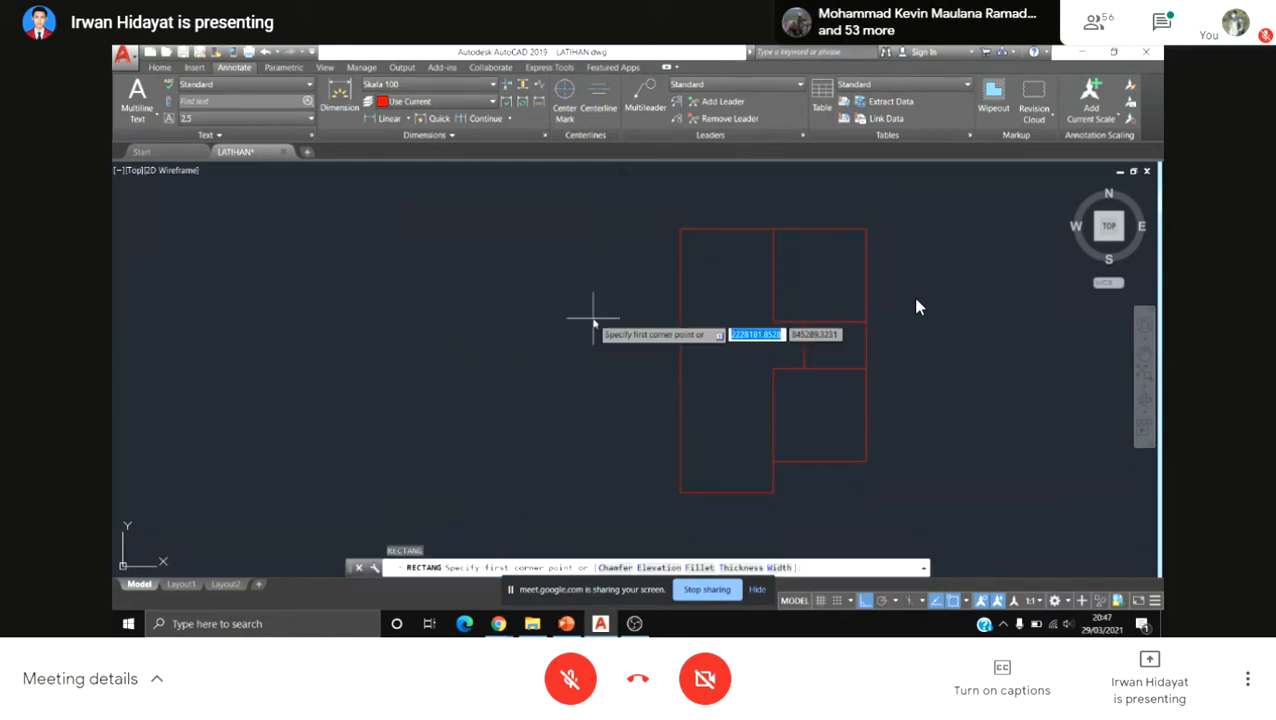
pyautogui.scroll(2, 568, 320)
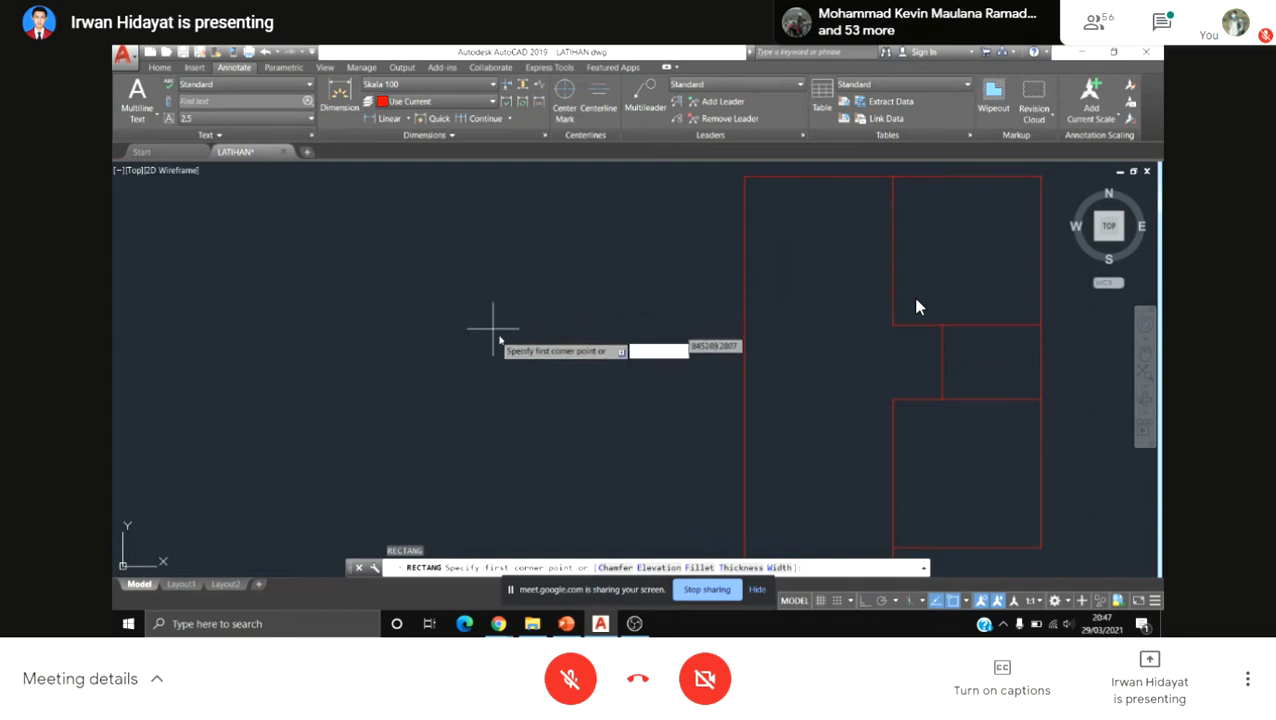
pyautogui.click(505, 313)
pyautogui.scroll(2, 518, 330)
pyautogui.moveTo(525, 342); pyautogui.dragTo(610, 340, button='middle')
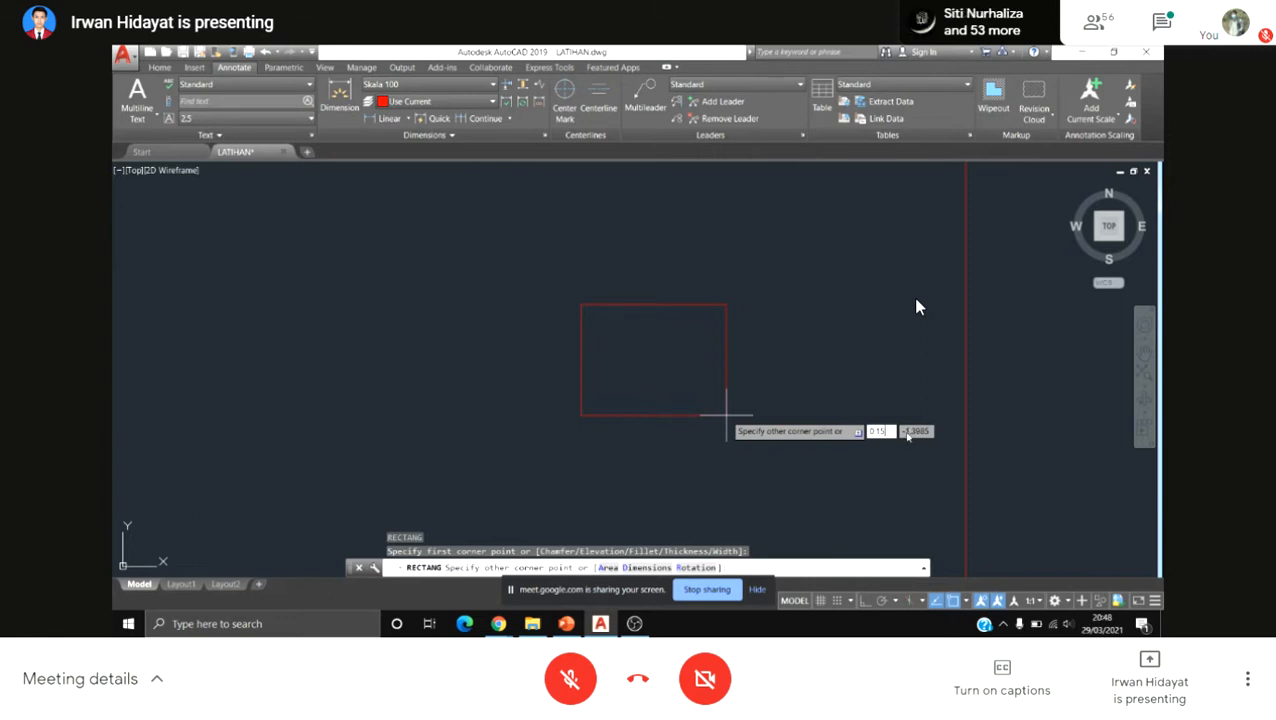
pyautogui.press('Tab')
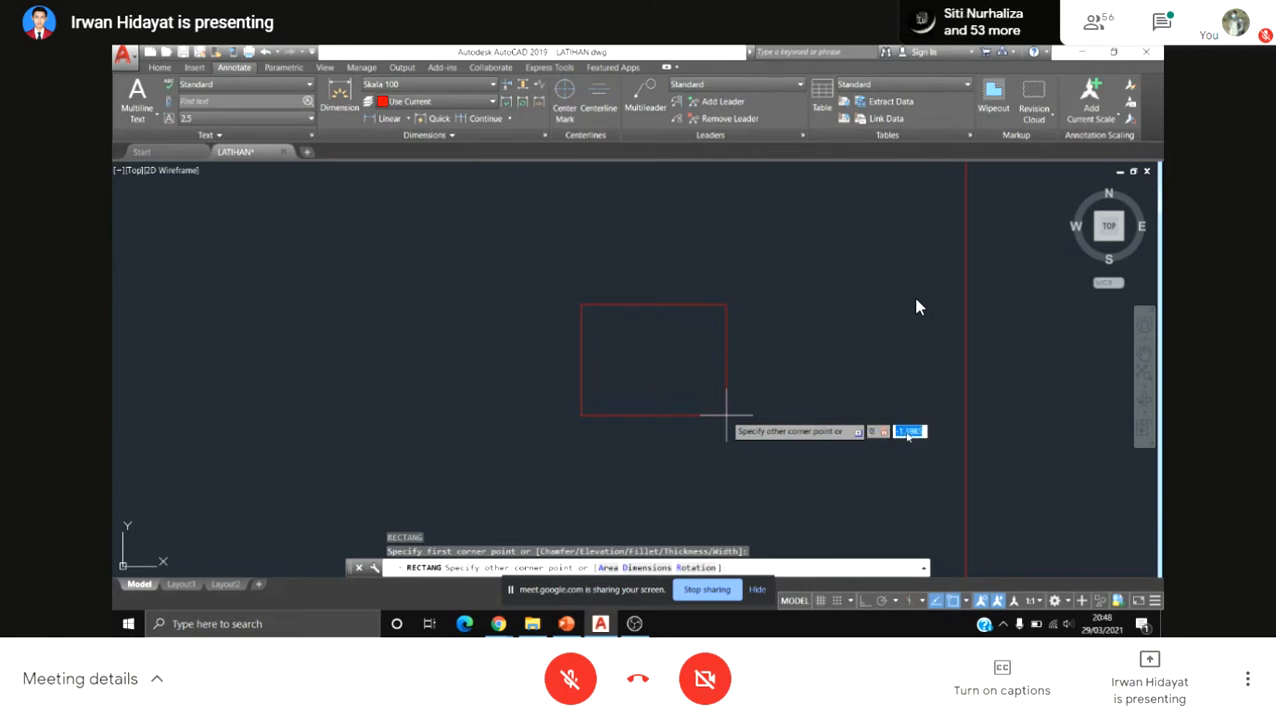
pyautogui.press('Escape')
# Step: Draw a 0.15 by 0.15 rectangle in the empty area to the left of the floor plan outline
pyautogui.write('re')
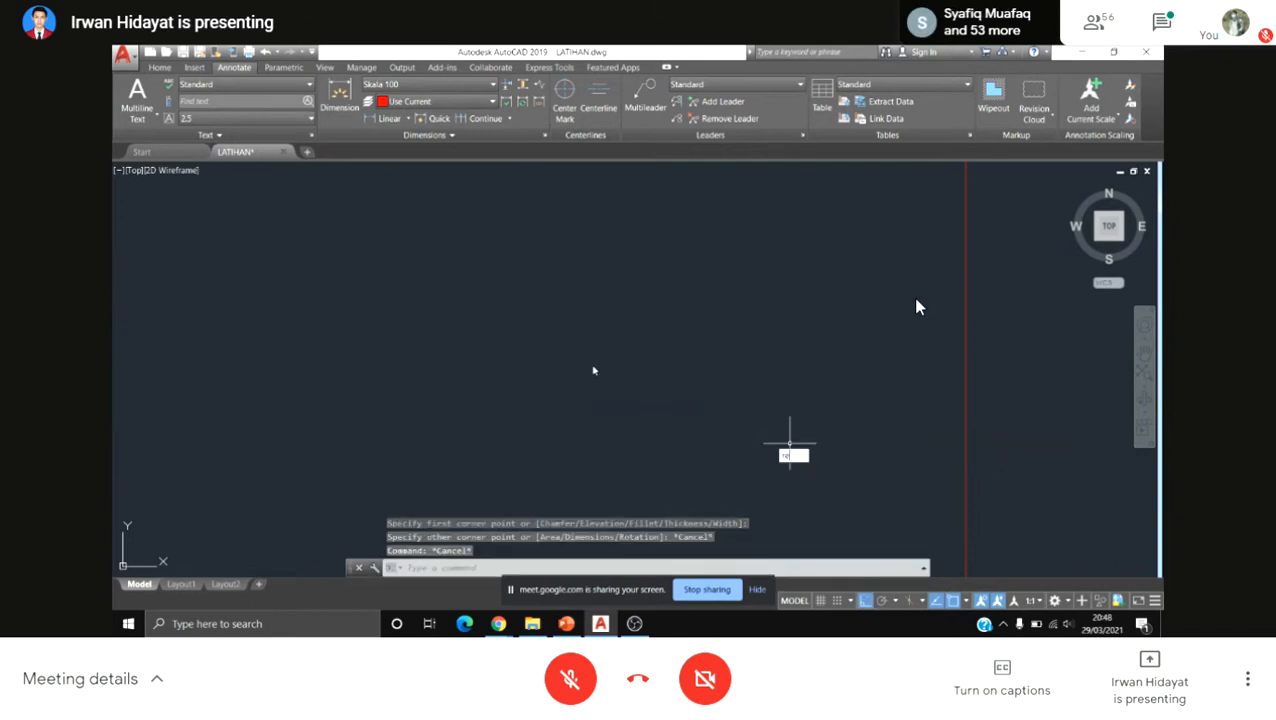
pyautogui.write('c')
pyautogui.press('Return')
pyautogui.click(608, 307)
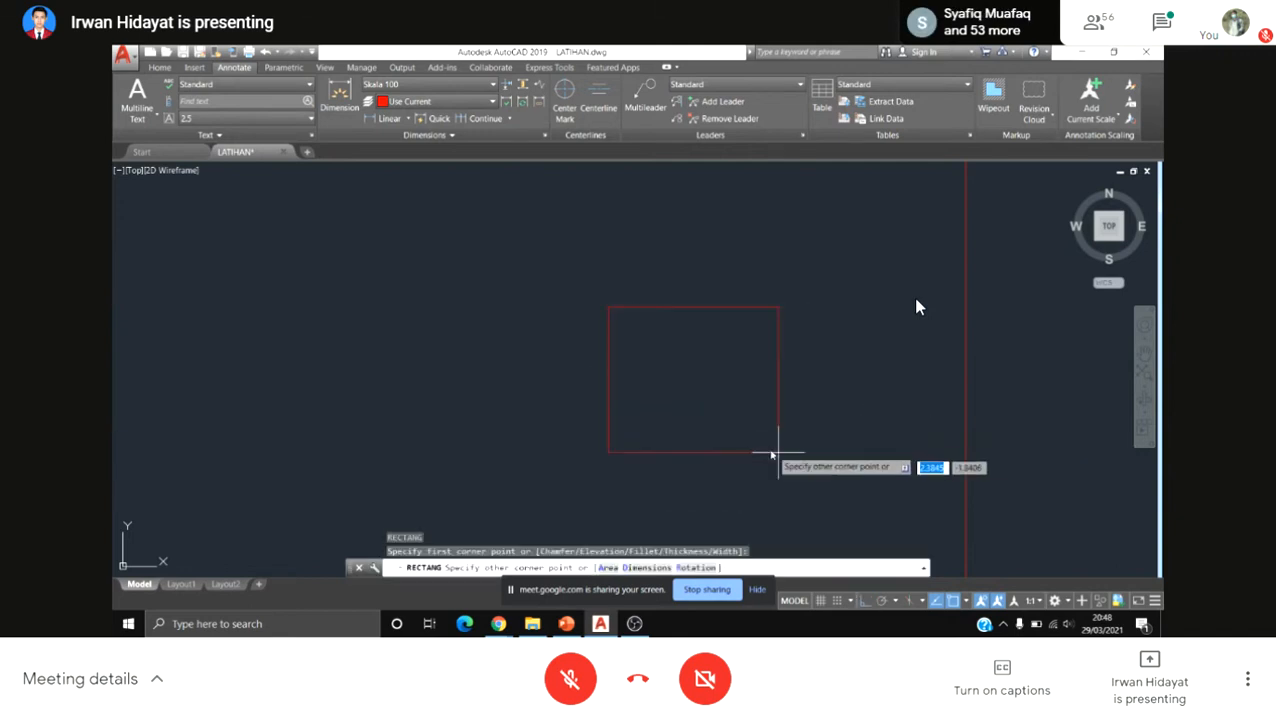
pyautogui.write('0.15')
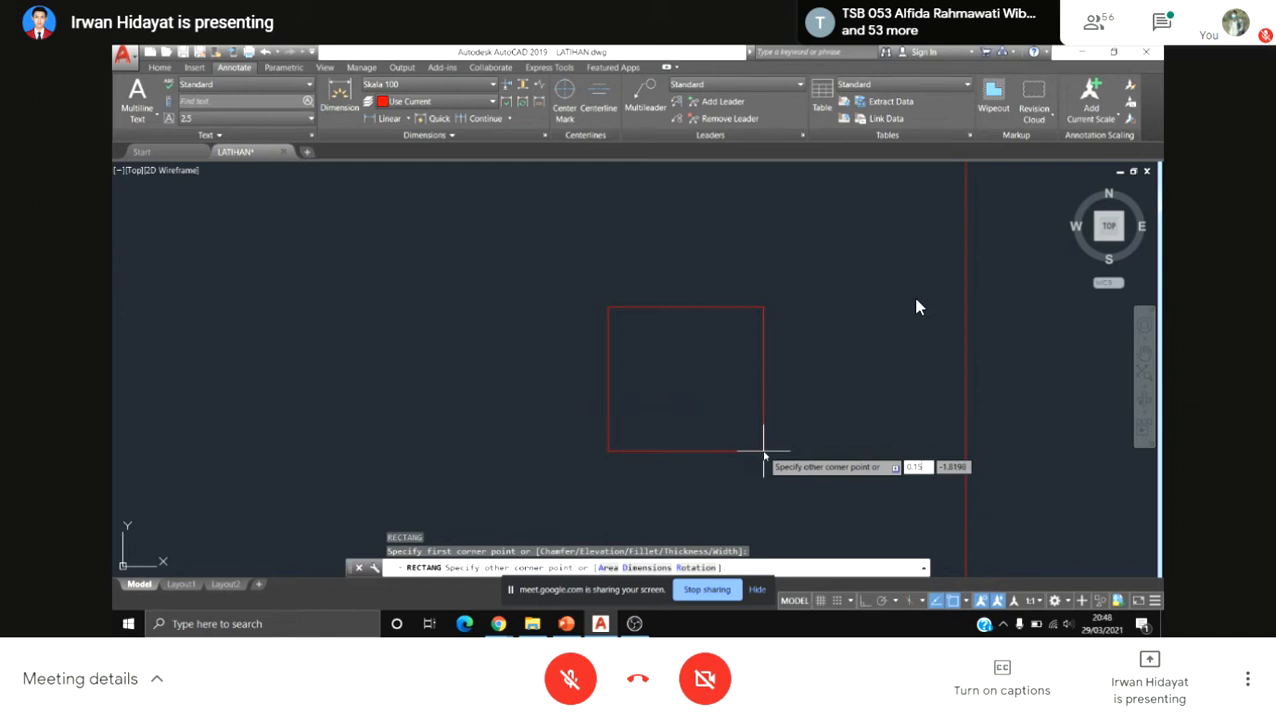
pyautogui.press('Tab')
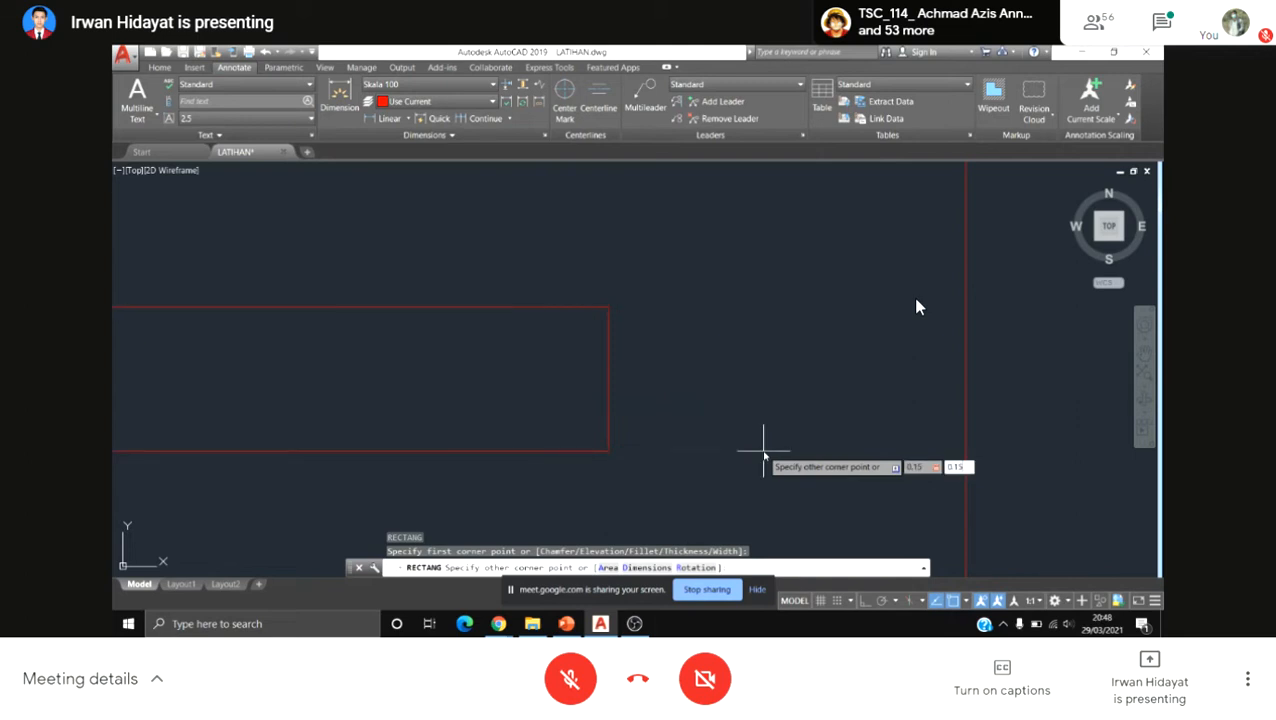
pyautogui.press('Return')
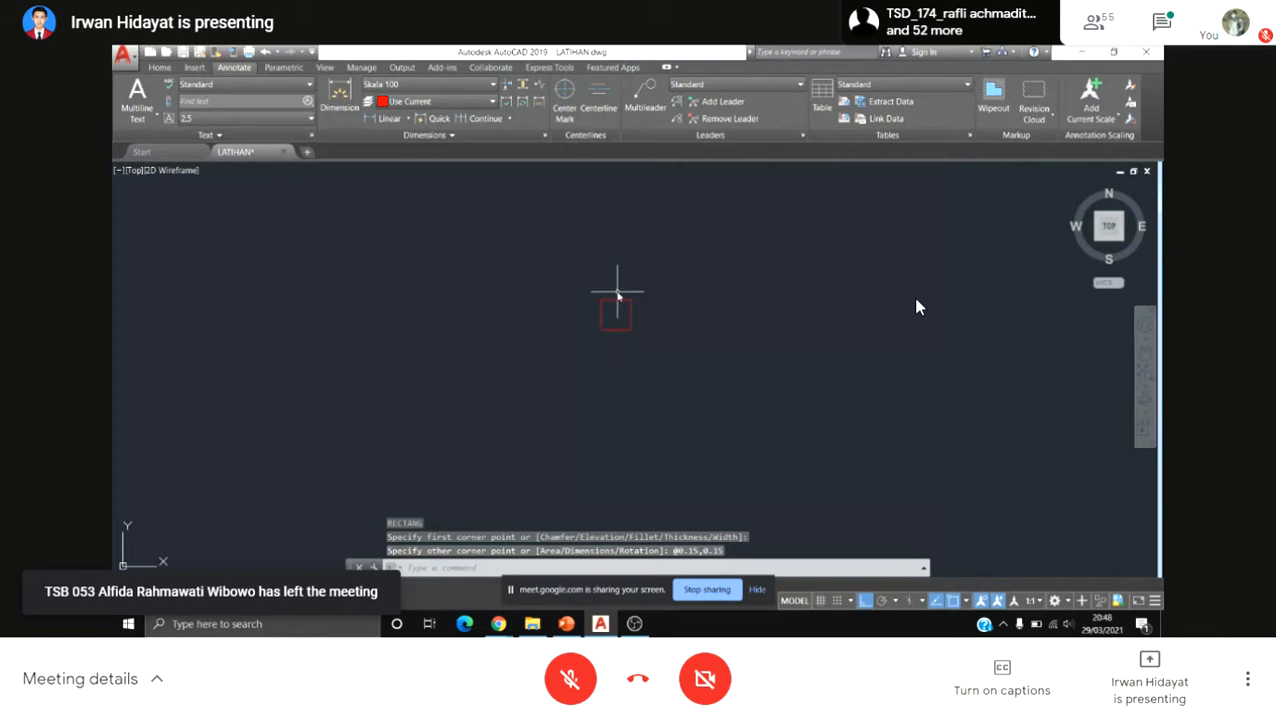
pyautogui.scroll(8, 618, 306)
pyautogui.scroll(-8, 604, 314)
pyautogui.press('Escape')
pyautogui.press('Escape')
pyautogui.press('Escape')
pyautogui.scroll(4, 607, 312)
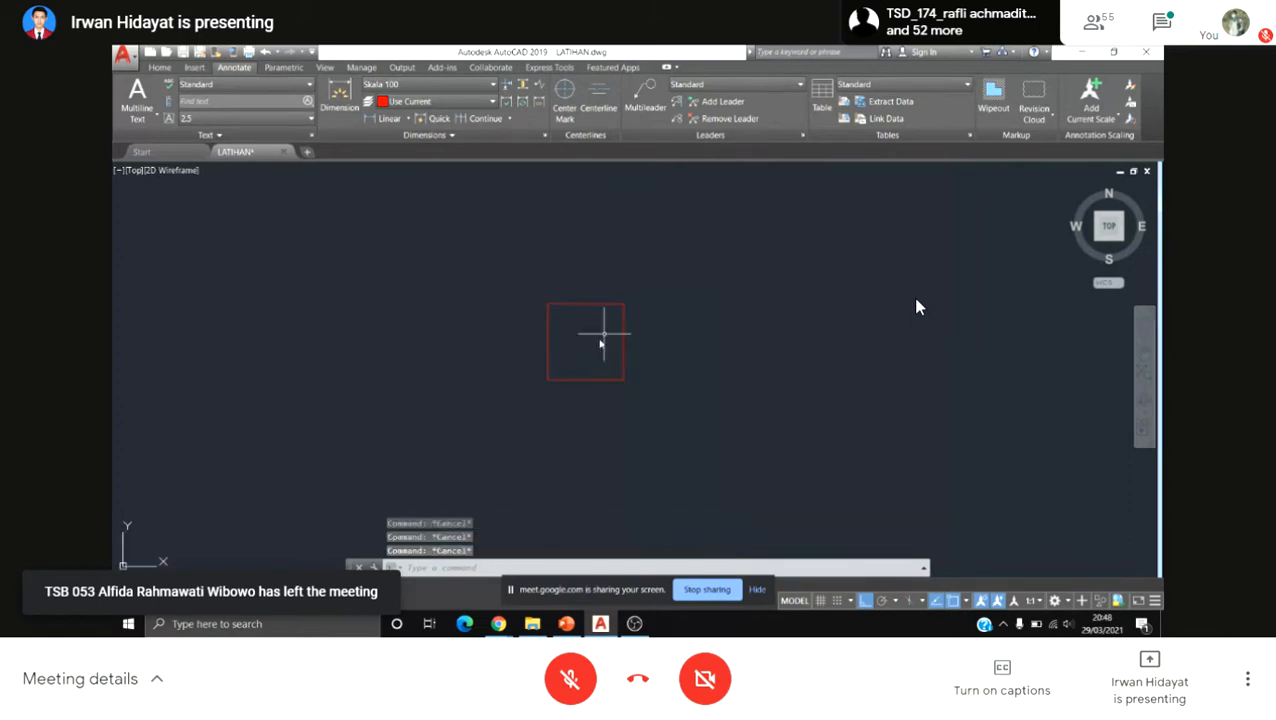
pyautogui.moveTo(604, 334); pyautogui.dragTo(624, 310, button='middle')
pyautogui.click(159, 67)
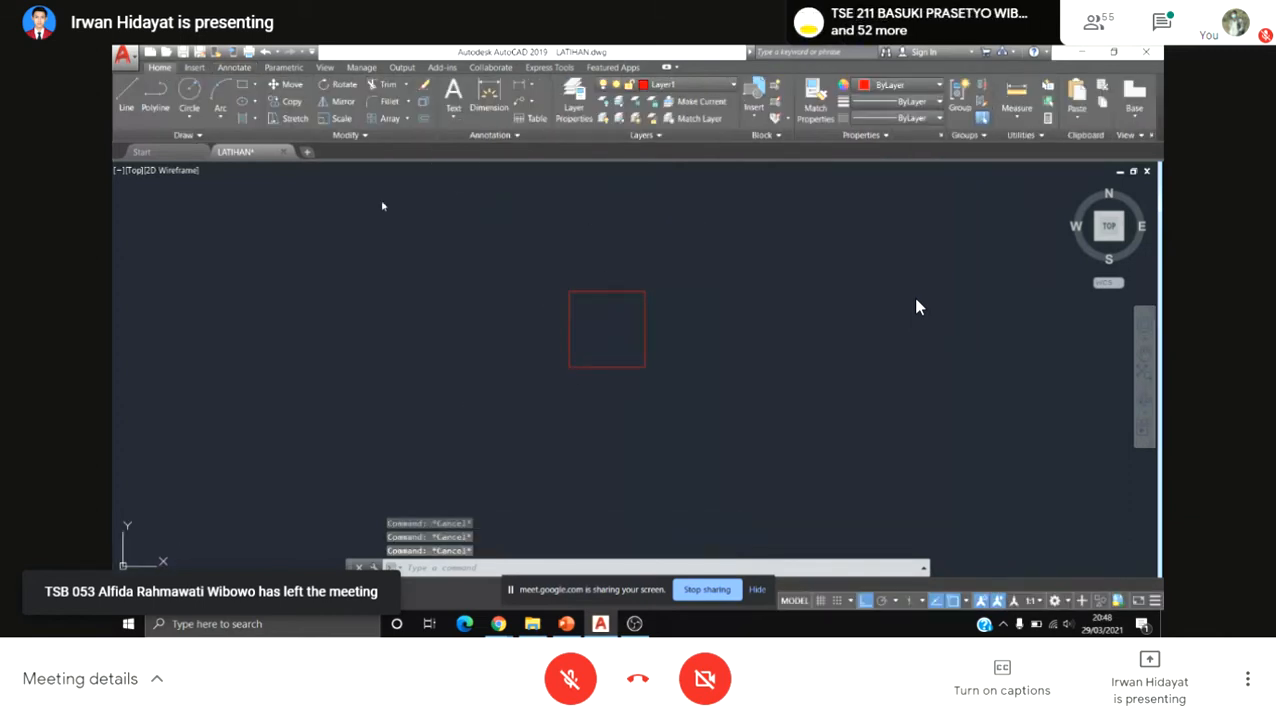
pyautogui.moveTo(622, 365)
pyautogui.mouseDown(button='middle')
pyautogui.moveTo(662, 356)
pyautogui.moveTo(651, 358)
pyautogui.mouseUp(button='middle')
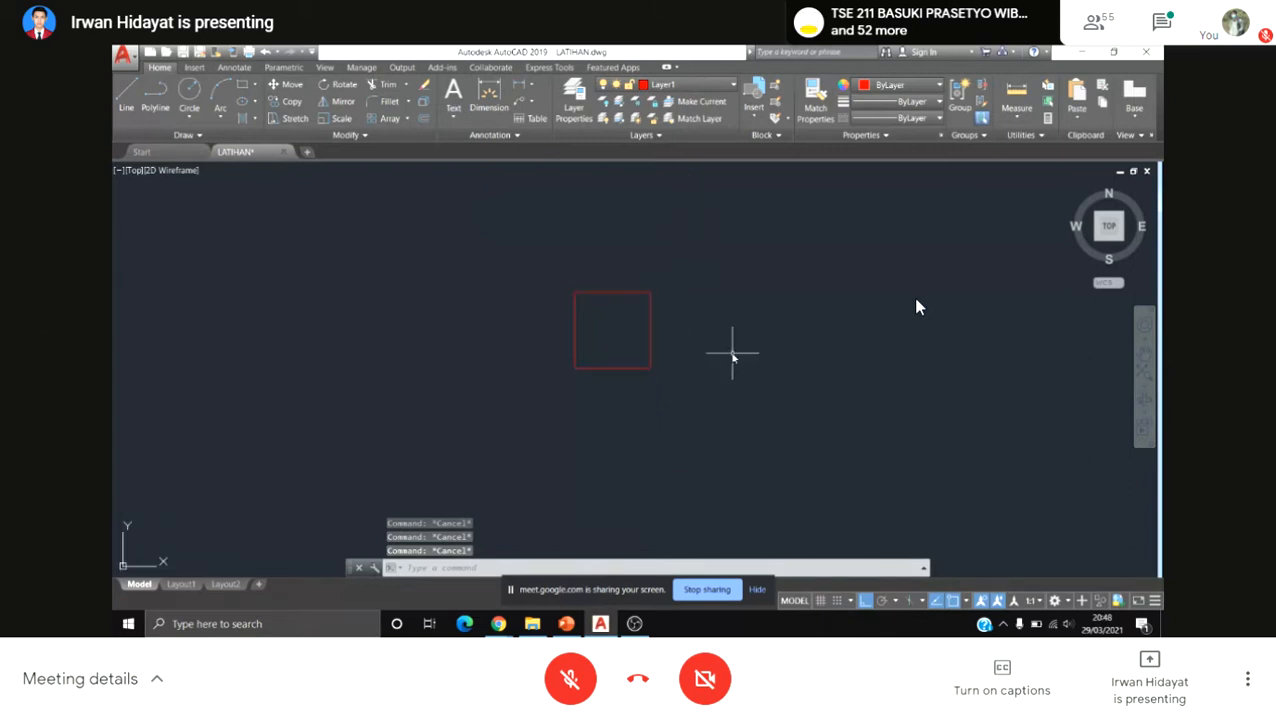
pyautogui.write('ht')
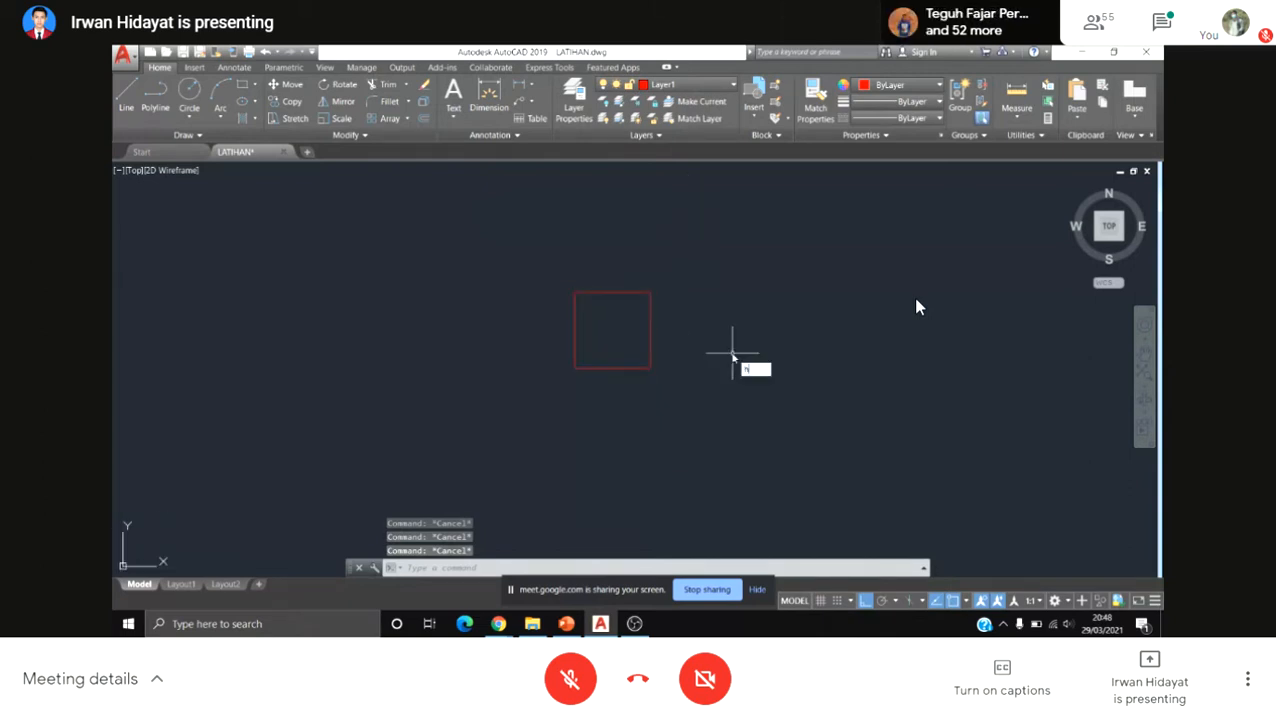
pyautogui.press('BackSpace')
pyautogui.press('BackSpace')
pyautogui.write('hatch')
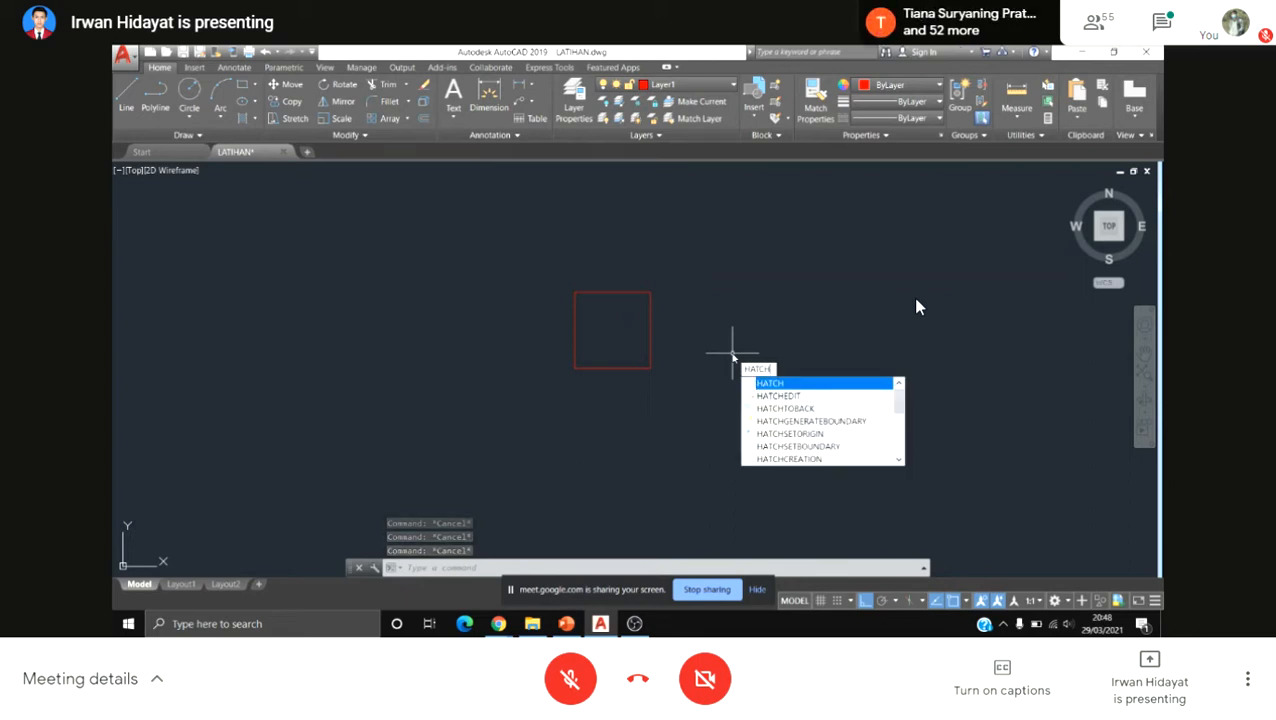
pyautogui.press('Escape')
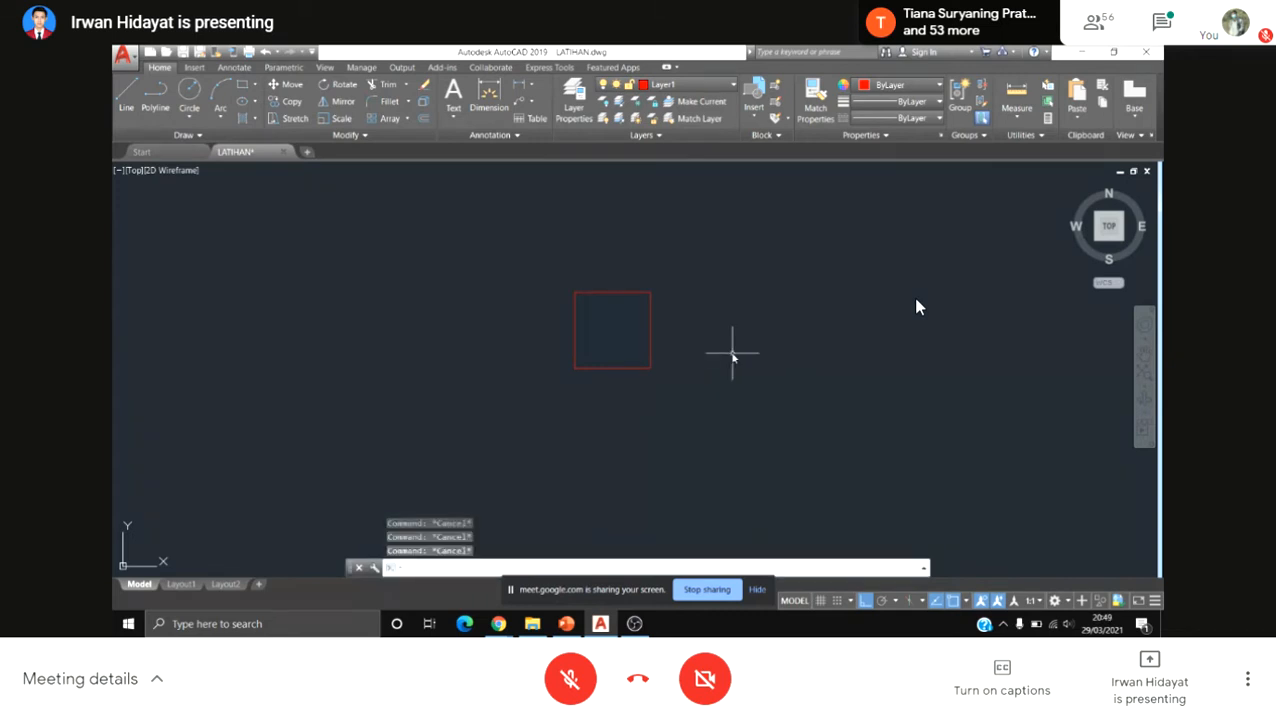
# Step: Fill the small square with a hatch using the SOLID pattern and end the HATCH command
pyautogui.write('H')
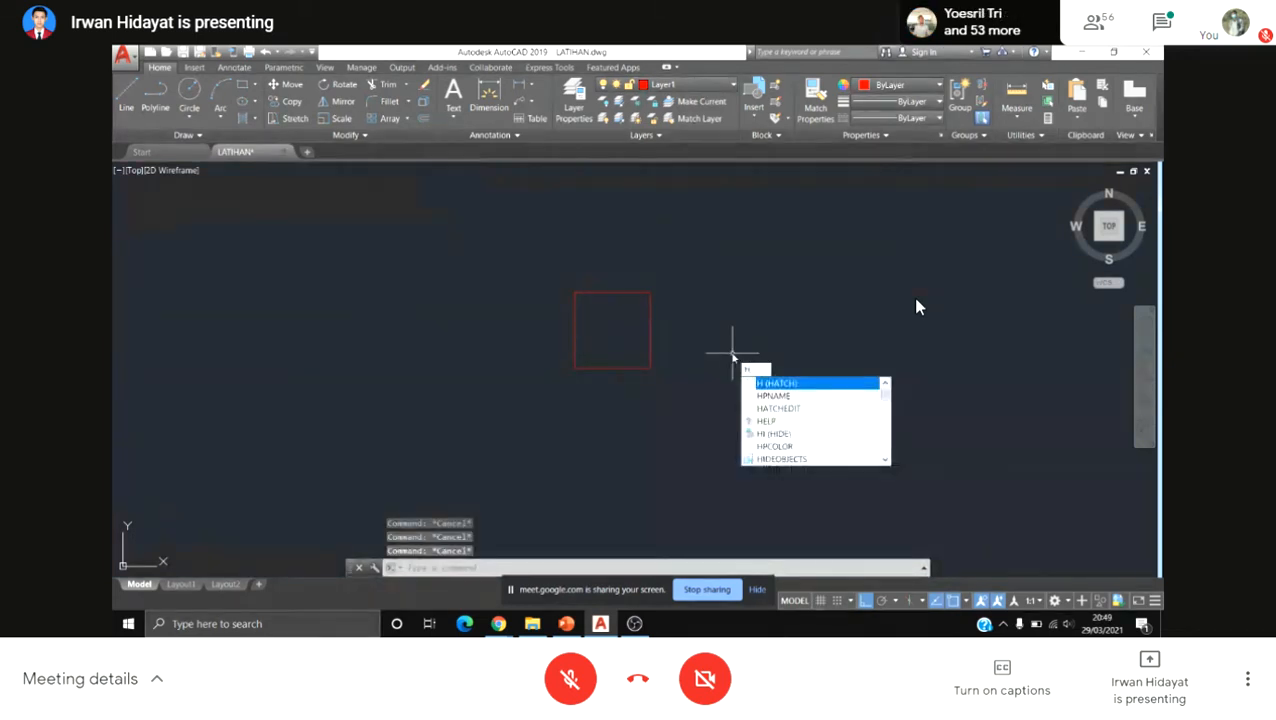
pyautogui.press('Return')
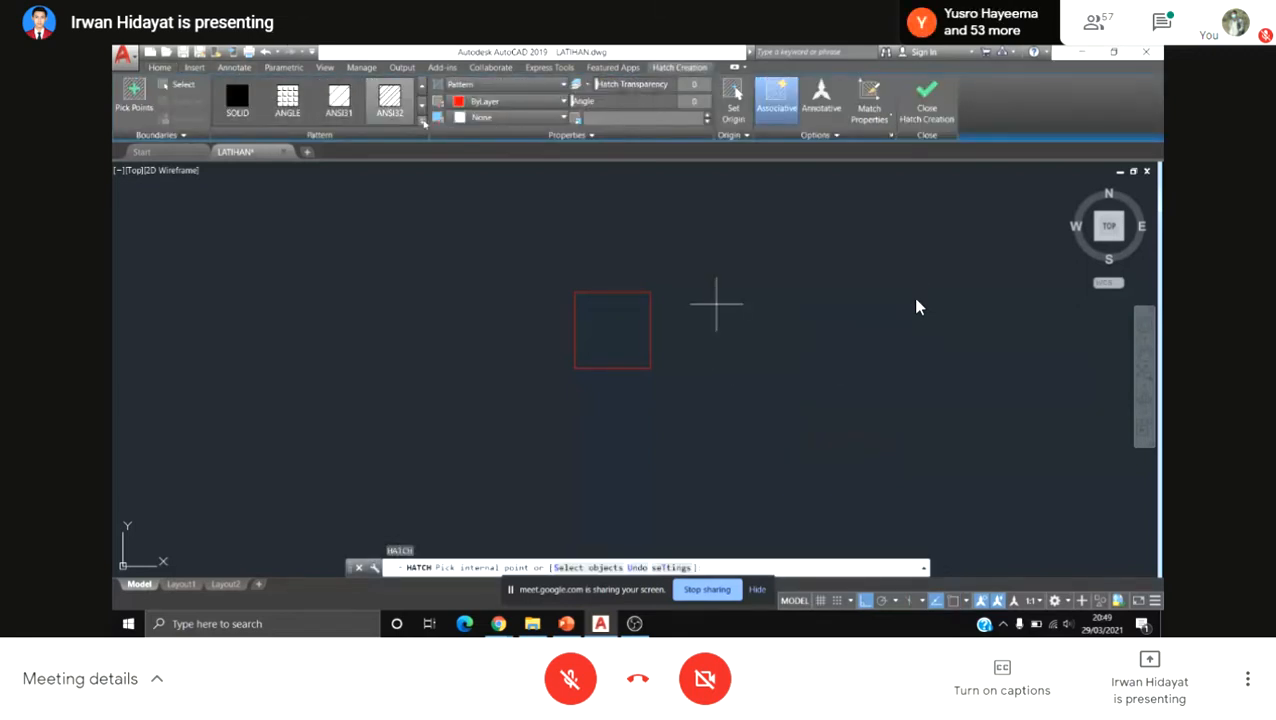
pyautogui.click(421, 121)
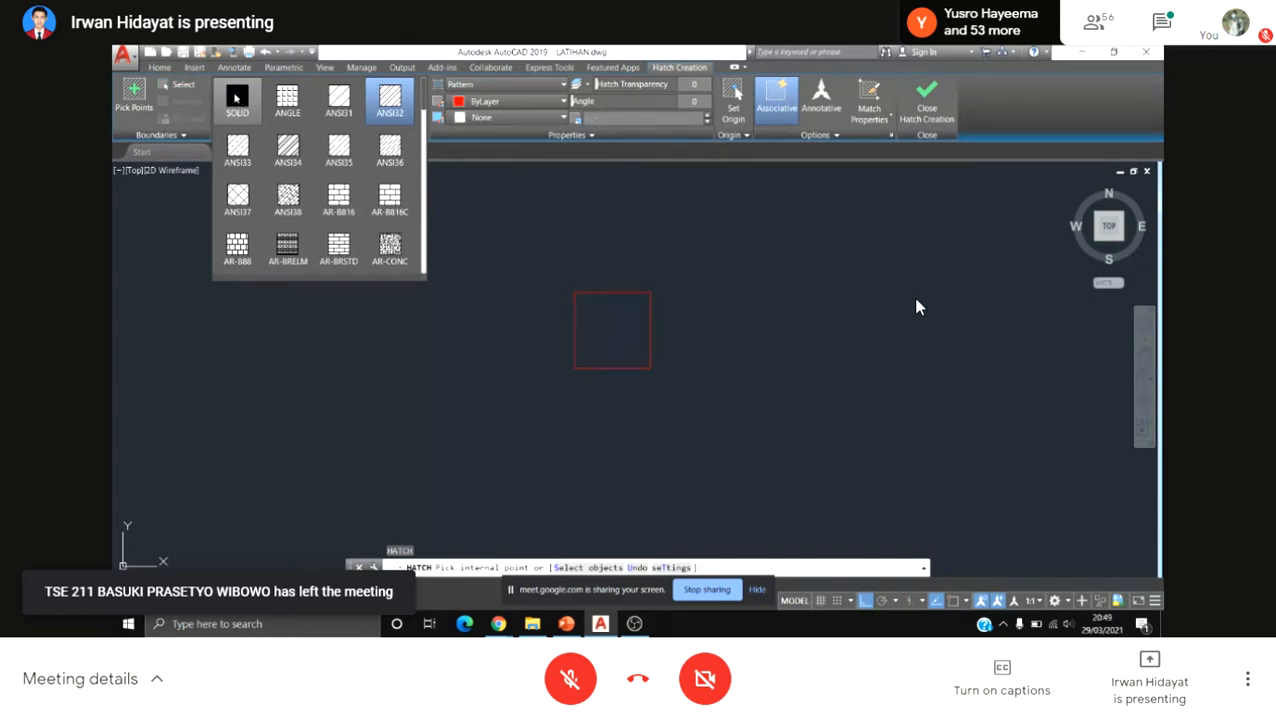
pyautogui.click(240, 101)
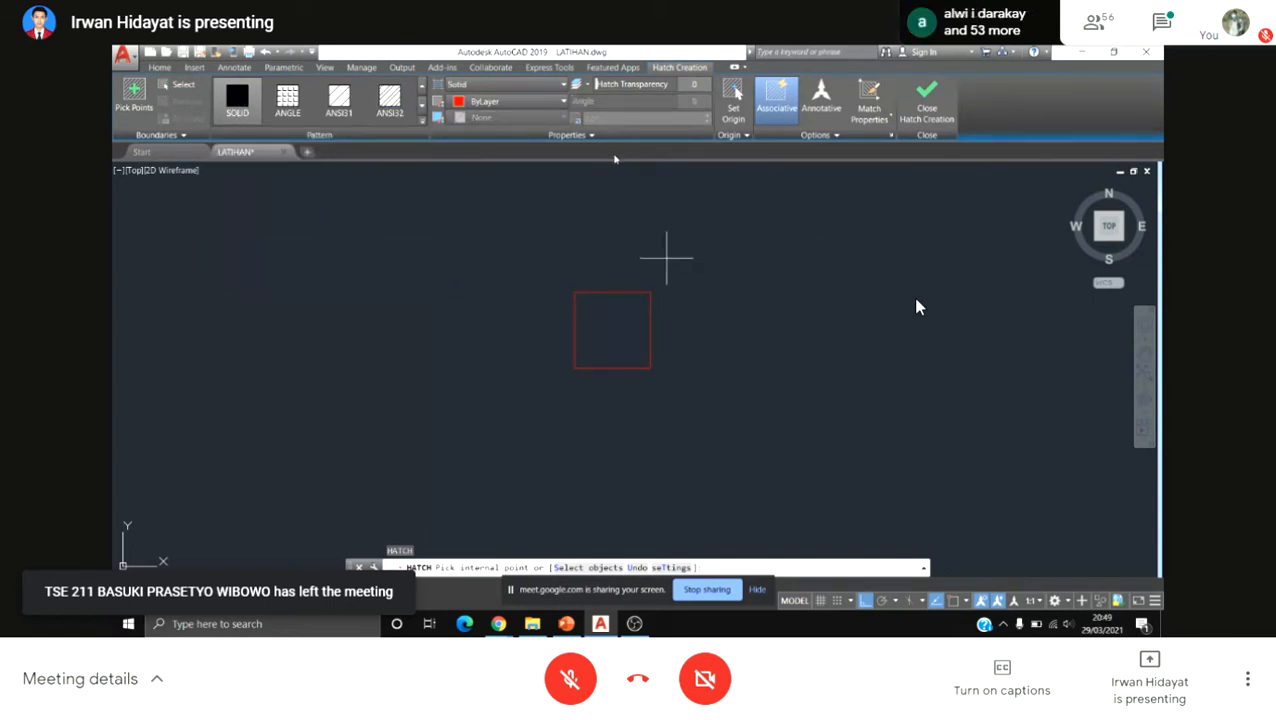
pyautogui.click(606, 320)
pyautogui.scroll(-2, 606, 320)
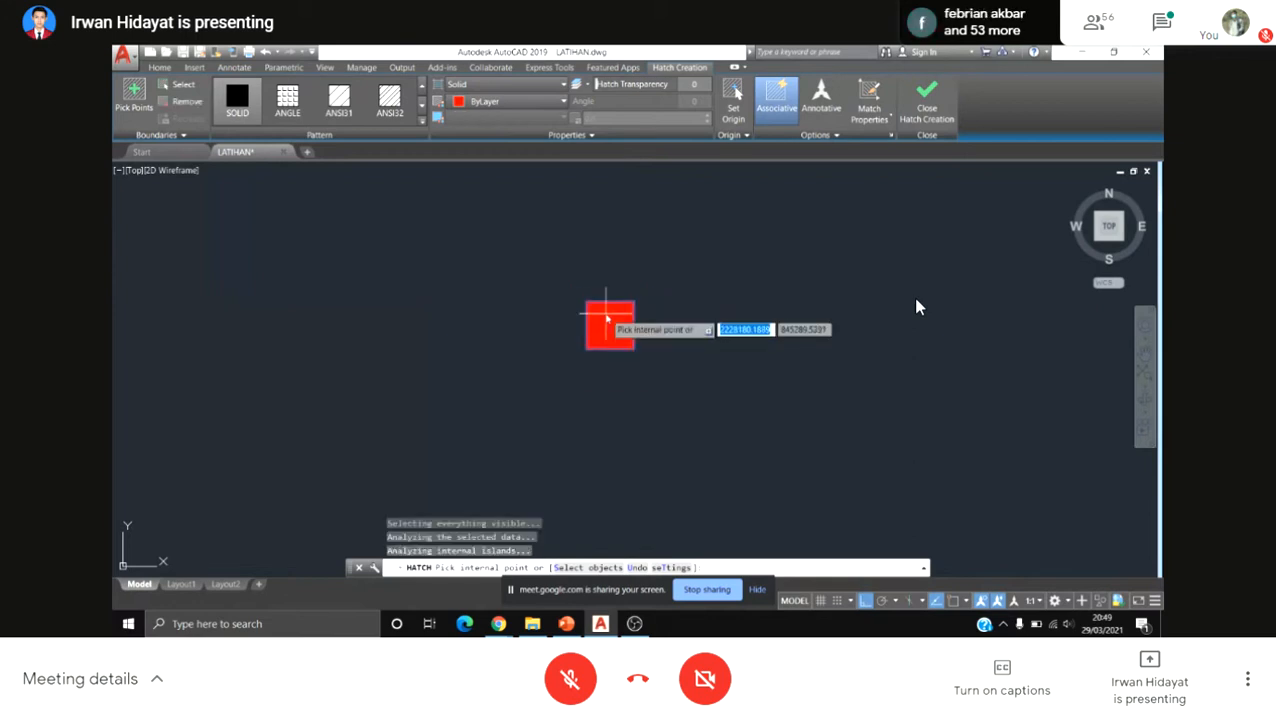
pyautogui.press('Escape')
pyautogui.scroll(-4, 615, 350)
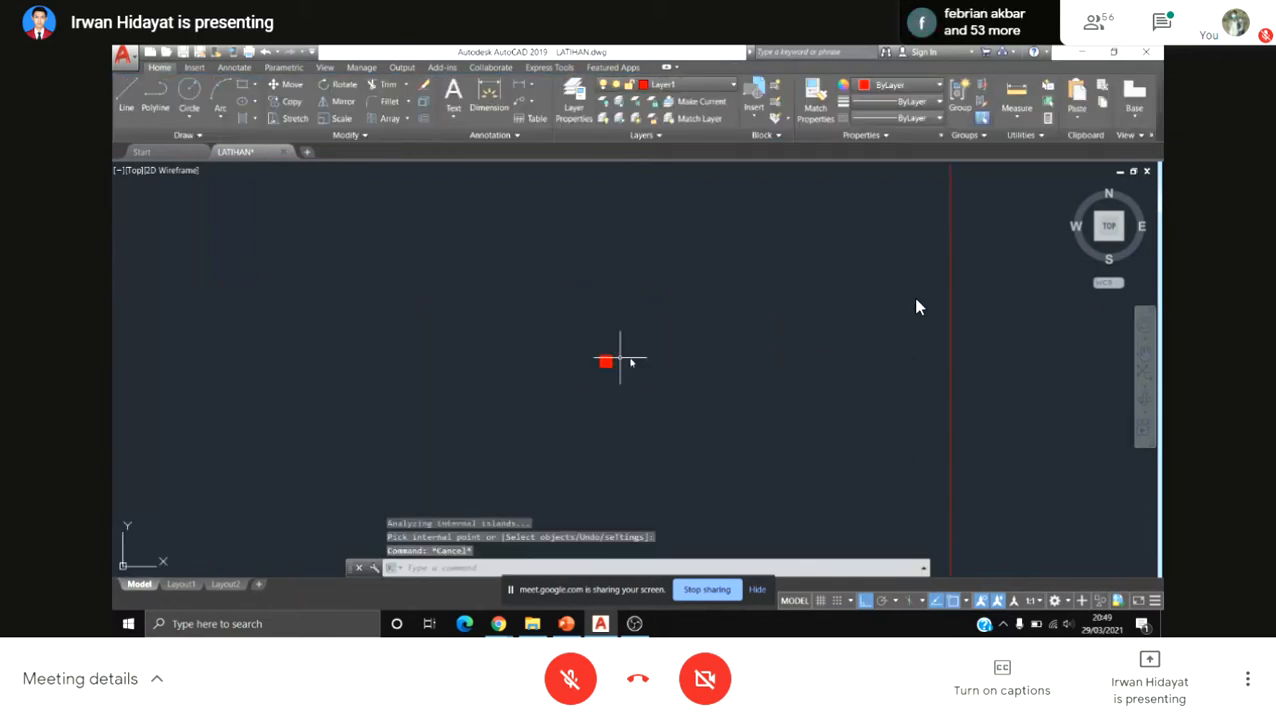
pyautogui.scroll(-4, 562, 445)
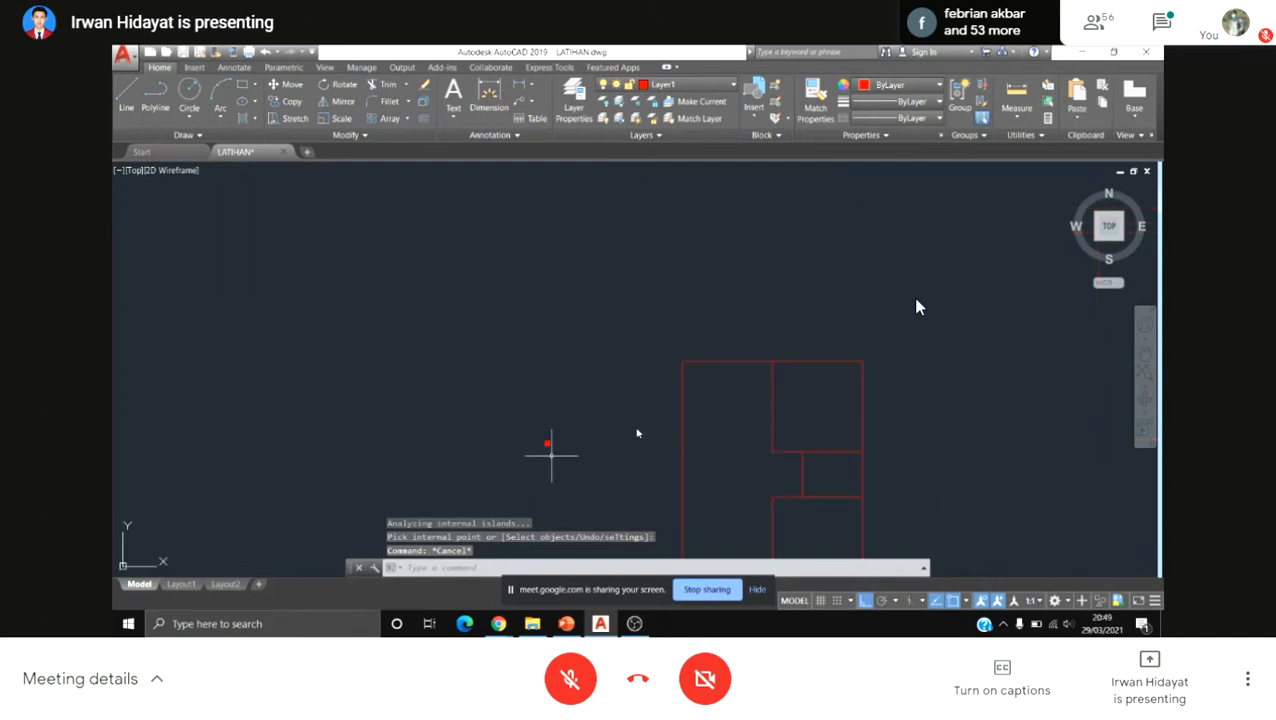
pyautogui.scroll(4, 545, 465)
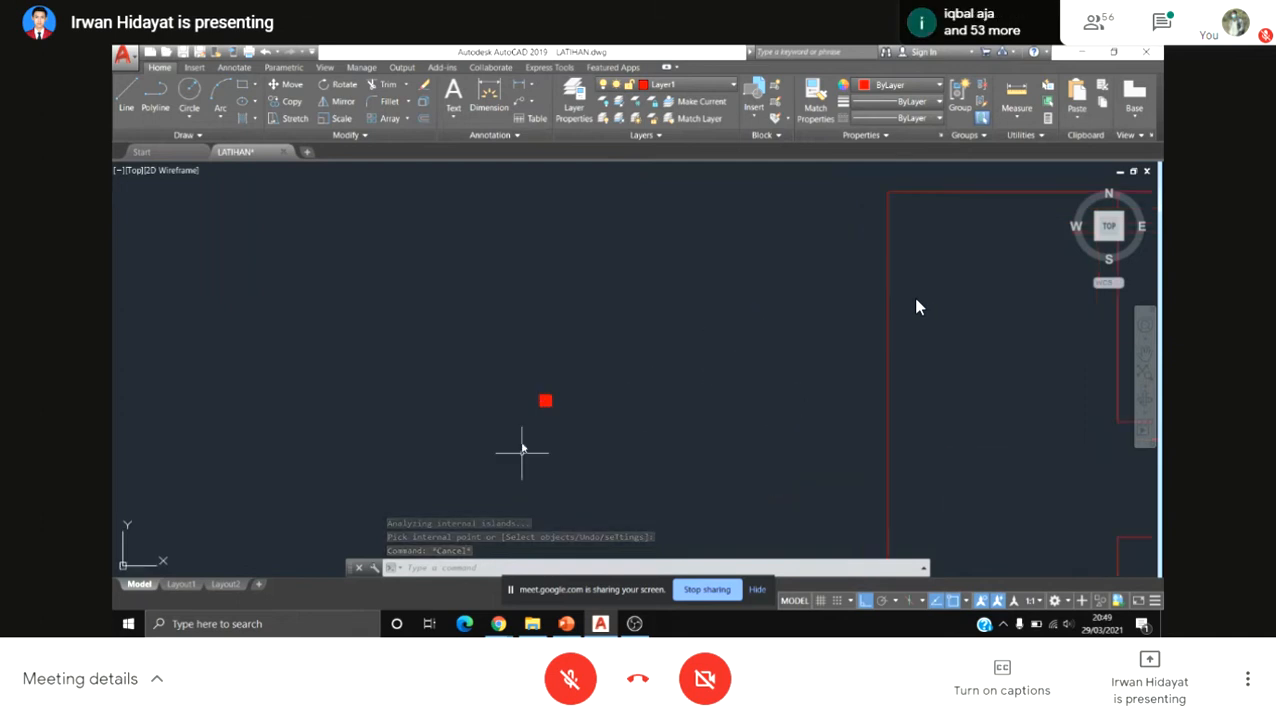
pyautogui.scroll(3, 521, 450)
pyautogui.scroll(3, 514, 380)
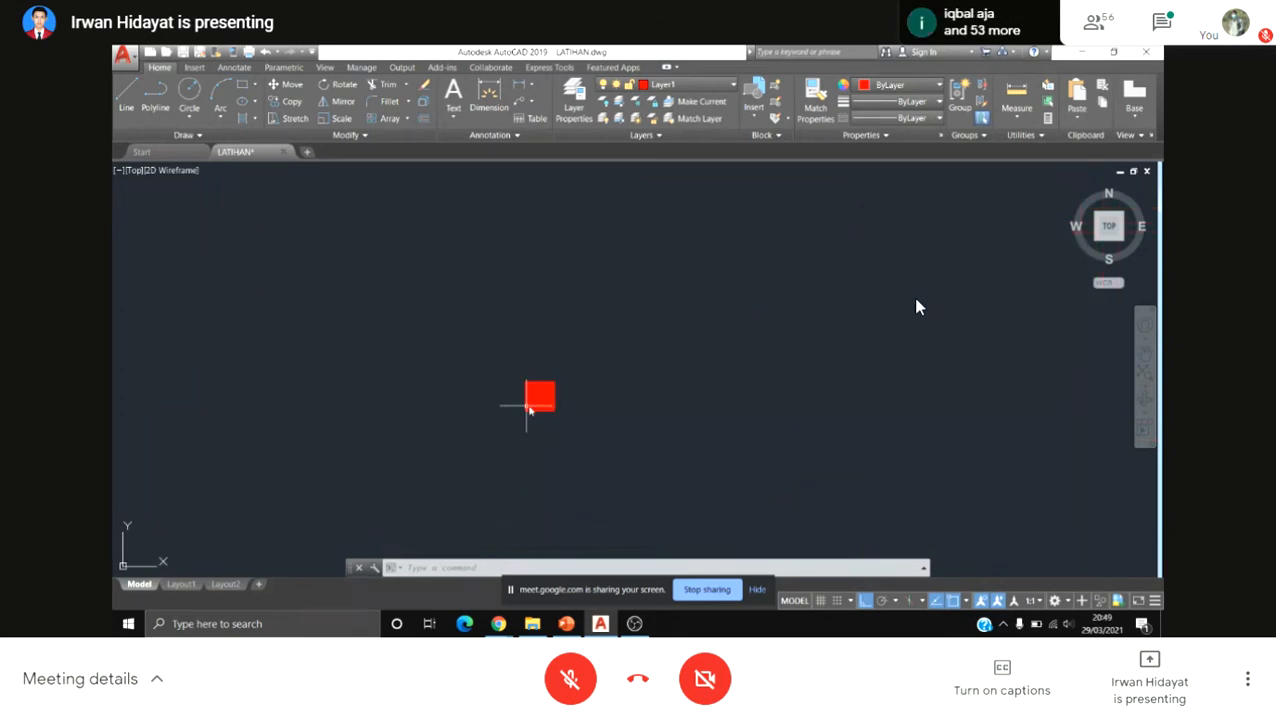
pyautogui.write('l')
pyautogui.press('Return')
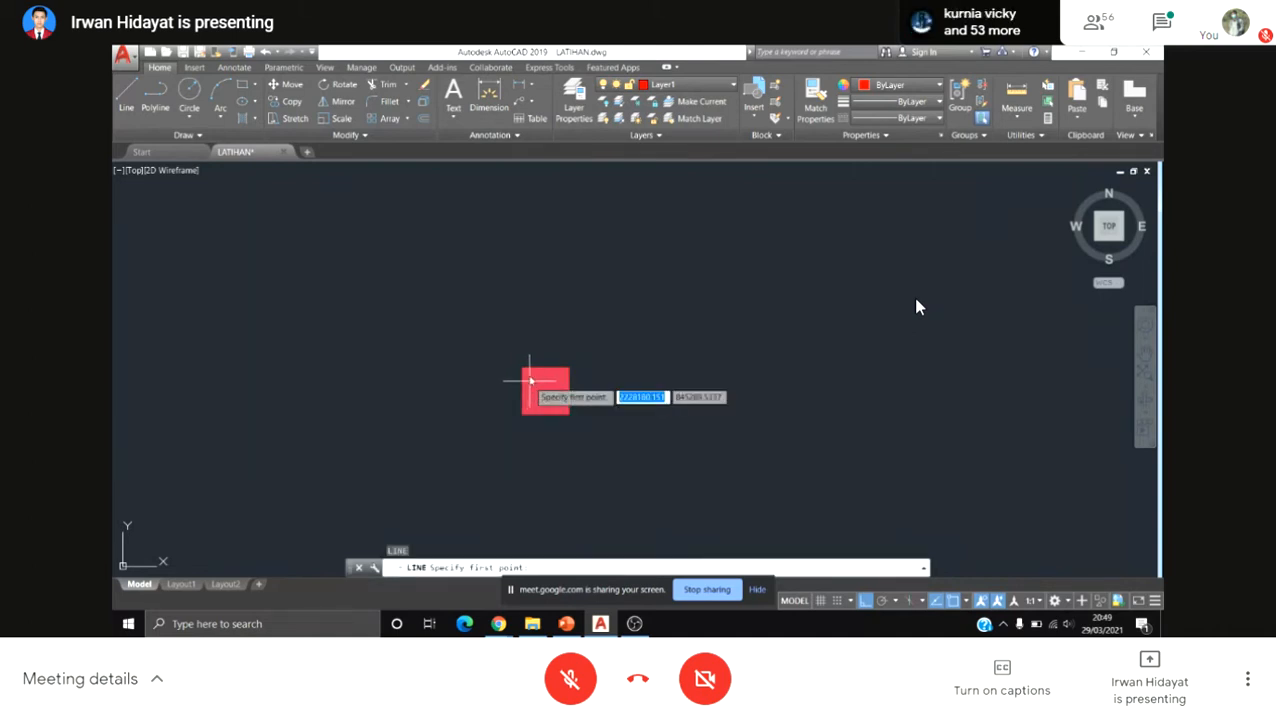
pyautogui.click(521, 368)
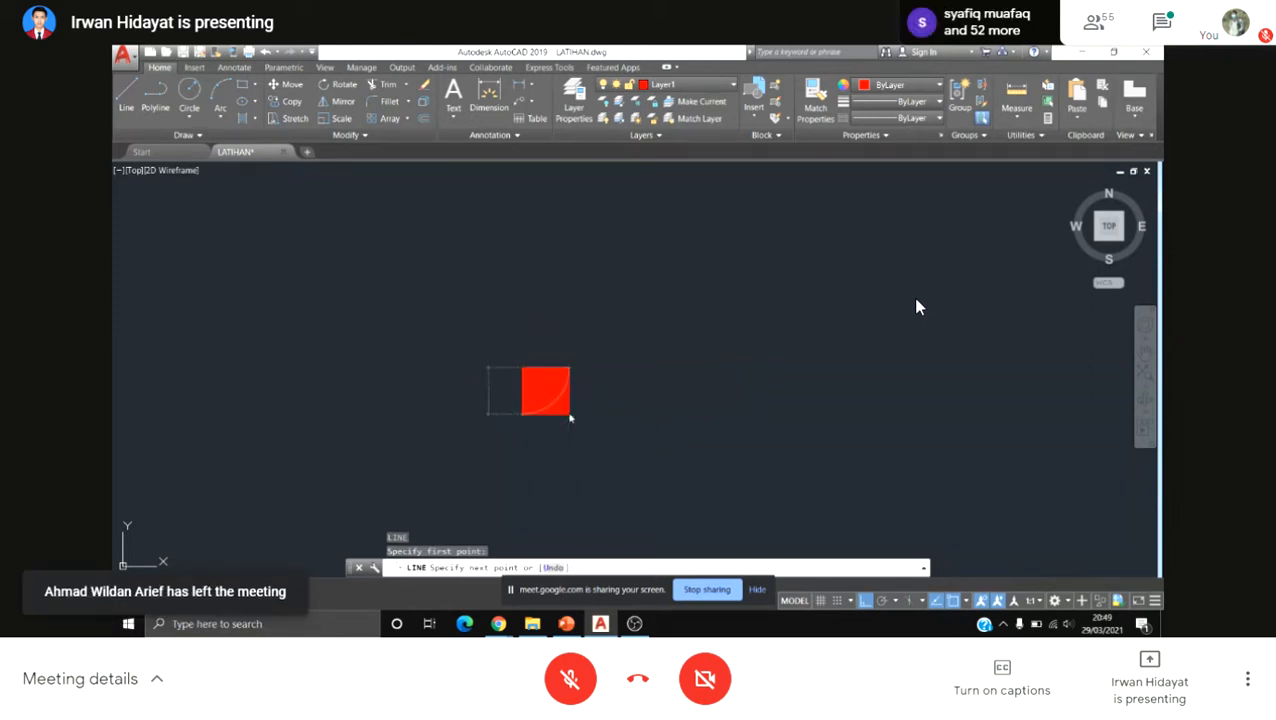
pyautogui.press('Escape')
pyautogui.scroll(4, 550, 386)
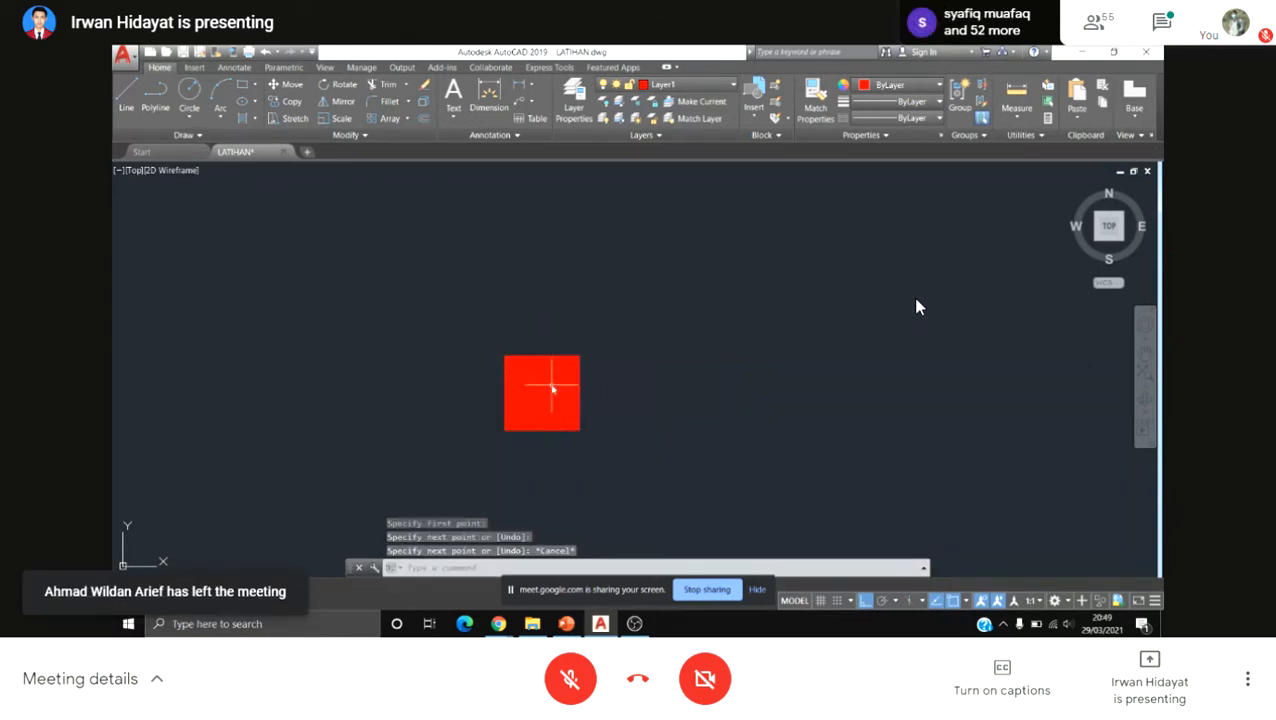
pyautogui.moveTo(538, 395); pyautogui.dragTo(569, 374, button='middle')
pyautogui.click(569, 375)
pyautogui.scroll(-3, 568, 375)
pyautogui.press('Escape')
pyautogui.press('Escape')
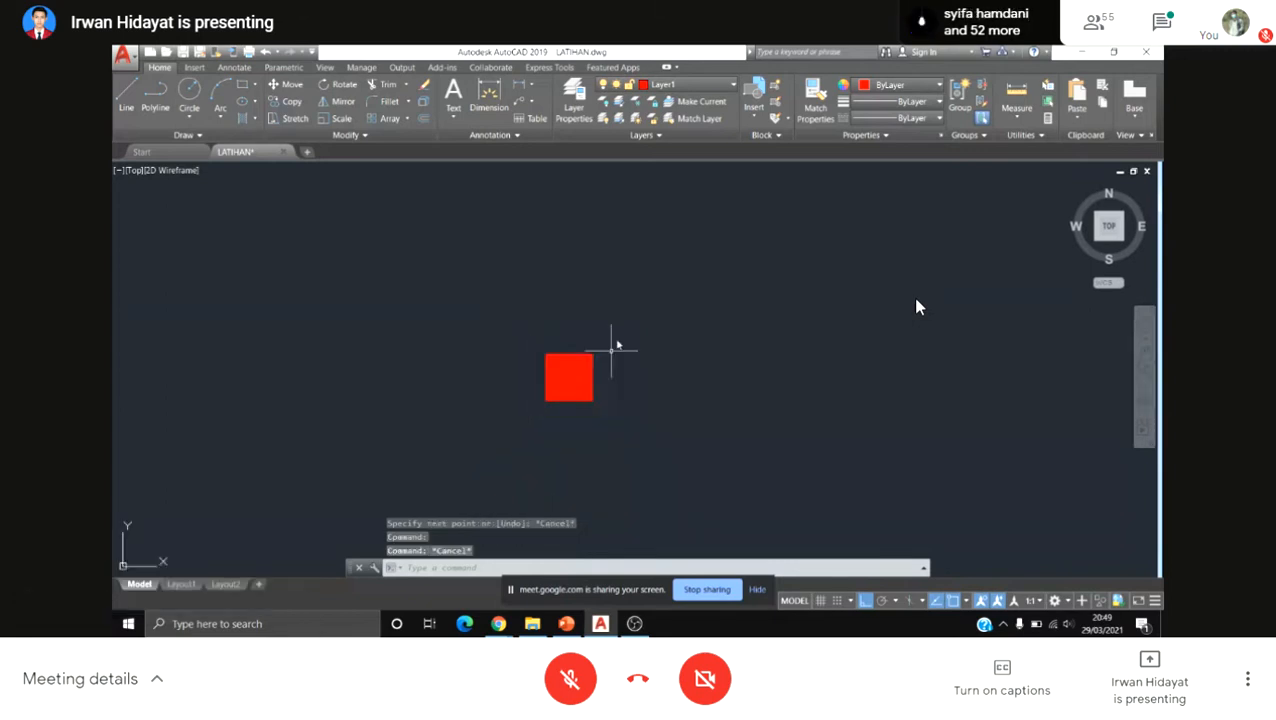
# Step: Select the small square together with its solid hatch and combine them into a group
pyautogui.click(649, 294)
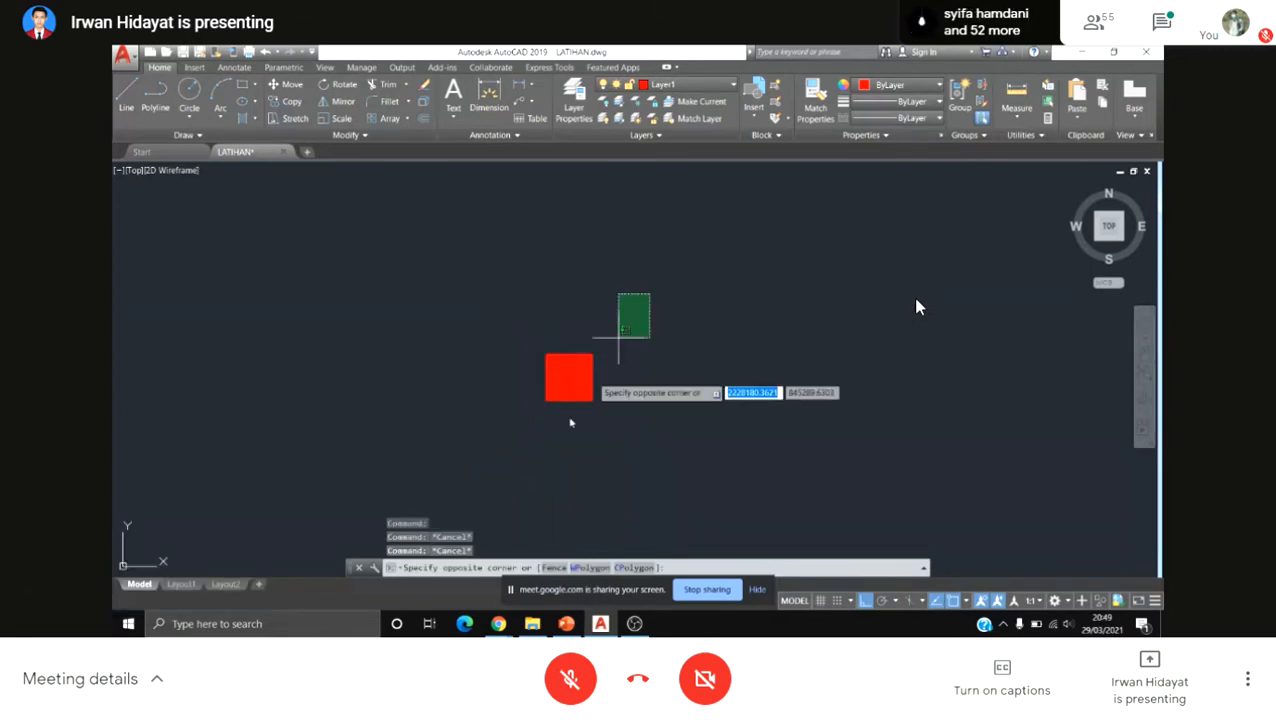
pyautogui.click(523, 447)
pyautogui.scroll(4, 560, 382)
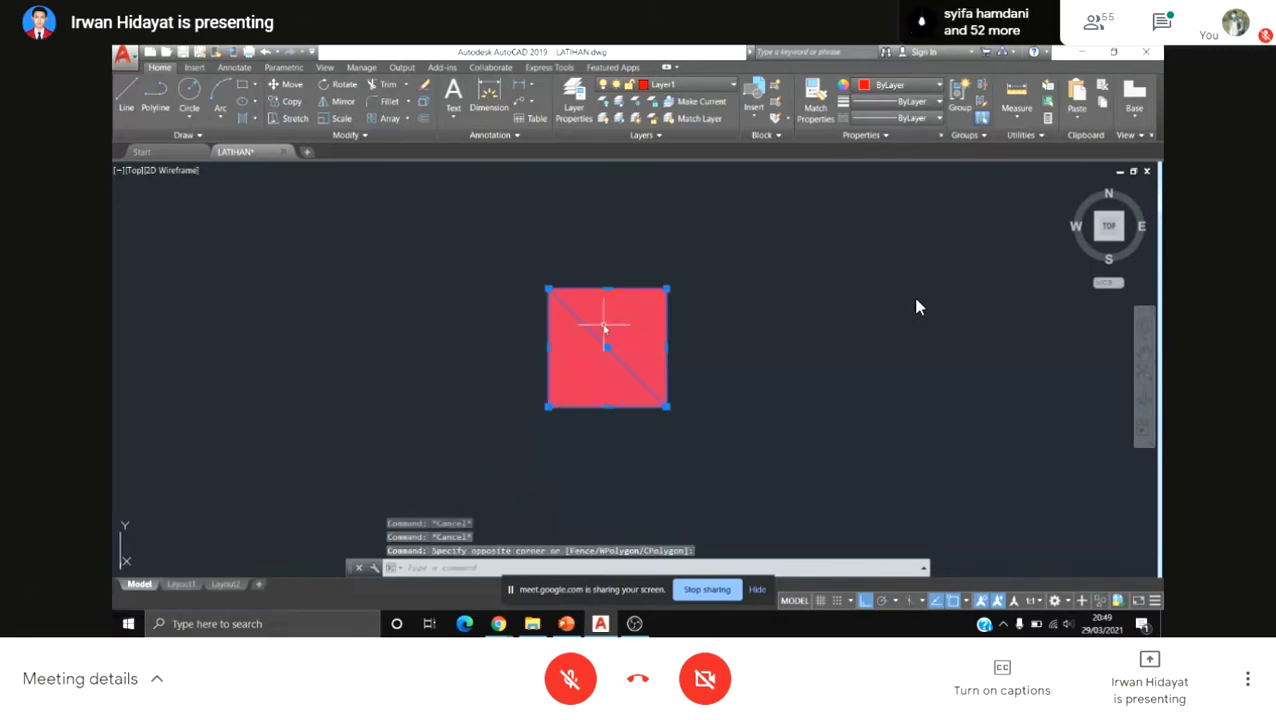
pyautogui.rightClick(604, 327)
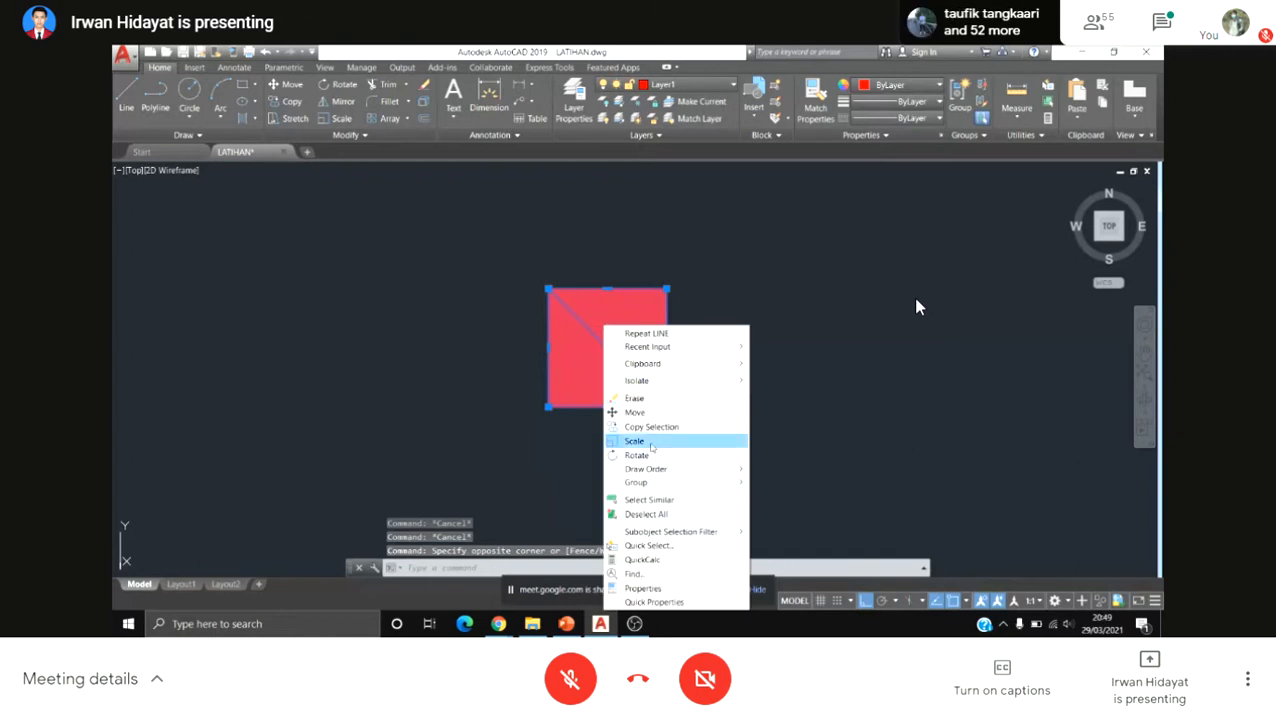
pyautogui.moveTo(690, 482)
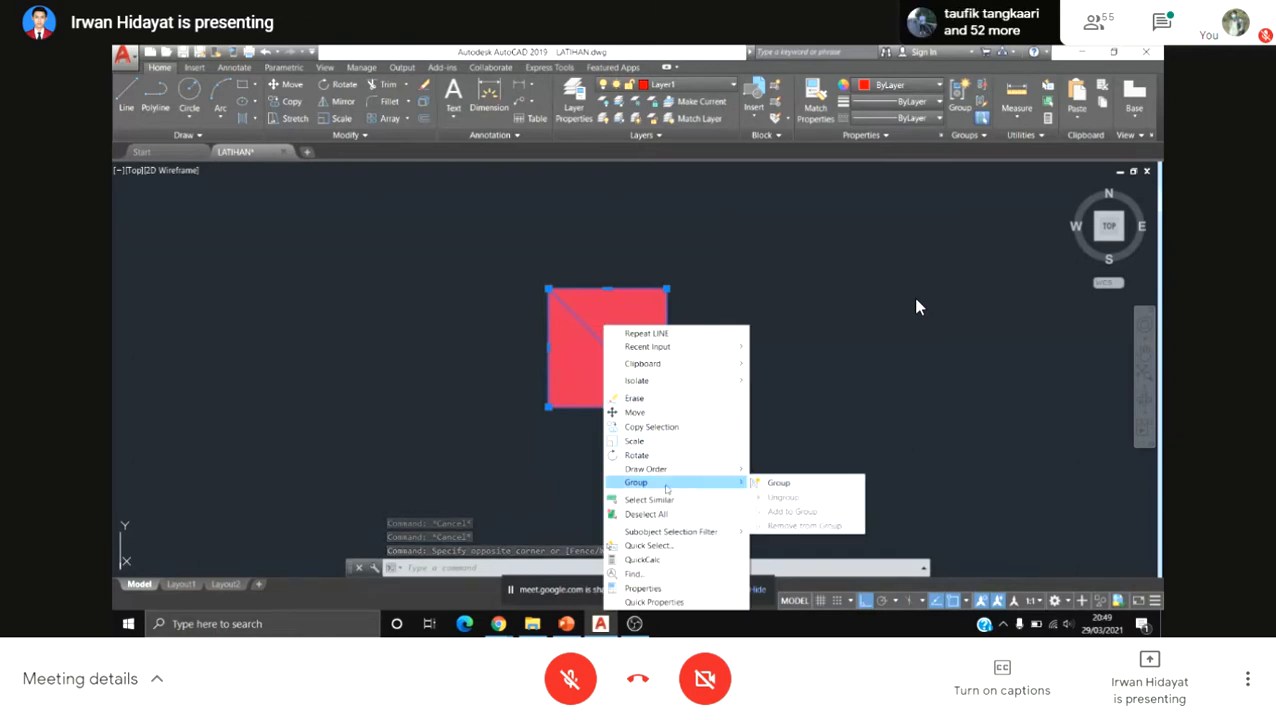
pyautogui.click(778, 482)
pyautogui.press('Escape')
pyautogui.press('Escape')
pyautogui.scroll(-3, 612, 342)
pyautogui.scroll(2, 590, 320)
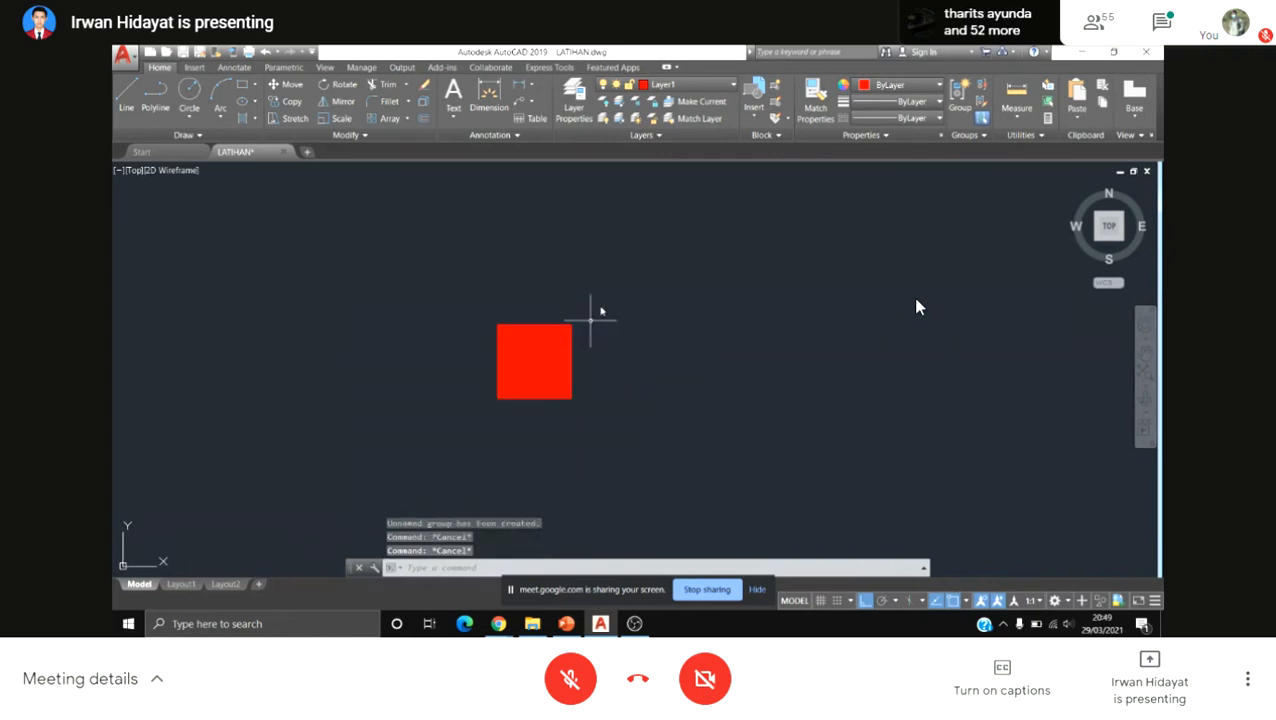
# Step: Start copying the grouped solid square with COPY, using its centre as the base point
pyautogui.click(590, 320)
pyautogui.click(441, 427)
pyautogui.scroll(-3, 533, 385)
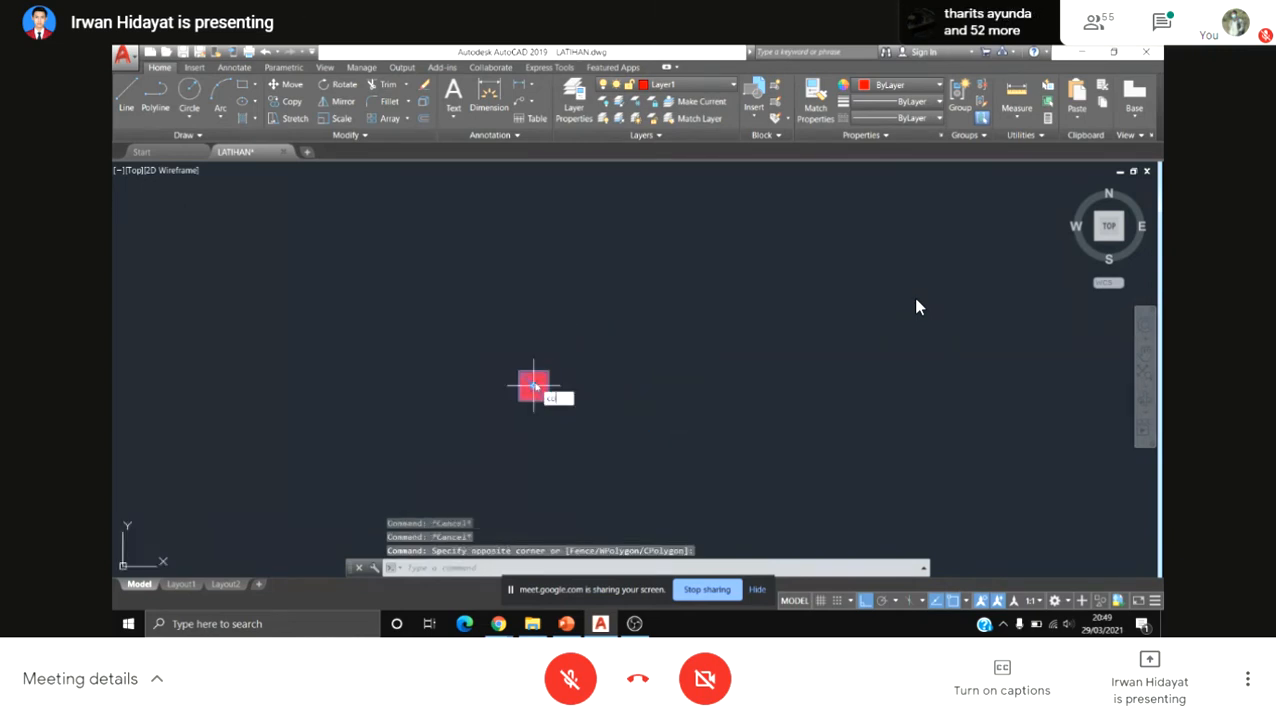
pyautogui.press('Return')
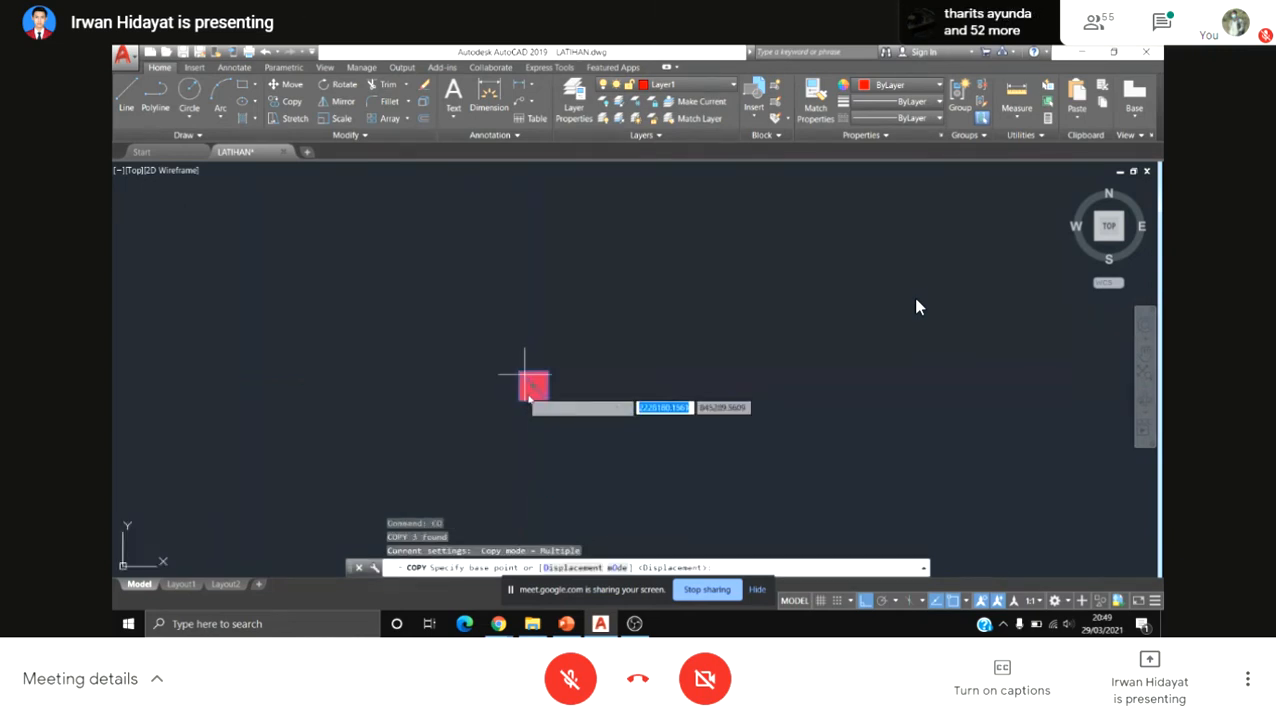
pyautogui.scroll(2, 529, 397)
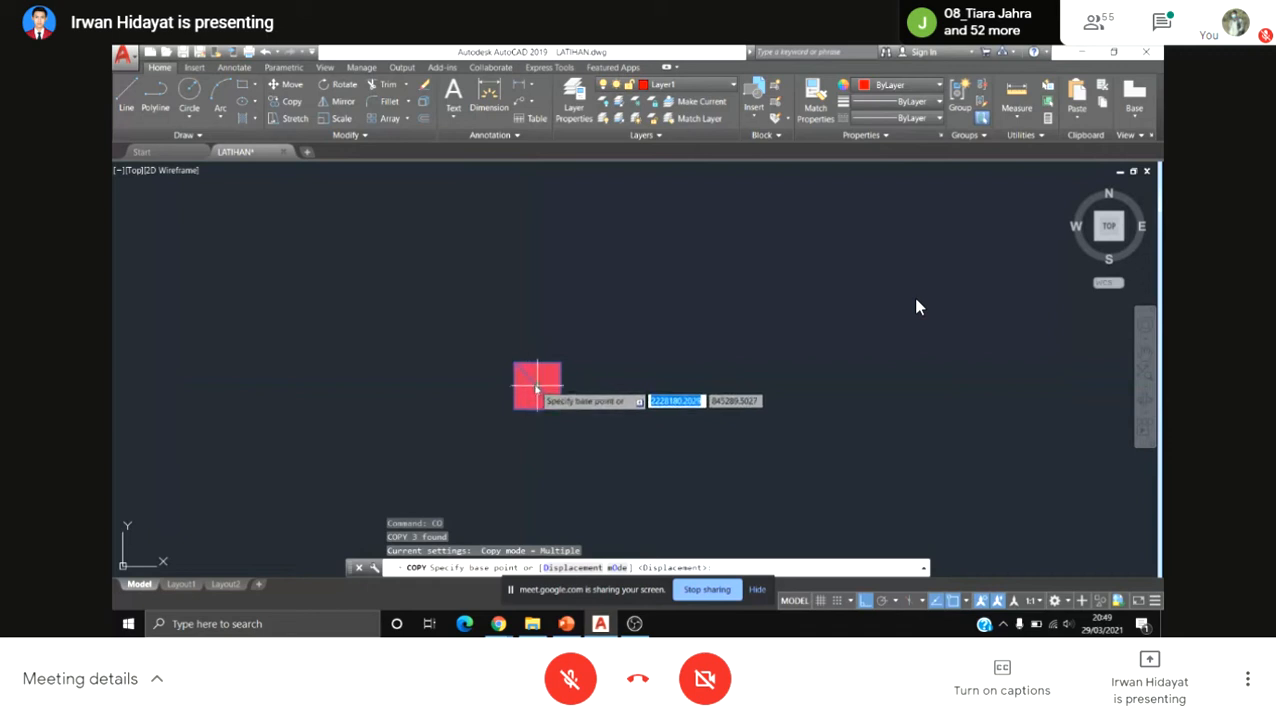
pyautogui.click(537, 385)
pyautogui.scroll(-2, 537, 385)
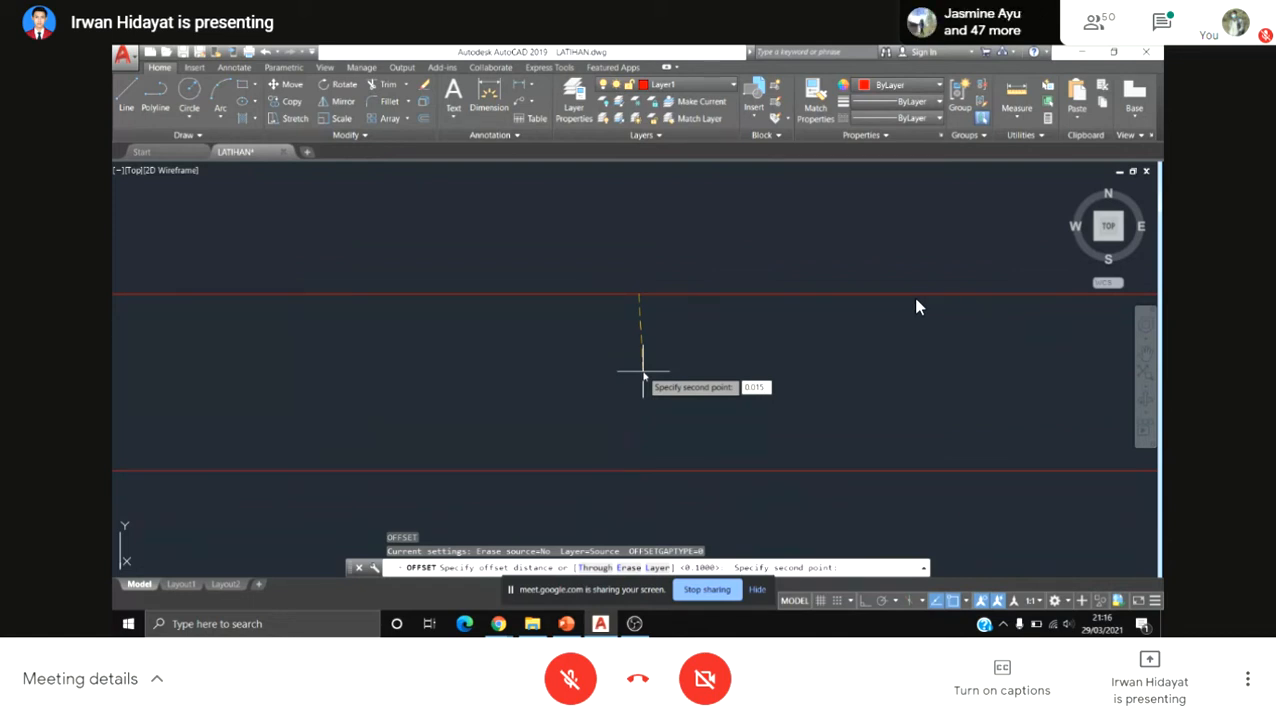
# Step: Offset the long wall rectangle inward by 0.015 and end the OFFSET command
pyautogui.press('Return')
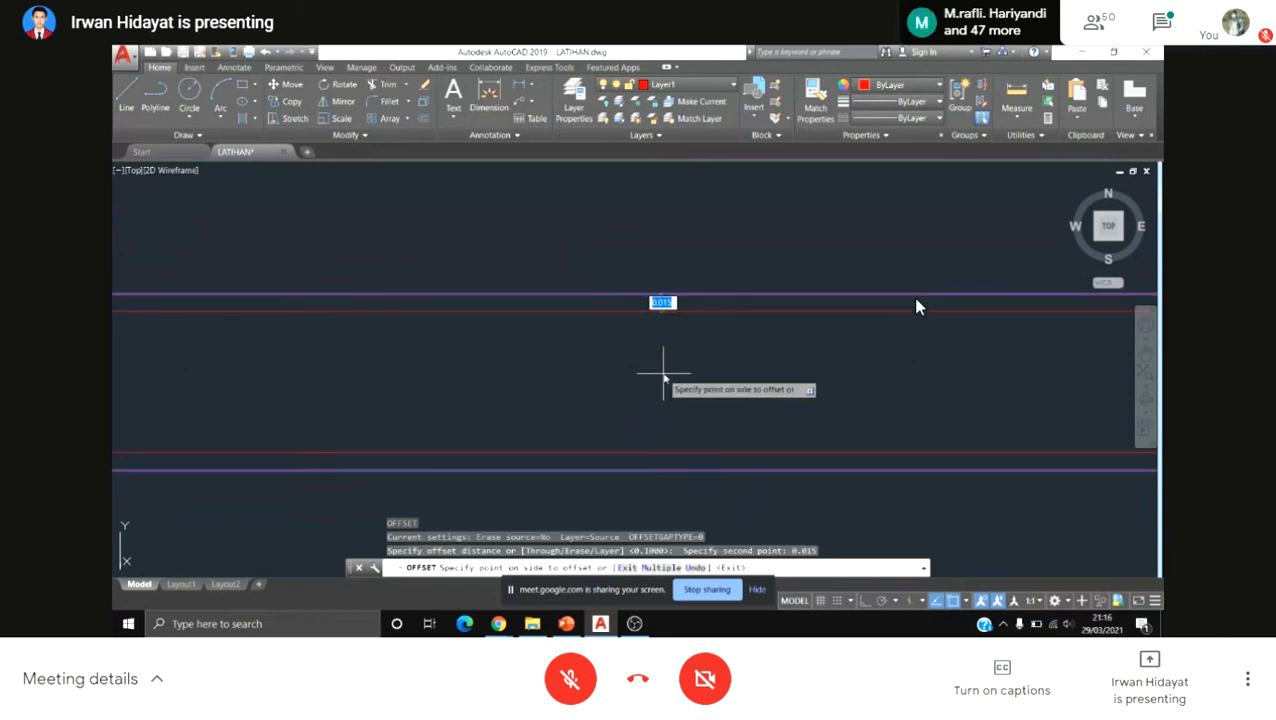
pyautogui.scroll(-3, 647, 369)
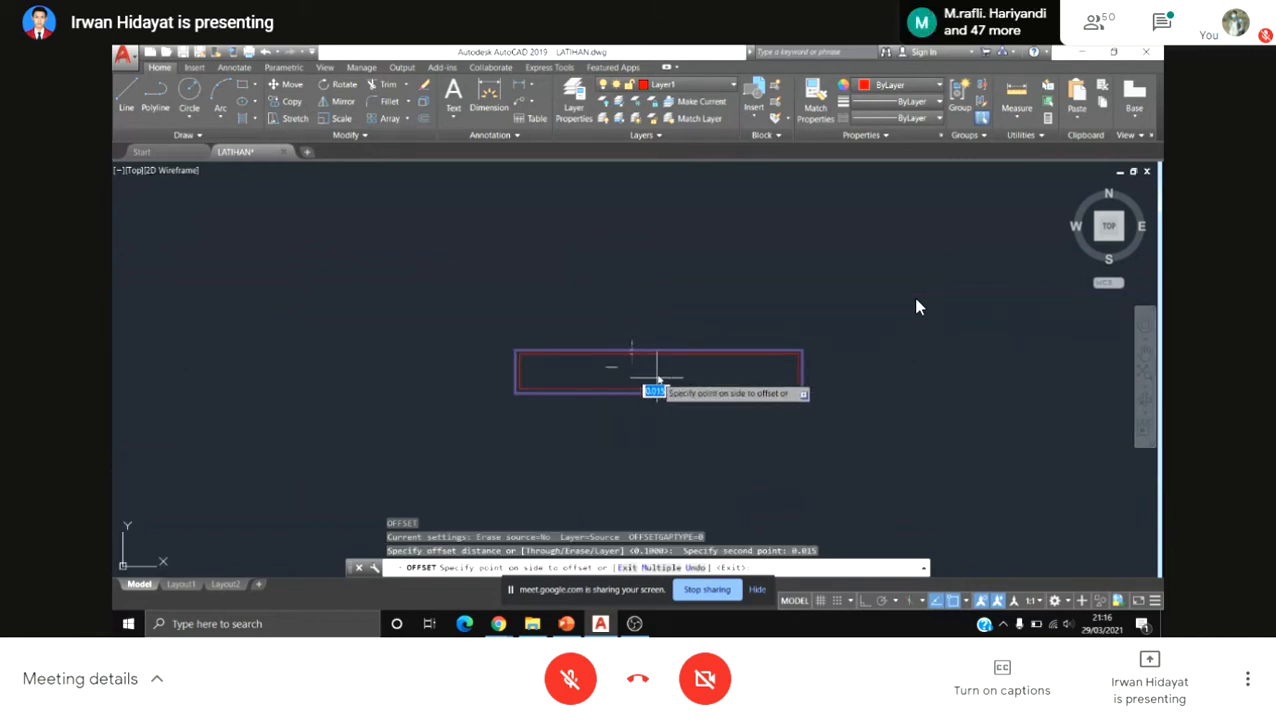
pyautogui.click(640, 371)
pyautogui.scroll(4, 507, 362)
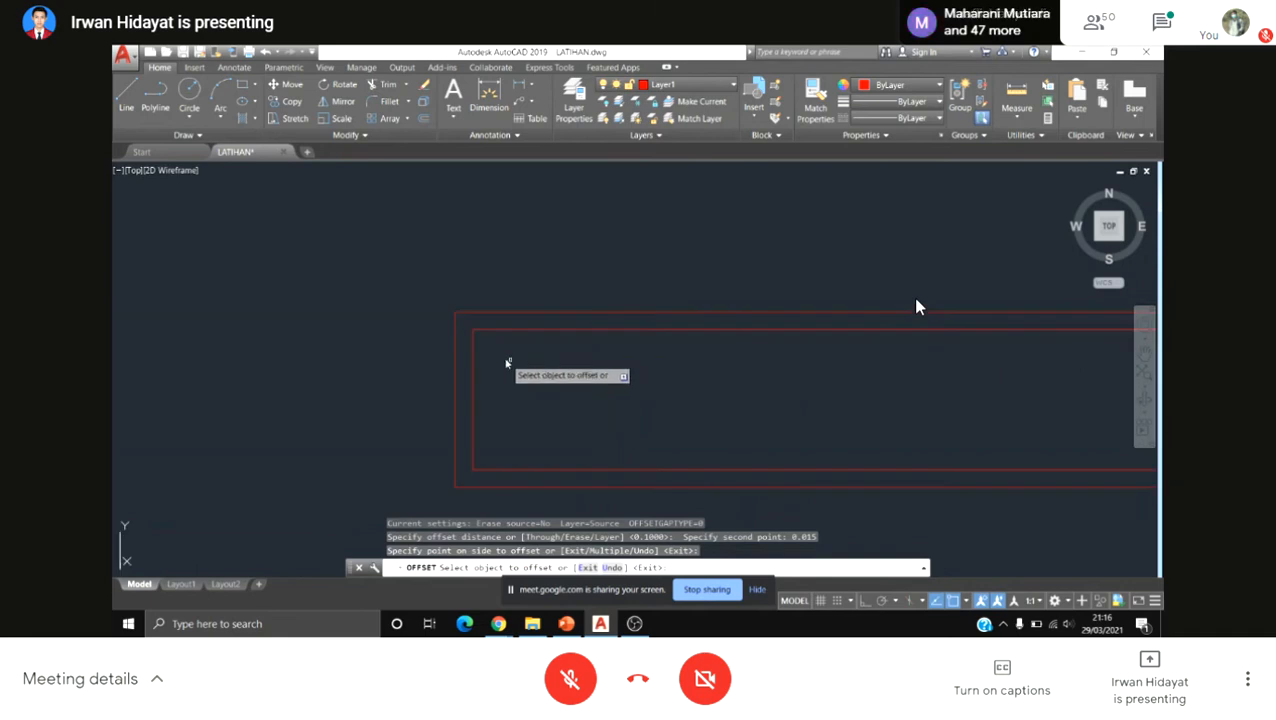
pyautogui.press('Escape')
pyautogui.scroll(-2, 495, 360)
pyautogui.scroll(2, 491, 358)
# Step: Stretch the inner rectangle's left edge onto the outer rectangle's left edge, with Ortho turned on
pyautogui.click(456, 359)
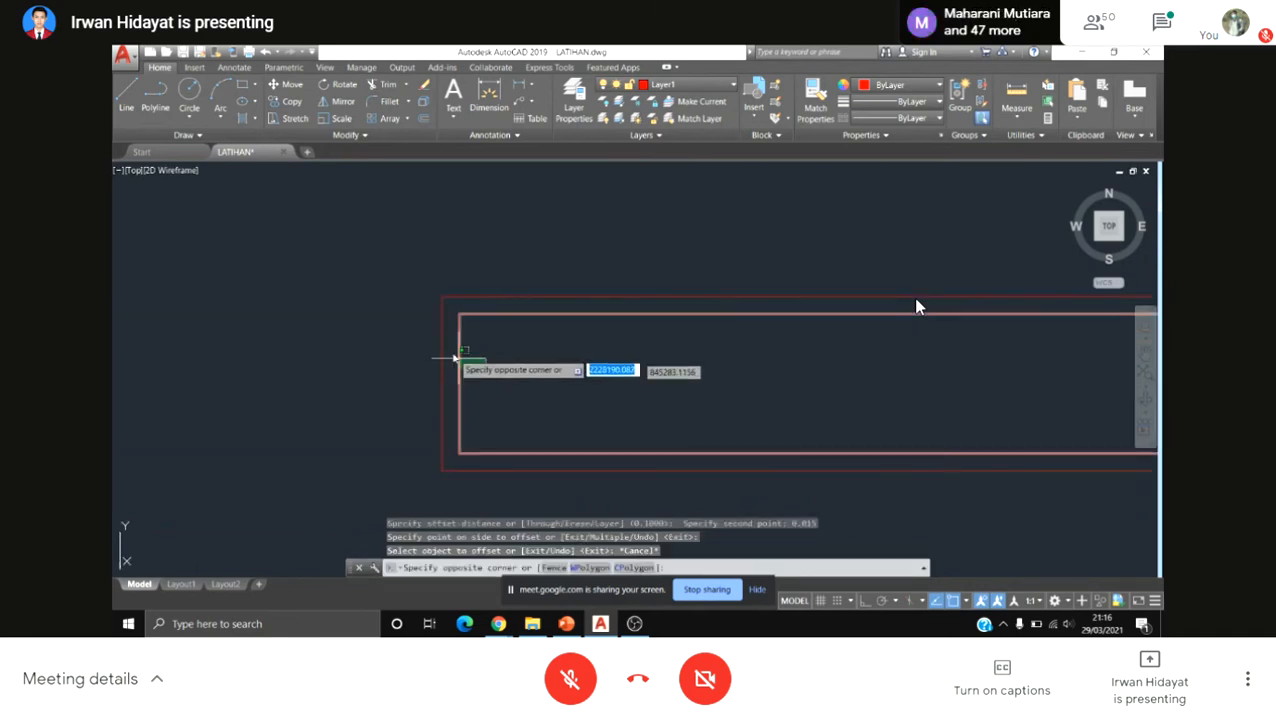
pyautogui.press('Escape')
pyautogui.press('Escape')
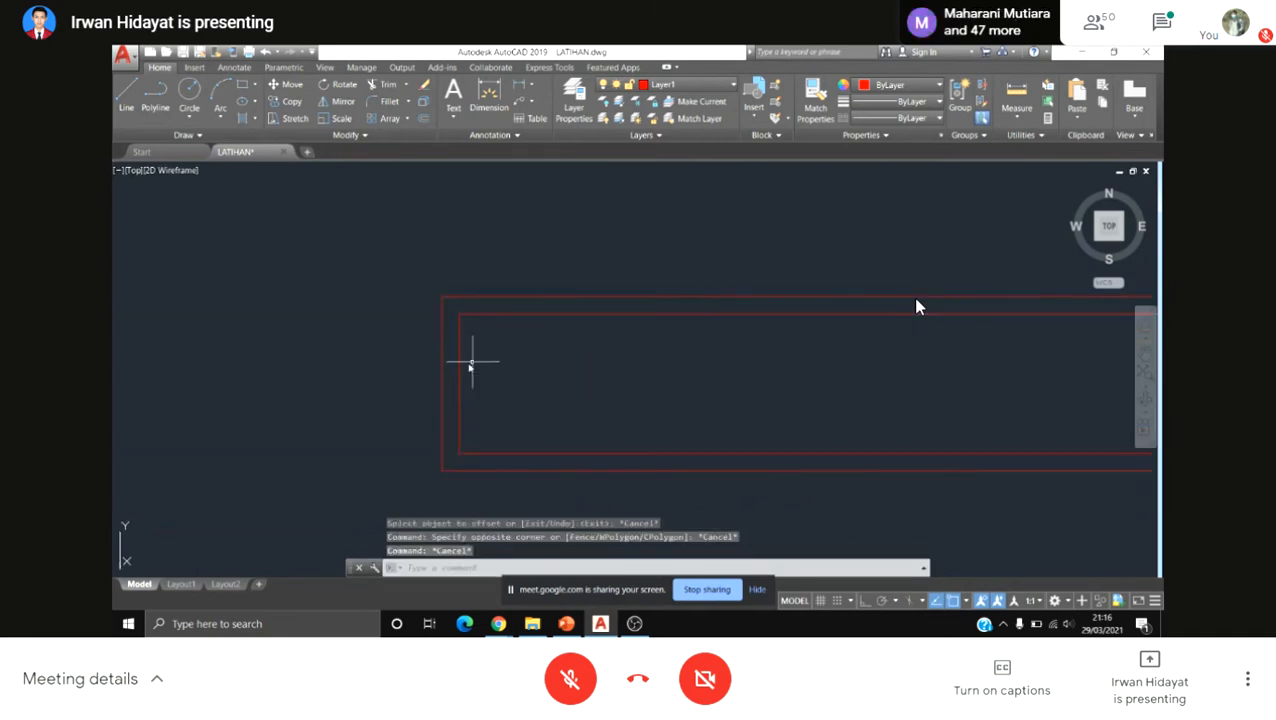
pyautogui.click(470, 357)
pyautogui.click(459, 383)
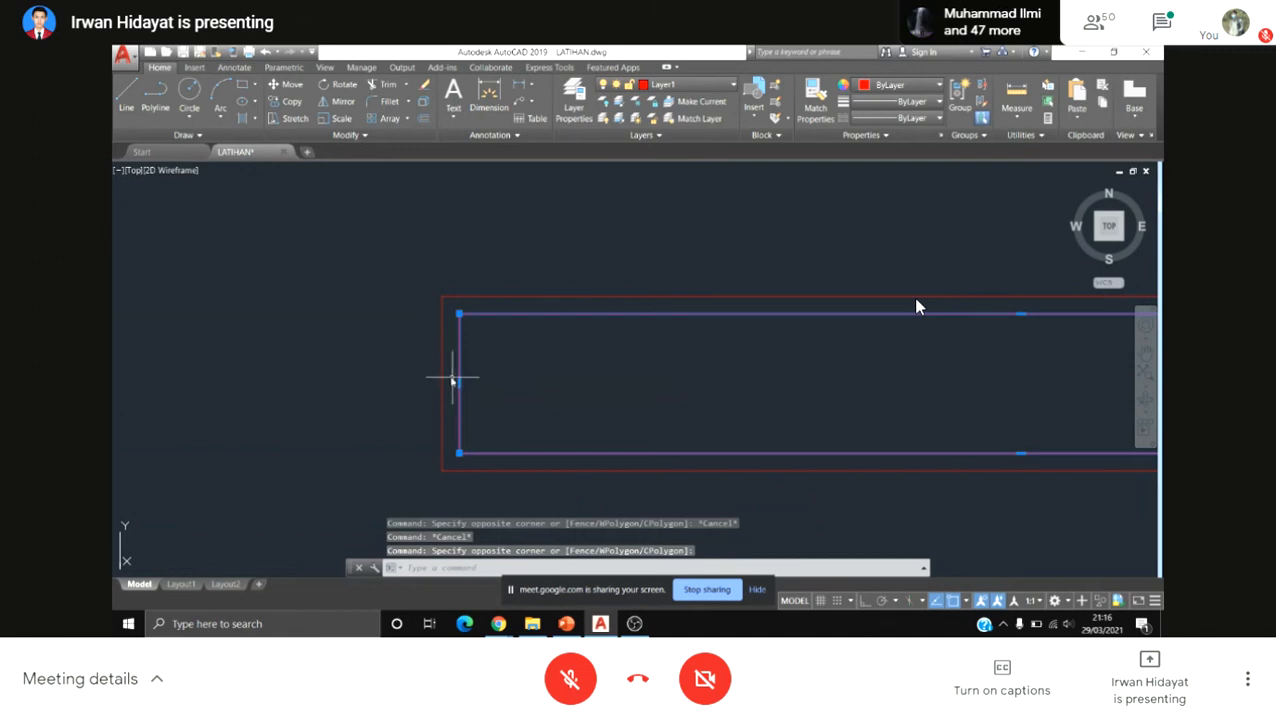
pyautogui.press('Escape')
pyautogui.click(470, 366)
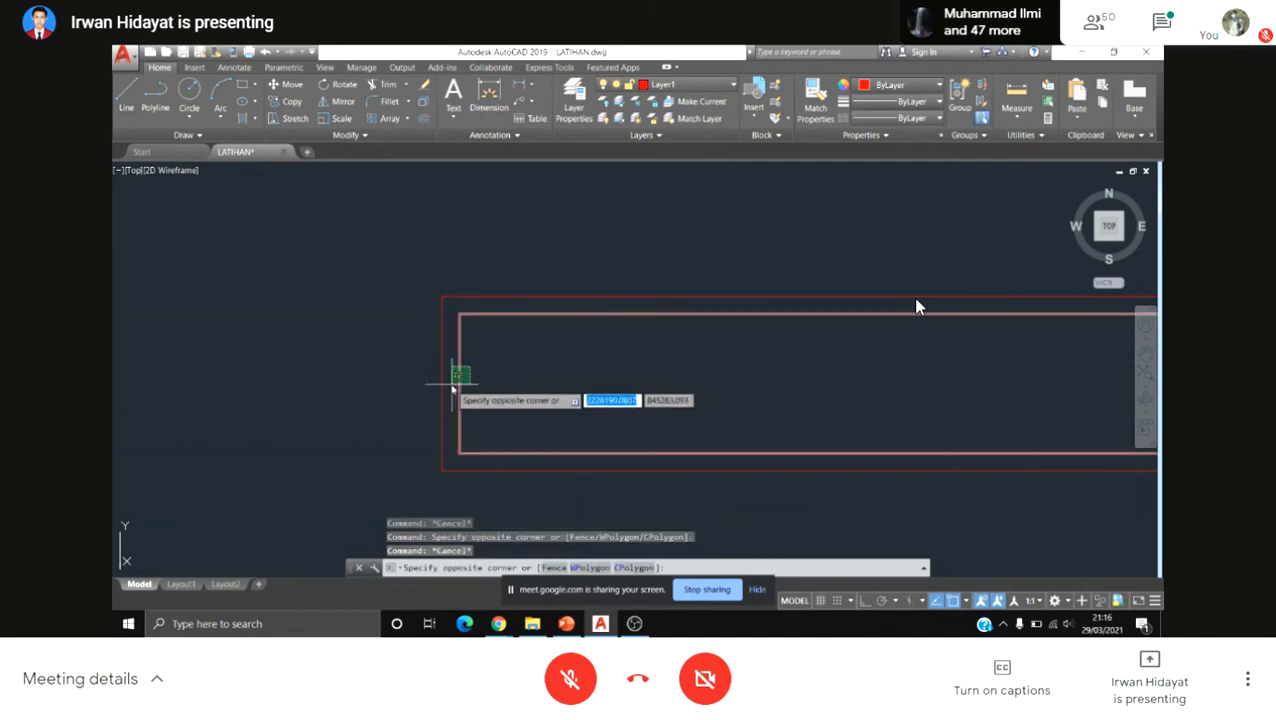
pyautogui.click(454, 387)
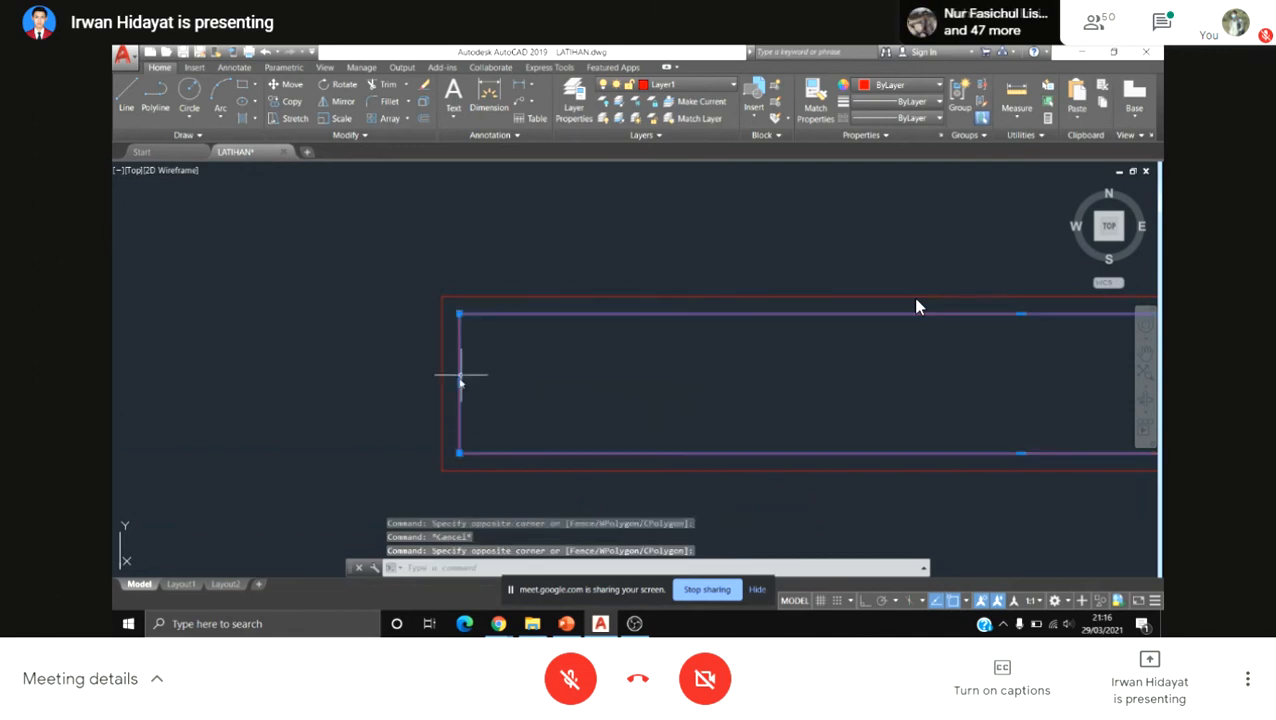
pyautogui.click(459, 384)
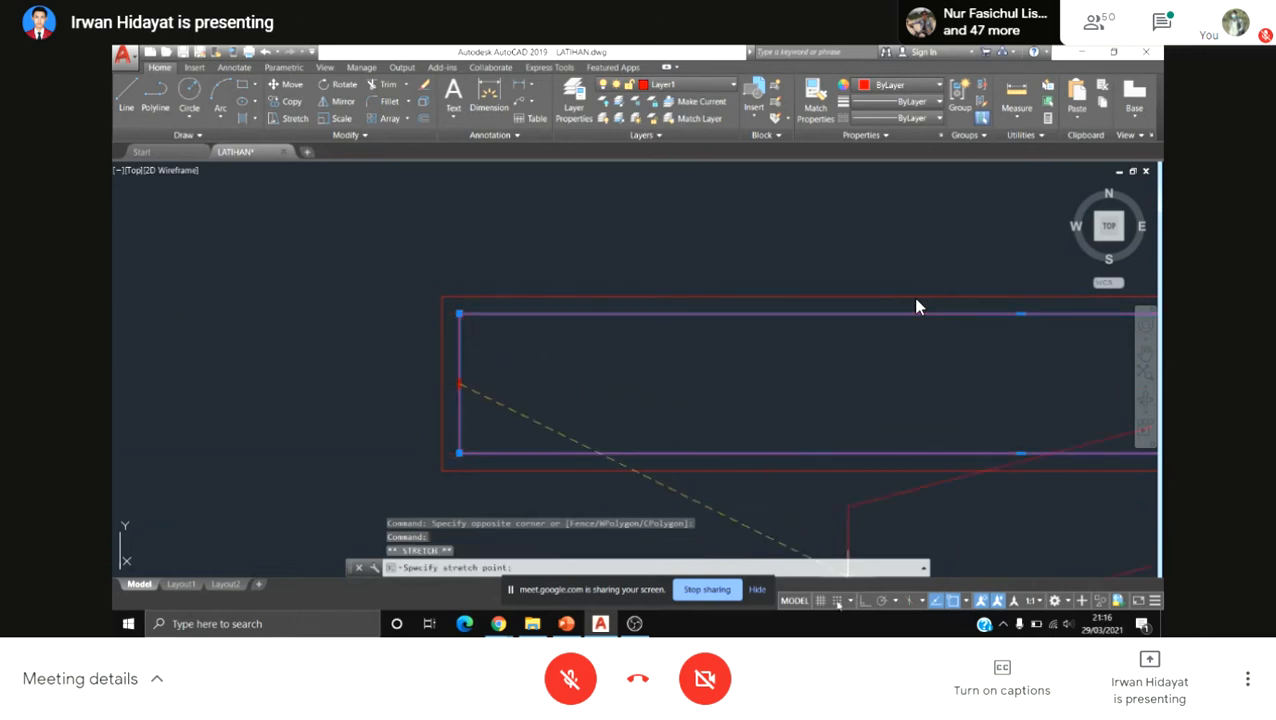
pyautogui.click(443, 384)
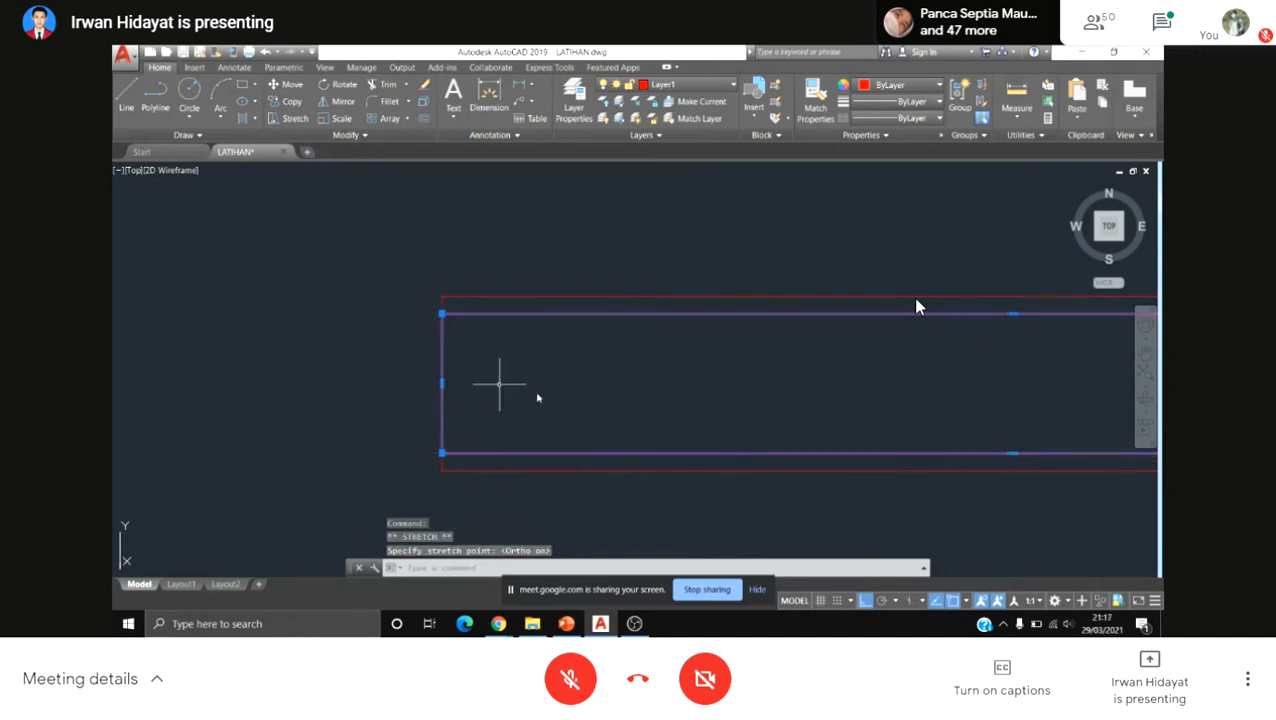
# Step: Stretch the inner rectangle's right edge onto the outer rectangle's right edge and clear the selection
pyautogui.scroll(-2, 501, 383)
pyautogui.moveTo(808, 415); pyautogui.dragTo(162, 373, button='middle')
pyautogui.scroll(2, 509, 359)
pyautogui.click(525, 330)
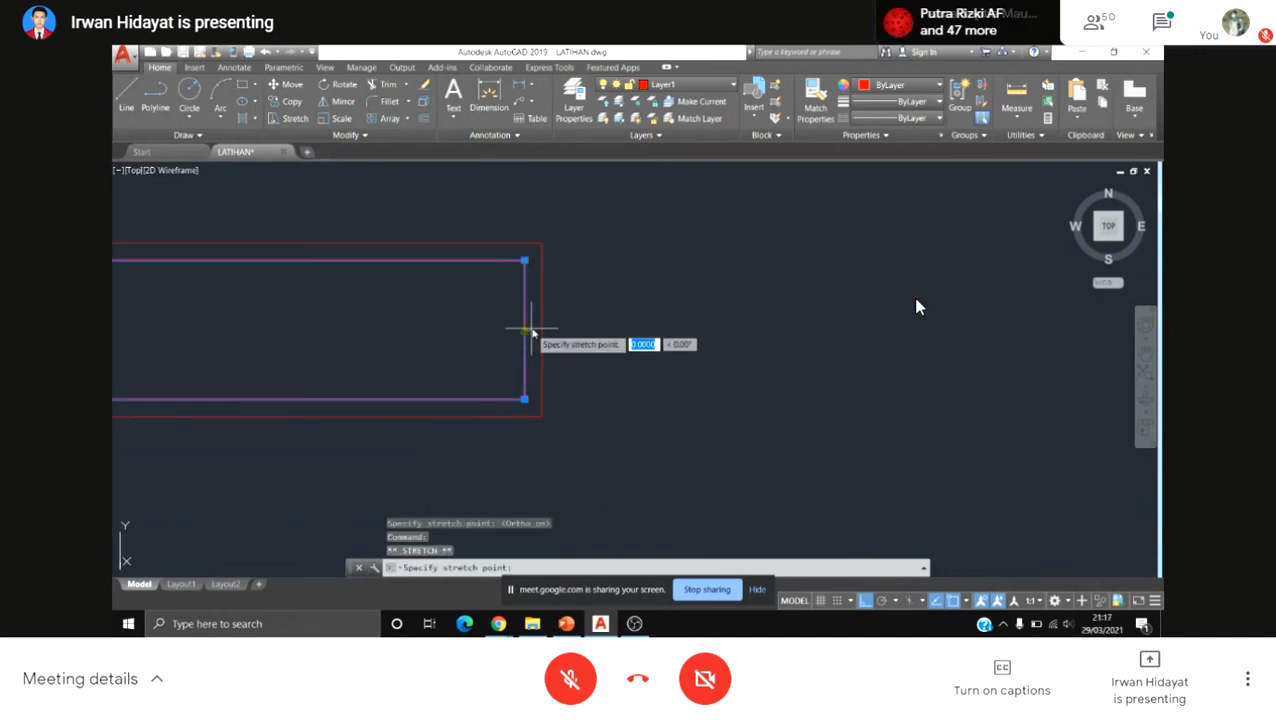
pyautogui.click(542, 331)
pyautogui.press('Escape')
pyautogui.scroll(-5, 560, 330)
pyautogui.moveTo(488, 311); pyautogui.dragTo(790, 320, button='middle')
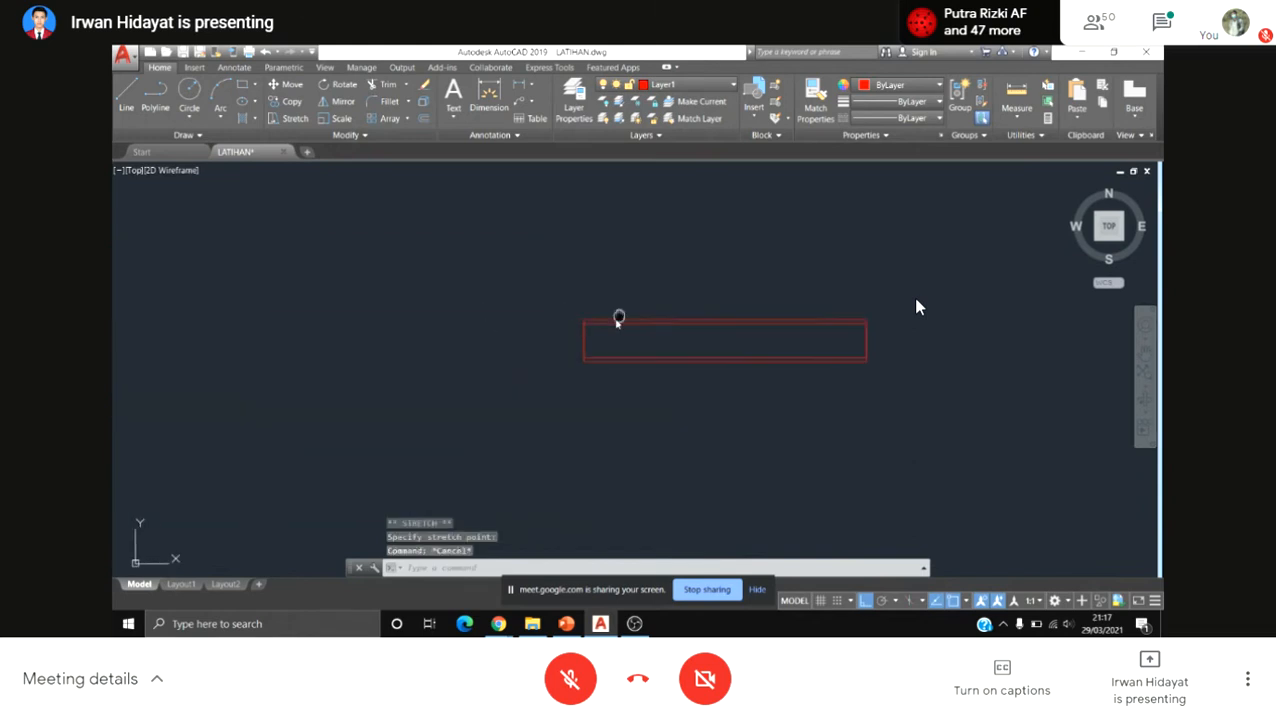
# Step: Examine the wall segment's inner and outer outlines and where it lies relative to the solid square
pyautogui.scroll(5, 632, 317)
pyautogui.moveTo(750, 365); pyautogui.dragTo(645, 336, button='middle')
pyautogui.scroll(-4, 598, 293)
pyautogui.scroll(-4, 600, 294)
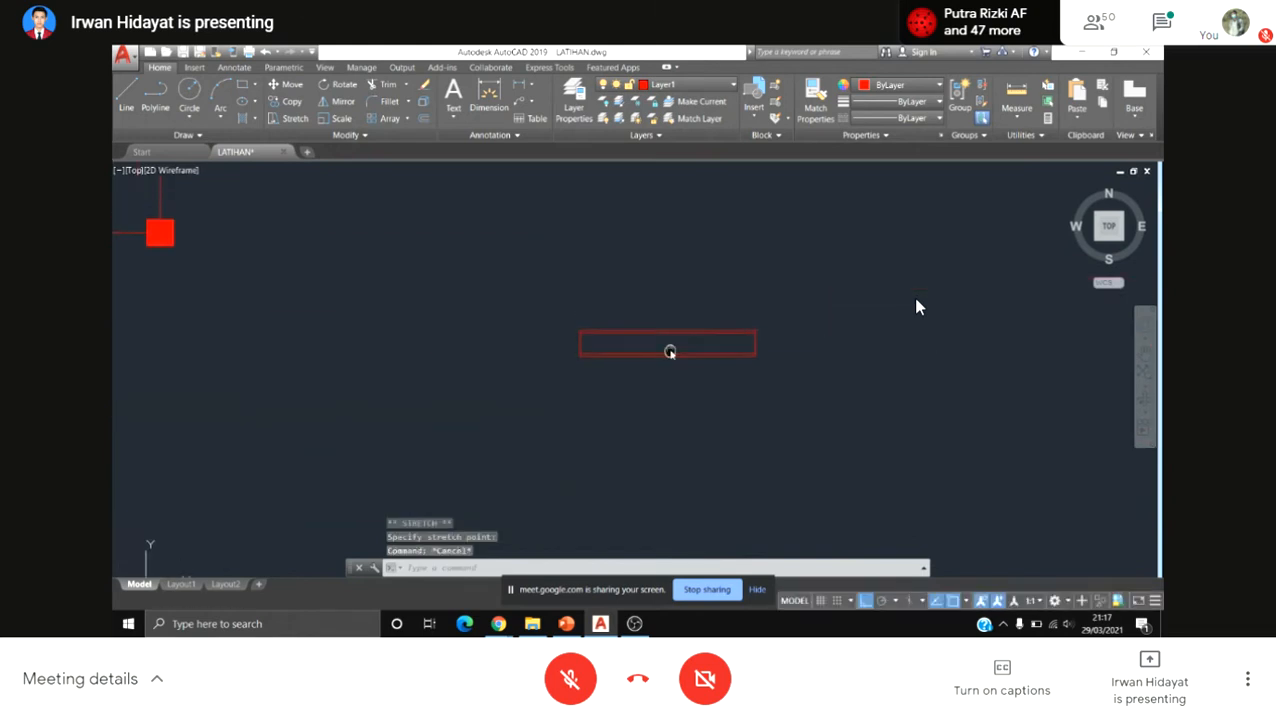
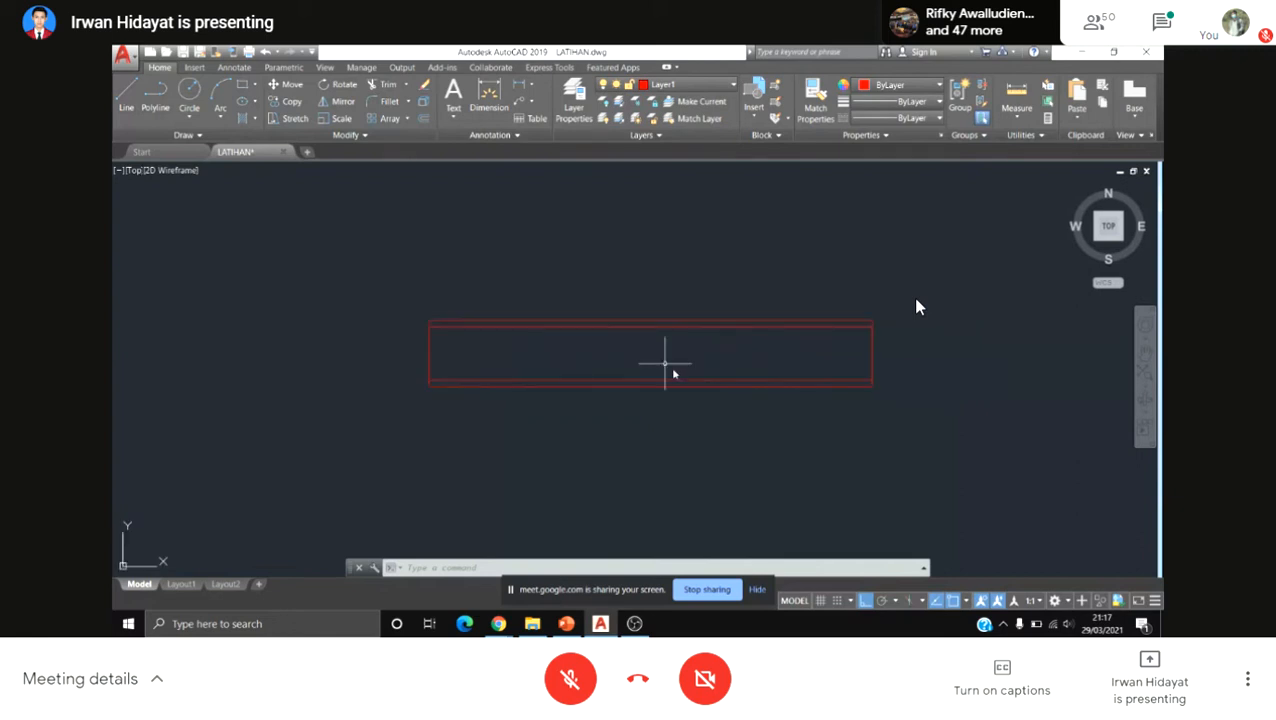
pyautogui.scroll(4, 649, 327)
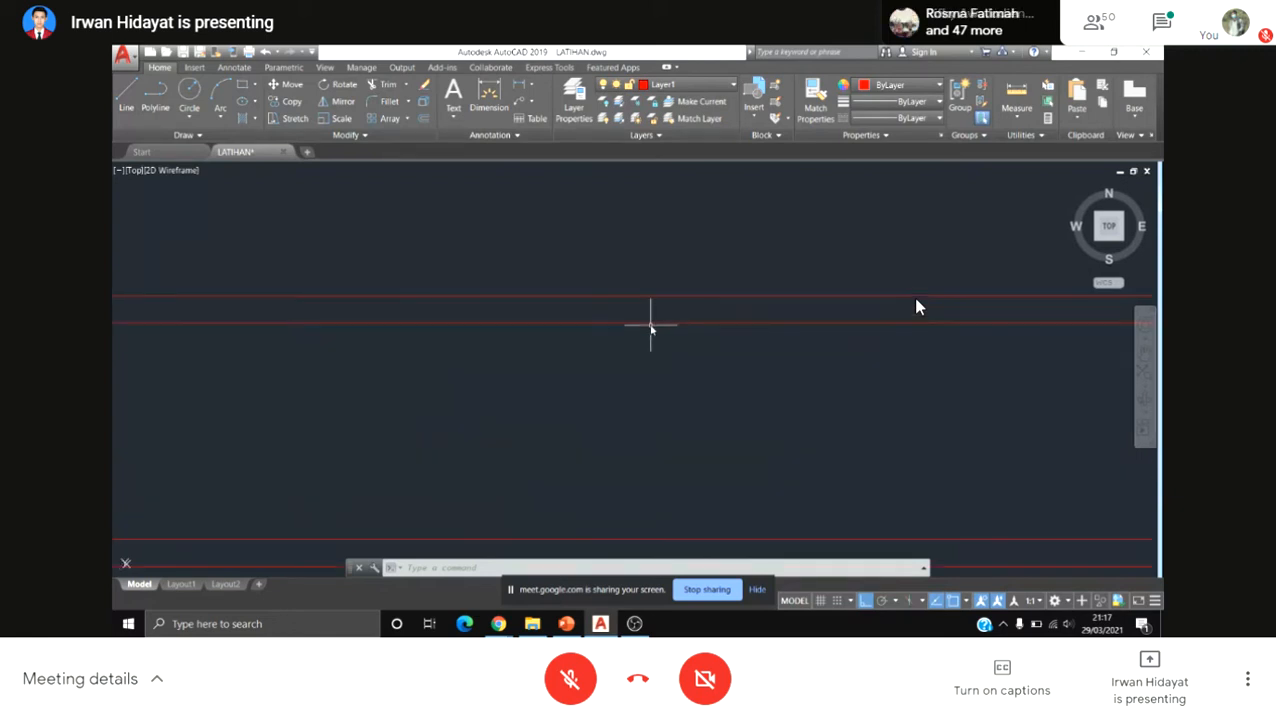
pyautogui.scroll(-3, 664, 322)
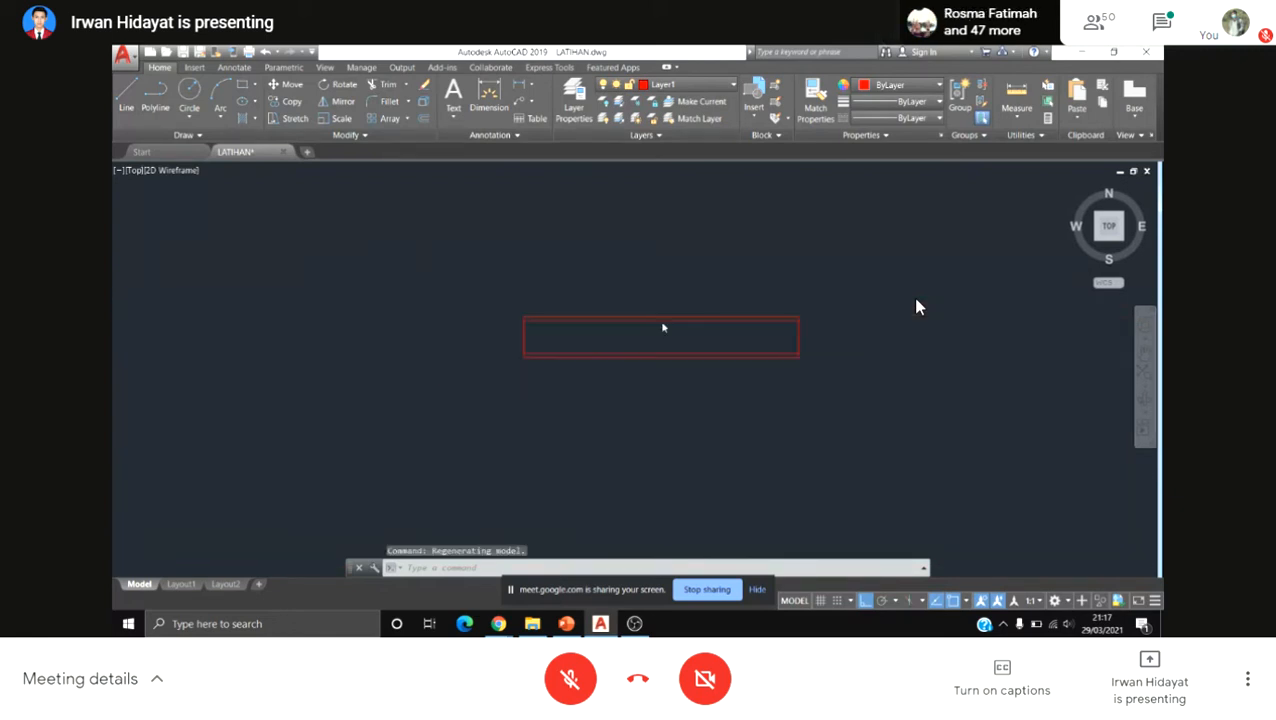
pyautogui.scroll(1, 664, 325)
pyautogui.scroll(-4, 664, 330)
pyautogui.scroll(-2, 664, 335)
pyautogui.scroll(4, 664, 333)
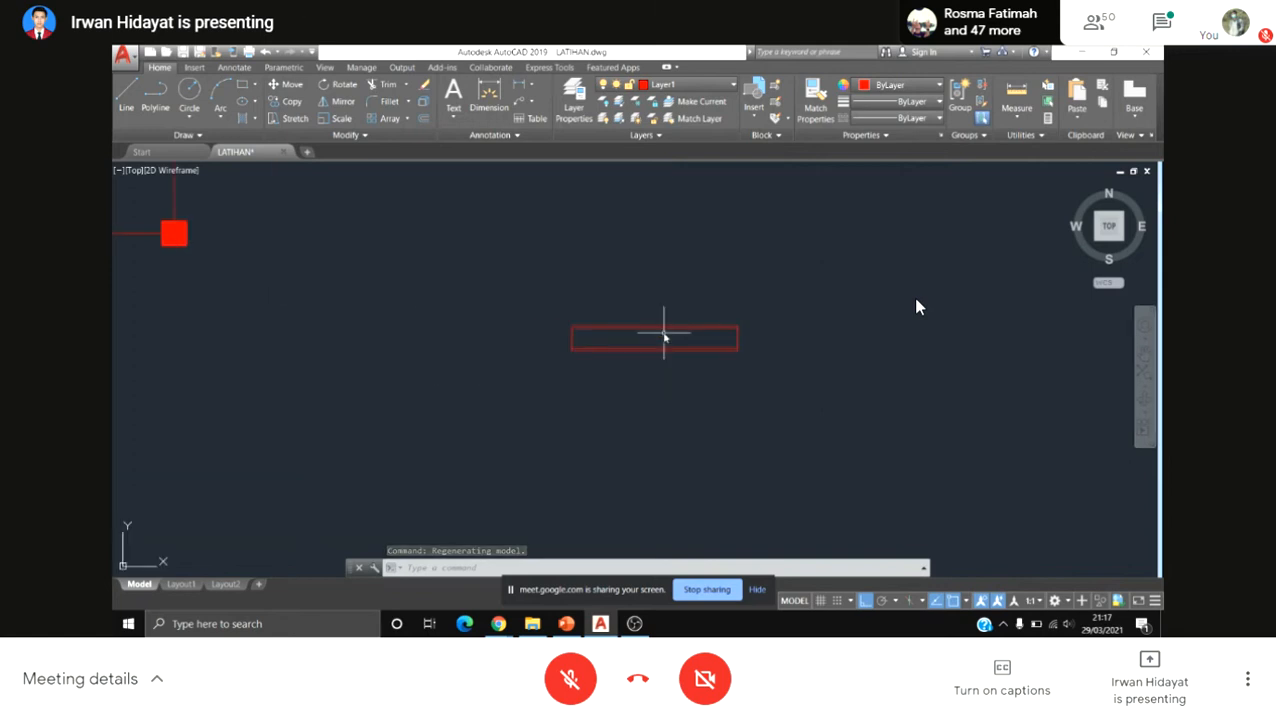
pyautogui.scroll(2, 670, 336)
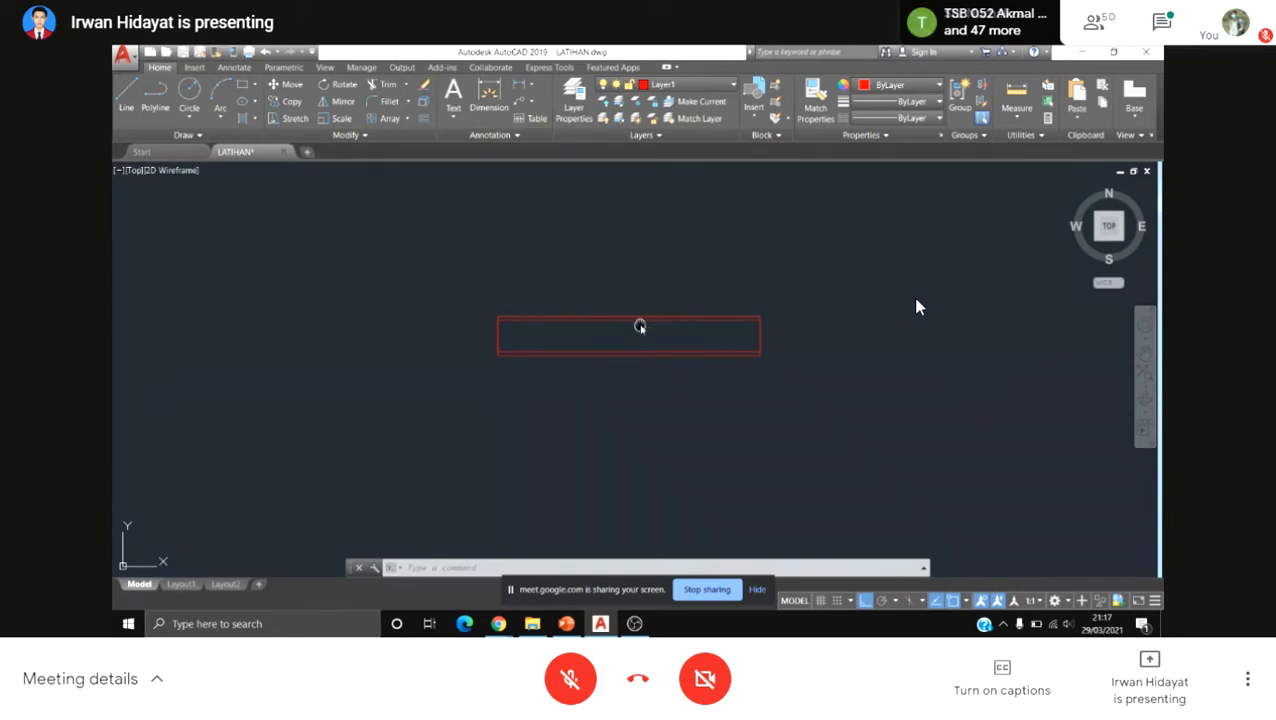
pyautogui.moveTo(639, 327)
pyautogui.mouseDown(button='middle')
pyautogui.moveTo(650, 338)
pyautogui.moveTo(803, 325)
pyautogui.moveTo(498, 361)
pyautogui.moveTo(842, 306)
pyautogui.mouseUp(button='middle')
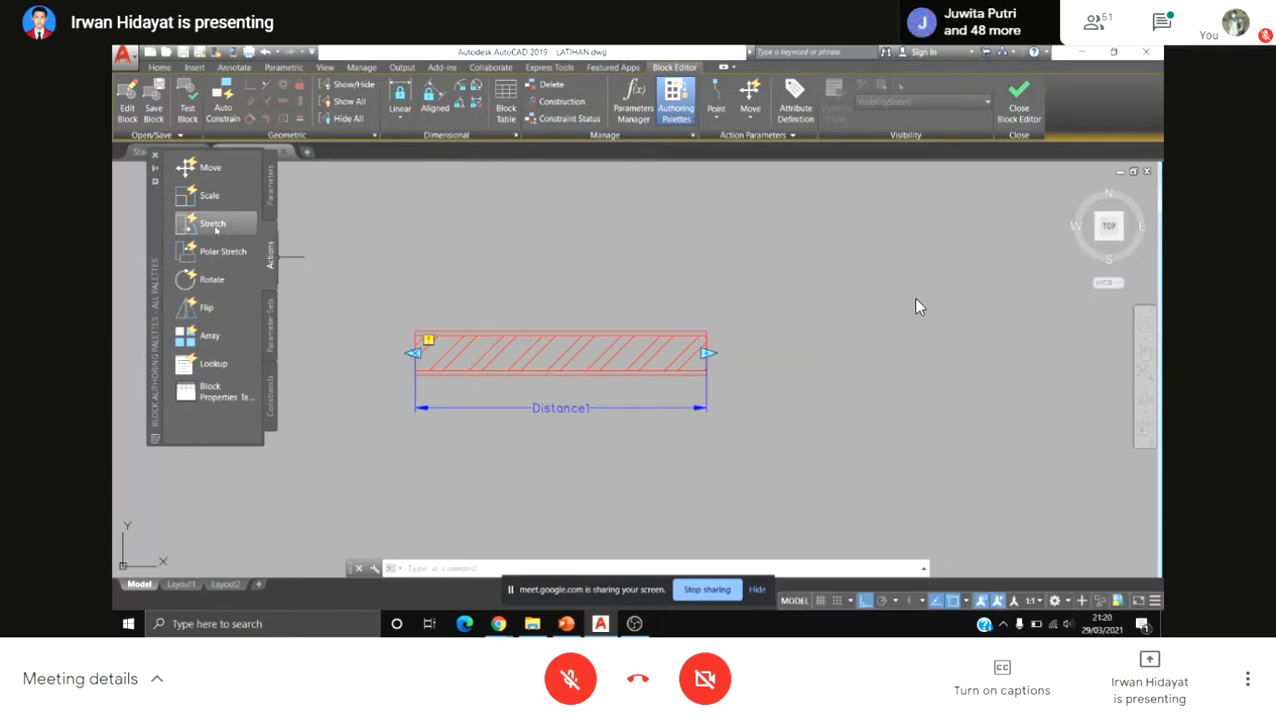
# Step: Start a Stretch action in the hatched wall block and associate it with the Distance1 linear parameter
pyautogui.click(213, 224)
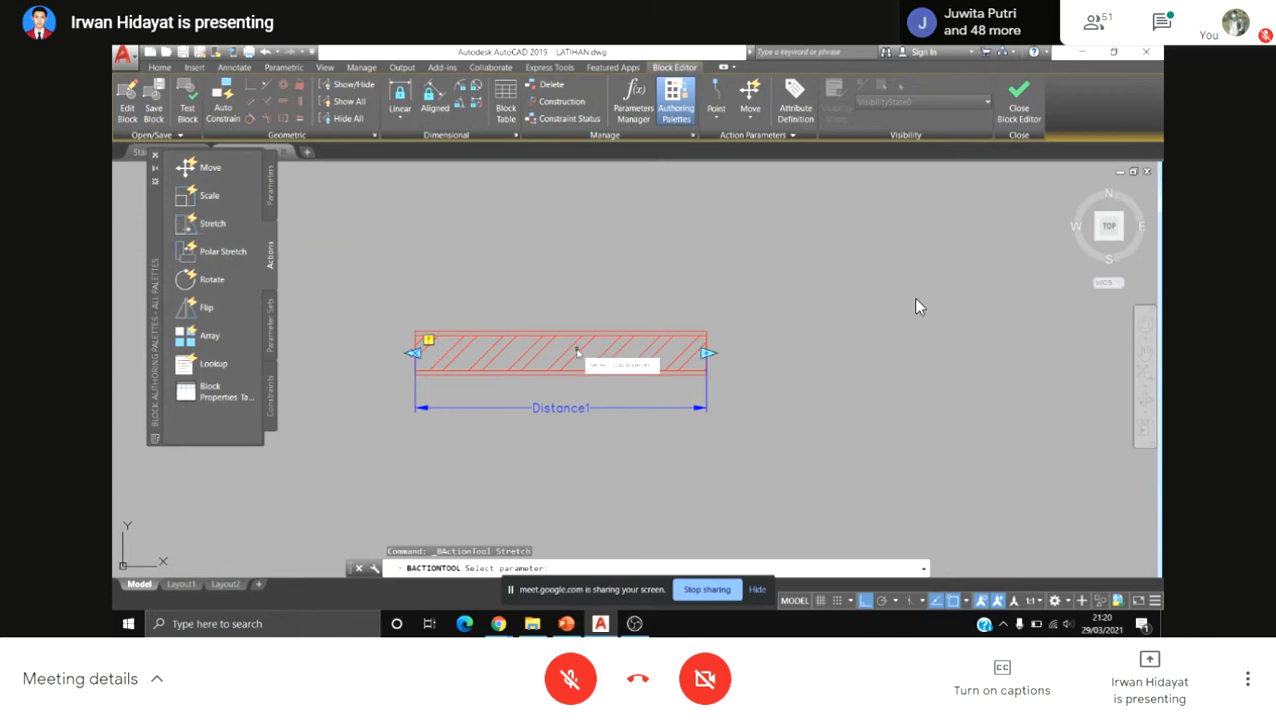
pyautogui.moveTo(572, 351); pyautogui.dragTo(600, 338, button='middle')
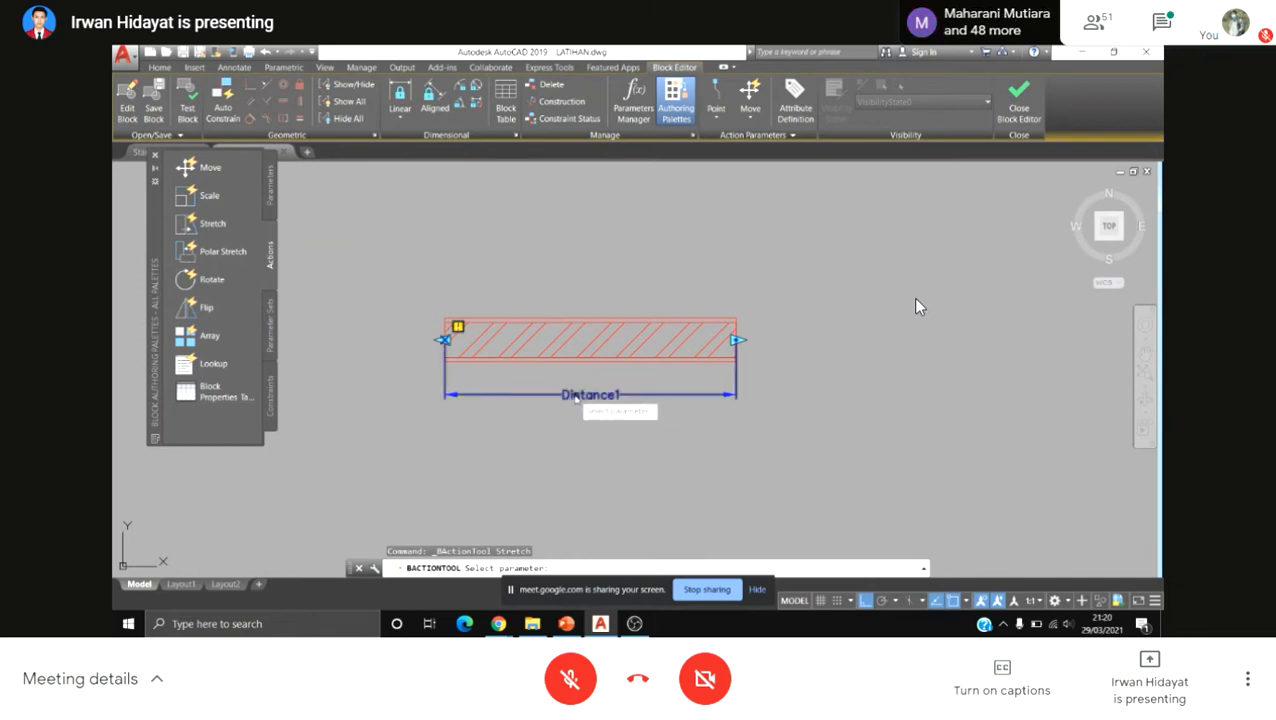
pyautogui.click(575, 396)
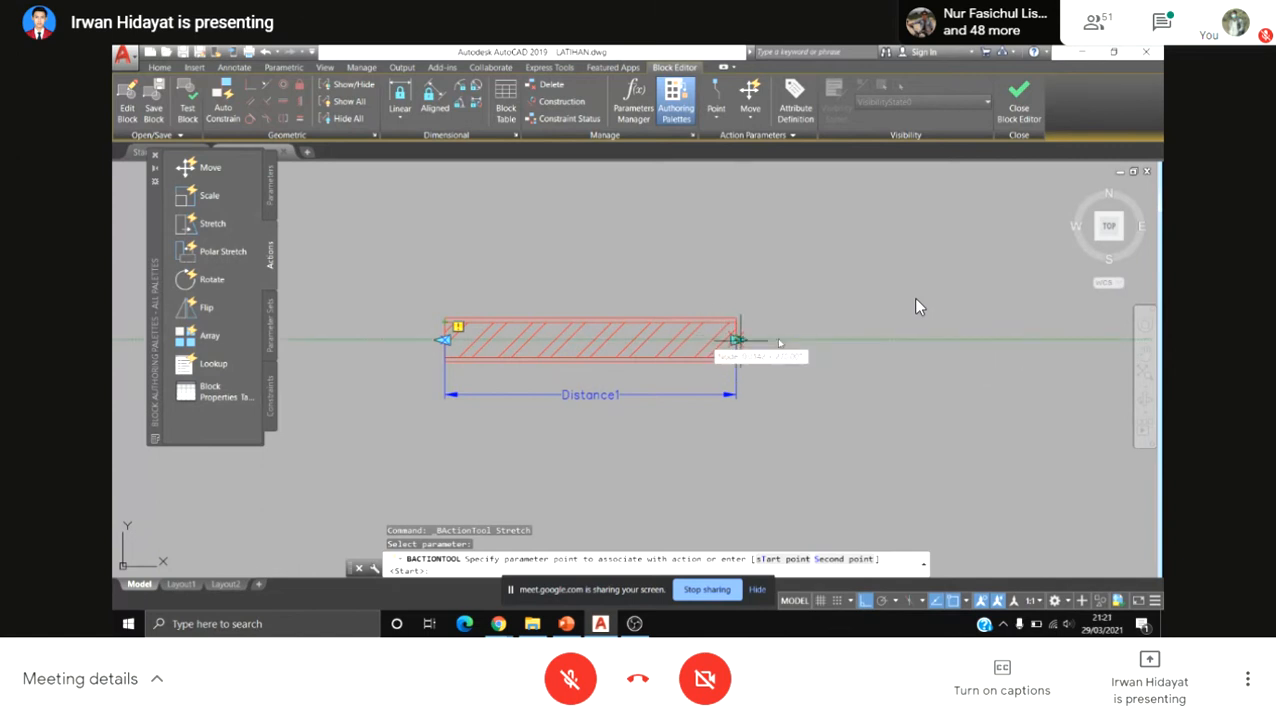
pyautogui.moveTo(793, 330); pyautogui.dragTo(755, 322, button='middle')
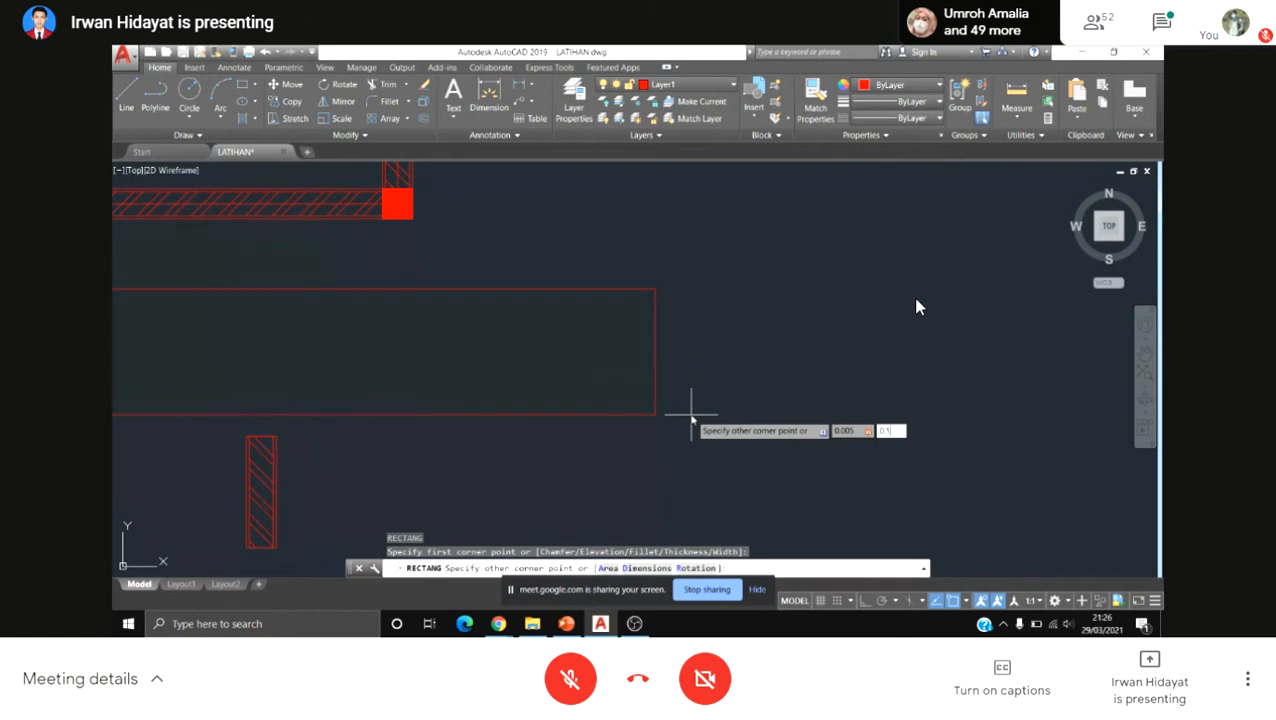
# Step: Try to draw a 0.005 by 0.15 rectangle in the empty area right of the wall corner, and undo it
pyautogui.press('Return')
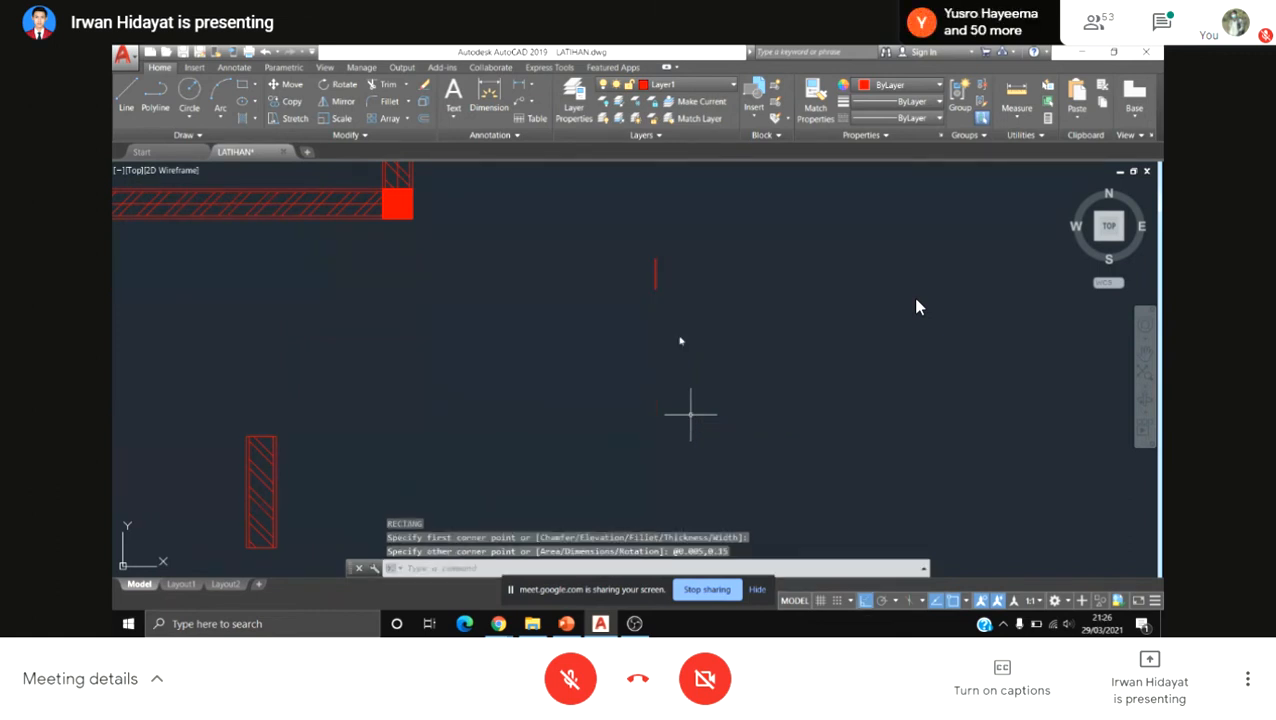
pyautogui.scroll(2, 667, 267)
pyautogui.hotkey('ctrl', 'z')
pyautogui.press('Escape')
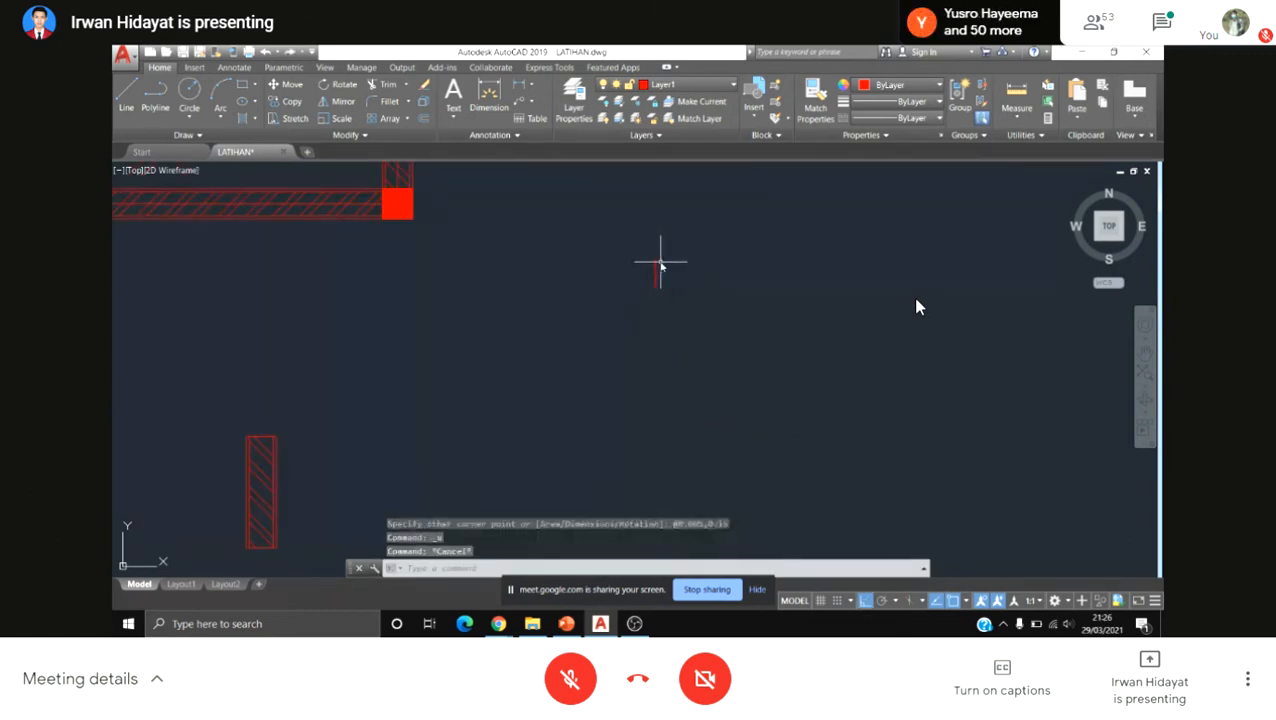
pyautogui.scroll(-2, 660, 265)
pyautogui.press('Escape')
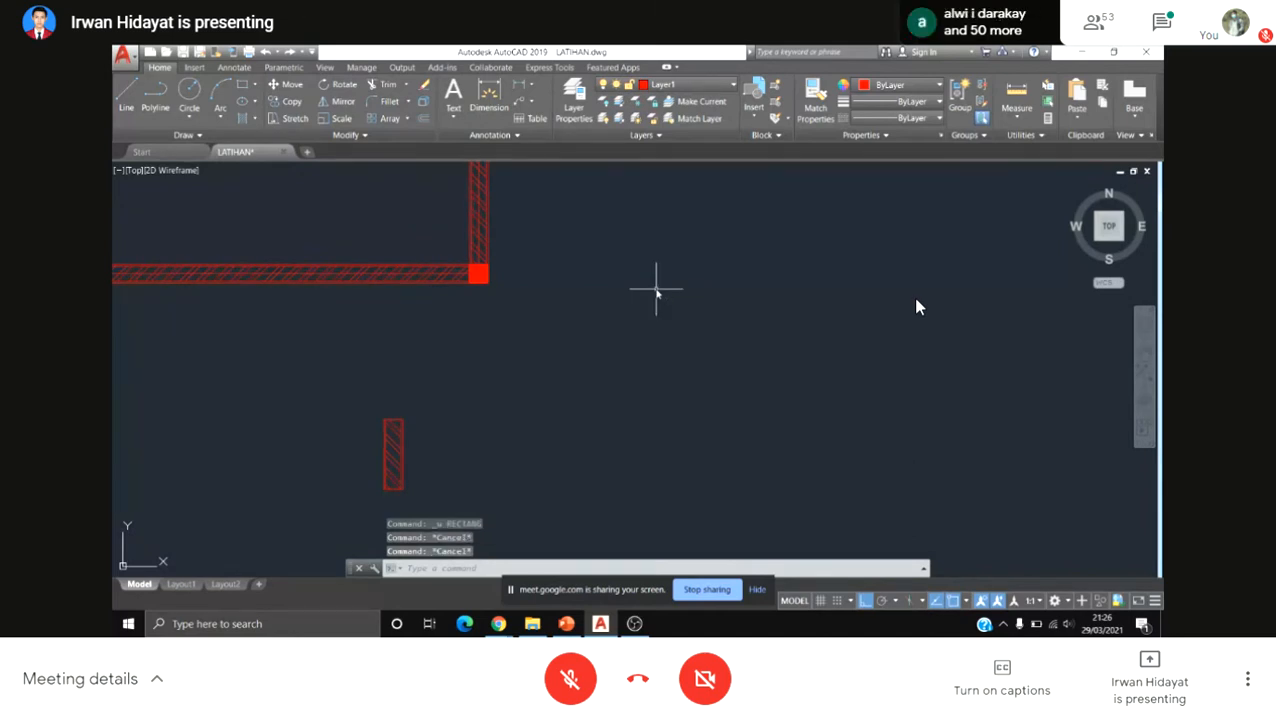
# Step: Draw a 0.05 by 0.15 rectangle in the empty area right of the wall corner
pyautogui.press('Return')
pyautogui.click(656, 290)
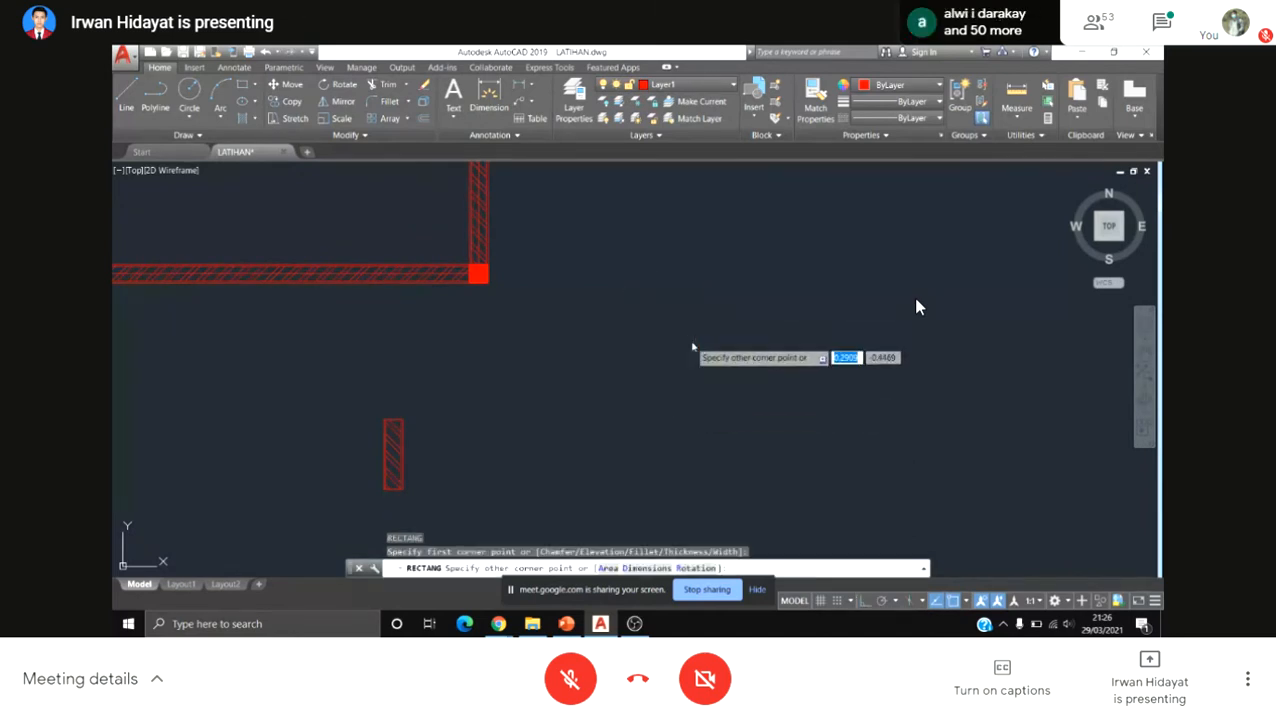
pyautogui.moveTo(698, 356); pyautogui.dragTo(712, 378, button='middle')
pyautogui.scroll(2, 712, 378)
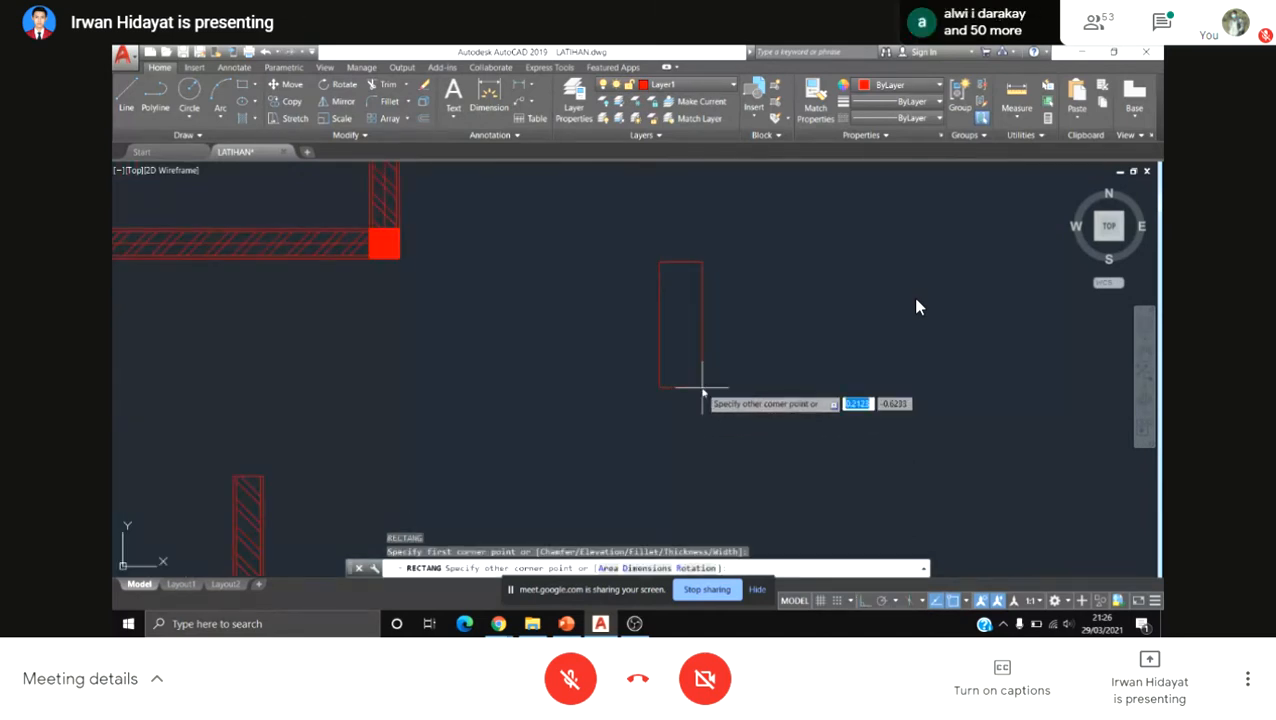
pyautogui.write('0.0')
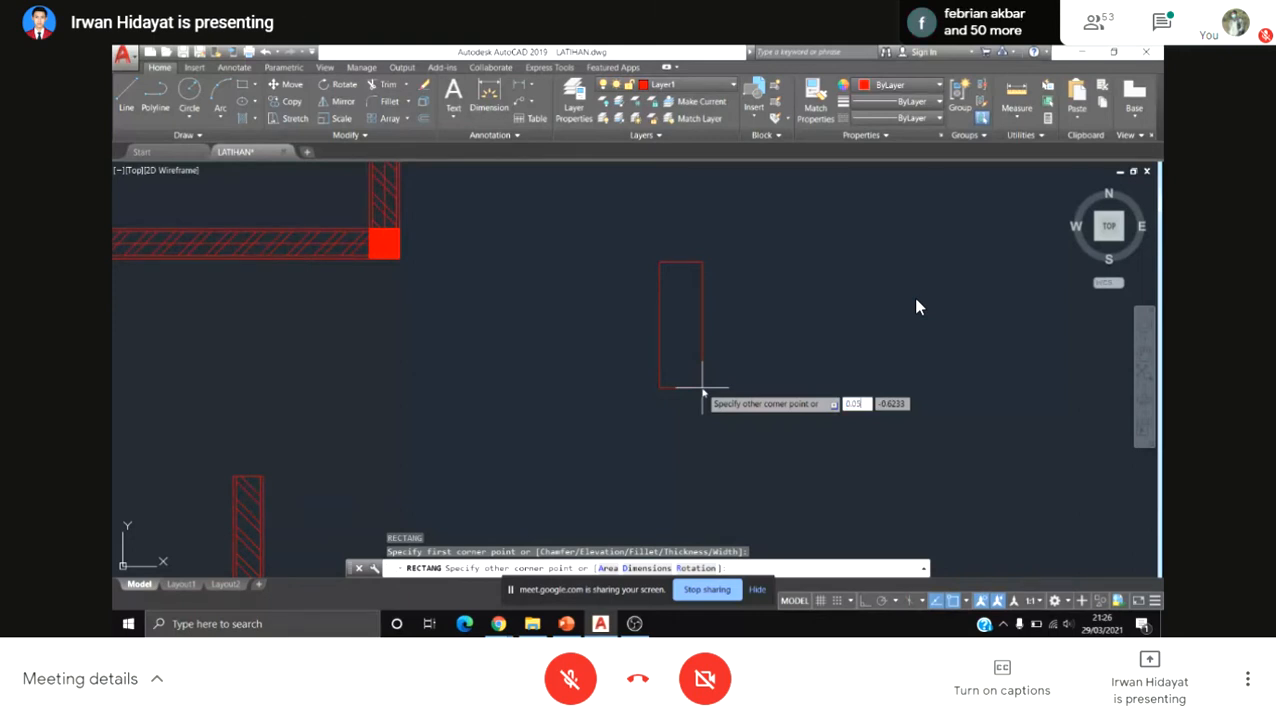
pyautogui.write('5')
pyautogui.press('Tab')
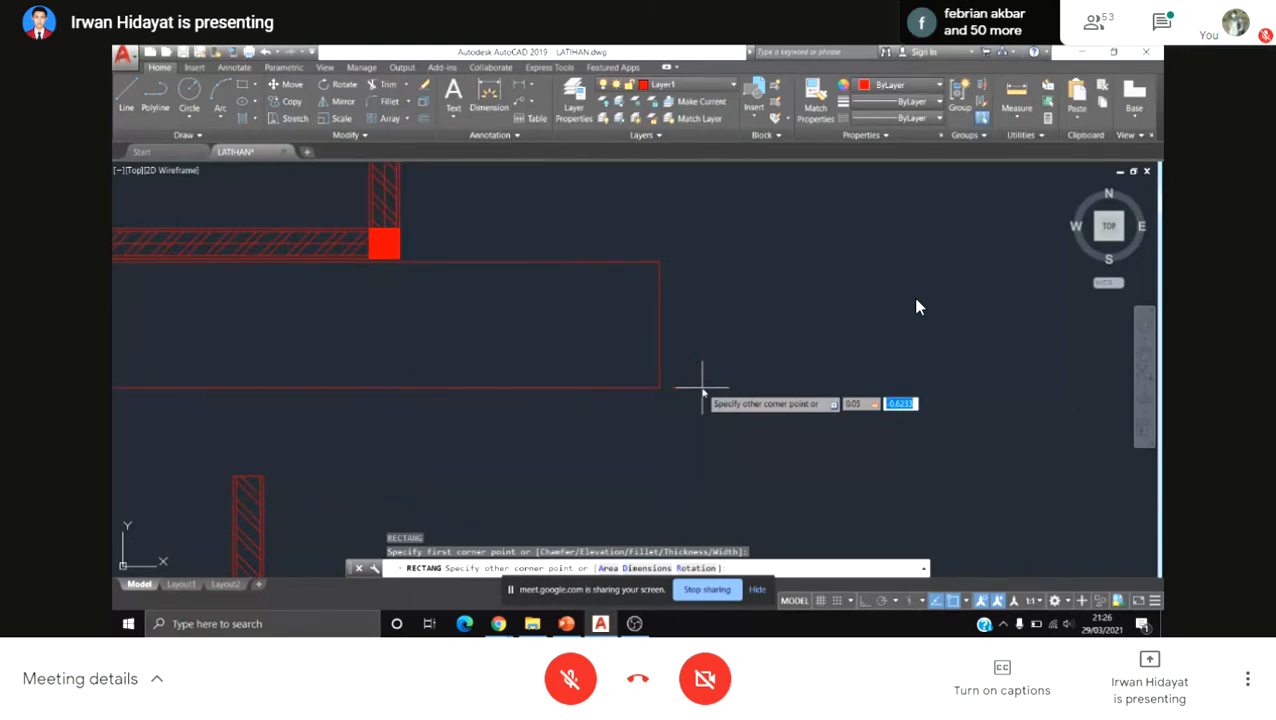
pyautogui.write('0')
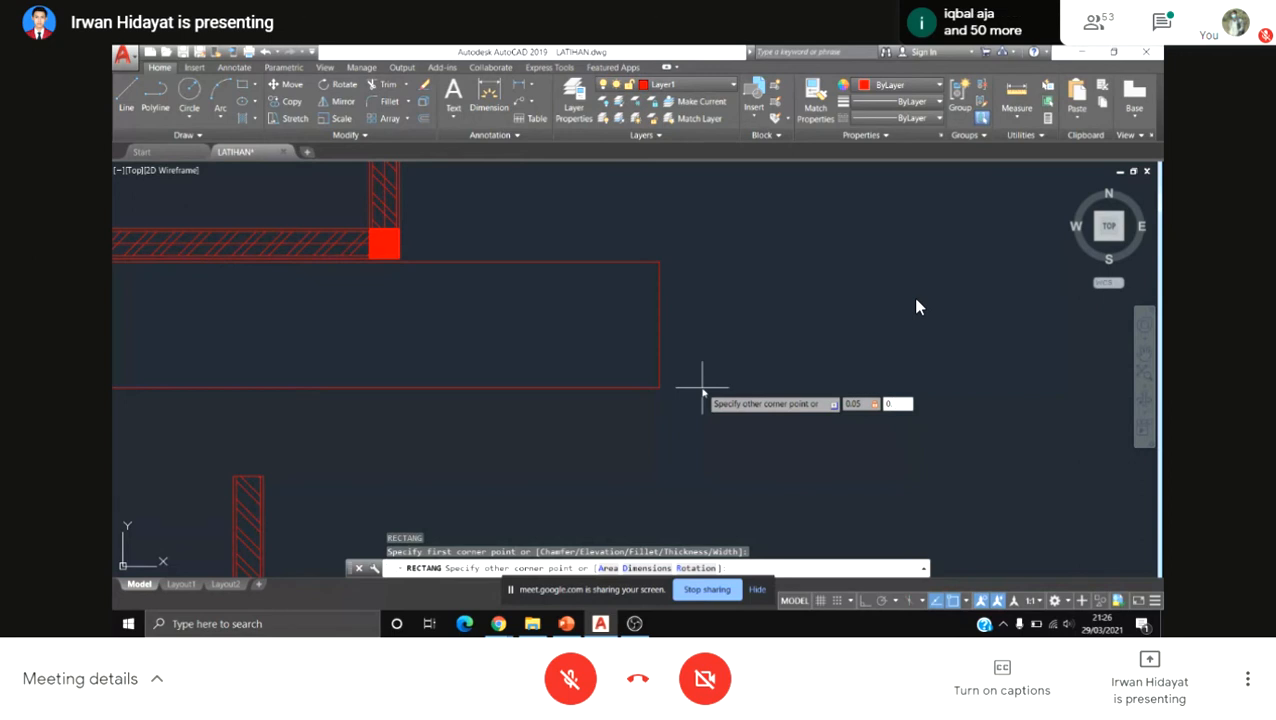
pyautogui.write('.15')
pyautogui.press('Return')
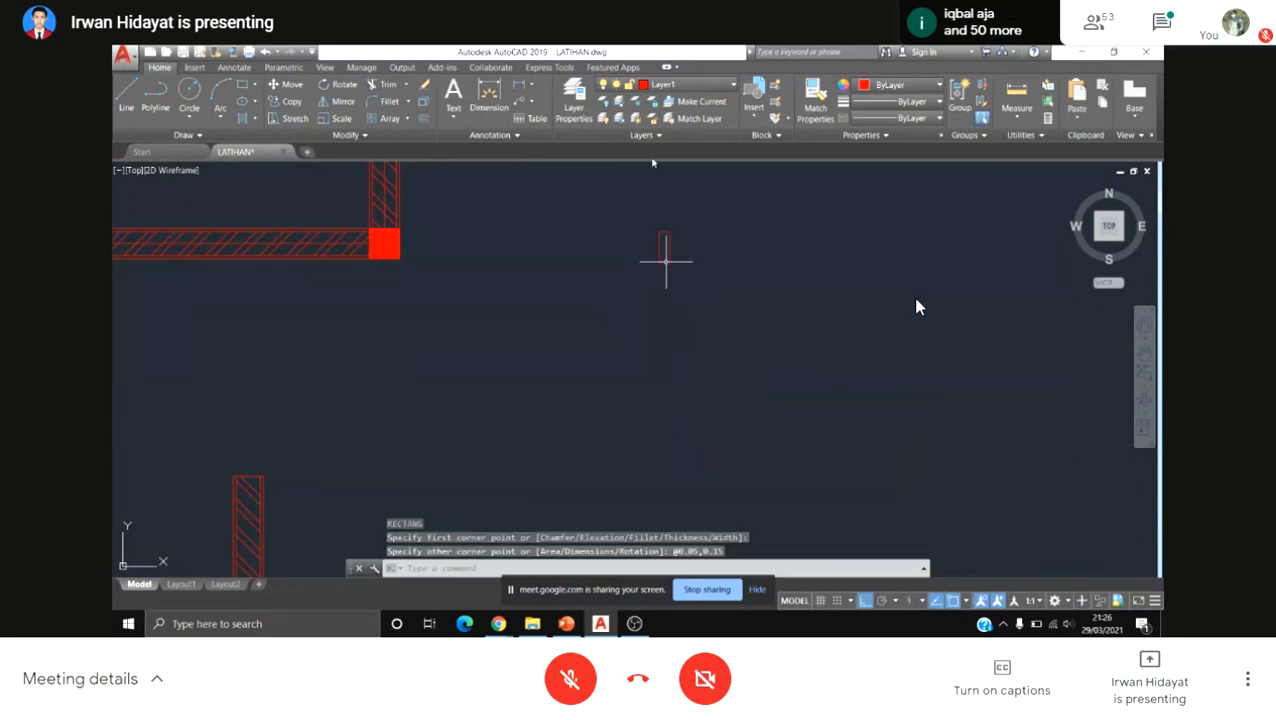
pyautogui.scroll(6, 660, 260)
pyautogui.press('Escape')
pyautogui.press('Escape')
pyautogui.press('Escape')
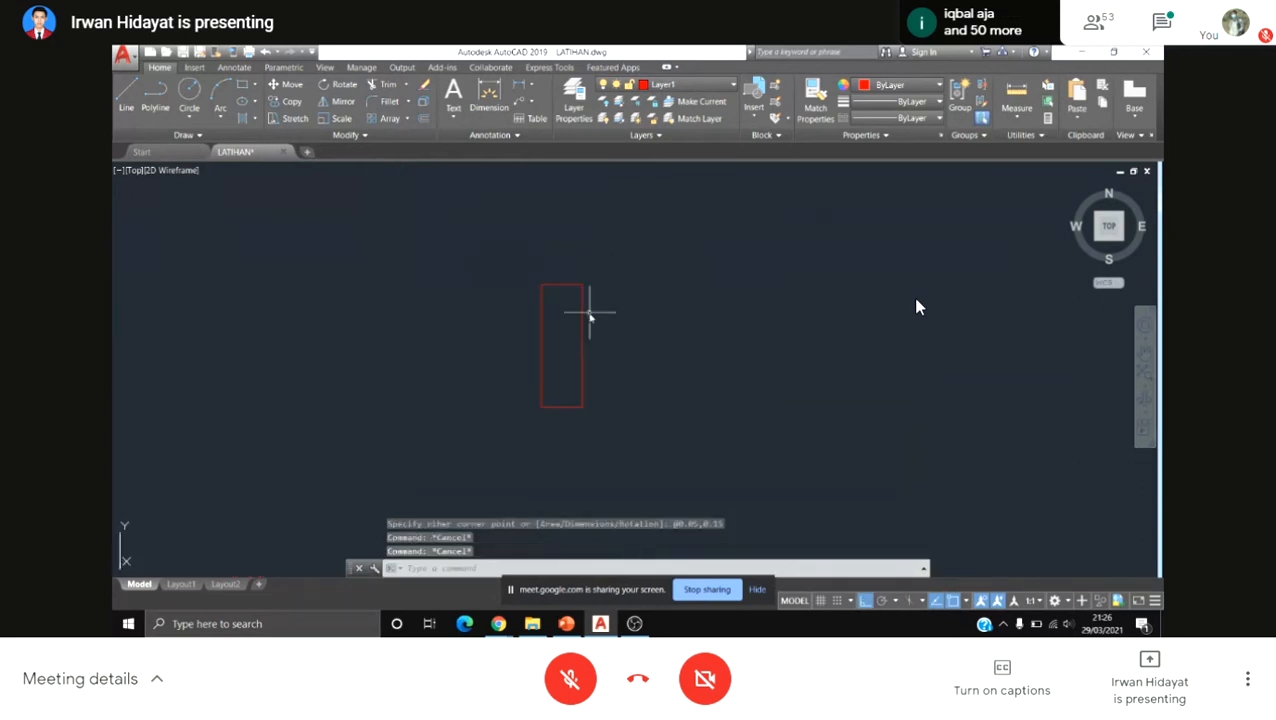
pyautogui.click(602, 292)
pyautogui.press('Escape')
pyautogui.click(638, 279)
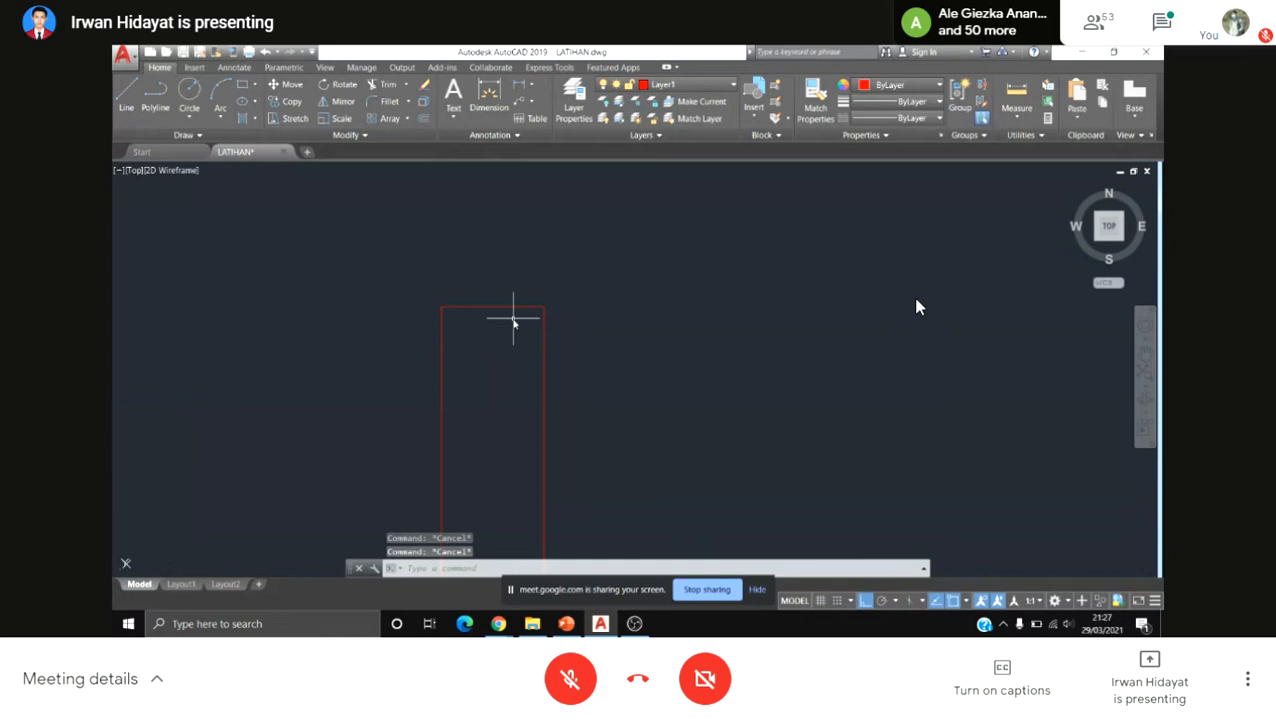
# Step: Copy the small jamb rectangle's top edge straight down from its midpoint
pyautogui.press('Escape')
pyautogui.moveTo(513, 318); pyautogui.dragTo(533, 316, button='middle')
pyautogui.click(544, 270)
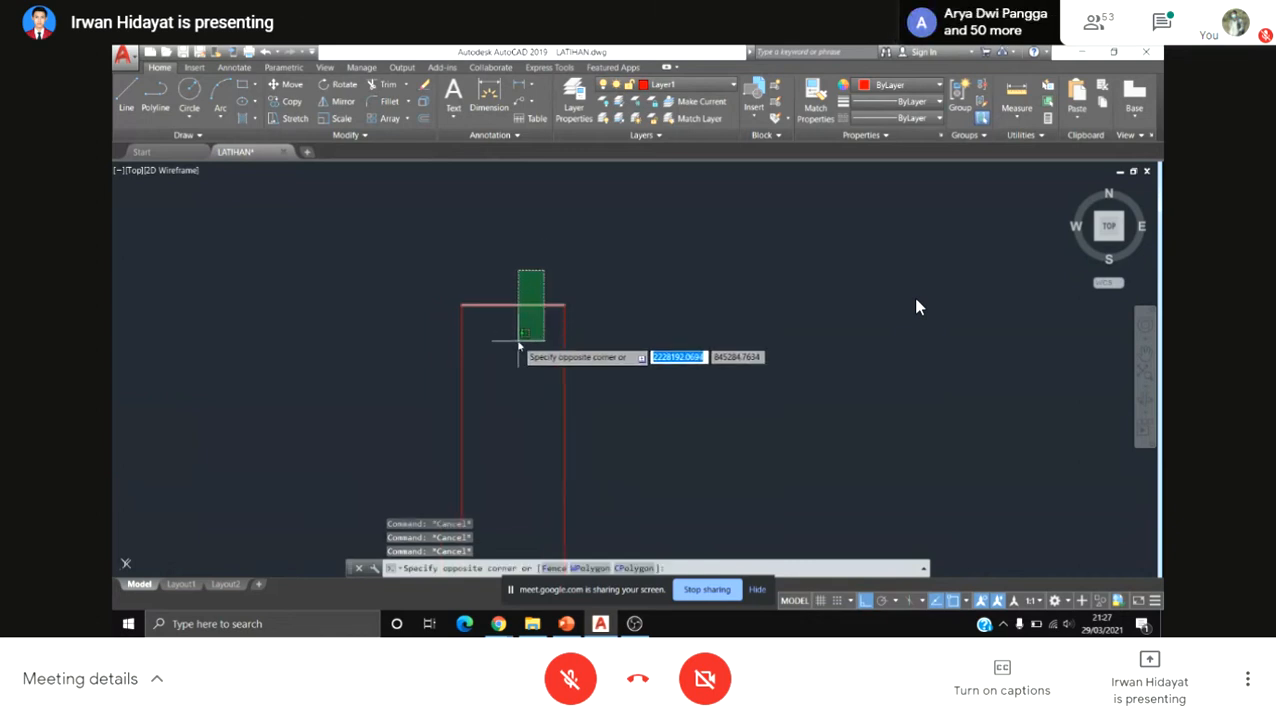
pyautogui.click(518, 345)
pyautogui.write('o')
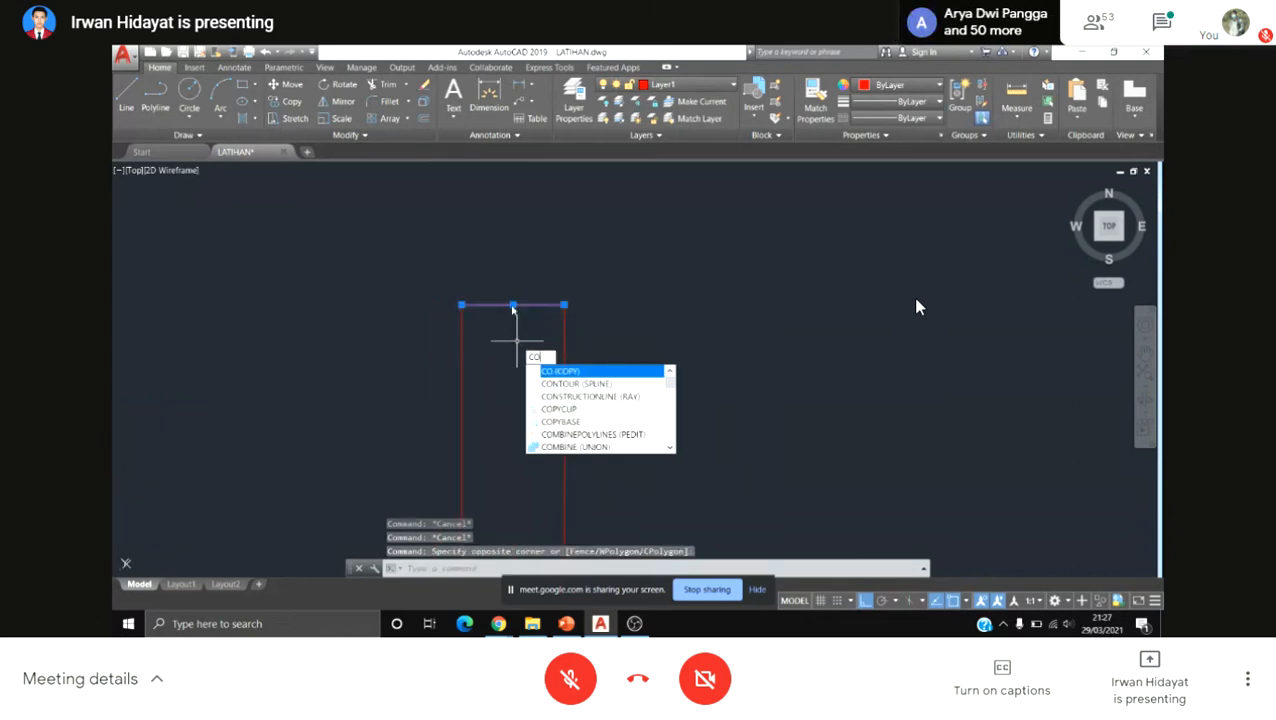
pyautogui.press('Return')
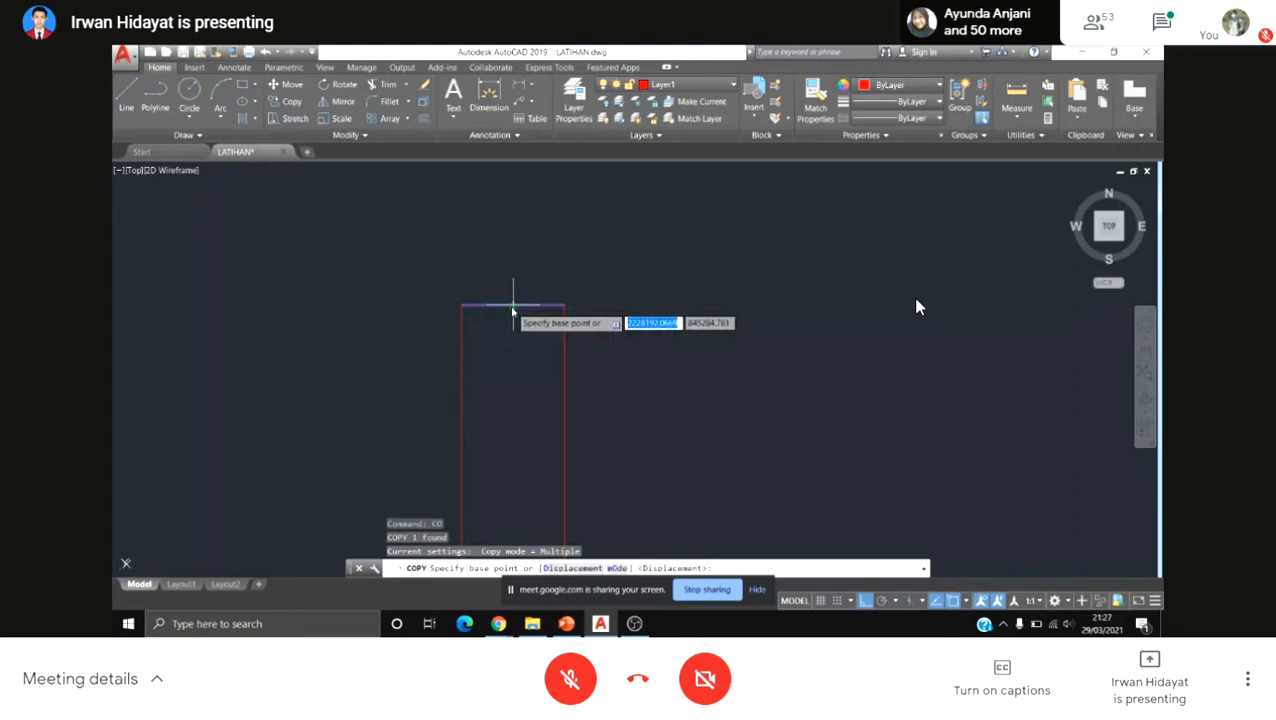
pyautogui.click(513, 305)
pyautogui.scroll(-2, 520, 437)
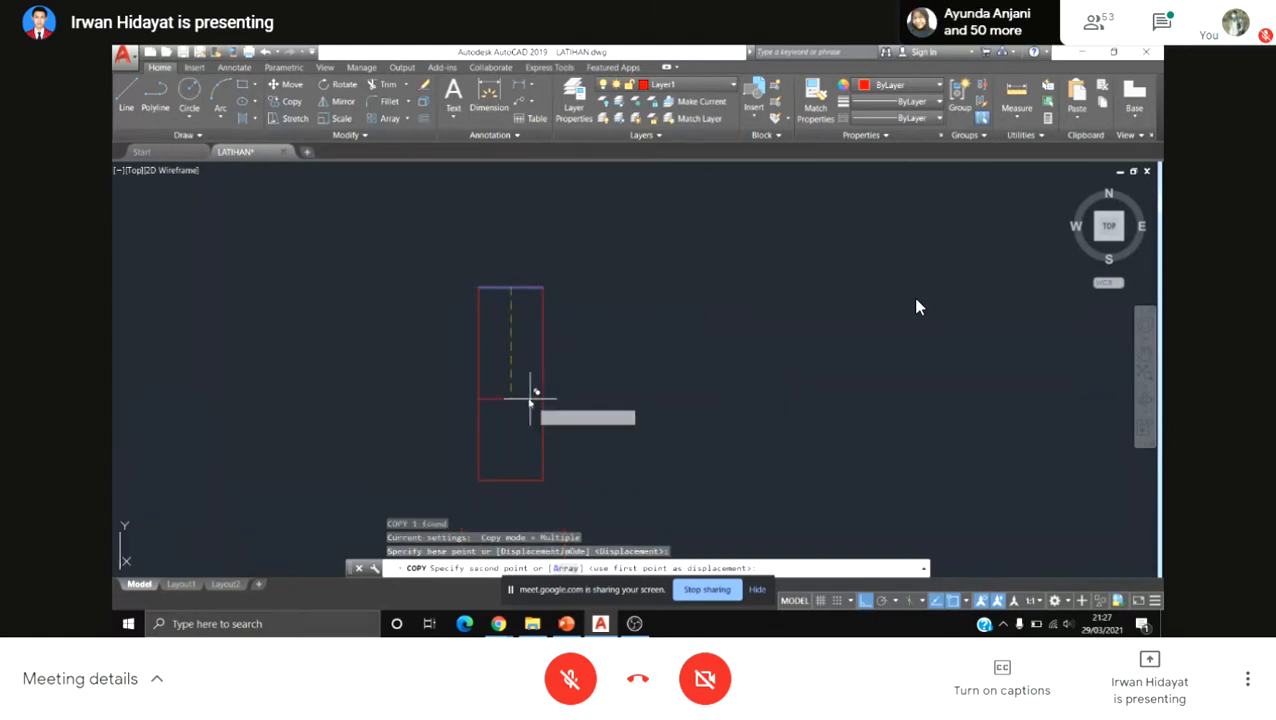
pyautogui.scroll(2, 530, 400)
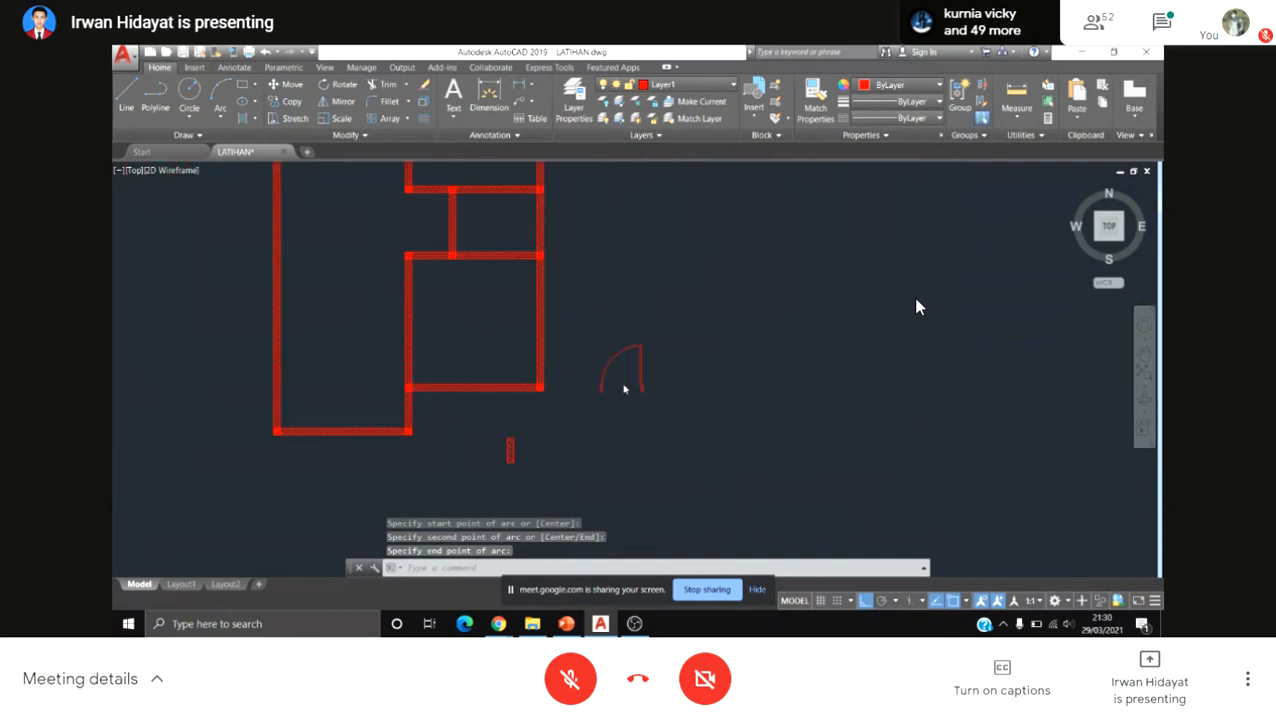
# Step: Save the drawing and examine the door symbol beside the floor plan
pyautogui.moveTo(727, 335)
pyautogui.mouseDown(button='middle')
pyautogui.moveTo(652, 373)
pyautogui.moveTo(664, 365)
pyautogui.mouseUp(button='middle')
pyautogui.hotkey('ctrl', 's')
pyautogui.scroll(2, 686, 388)
pyautogui.scroll(-6, 652, 395)
pyautogui.scroll(4, 636, 402)
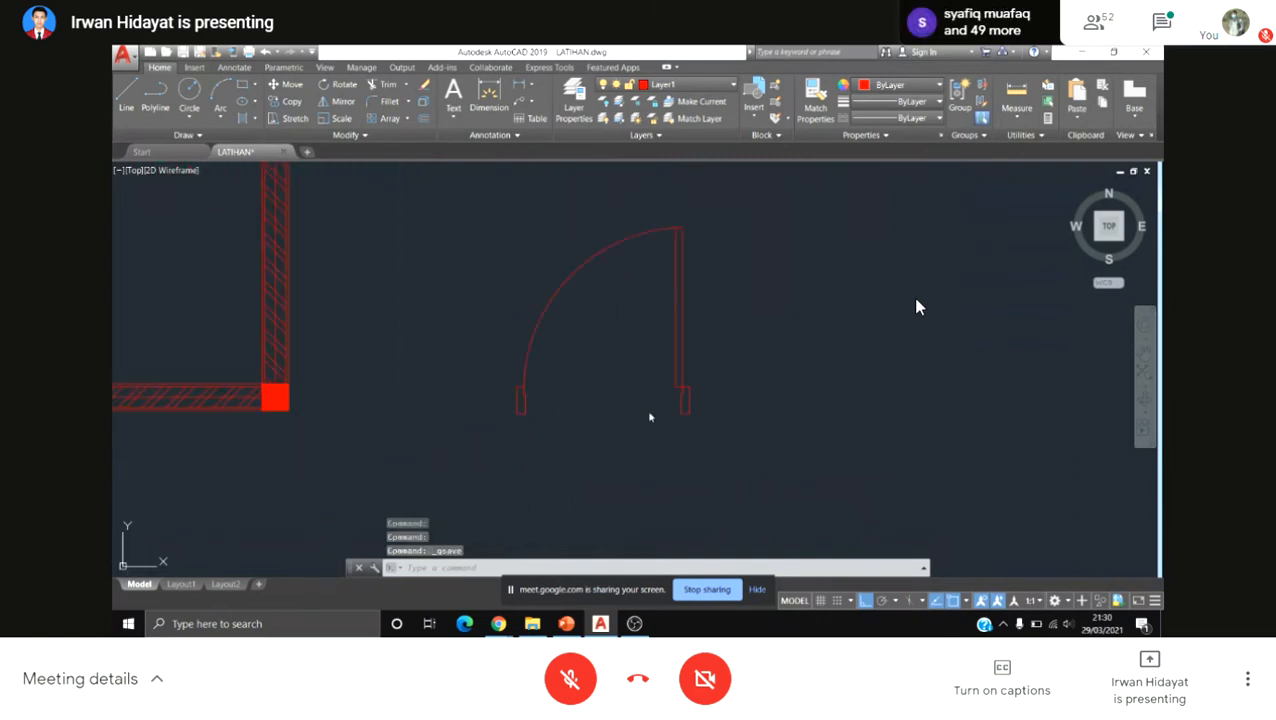
pyautogui.moveTo(647, 410); pyautogui.dragTo(694, 431, button='middle')
pyautogui.scroll(-8, 660, 452)
pyautogui.scroll(2, 697, 405)
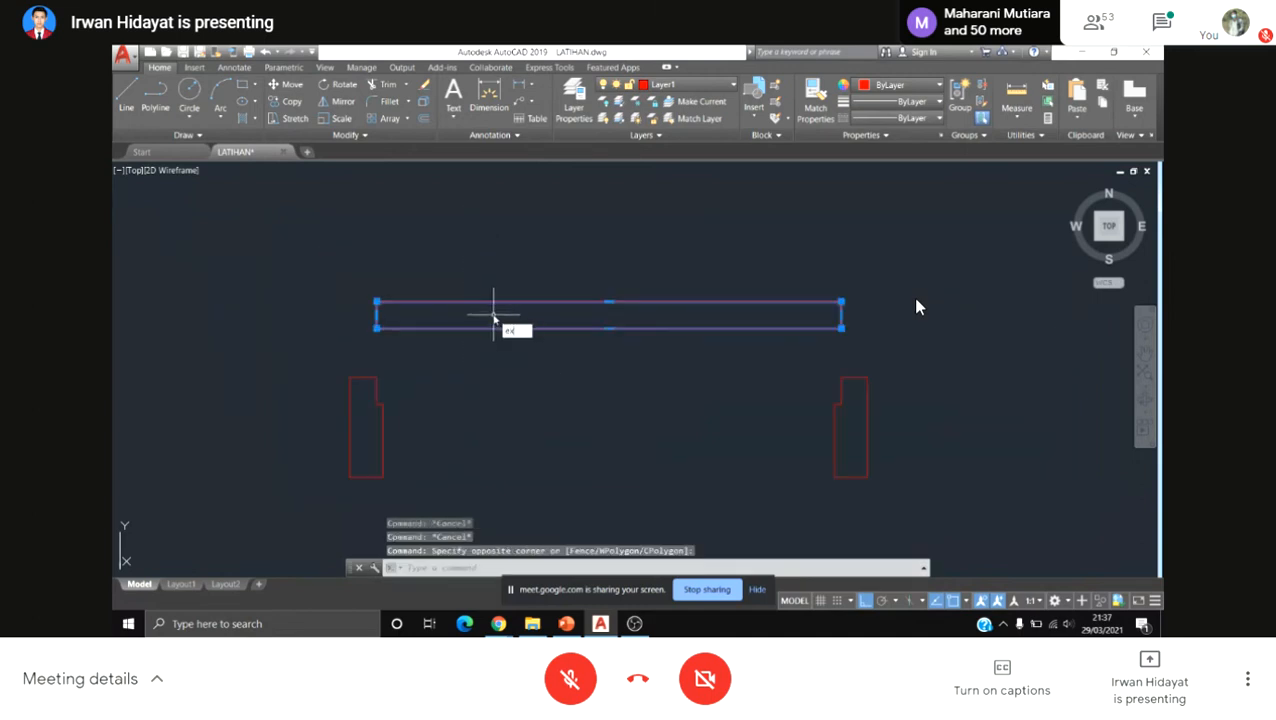
# Step: Explode the long narrow rectangle above the two notched jambs and select its left short edge
pyautogui.press('Return')
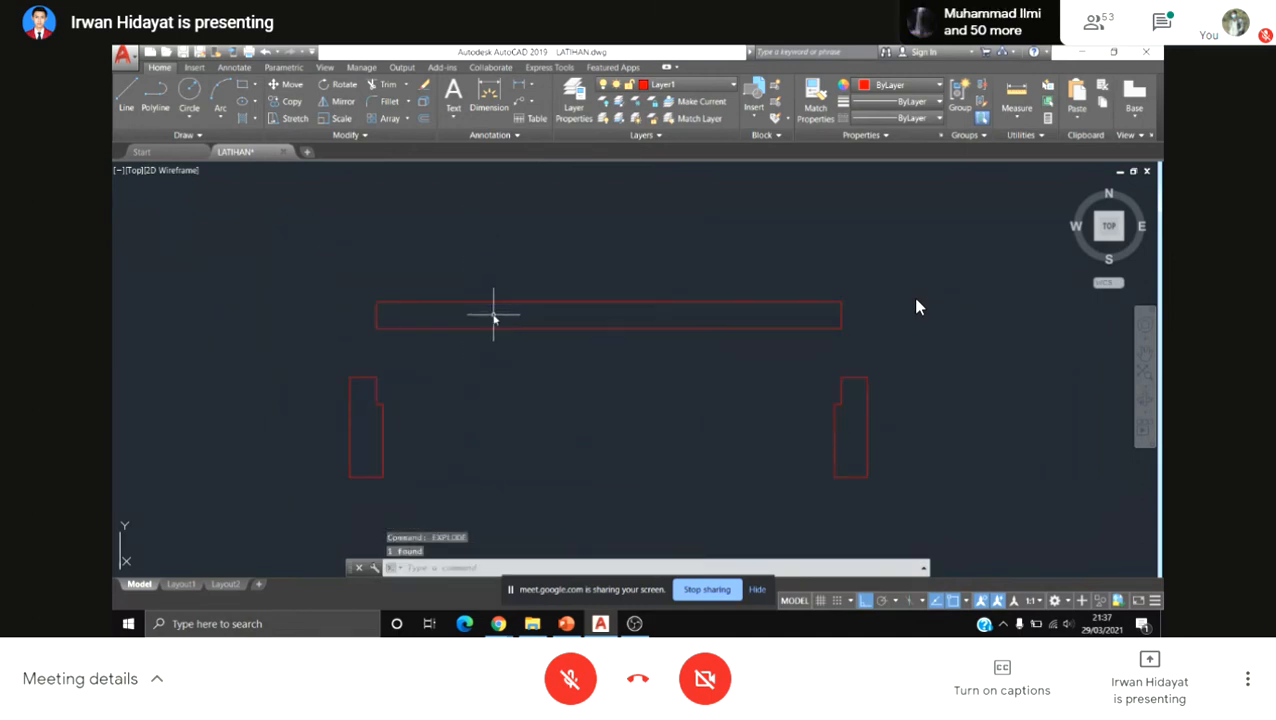
pyautogui.press('Escape')
pyautogui.scroll(2, 369, 325)
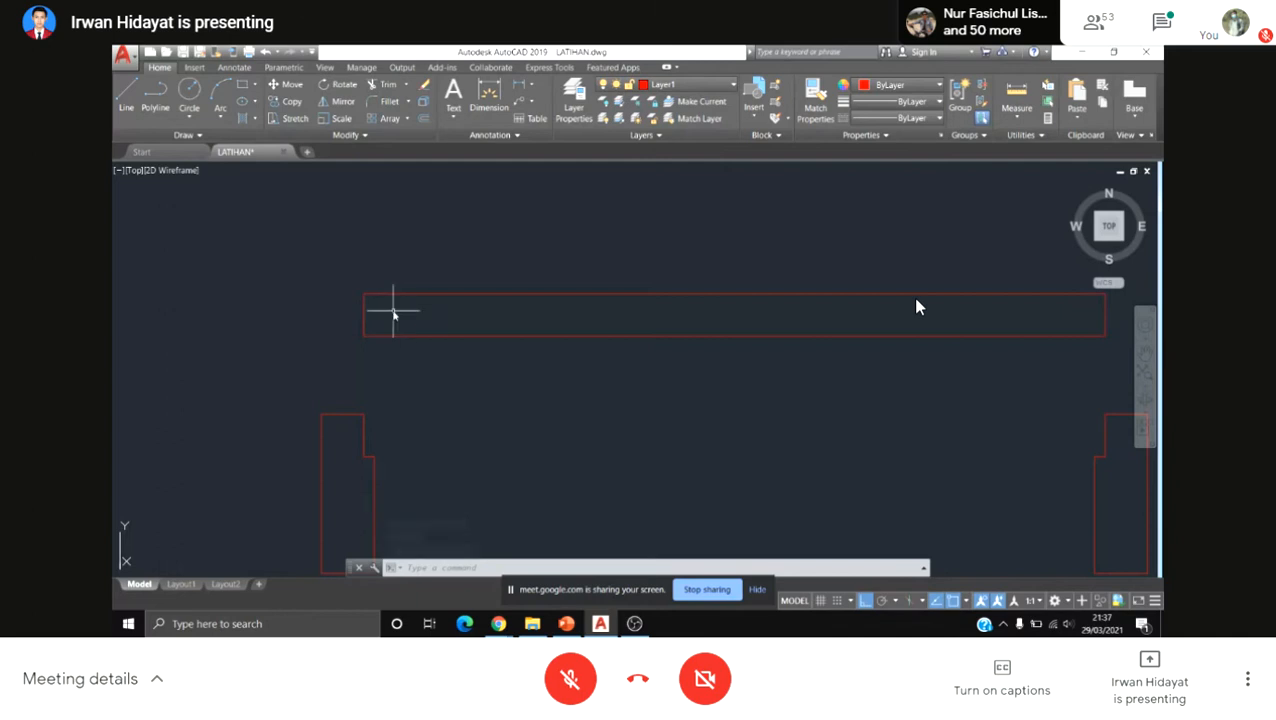
pyautogui.click(393, 313)
pyautogui.click(330, 318)
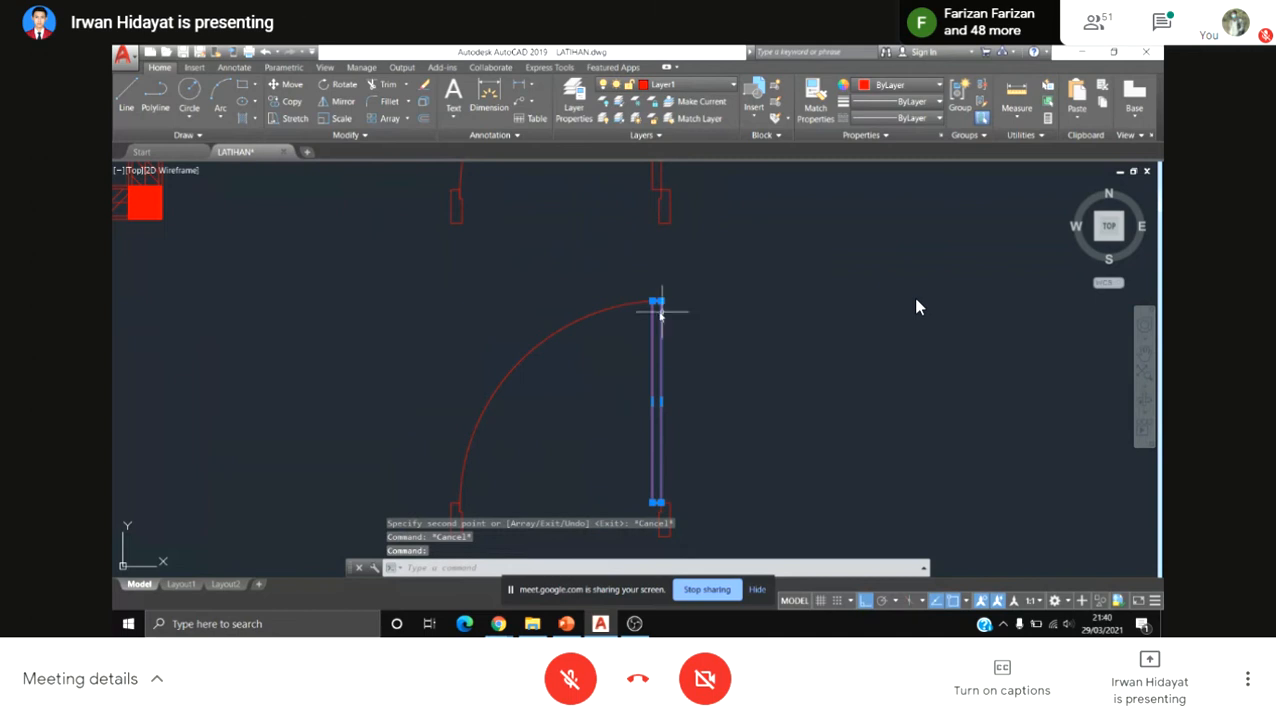
# Step: Shorten the copied door's leaf by stretching its top edge down 0.1
pyautogui.scroll(5, 660, 312)
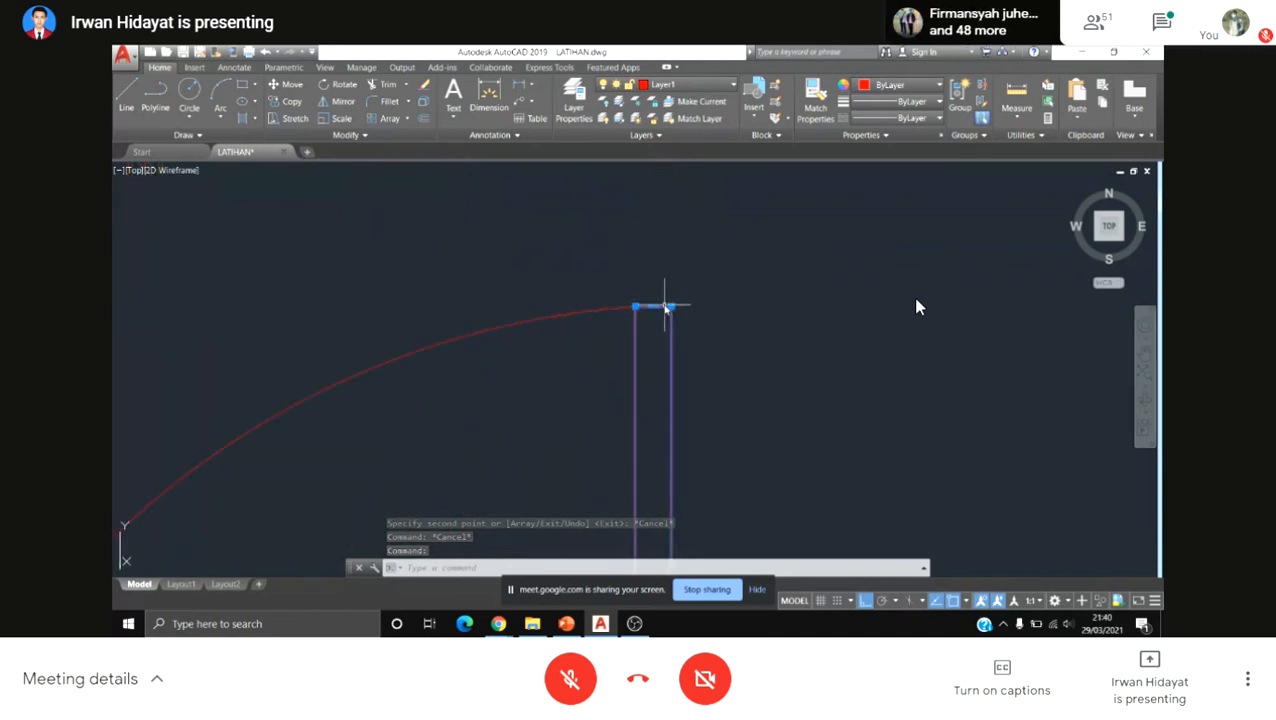
pyautogui.scroll(2, 665, 306)
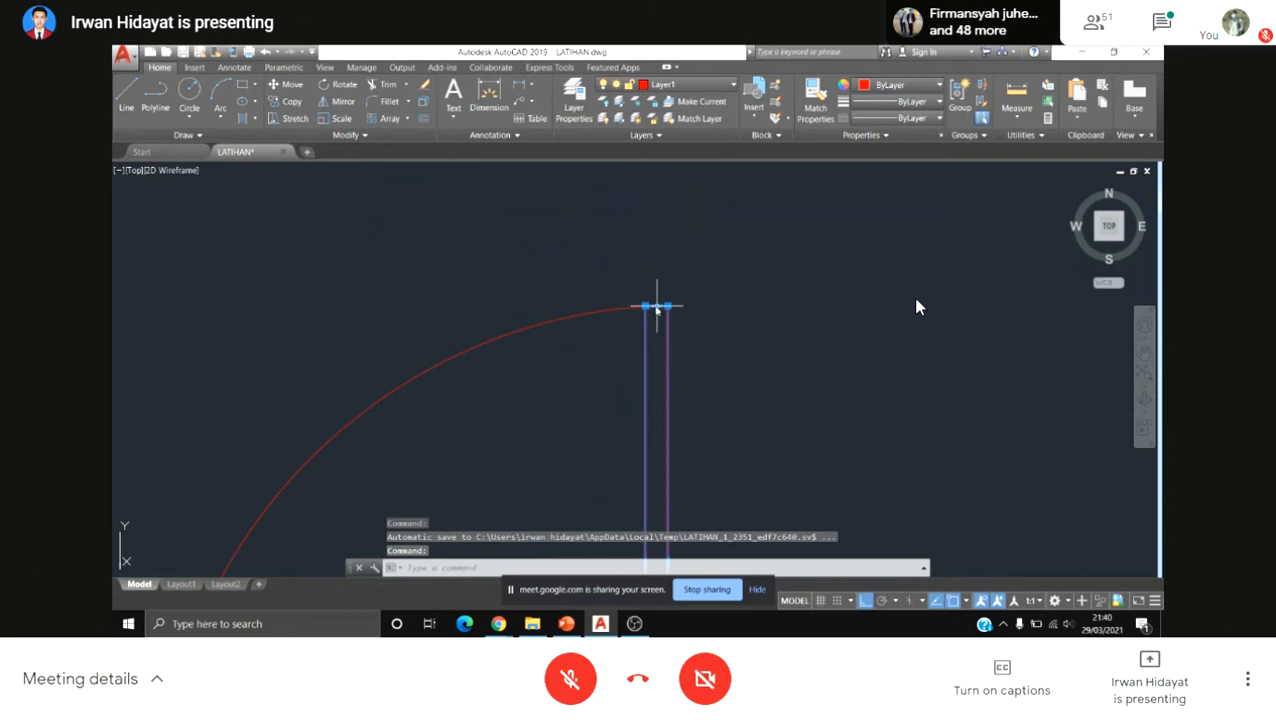
pyautogui.click(657, 306)
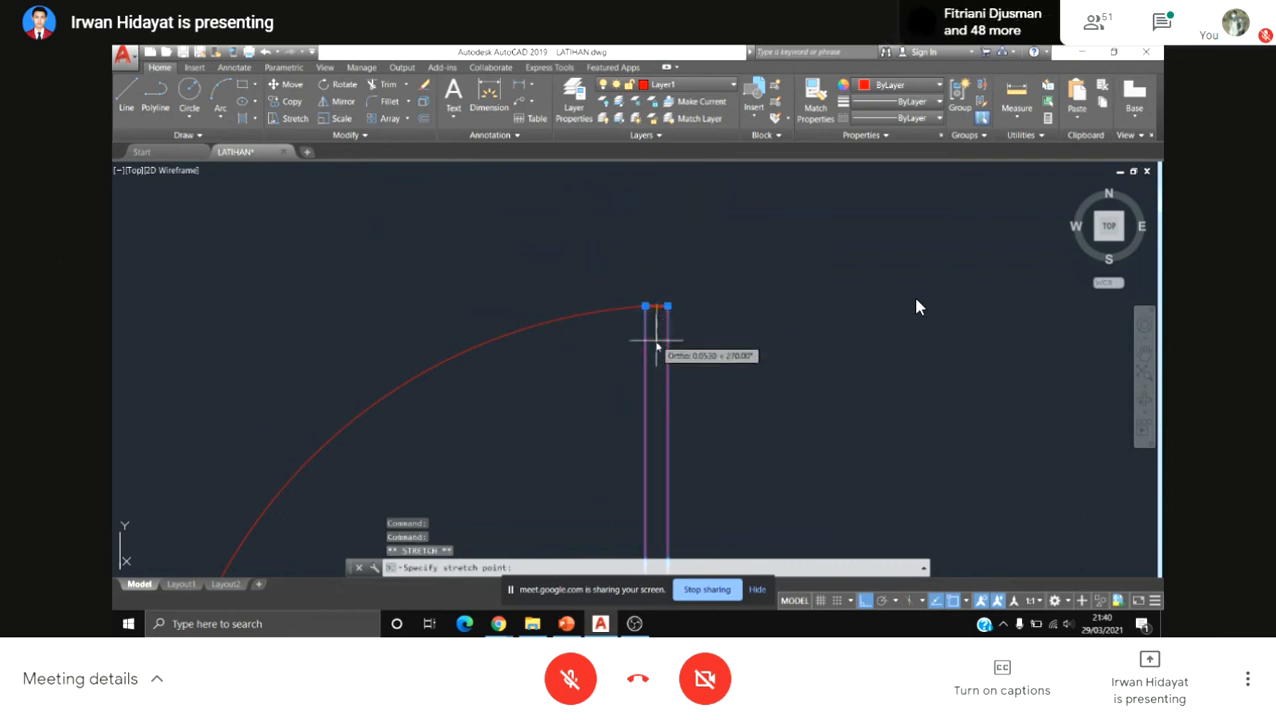
pyautogui.scroll(-2, 656, 383)
pyautogui.scroll(3, 656, 385)
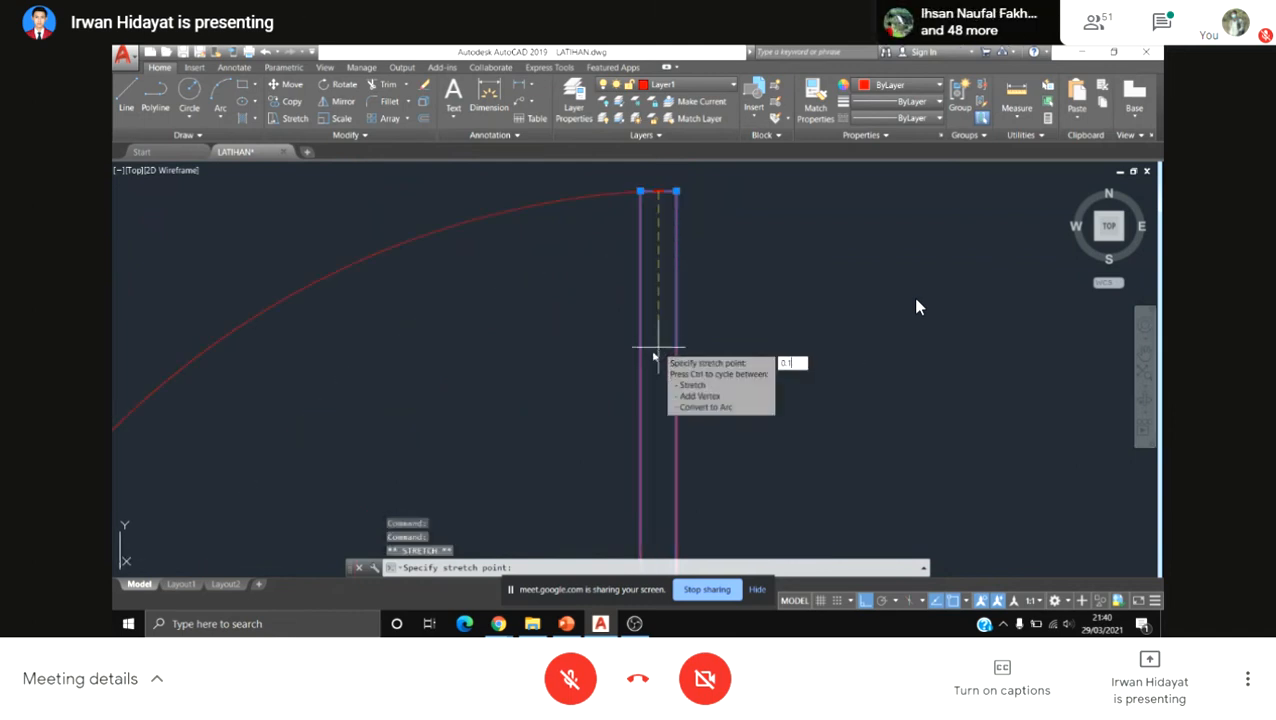
pyautogui.press('Return')
pyautogui.scroll(-4, 650, 355)
pyautogui.press('Escape')
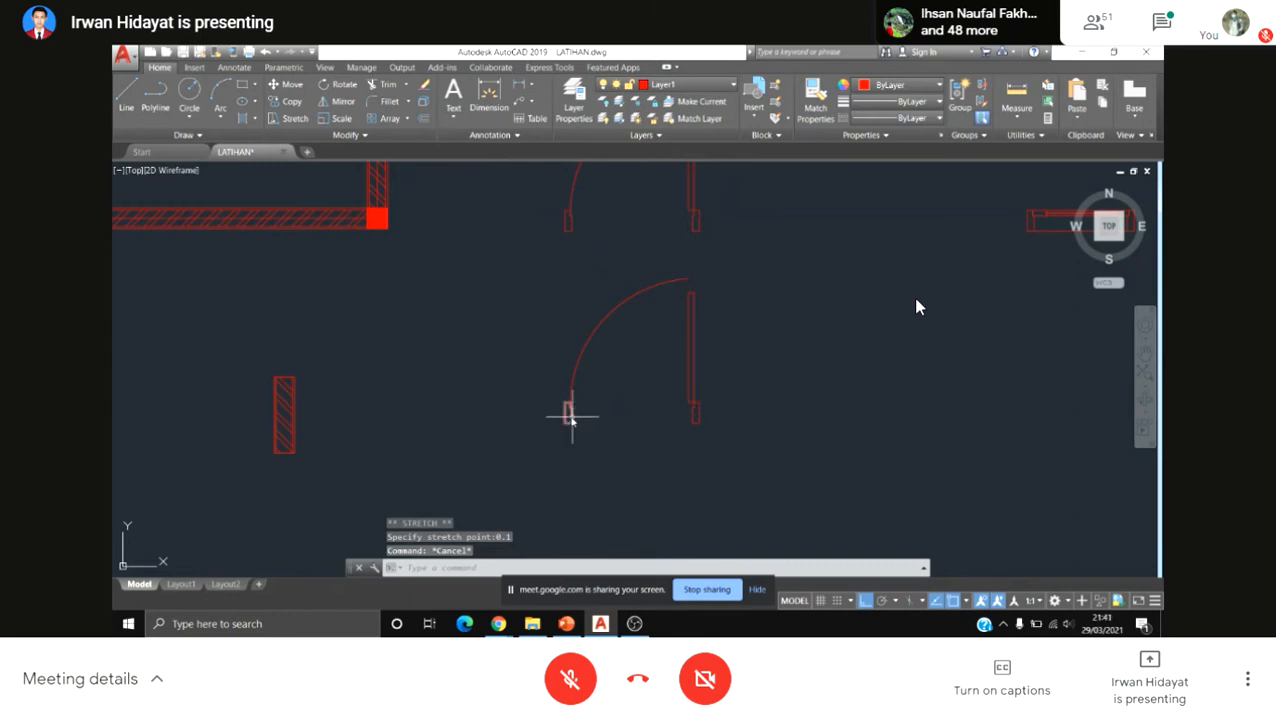
# Step: Move the copied door's left jamb 0.1 horizontally toward the door leaf
pyautogui.scroll(2, 570, 418)
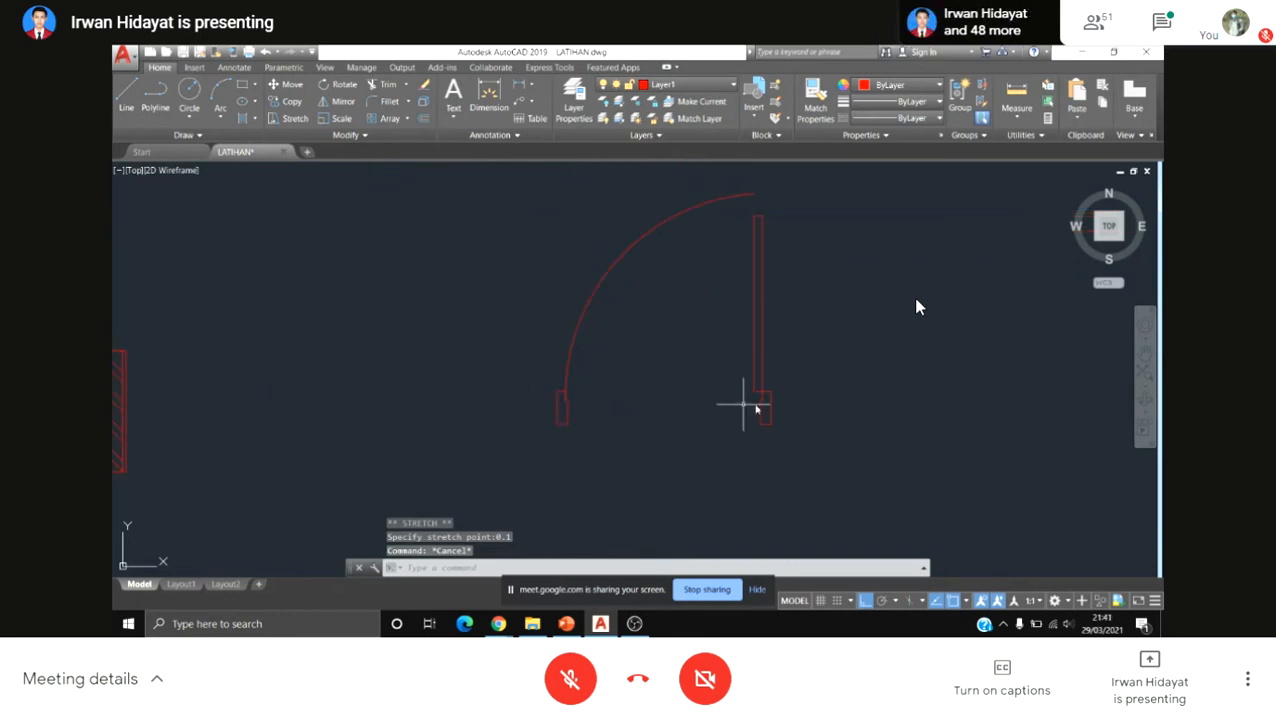
pyautogui.click(619, 401)
pyautogui.click(530, 430)
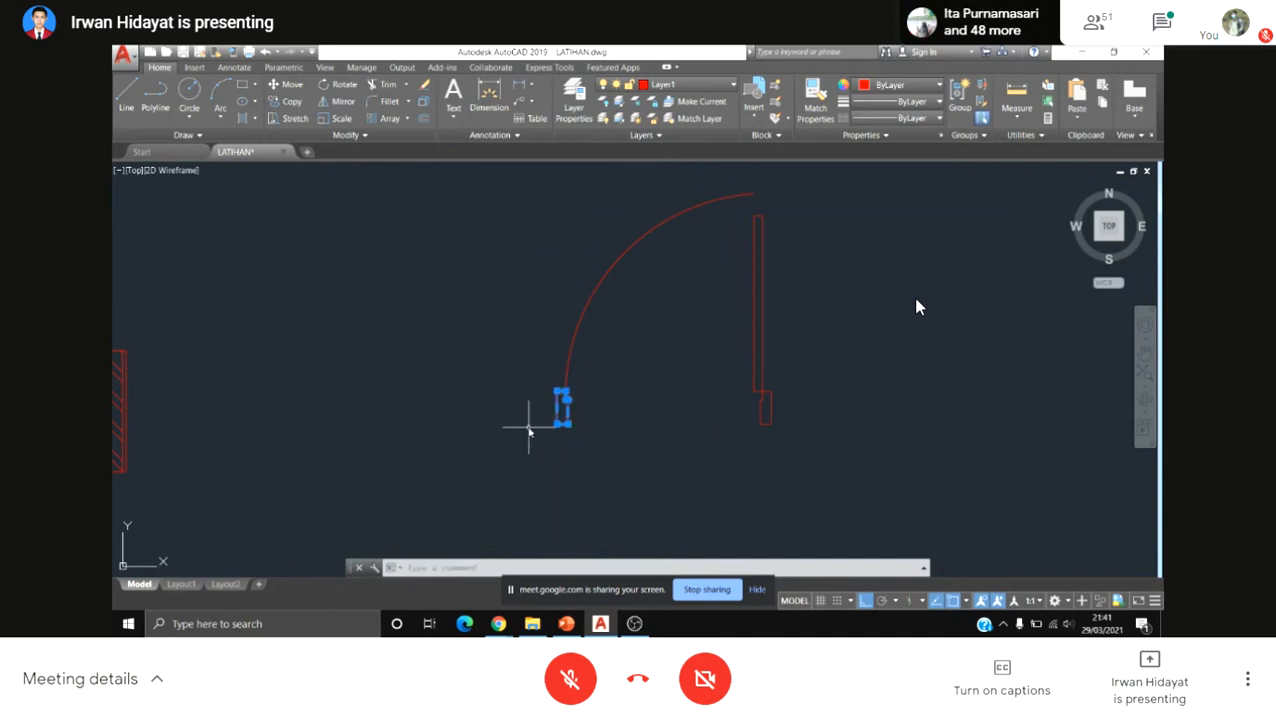
pyautogui.press('Return')
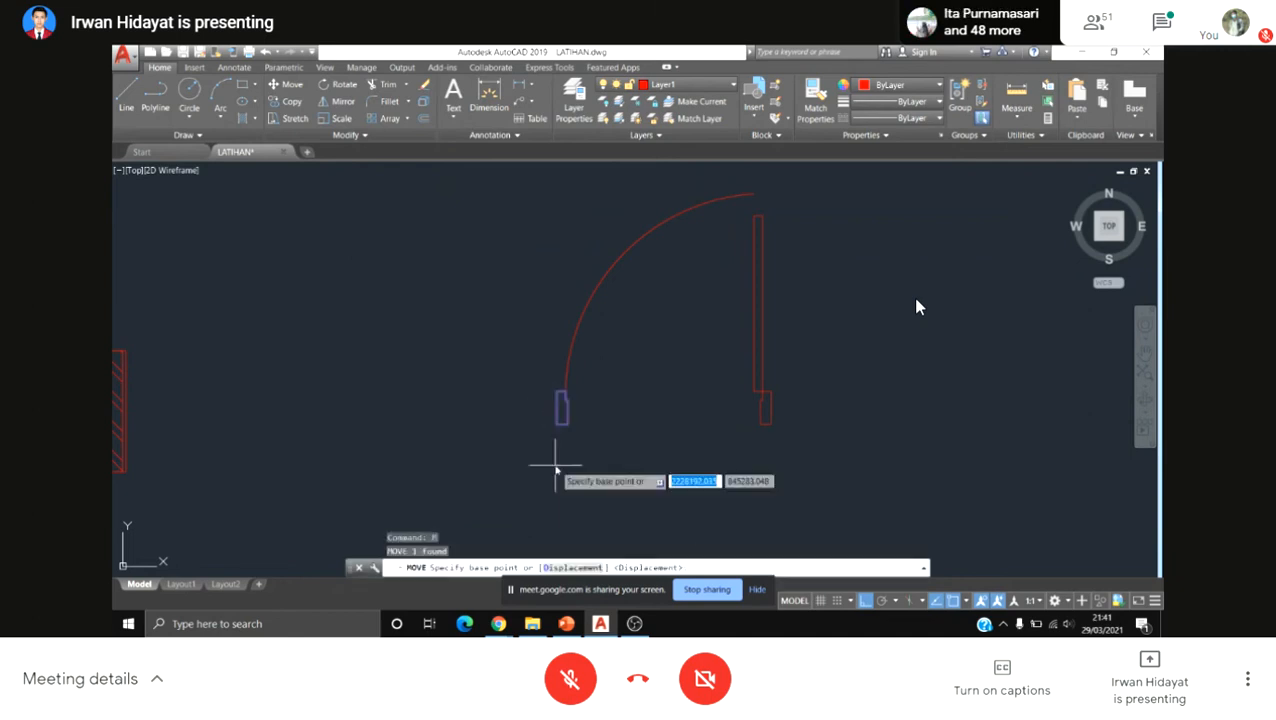
pyautogui.click(556, 466)
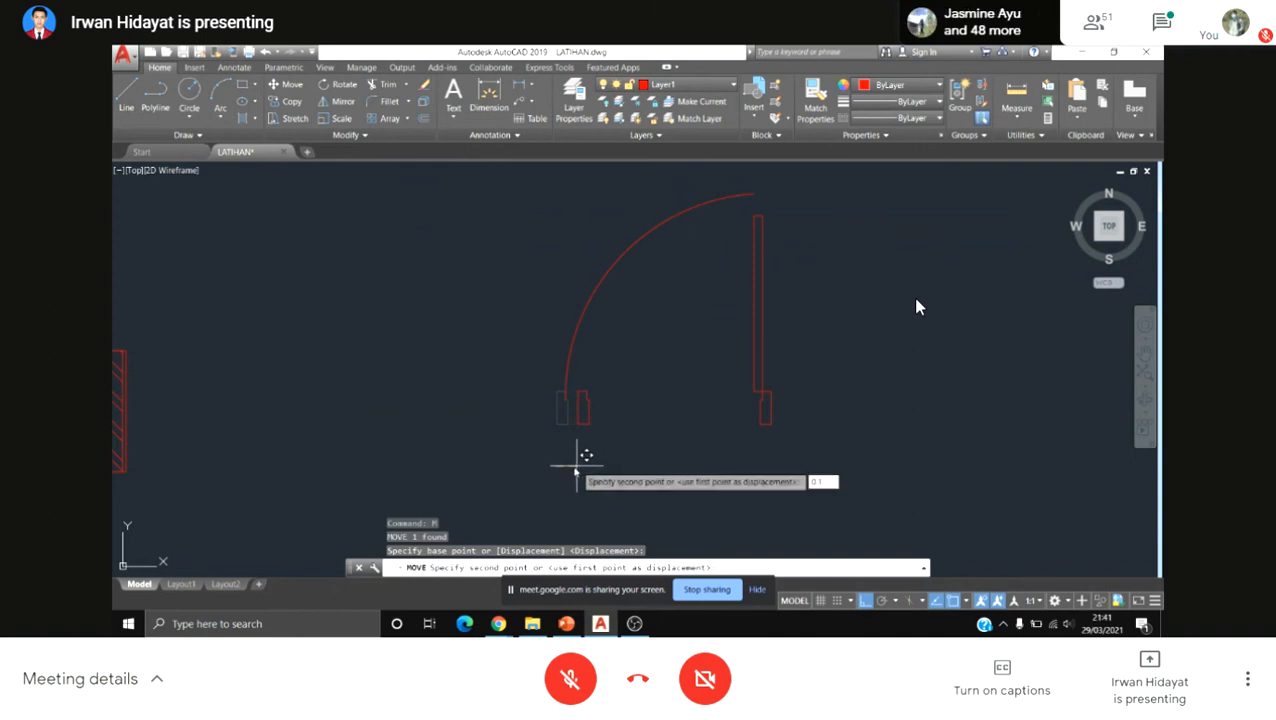
pyautogui.press('Return')
# Step: Delete the copied door's old swing arc
pyautogui.click(683, 327)
pyautogui.click(433, 245)
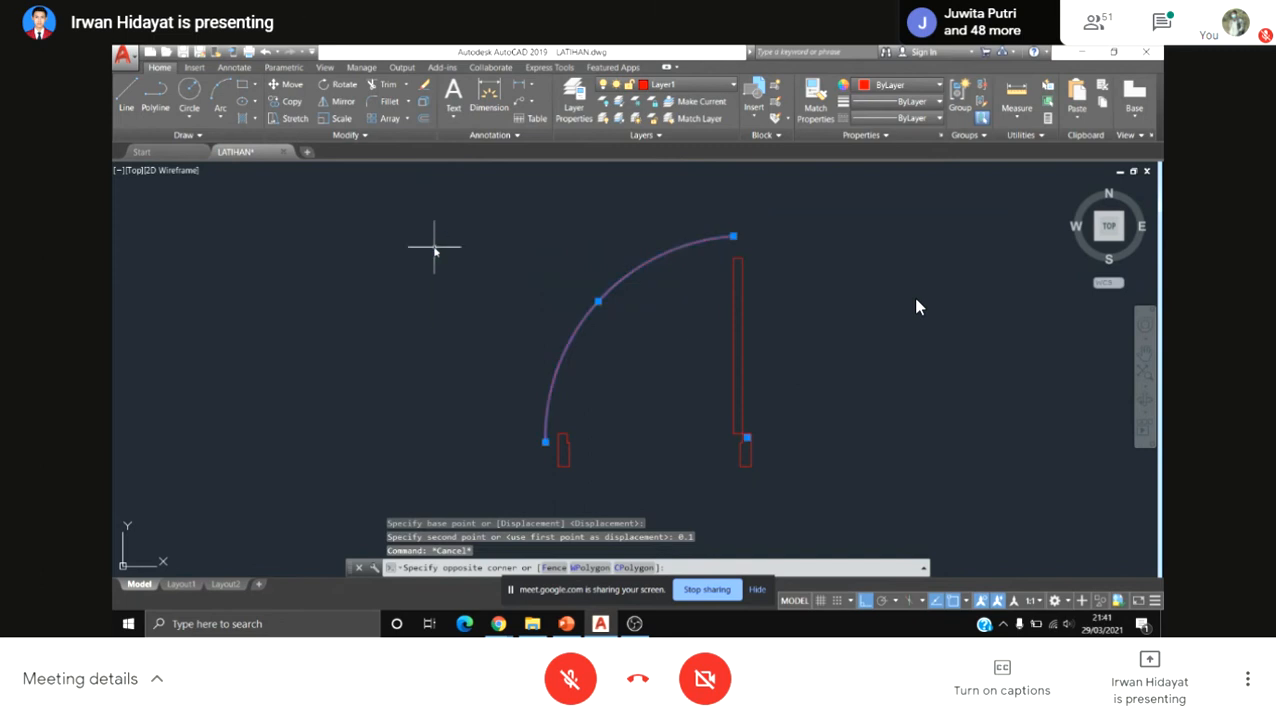
pyautogui.press('Delete')
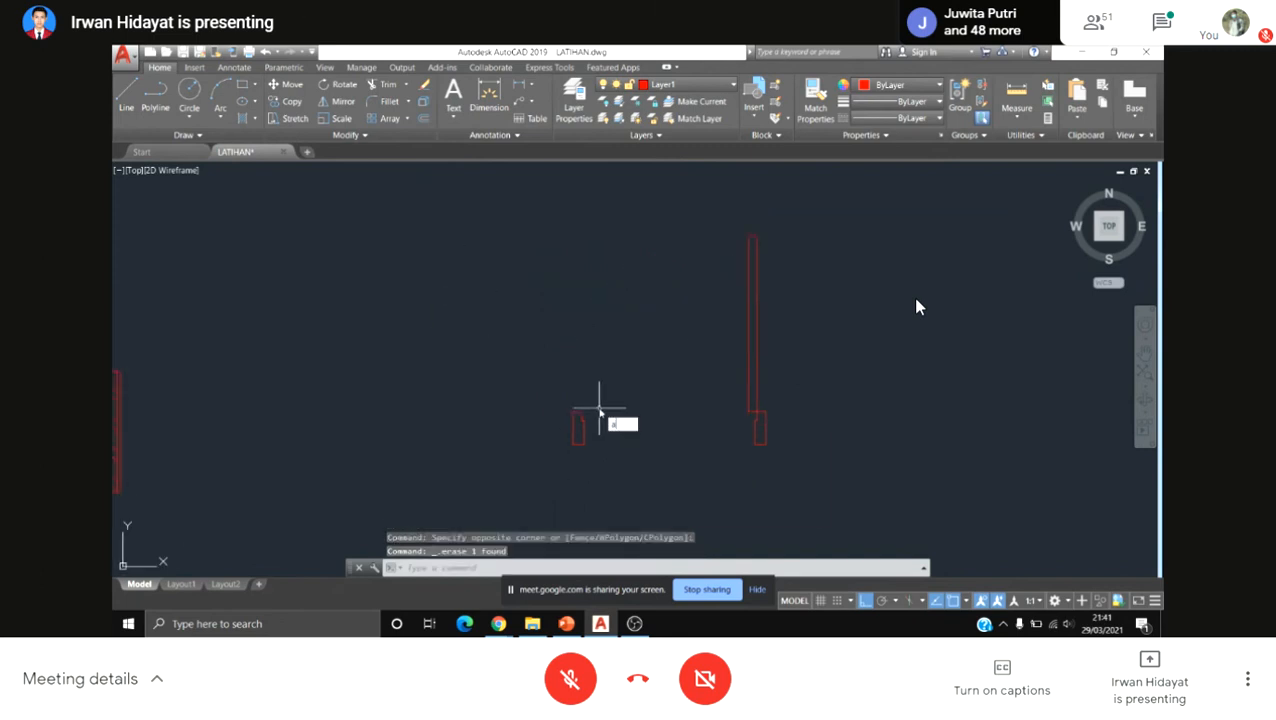
# Step: Draw a three-point swing arc from the leaf's top-left corner through the left jamb's top-right corner to the jamb's notch
pyautogui.write('rc')
pyautogui.press('Return')
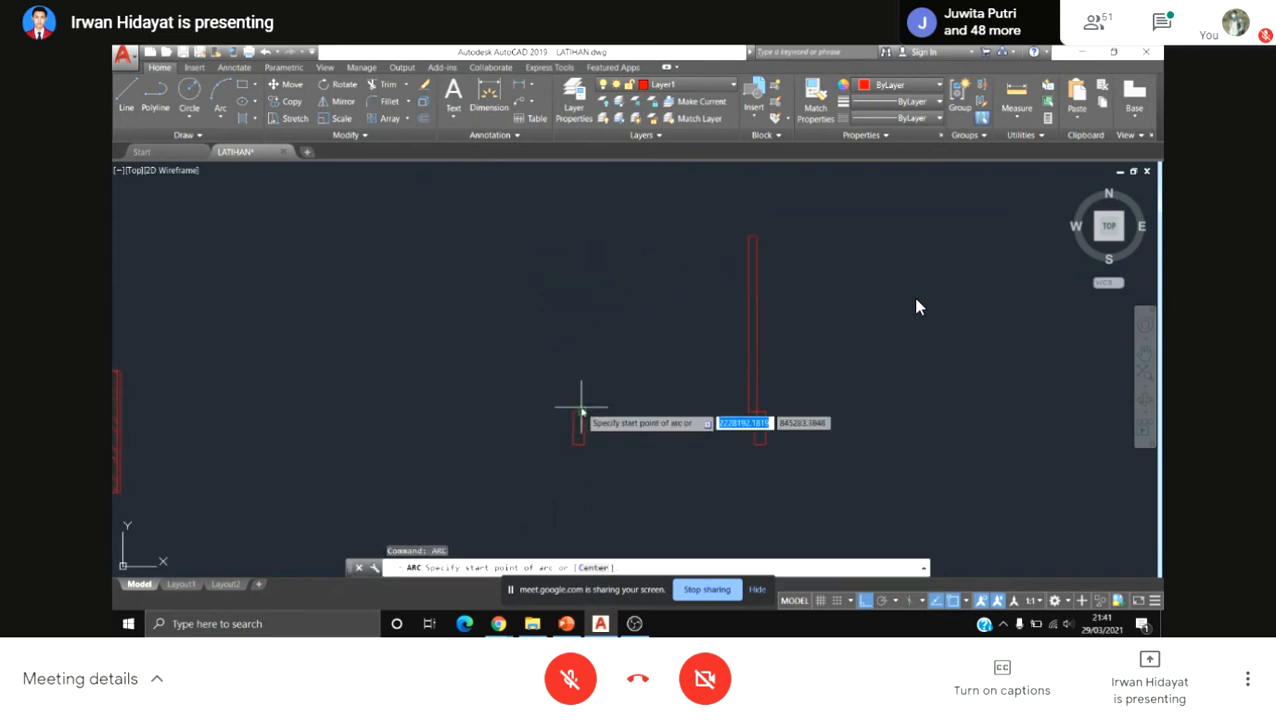
pyautogui.scroll(4, 582, 409)
pyautogui.moveTo(795, 290); pyautogui.dragTo(645, 460, button='middle')
pyautogui.scroll(-4, 760, 287)
pyautogui.moveTo(758, 283); pyautogui.dragTo(745, 289, button='middle')
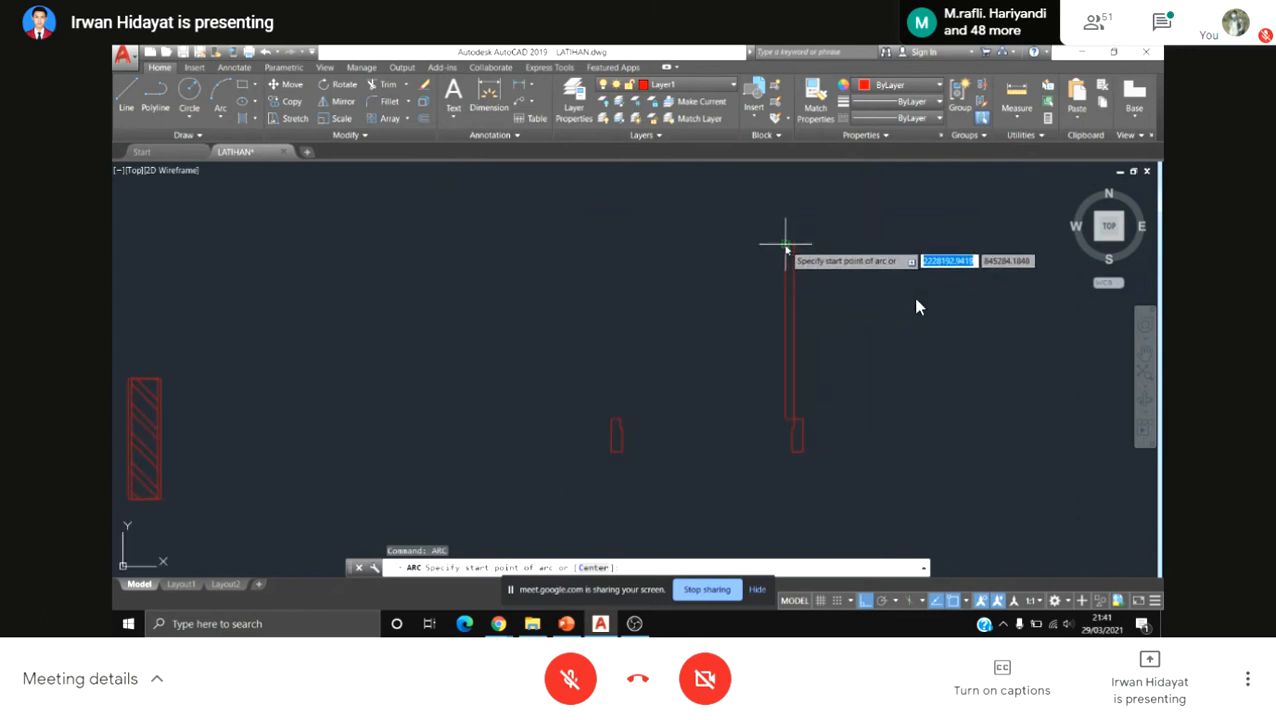
pyautogui.click(786, 246)
pyautogui.scroll(4, 627, 400)
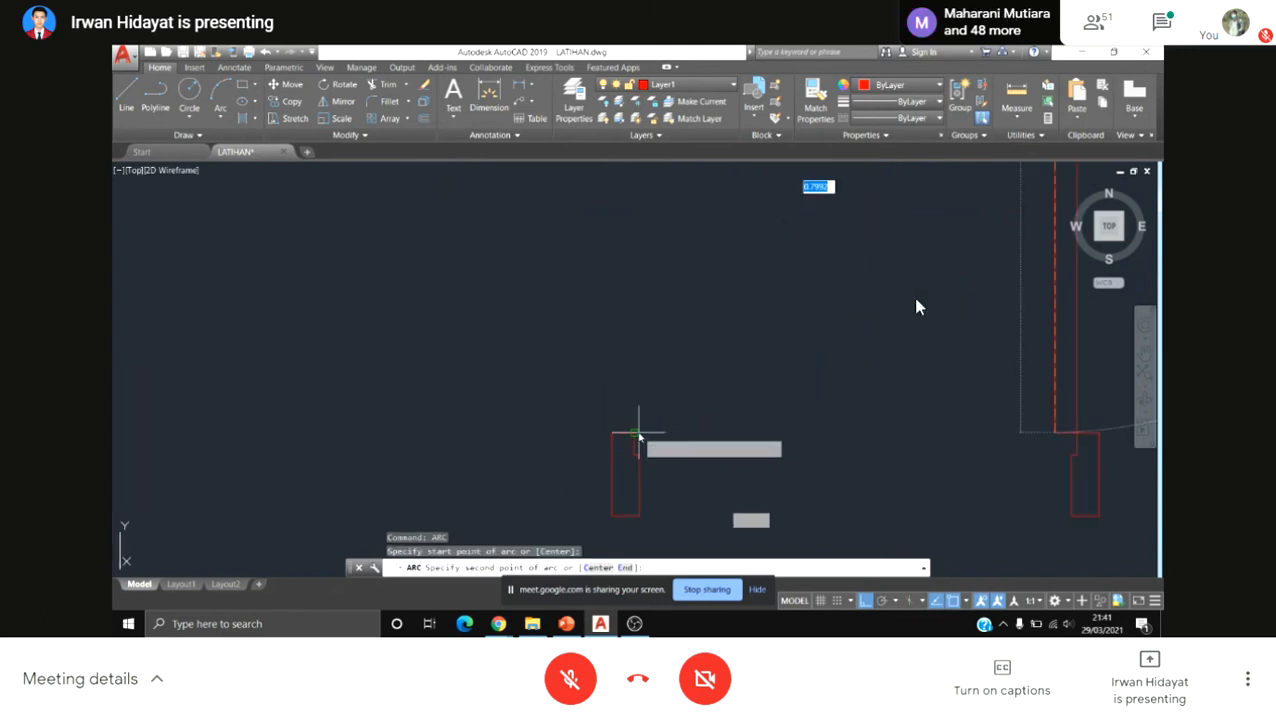
pyautogui.click(635, 437)
pyautogui.scroll(3, 636, 445)
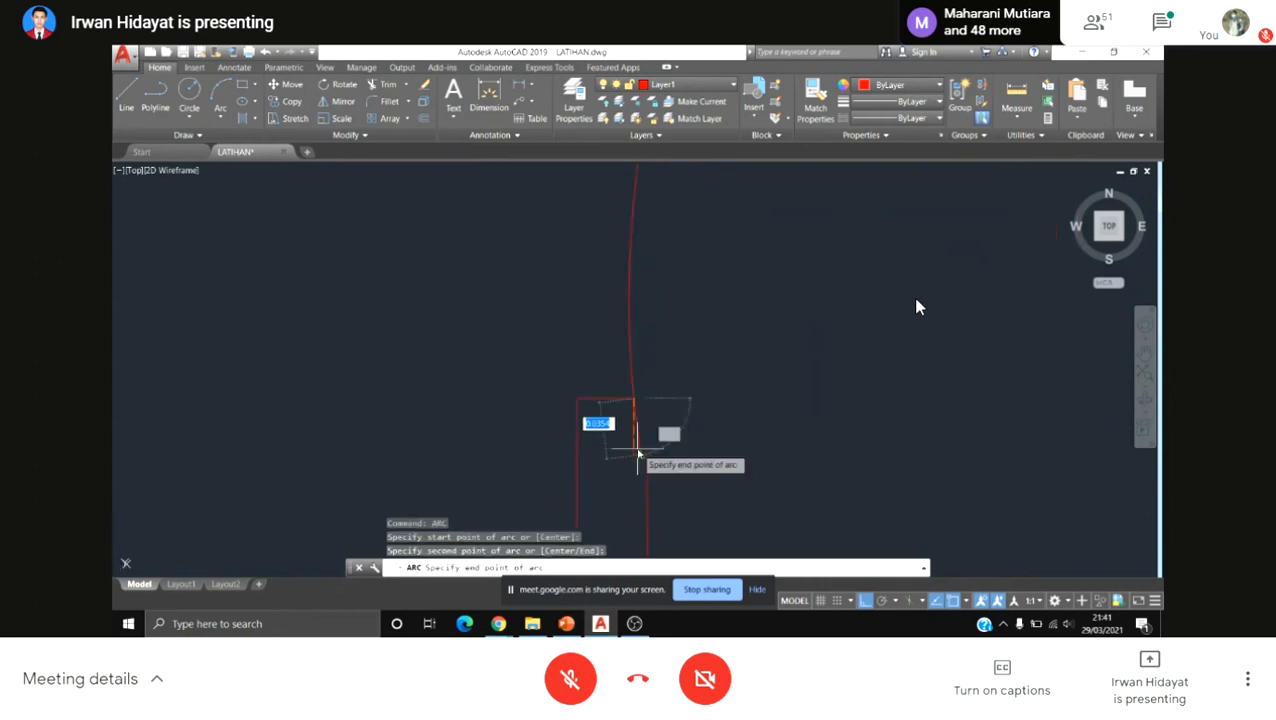
pyautogui.scroll(2, 637, 455)
pyautogui.press('Escape')
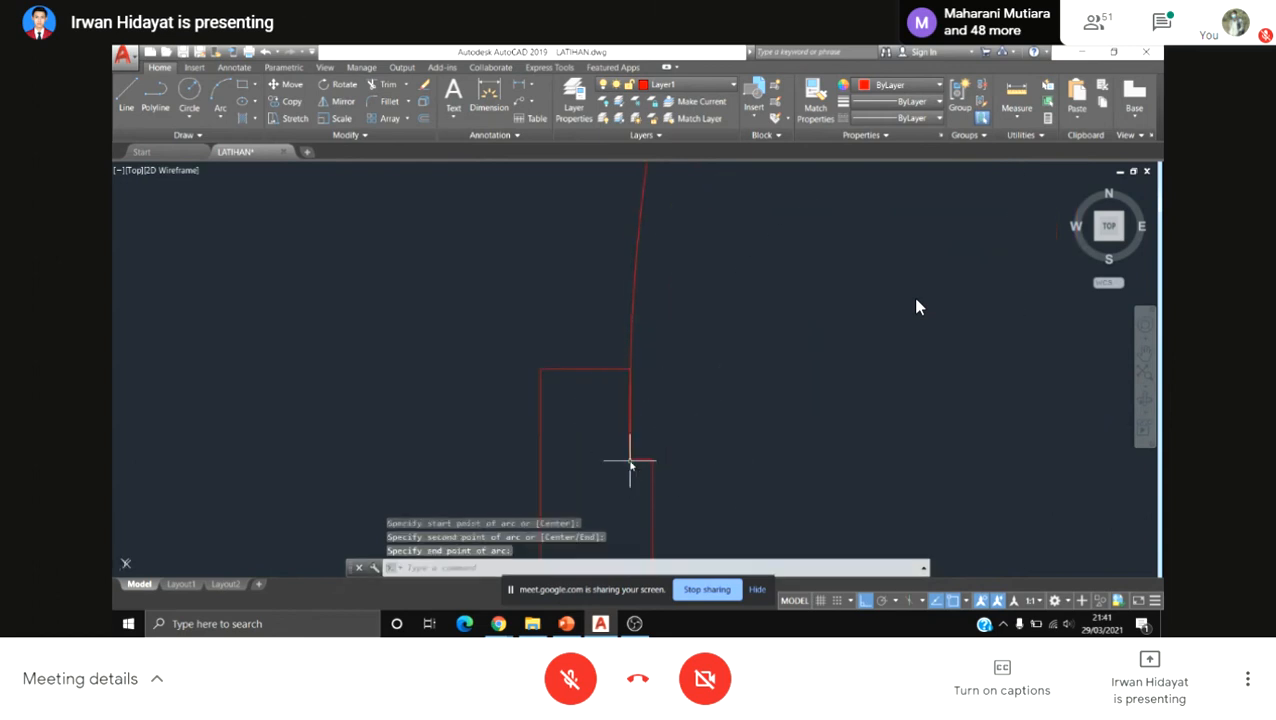
pyautogui.scroll(-5, 627, 455)
pyautogui.press('Escape')
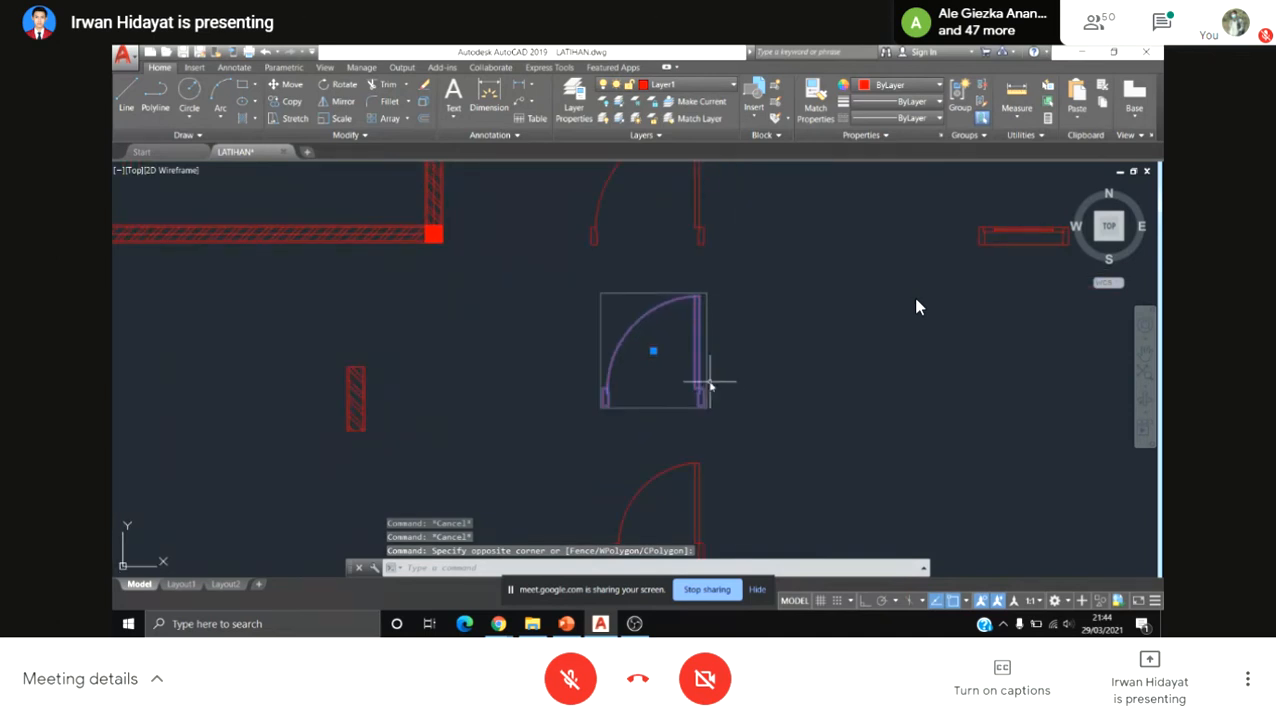
# Step: Start rotating the narrowed door about the bottom-right corner of its right jamb
pyautogui.write('O')
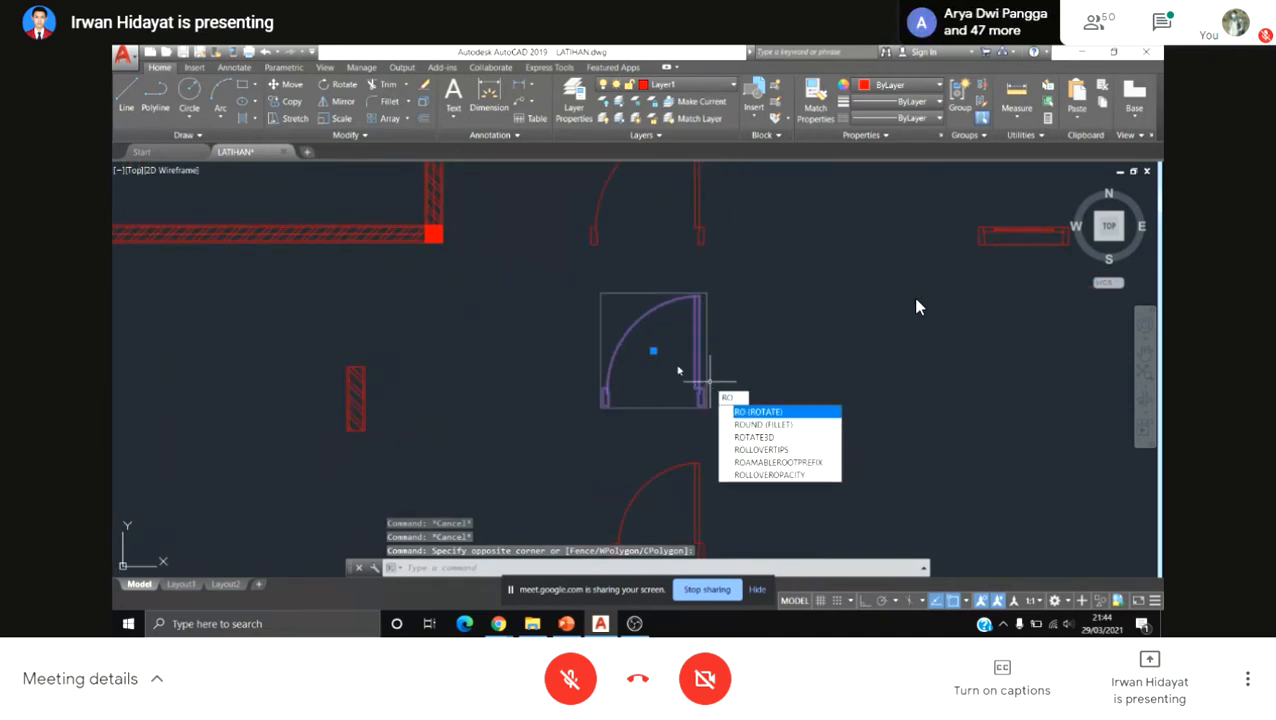
pyautogui.press('Return')
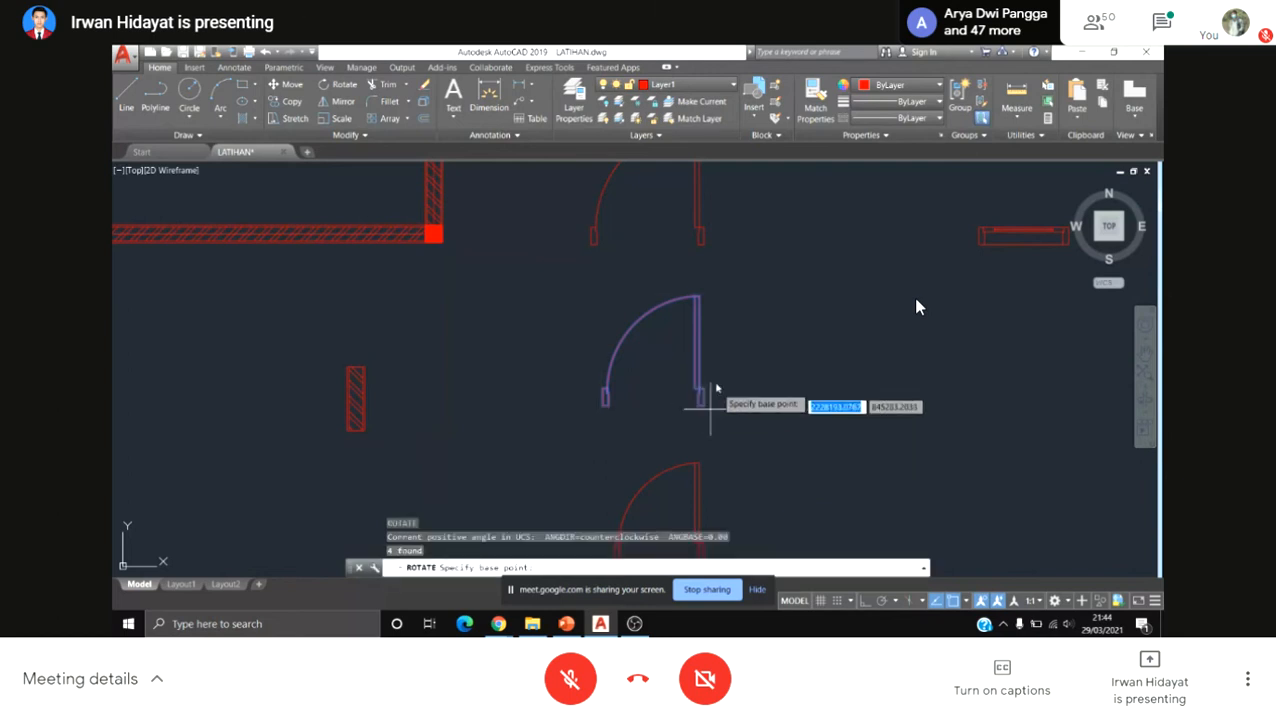
pyautogui.scroll(2, 706, 405)
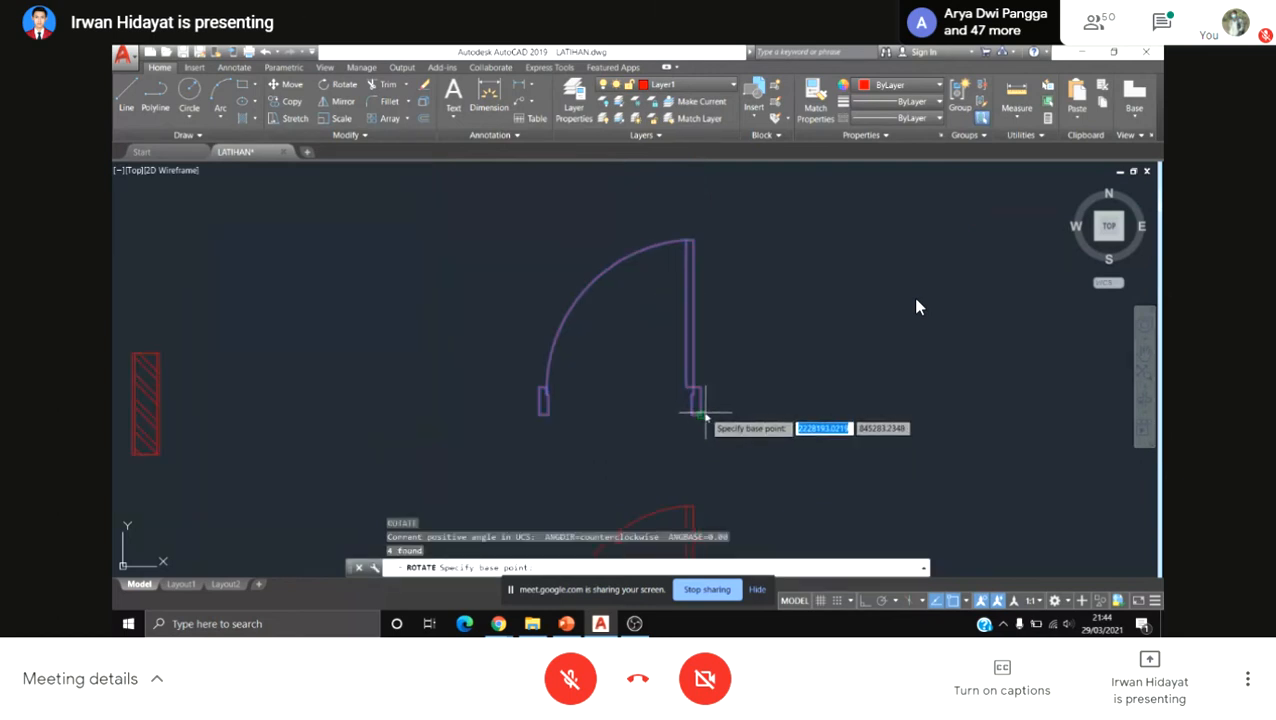
pyautogui.click(701, 413)
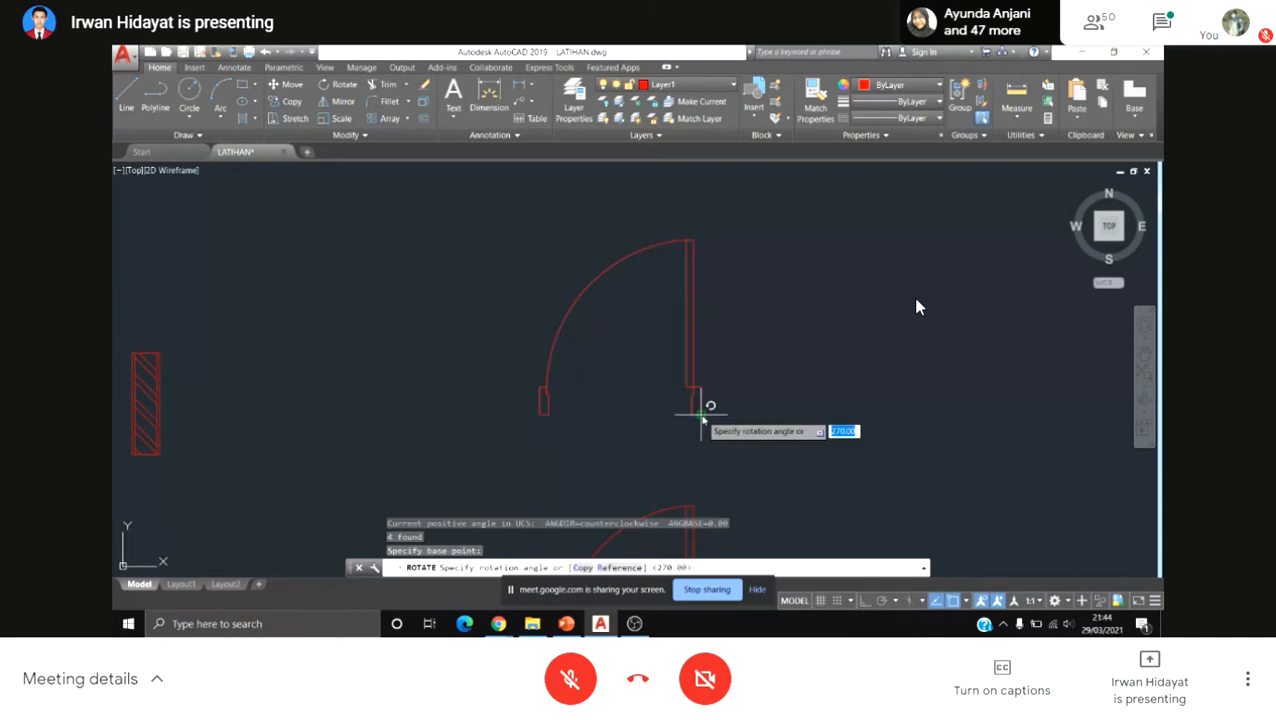
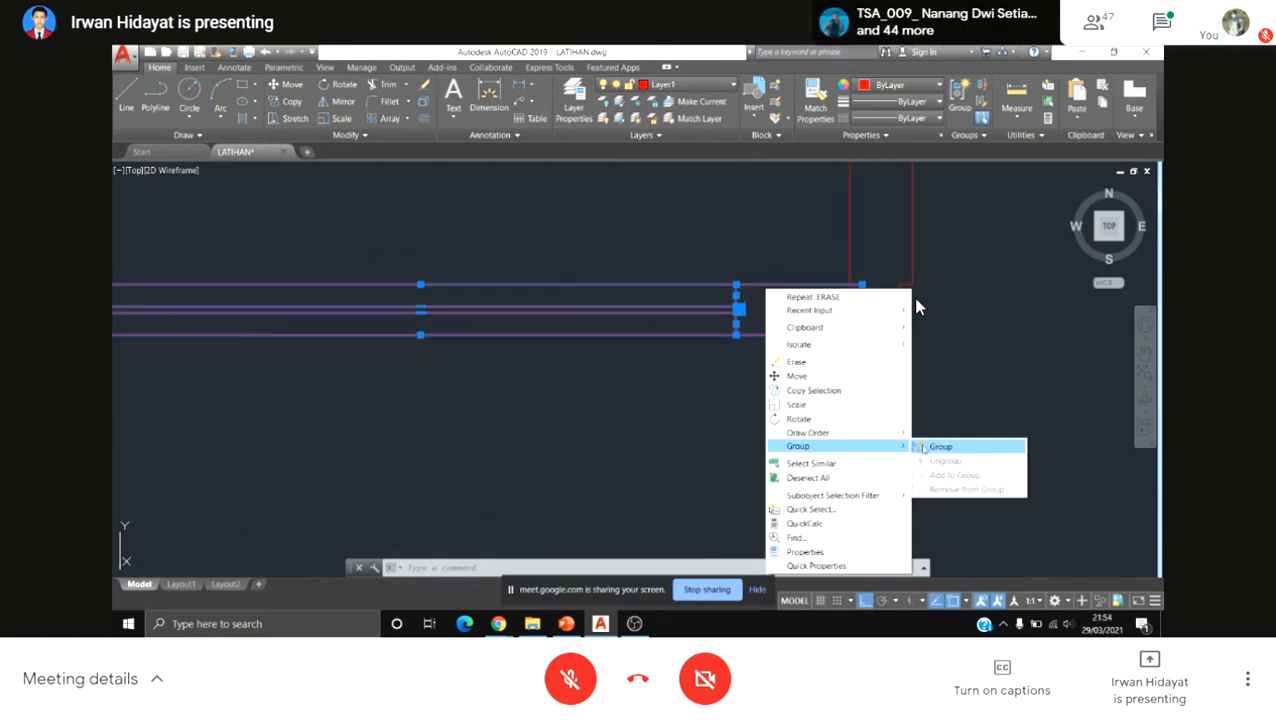
# Step: Mirror the grouped window panel about a vertical line through the midpoint of the right jamb's bottom edge, keeping the original
pyautogui.press('Escape')
pyautogui.click(763, 362)
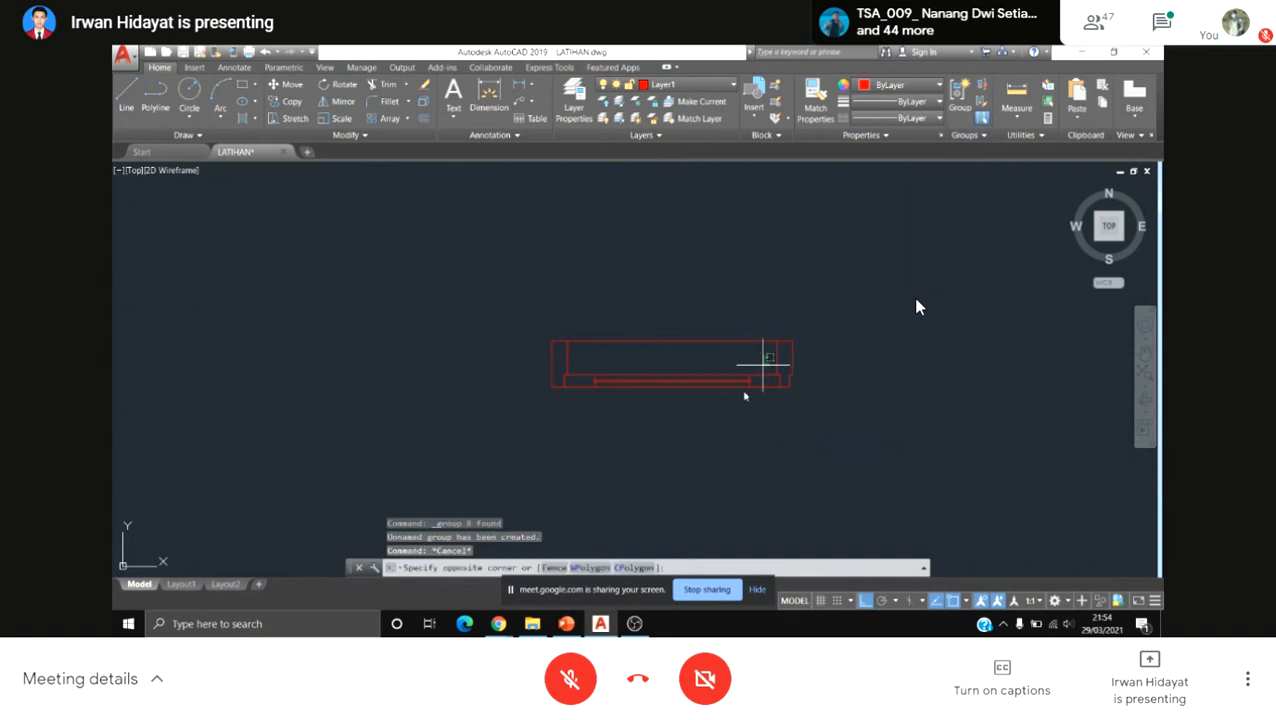
pyautogui.click(726, 410)
pyautogui.moveTo(665, 364)
pyautogui.mouseDown(button='middle')
pyautogui.moveTo(692, 337)
pyautogui.moveTo(680, 364)
pyautogui.mouseUp(button='middle')
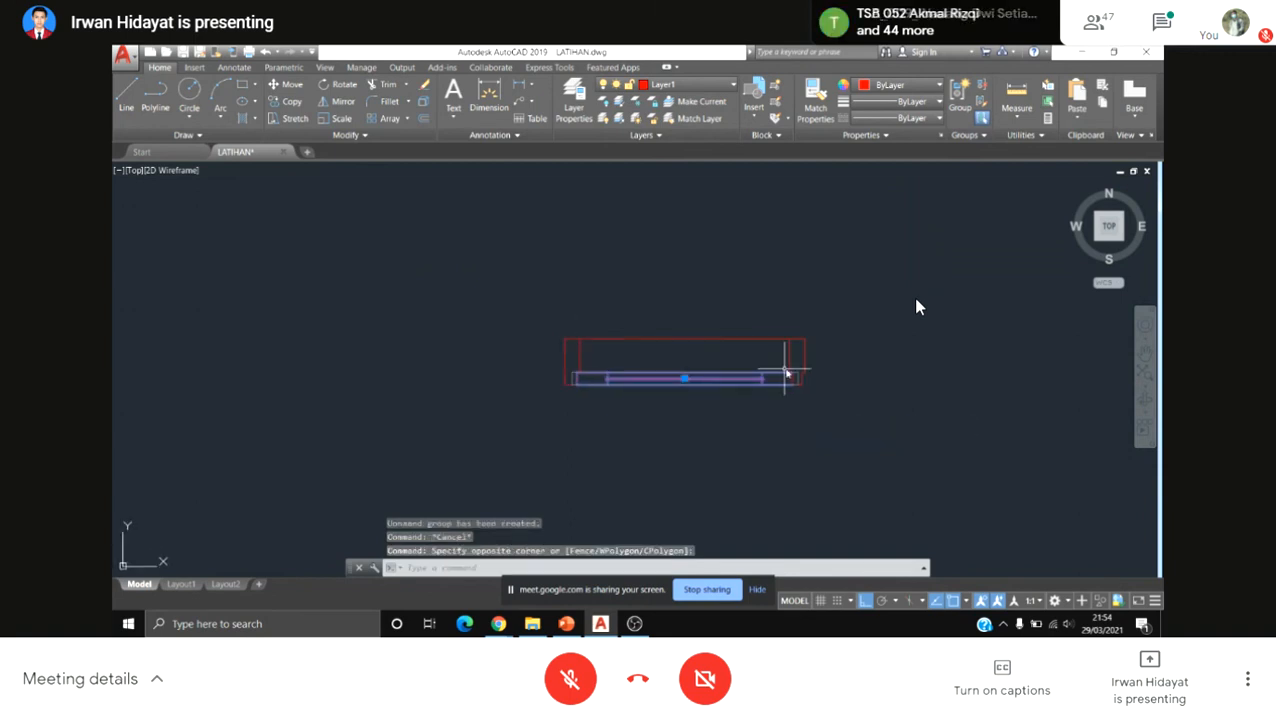
pyautogui.moveTo(783, 370); pyautogui.dragTo(712, 365, button='middle')
pyautogui.scroll(4, 712, 368)
pyautogui.write('mi')
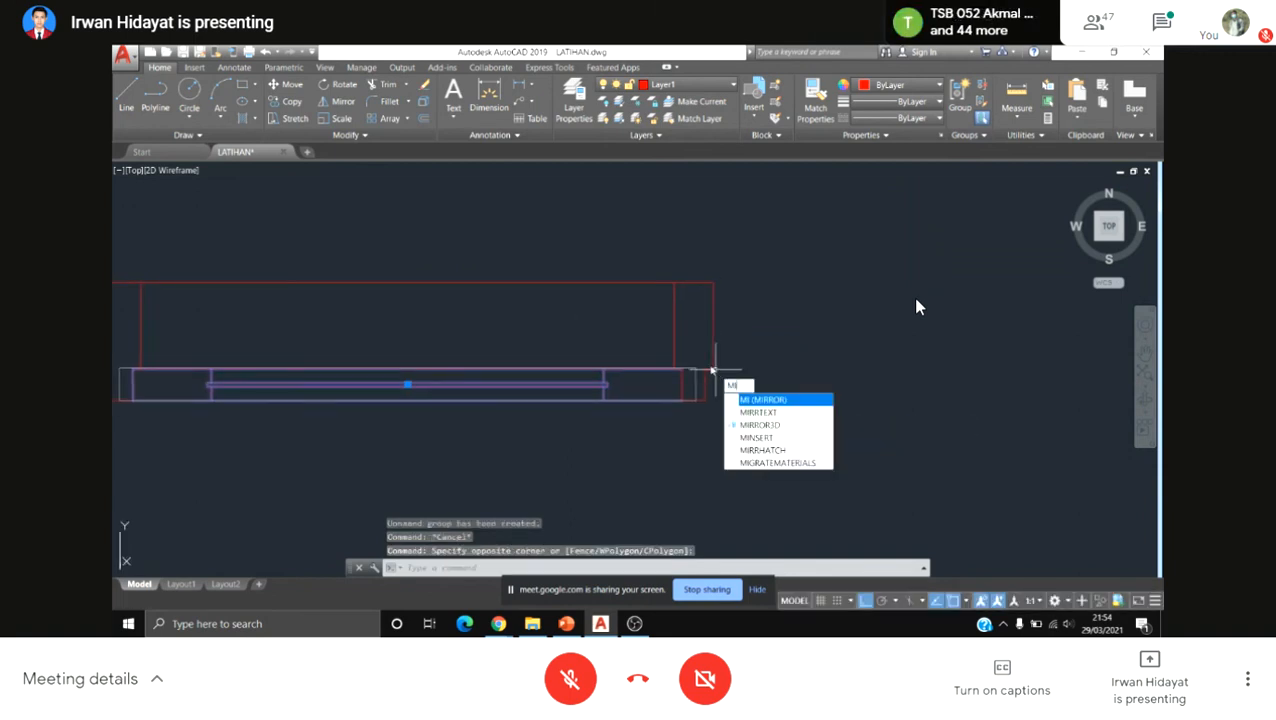
pyautogui.press('Return')
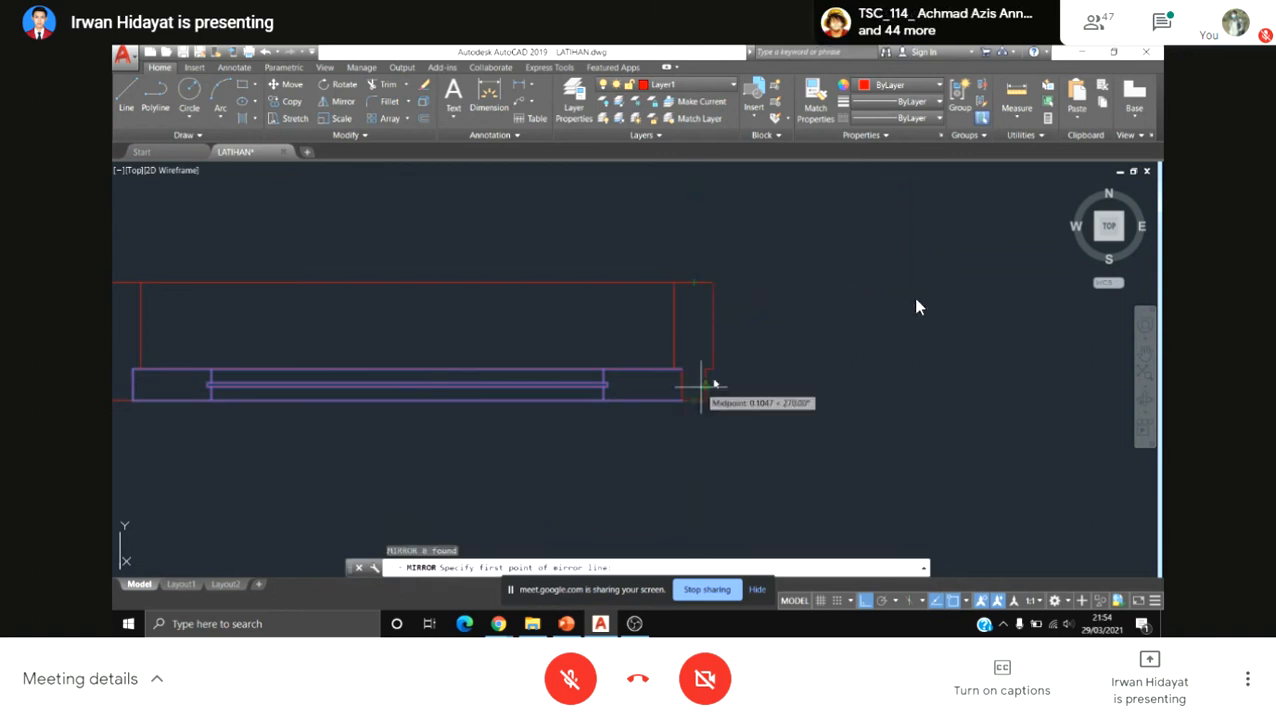
pyautogui.scroll(2, 705, 378)
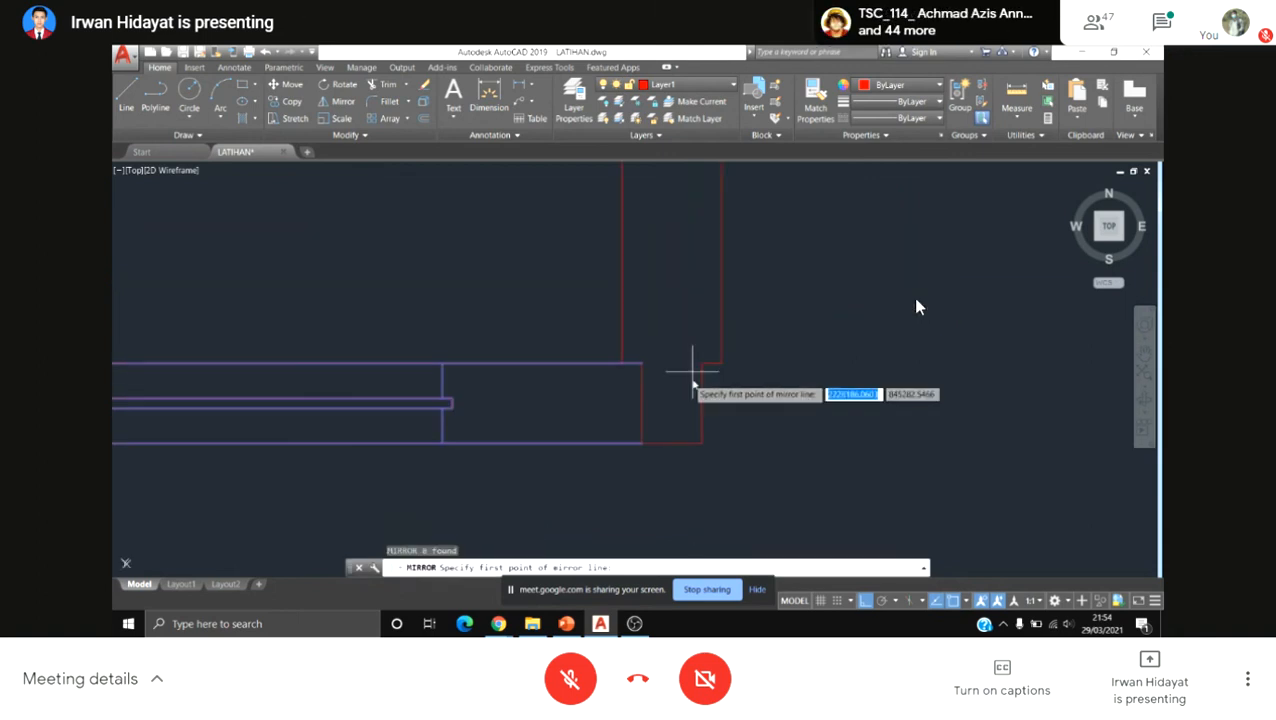
pyautogui.click(672, 445)
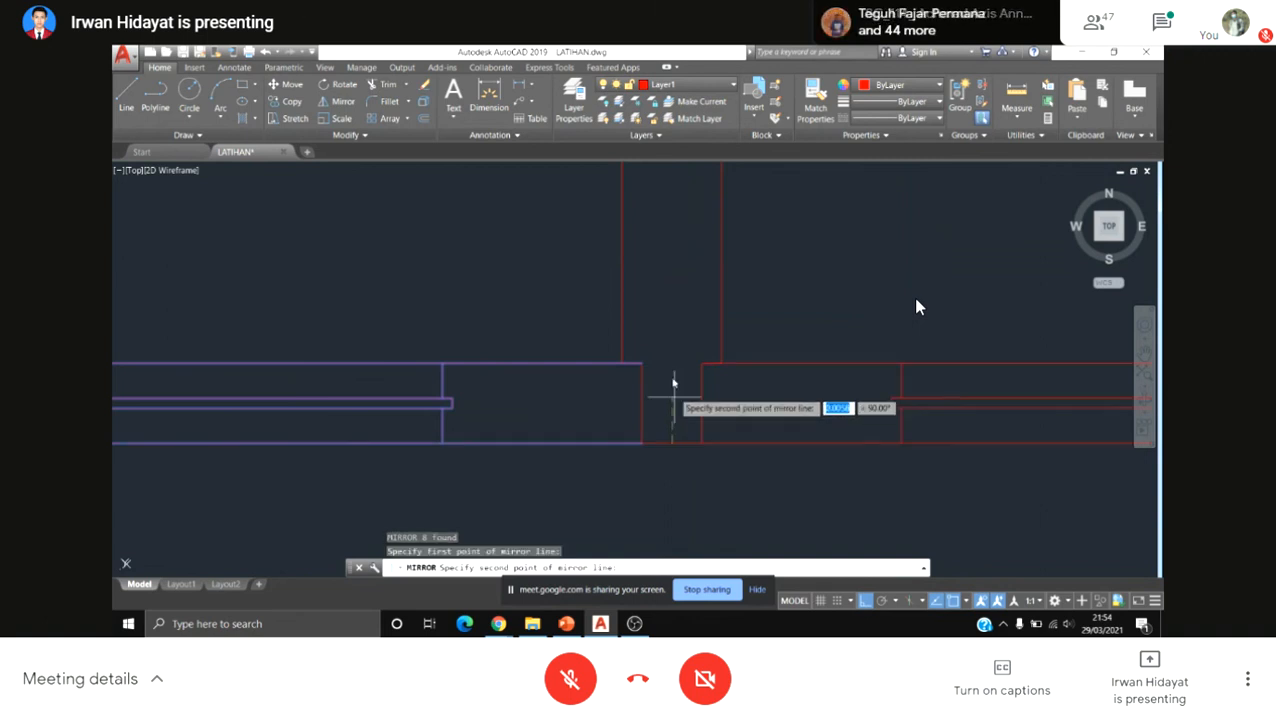
pyautogui.scroll(-2, 663, 422)
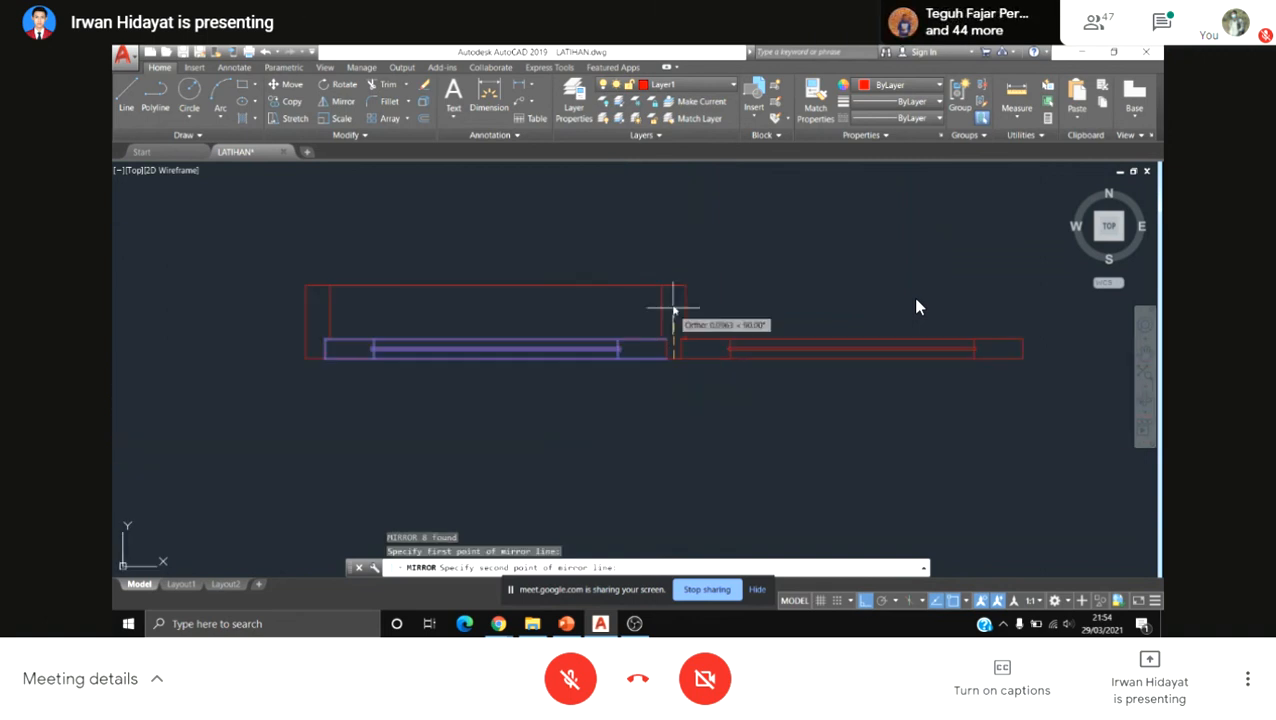
pyautogui.click(670, 238)
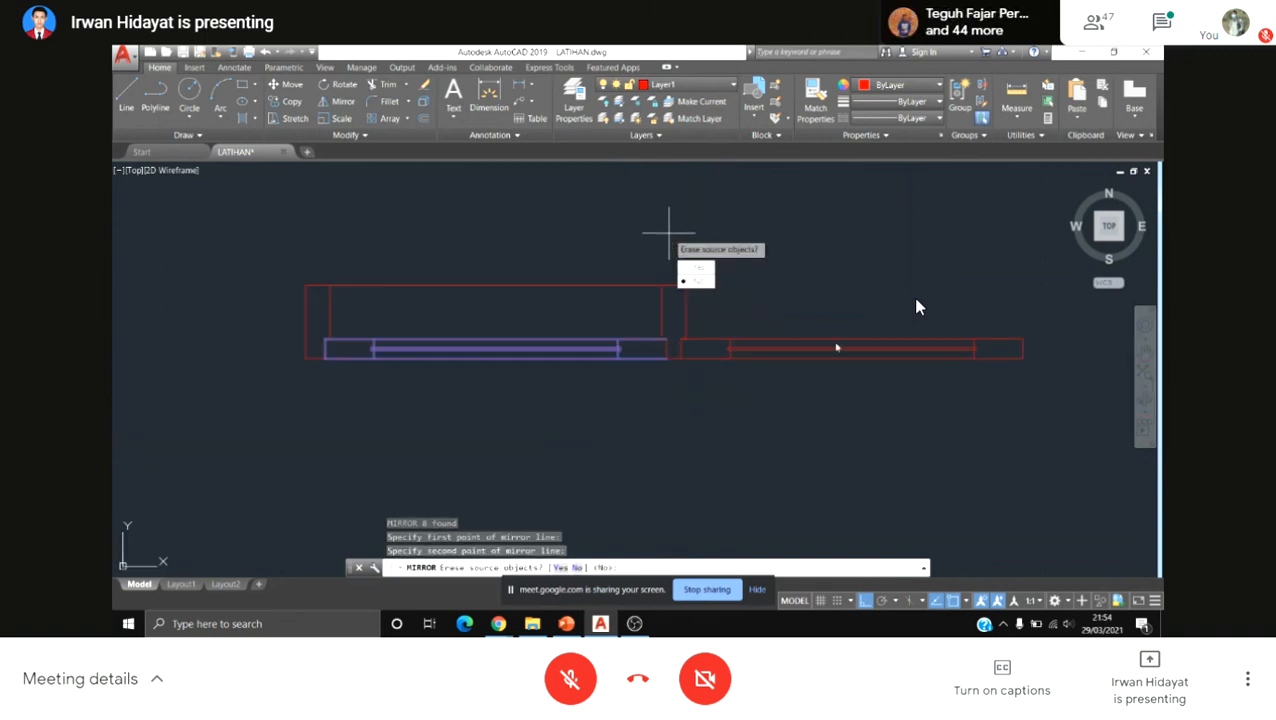
pyautogui.click(698, 281)
pyautogui.press('Escape')
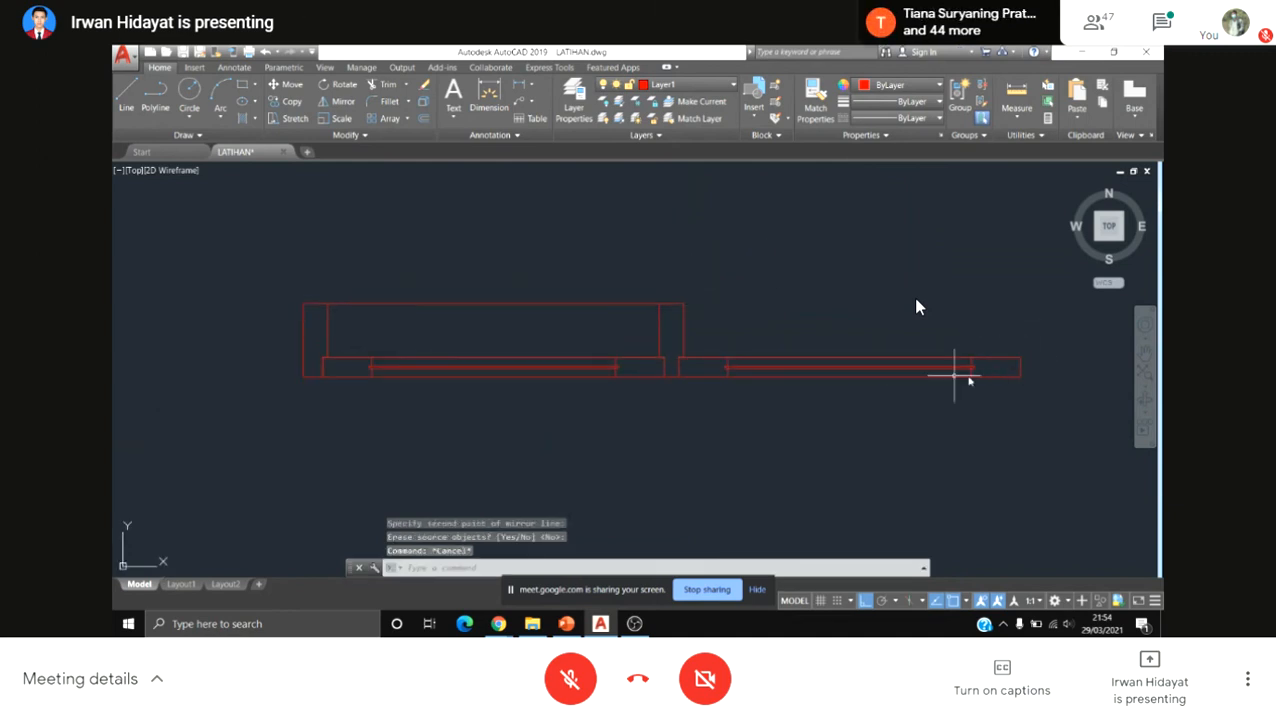
pyautogui.press('Escape')
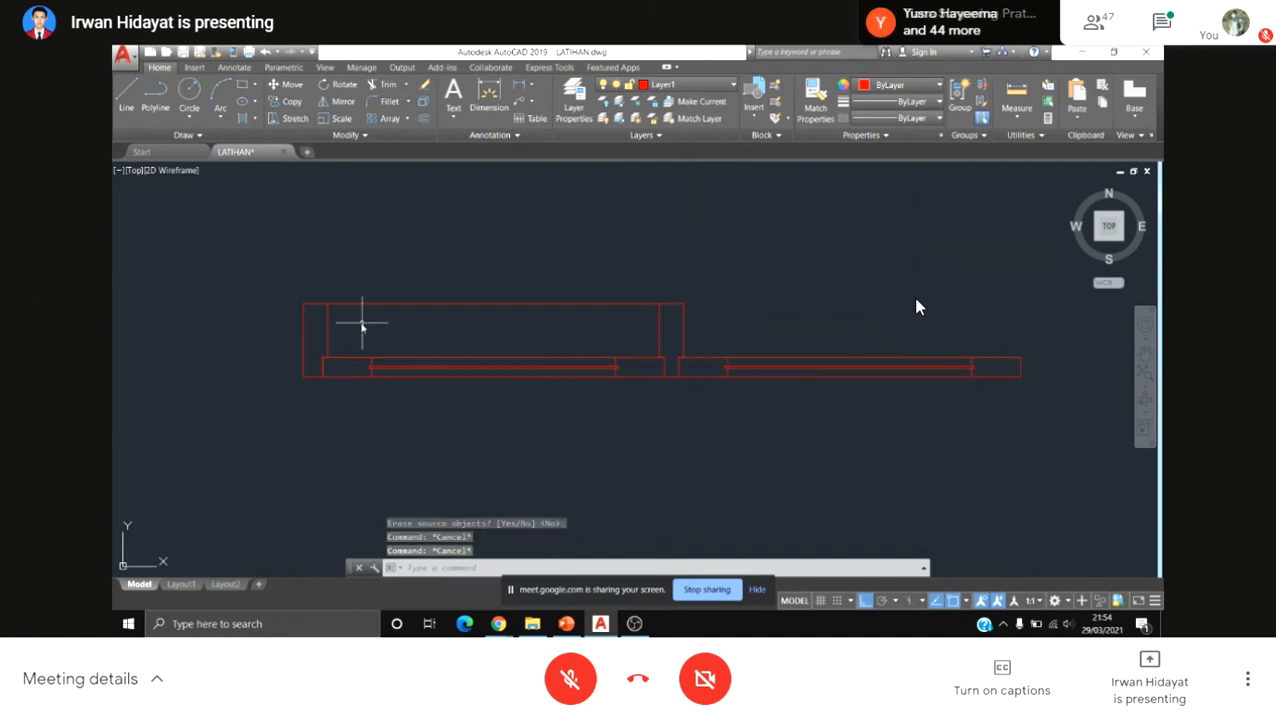
pyautogui.click(362, 322)
pyautogui.click(316, 328)
pyautogui.press('Escape')
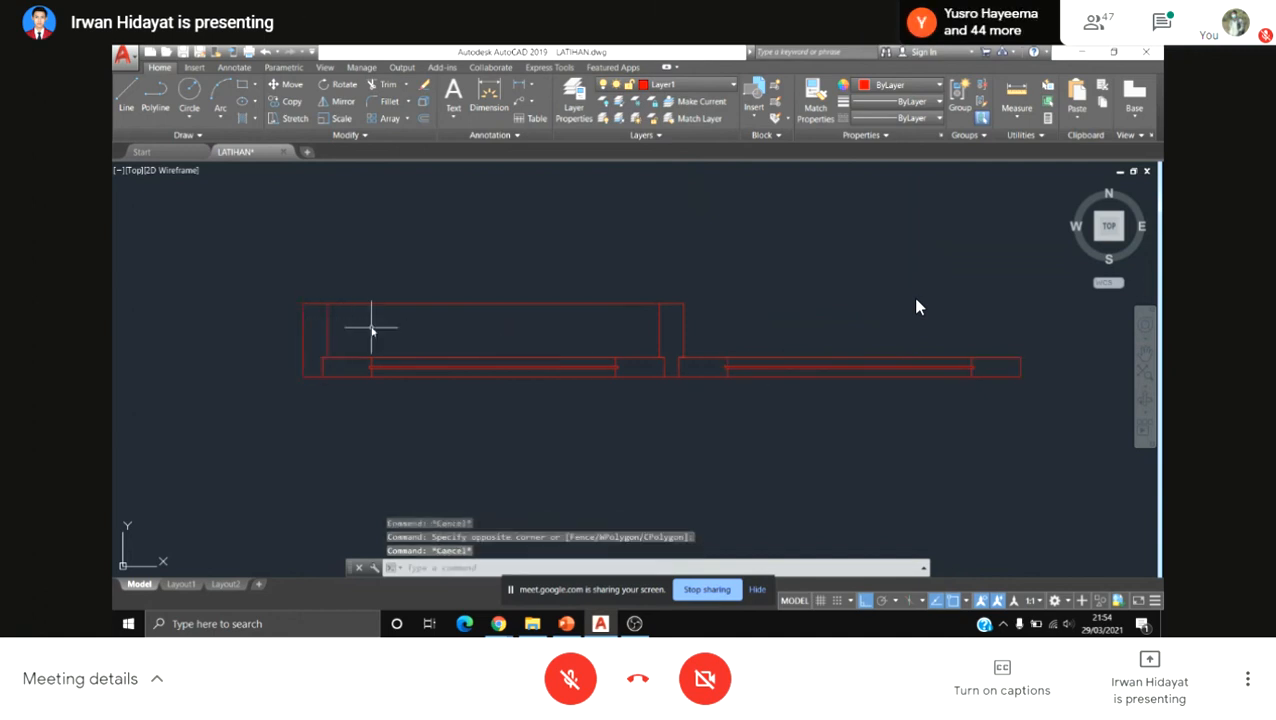
# Step: Mirror the window's left jamb about a vertical line through the middle jamb's bottom midpoint, keeping the original
pyautogui.click(372, 322)
pyautogui.click(258, 322)
pyautogui.moveTo(298, 325); pyautogui.dragTo(353, 340, button='middle')
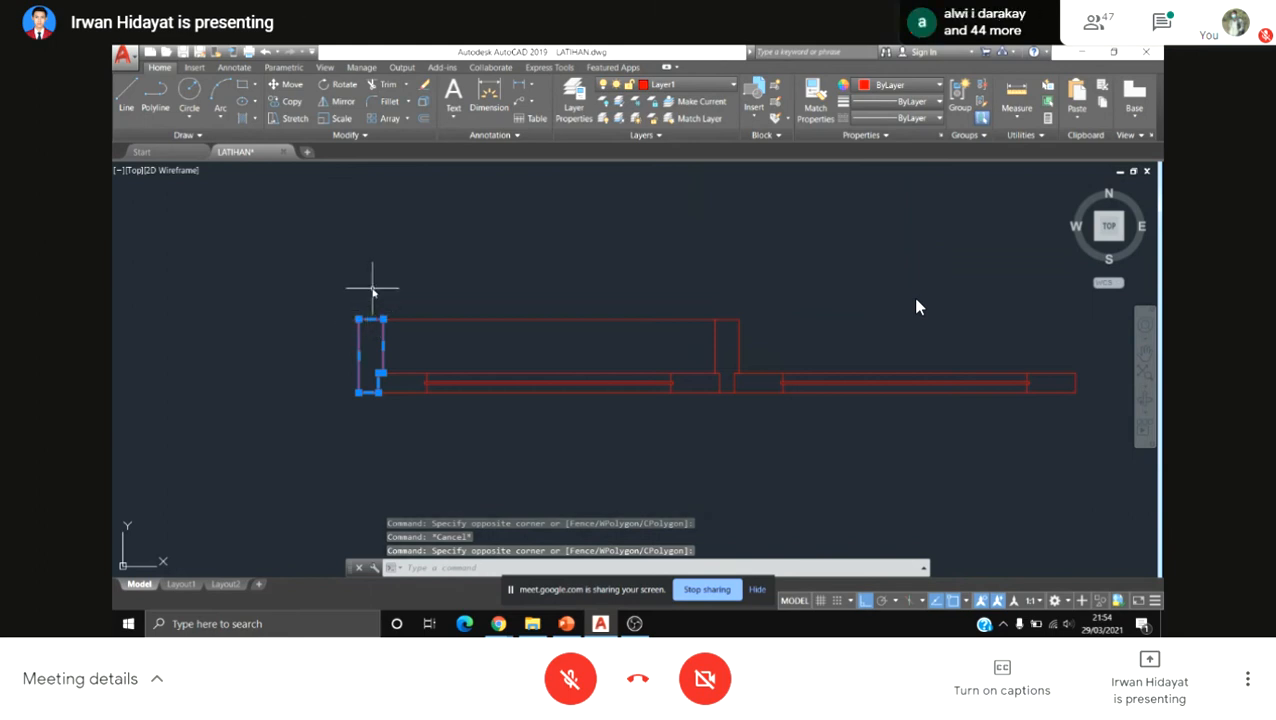
pyautogui.write('MI')
pyautogui.press('Return')
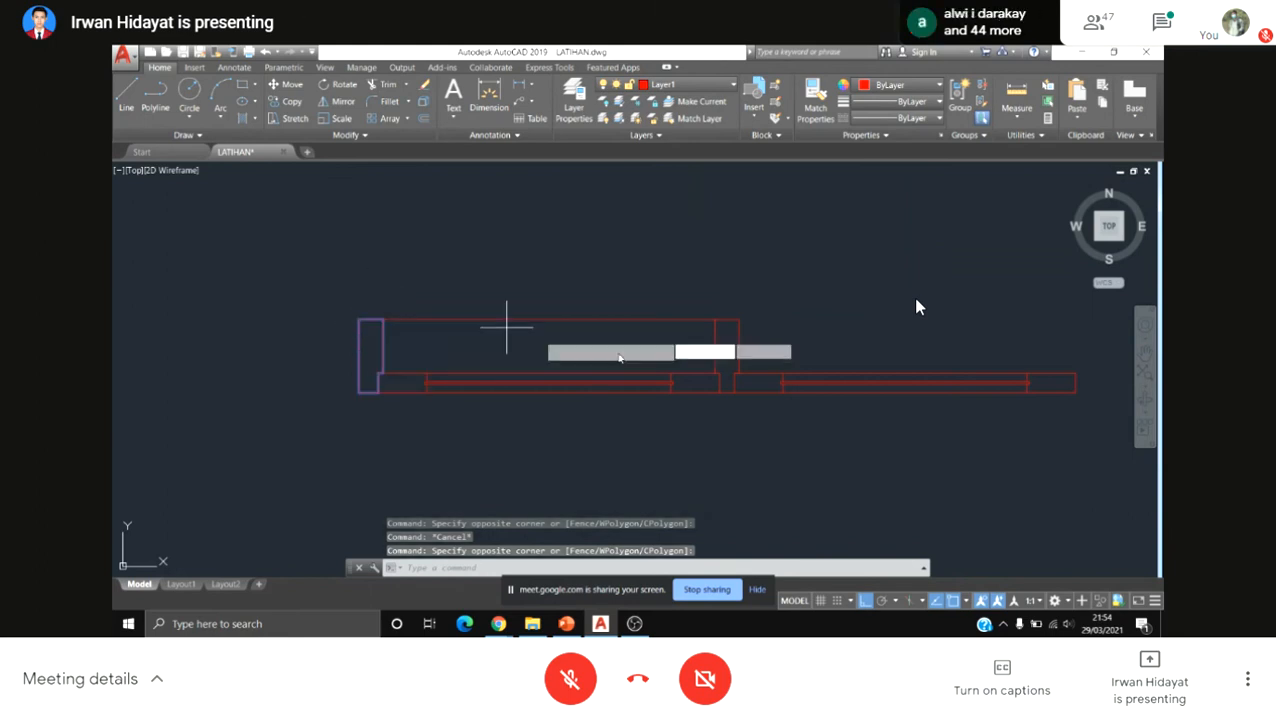
pyautogui.moveTo(942, 450); pyautogui.dragTo(897, 450, button='middle')
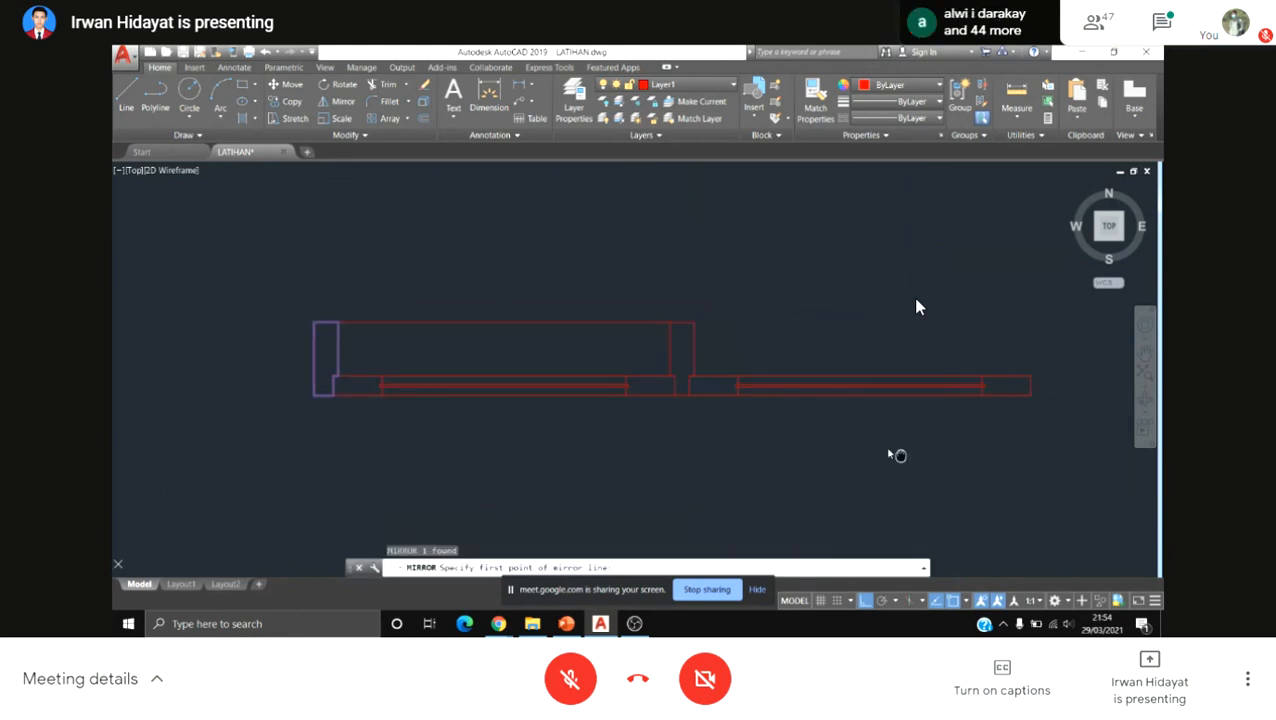
pyautogui.click(681, 396)
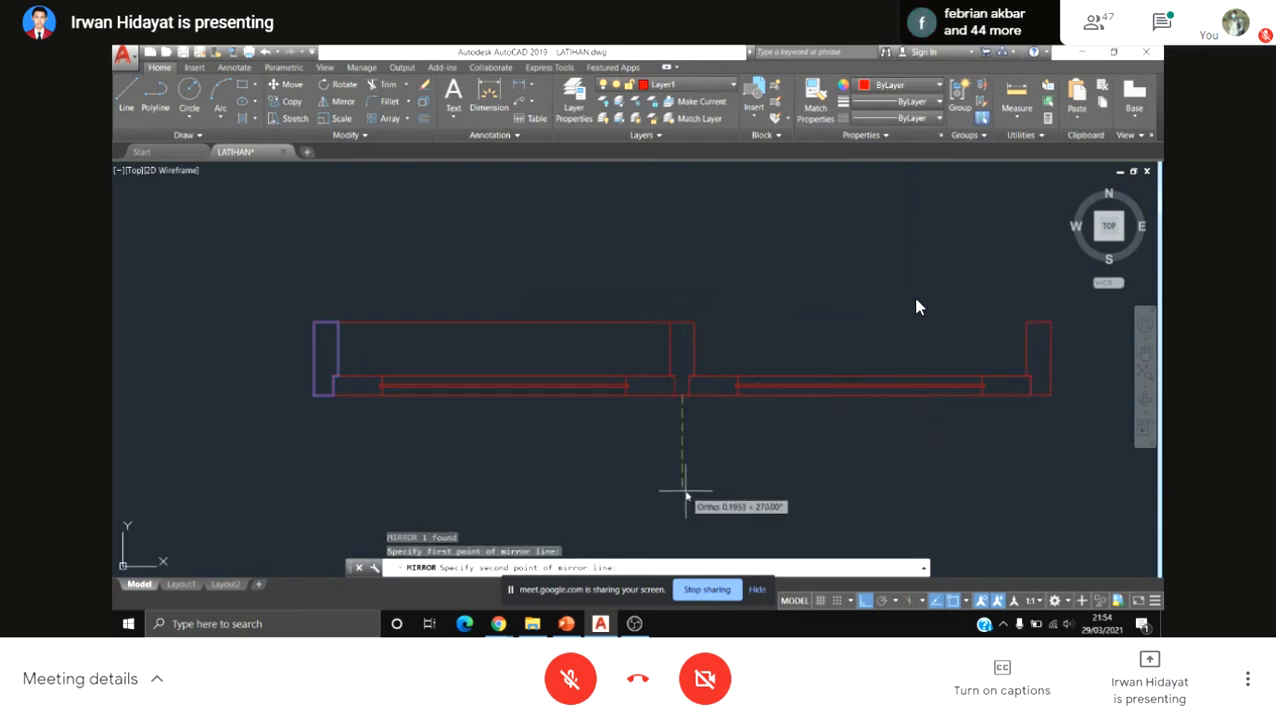
pyautogui.click(684, 490)
pyautogui.press('Return')
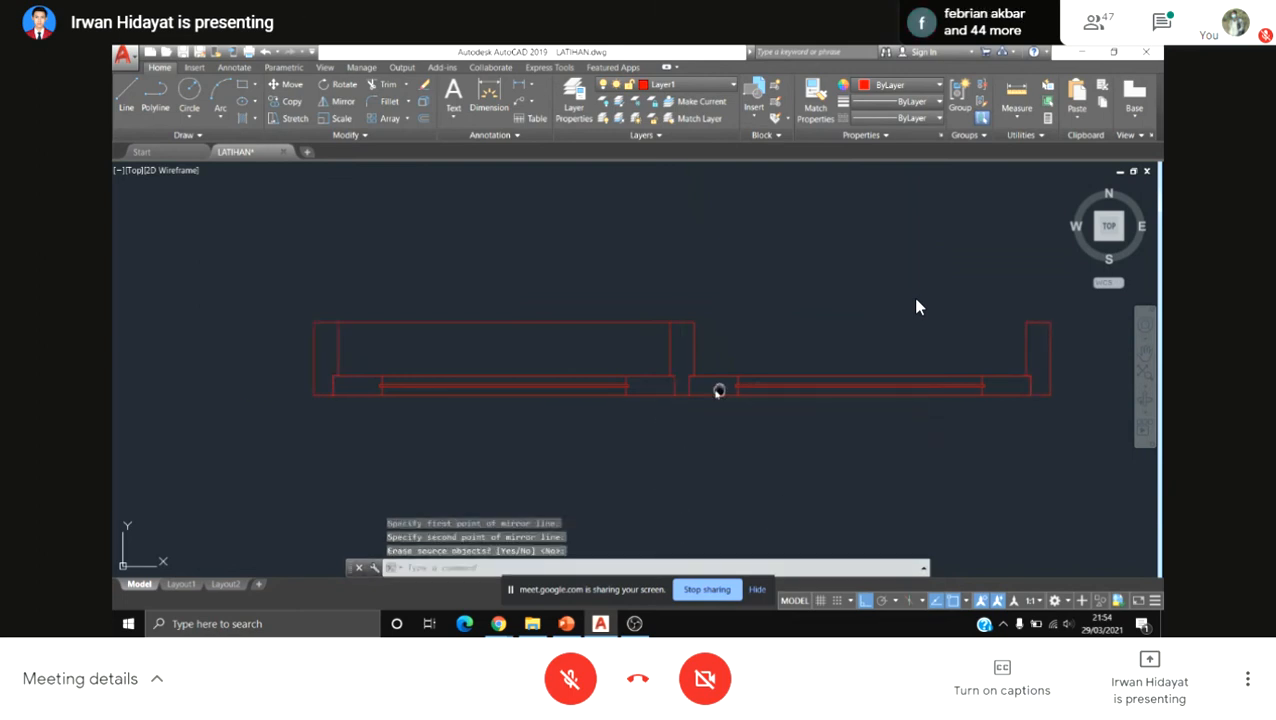
pyautogui.moveTo(718, 391); pyautogui.dragTo(652, 391, button='middle')
pyautogui.press('Escape')
pyautogui.click(564, 349)
pyautogui.click(446, 287)
pyautogui.moveTo(434, 309); pyautogui.dragTo(452, 314, button='middle')
pyautogui.press('Escape')
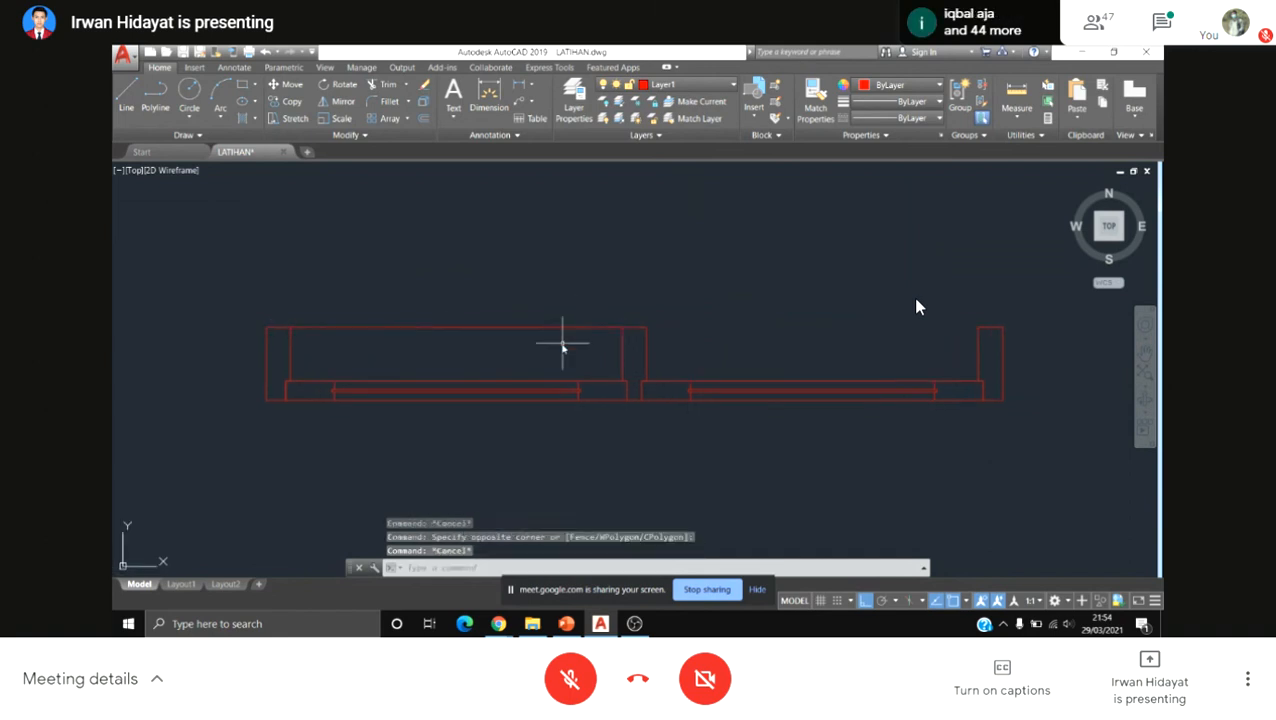
# Step: Draw a horizontal line from the middle jamb's top-right corner to the new right jamb's top-left corner
pyautogui.moveTo(718, 348); pyautogui.dragTo(598, 365, button='middle')
pyautogui.write('l')
pyautogui.press('Return')
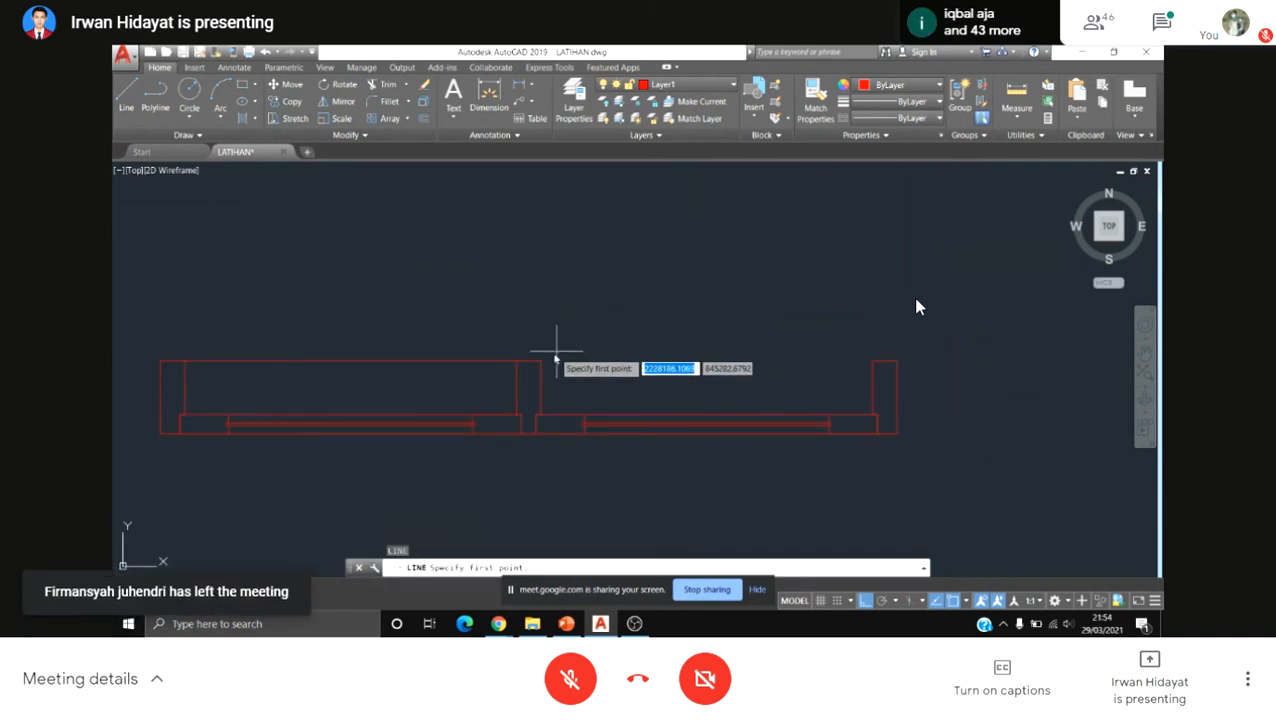
pyautogui.press('Escape')
pyautogui.write('l')
pyautogui.press('Return')
pyautogui.click(541, 360)
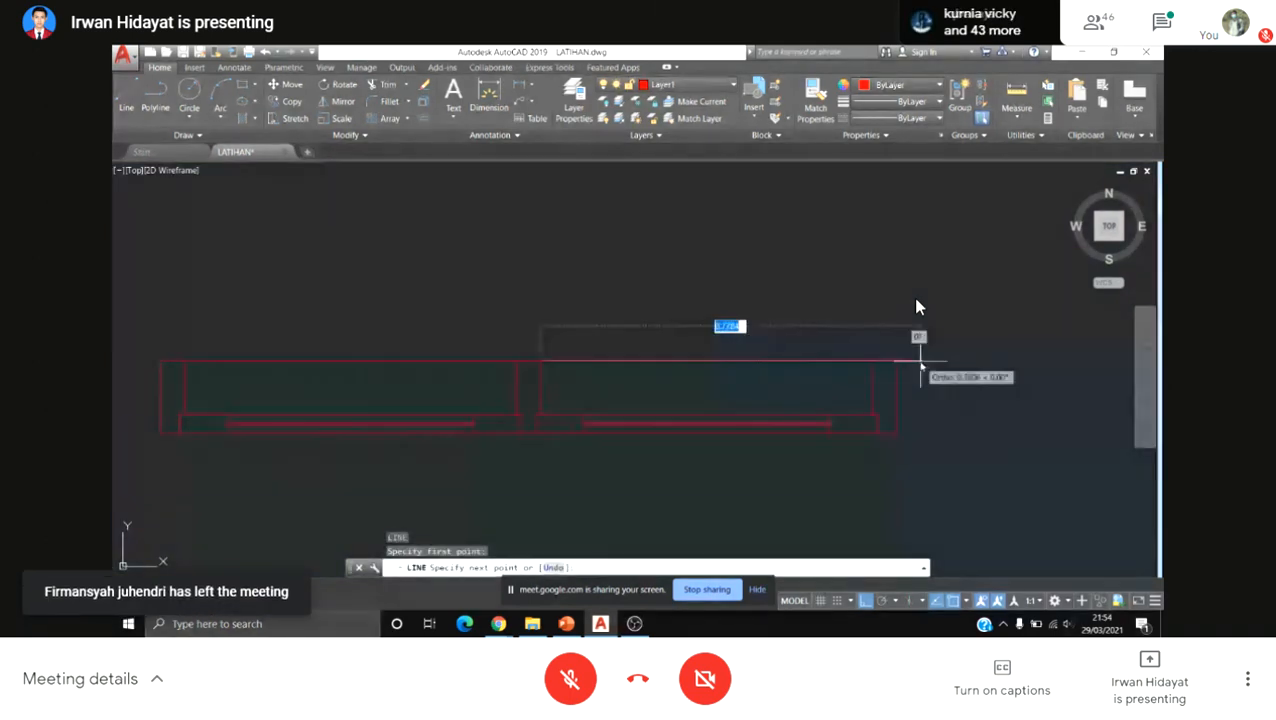
pyautogui.click(872, 361)
pyautogui.press('Escape')
pyautogui.scroll(-5, 760, 352)
pyautogui.press('Escape')
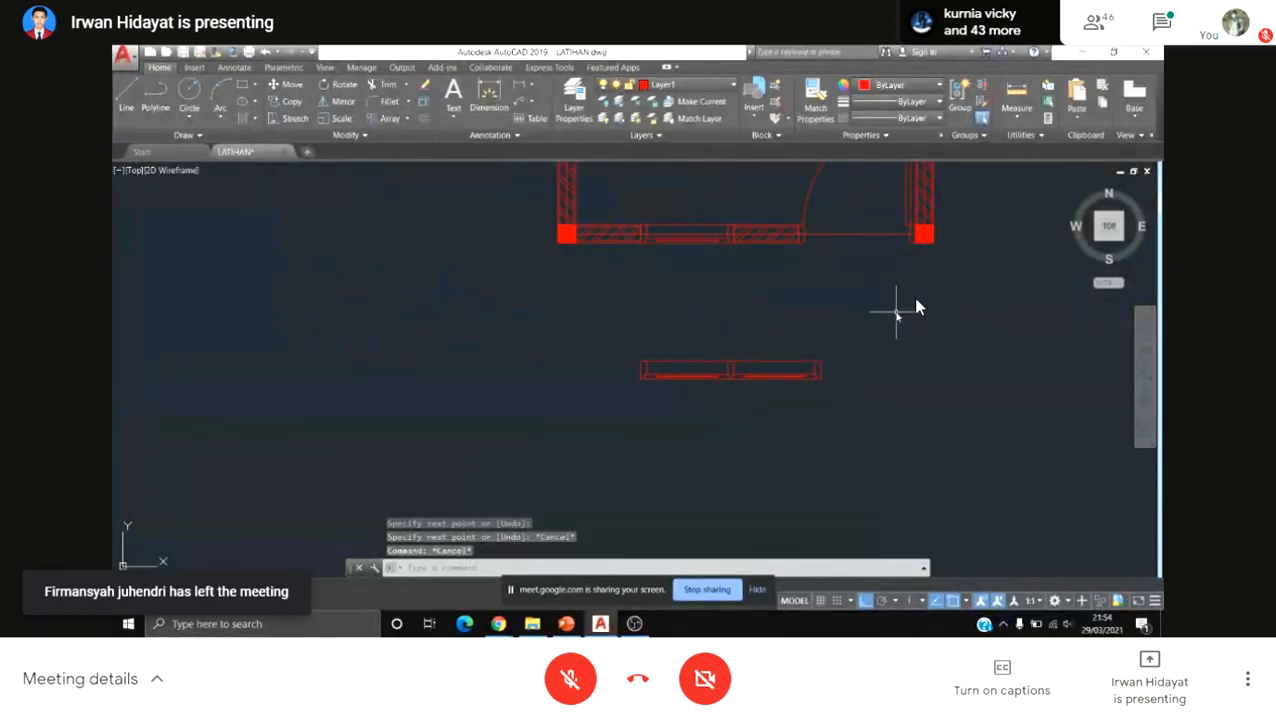
# Step: Select all parts of the double window, including jambs, panels and top lines, and combine them into one group
pyautogui.click(896, 312)
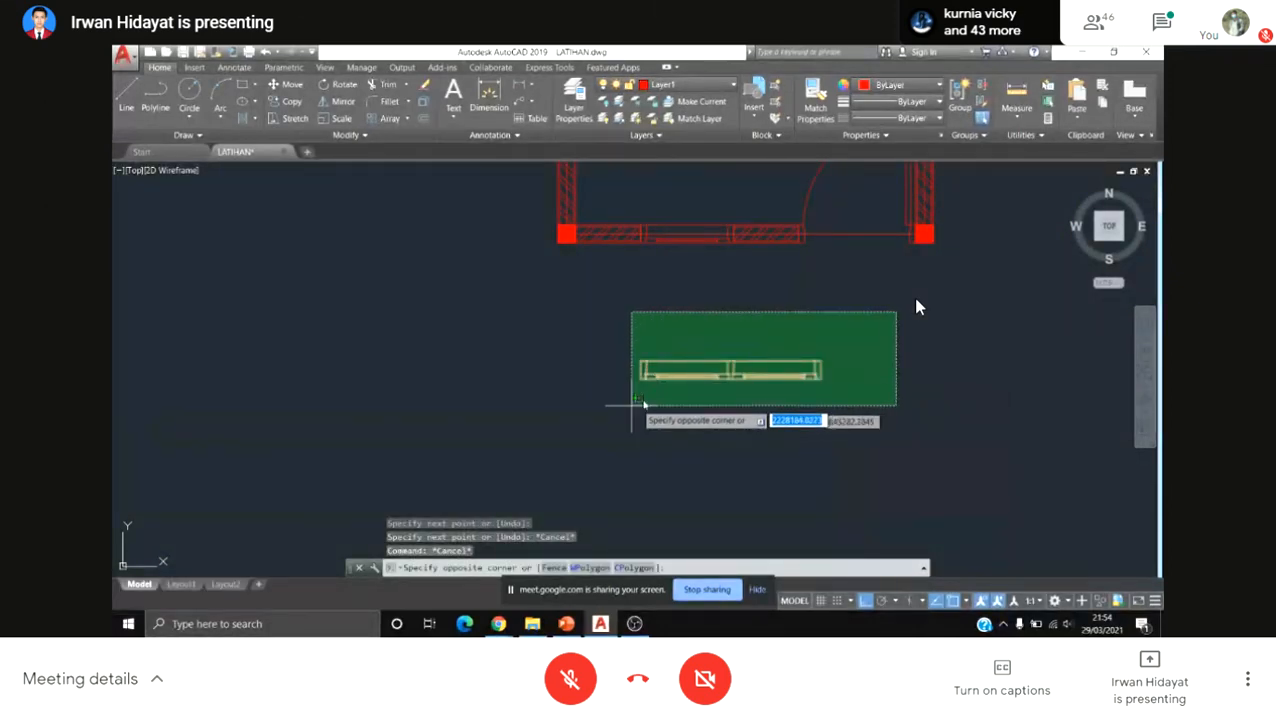
pyautogui.press('Escape')
pyautogui.click(908, 336)
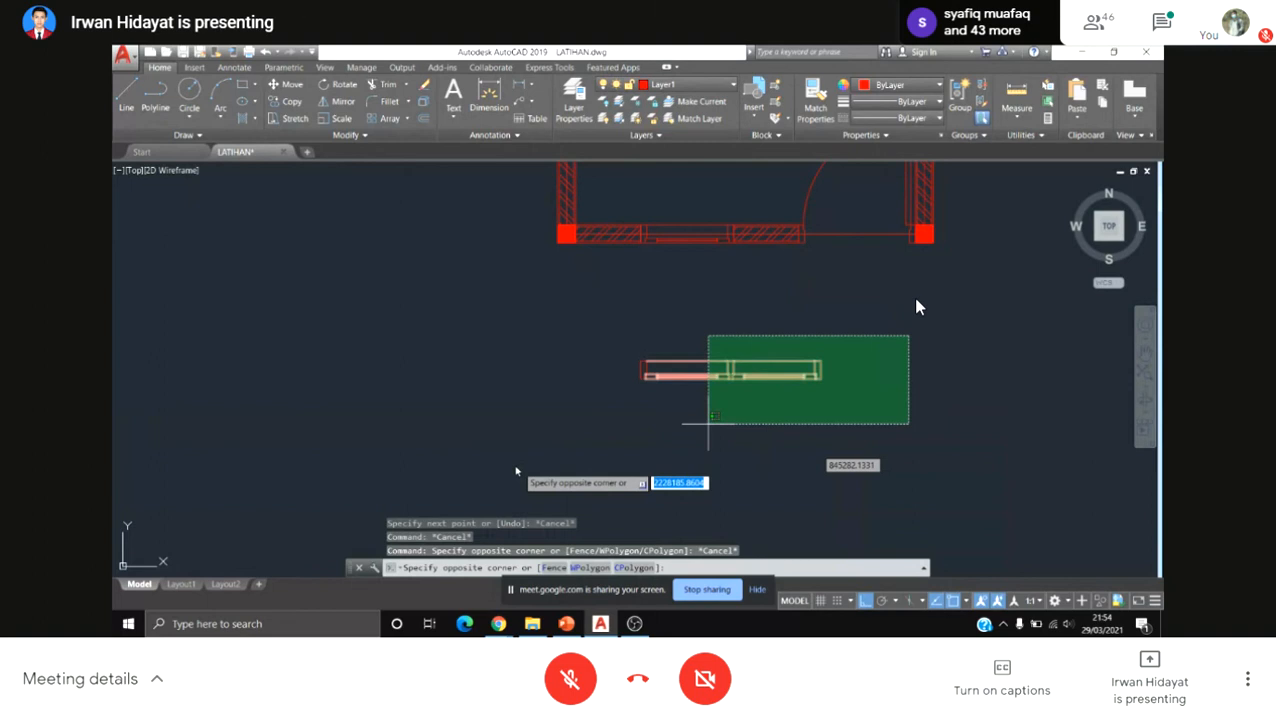
pyautogui.click(708, 423)
pyautogui.scroll(6, 723, 374)
pyautogui.rightClick(678, 330)
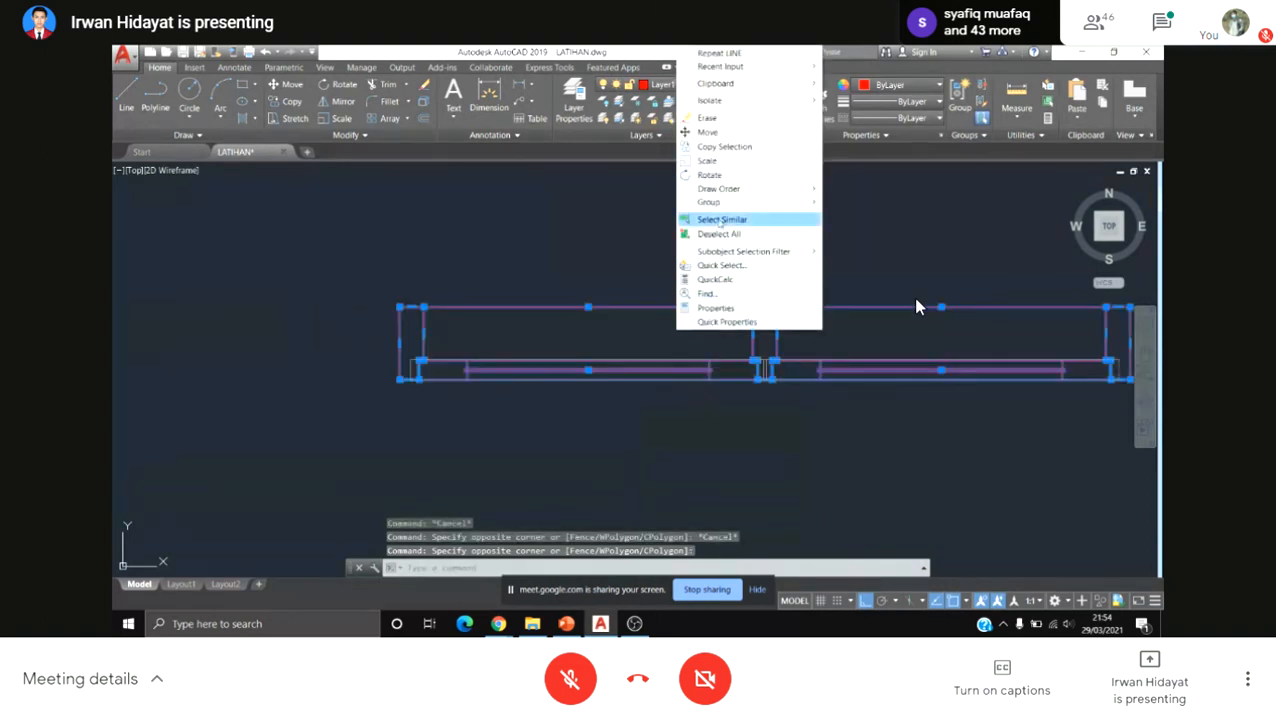
pyautogui.moveTo(710, 202)
pyautogui.click(850, 202)
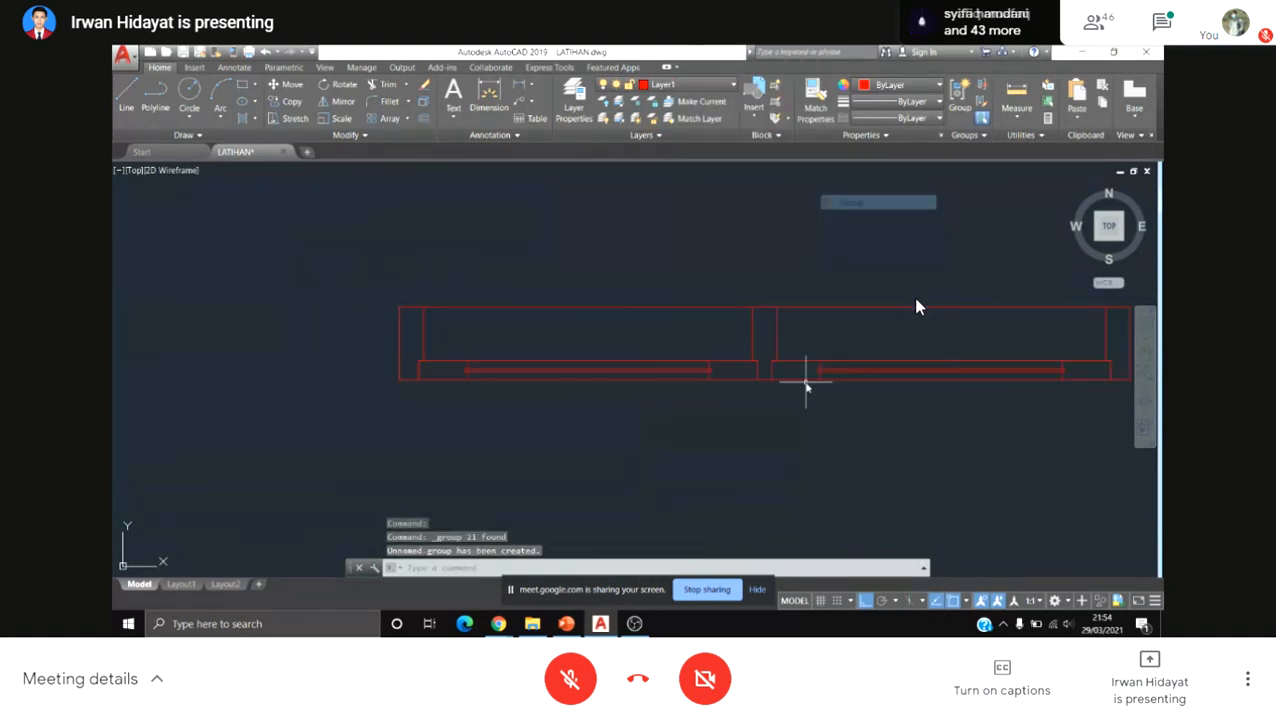
pyautogui.scroll(-4, 806, 382)
pyautogui.moveTo(806, 382)
pyautogui.mouseDown(button='middle')
pyautogui.moveTo(740, 403)
pyautogui.moveTo(755, 441)
pyautogui.moveTo(698, 441)
pyautogui.moveTo(726, 425)
pyautogui.moveTo(709, 441)
pyautogui.moveTo(658, 420)
pyautogui.mouseUp(button='middle')
pyautogui.scroll(-2, 740, 403)
pyautogui.click(814, 342)
pyautogui.click(630, 436)
pyautogui.scroll(-2, 630, 440)
pyautogui.scroll(2, 755, 445)
pyautogui.press('Escape')
pyautogui.click(760, 402)
pyautogui.click(704, 478)
pyautogui.scroll(-2, 716, 442)
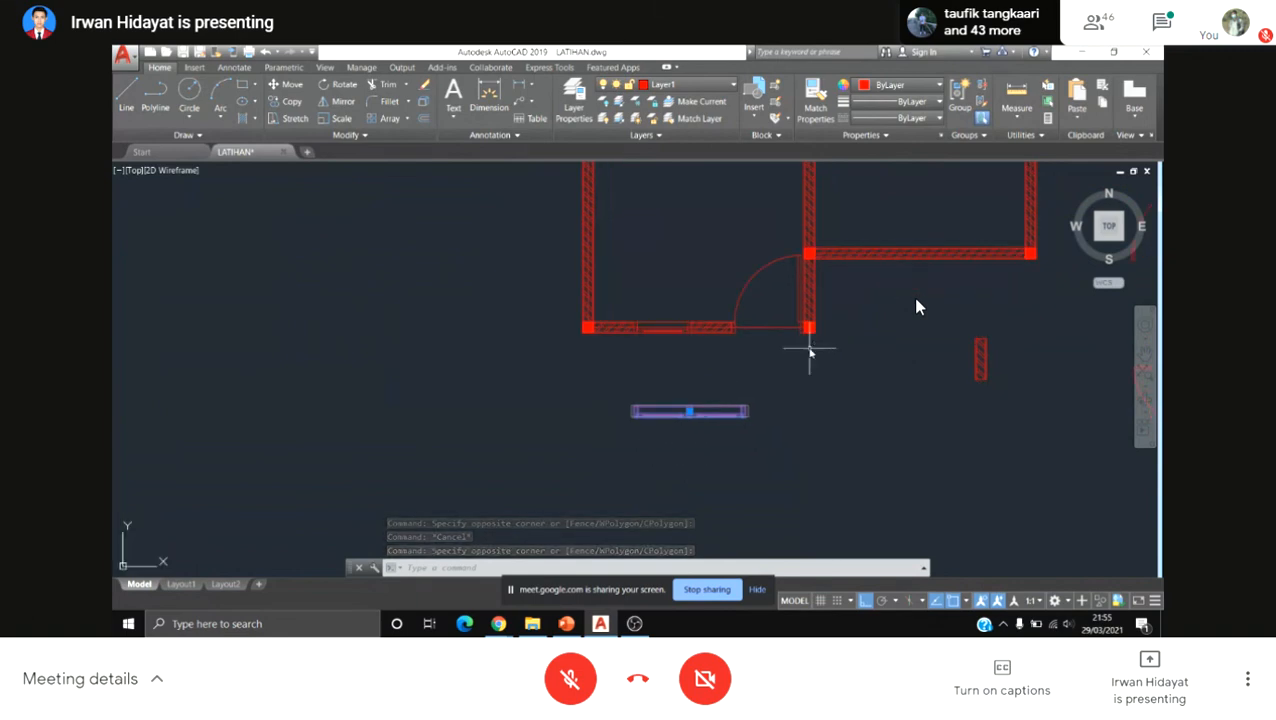
pyautogui.moveTo(785, 356); pyautogui.dragTo(783, 350, button='middle')
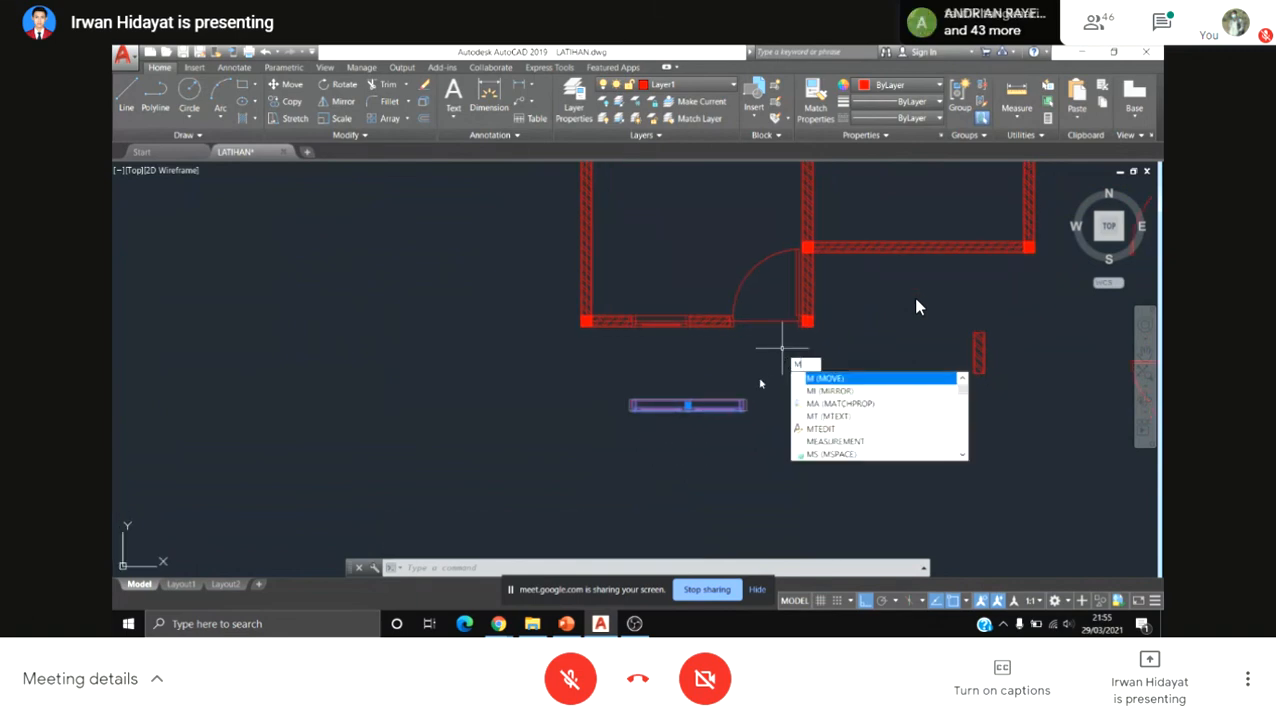
pyautogui.press('Escape')
# Step: Move the double window from its top-edge midpoint to the midpoint of the lower-right room's bottom wall's upper edge
pyautogui.click(761, 382)
pyautogui.click(672, 450)
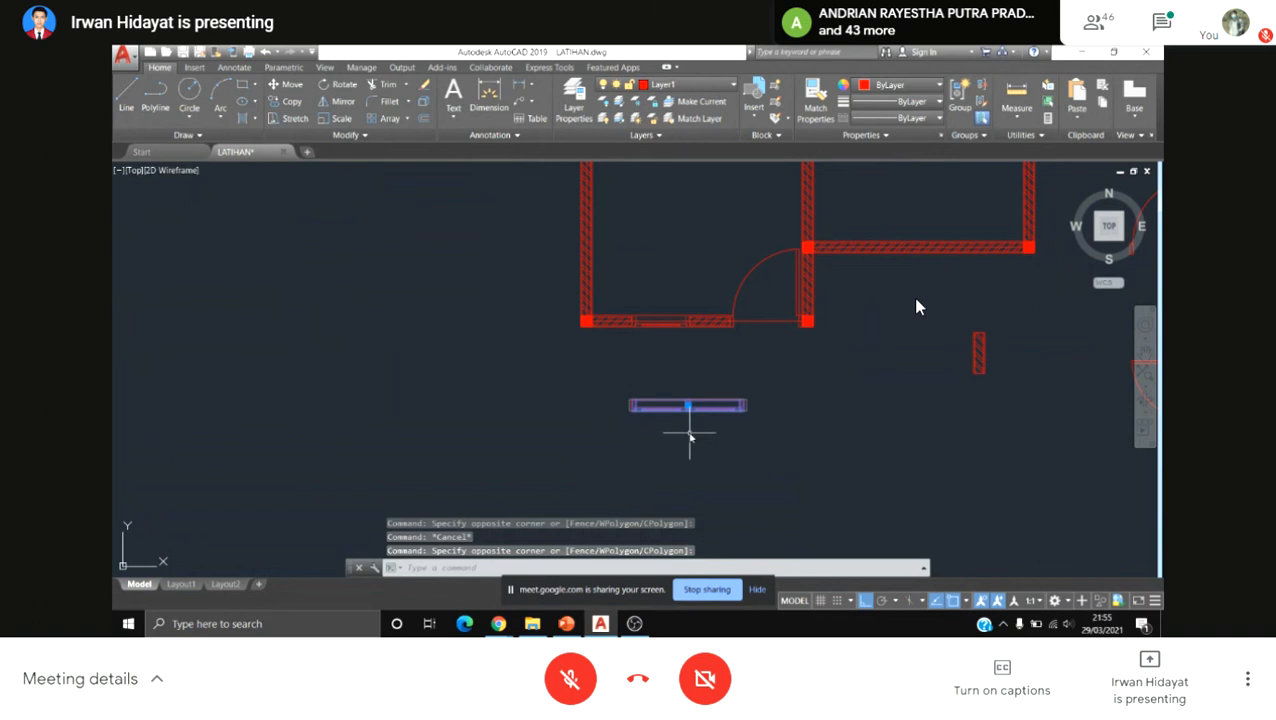
pyautogui.write('m')
pyautogui.press('Return')
pyautogui.scroll(8, 684, 394)
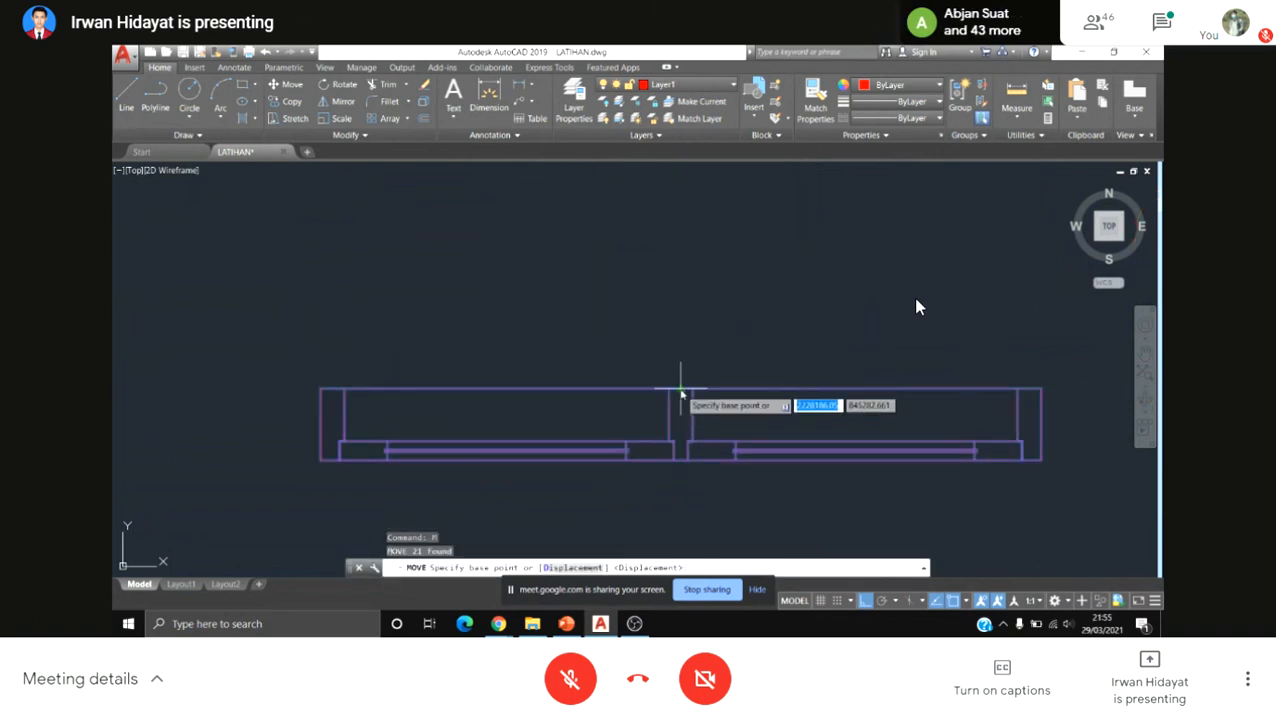
pyautogui.click(680, 393)
pyautogui.scroll(-5, 681, 478)
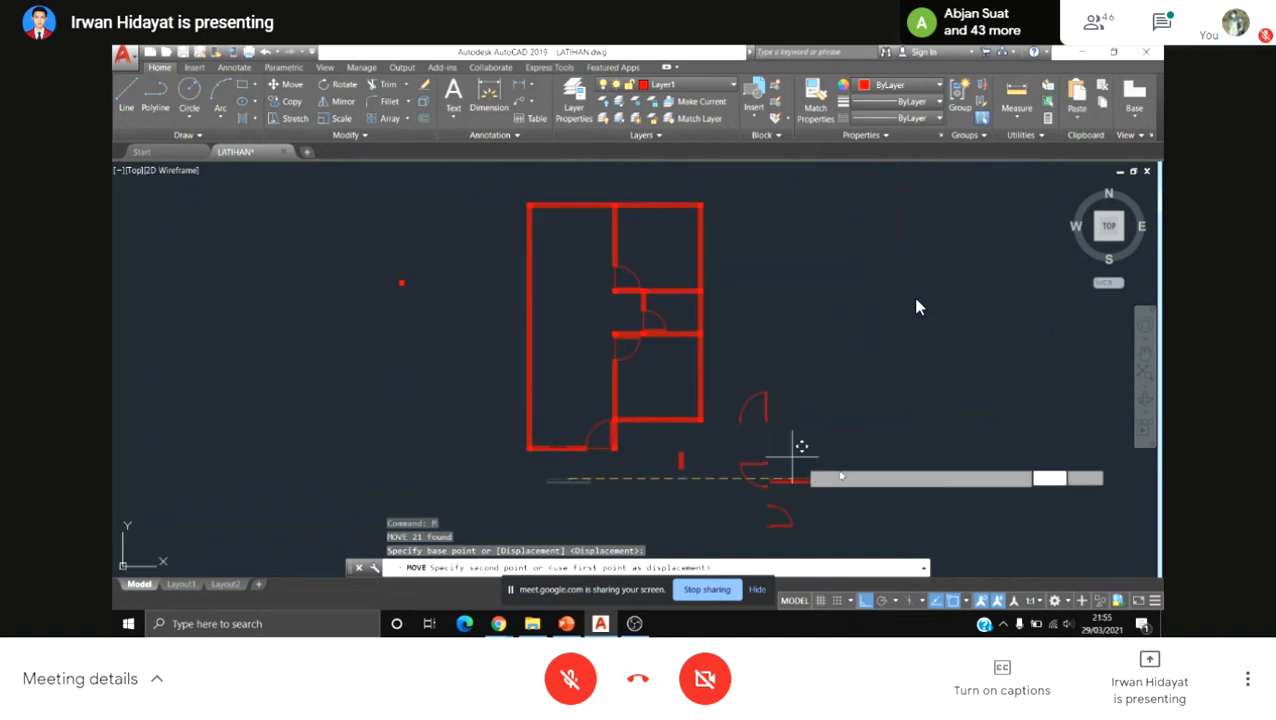
pyautogui.scroll(2, 826, 424)
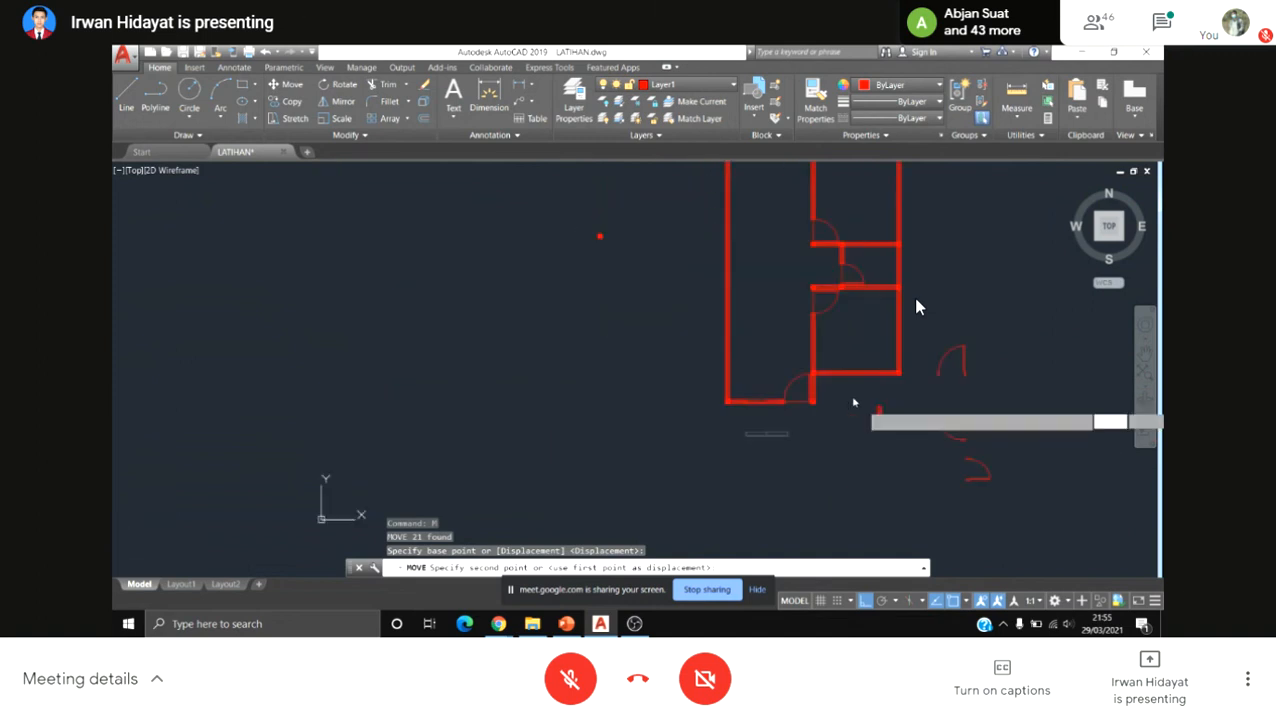
pyautogui.click(866, 601)
pyautogui.scroll(4, 905, 362)
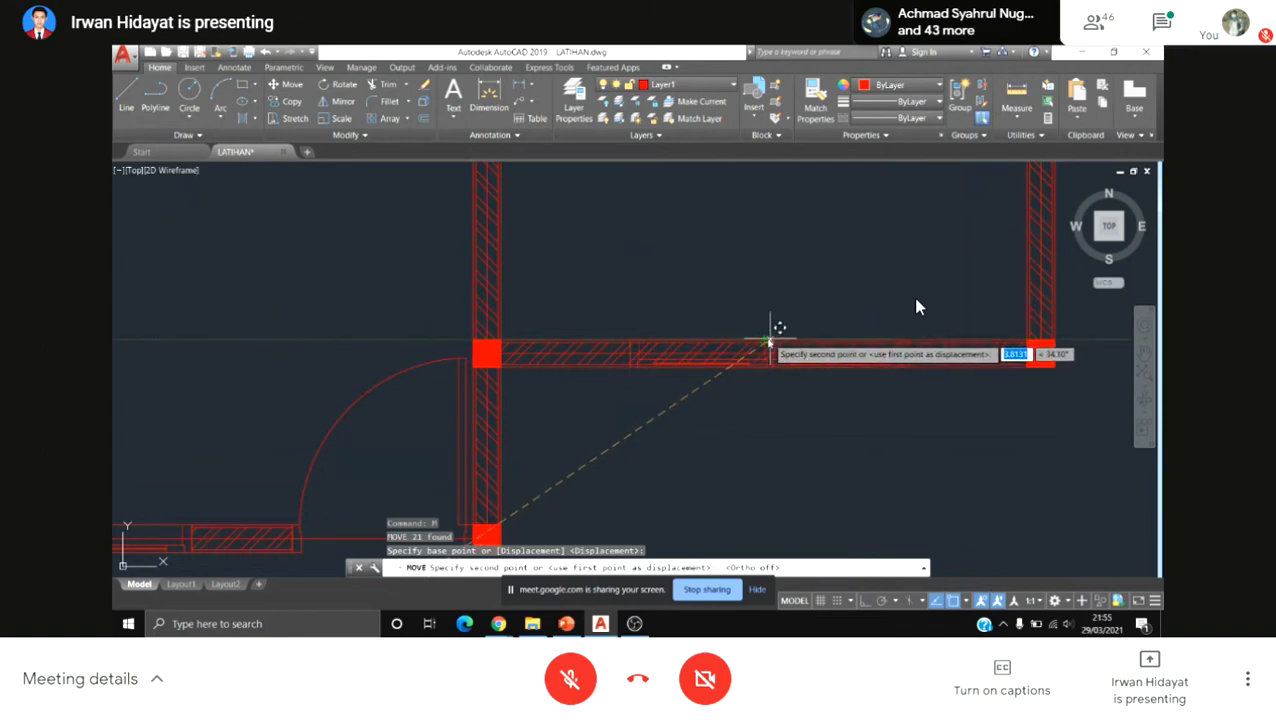
pyautogui.click(768, 342)
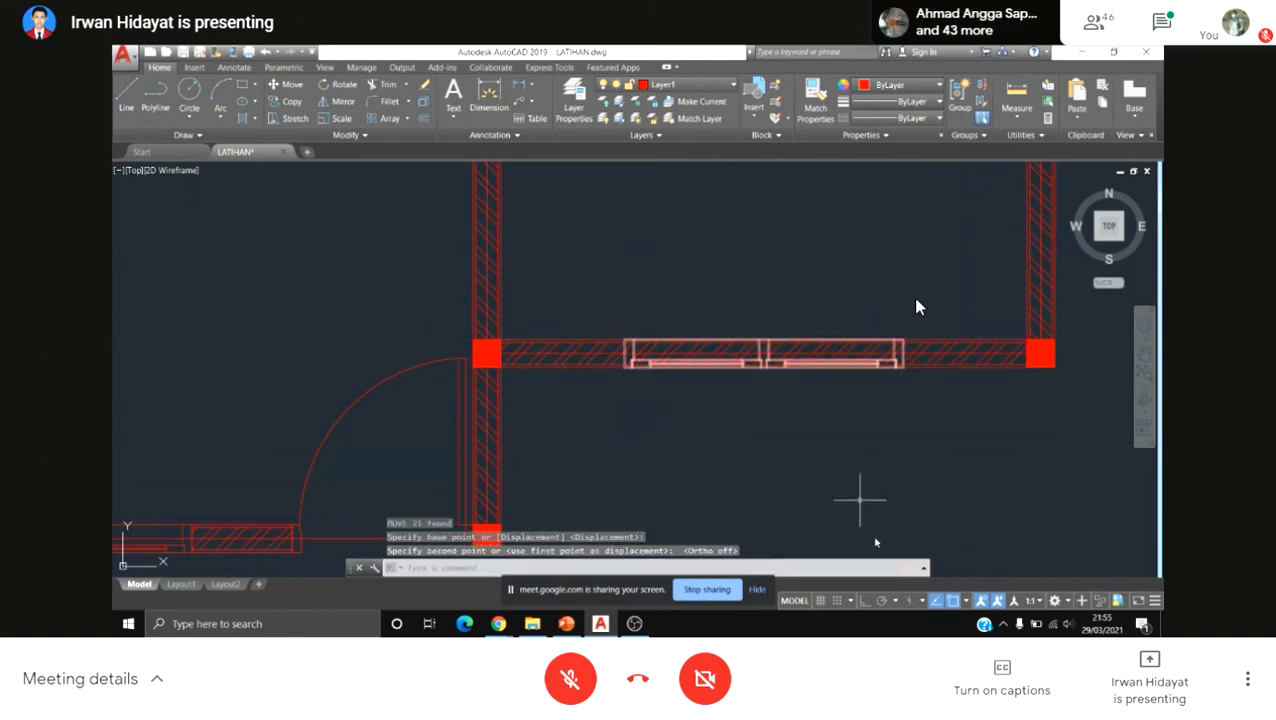
pyautogui.press('Escape')
# Step: Shorten the lower-right room's bottom hatched wall horizontally so it ends at the double window's left edge
pyautogui.click(968, 352)
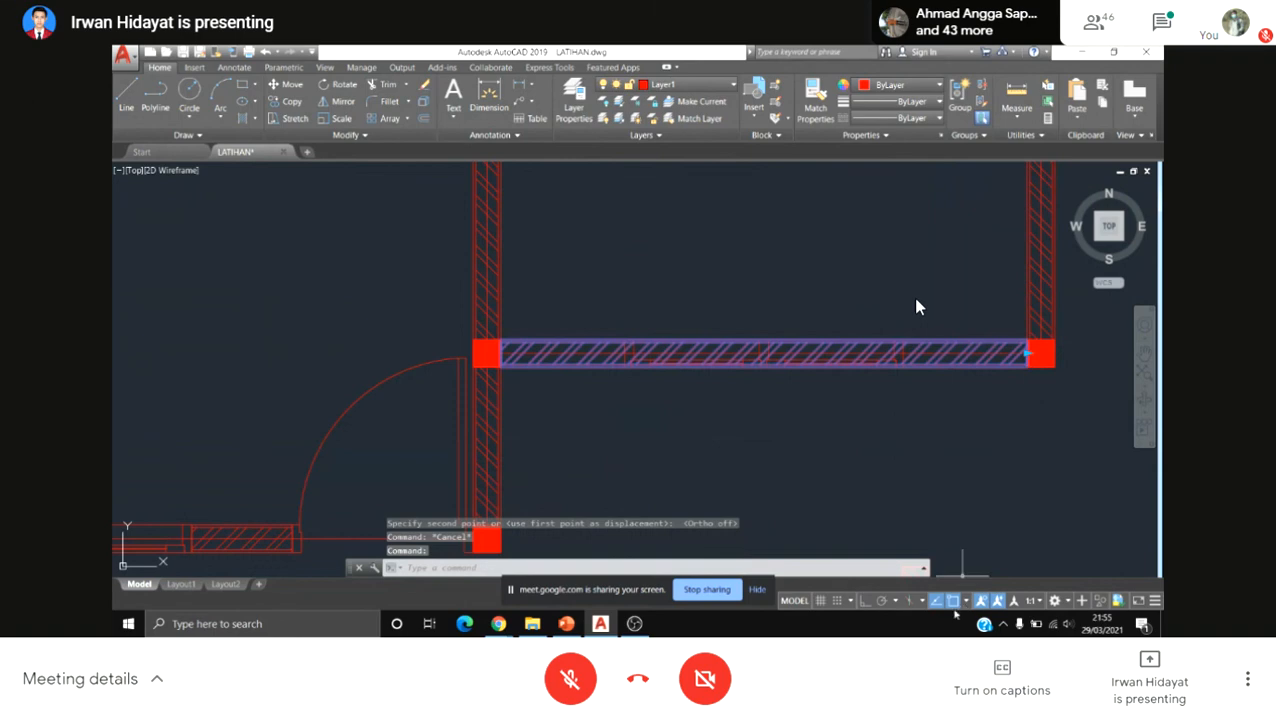
pyautogui.press('F8')
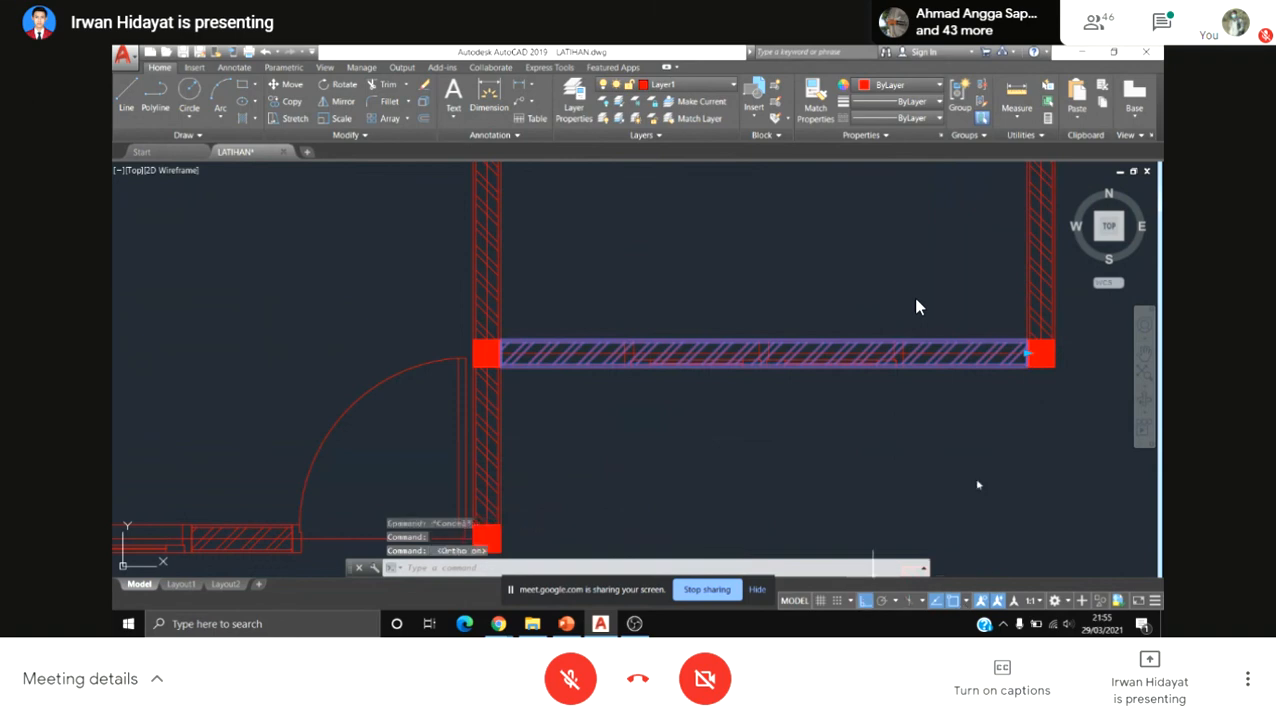
pyautogui.click(1030, 354)
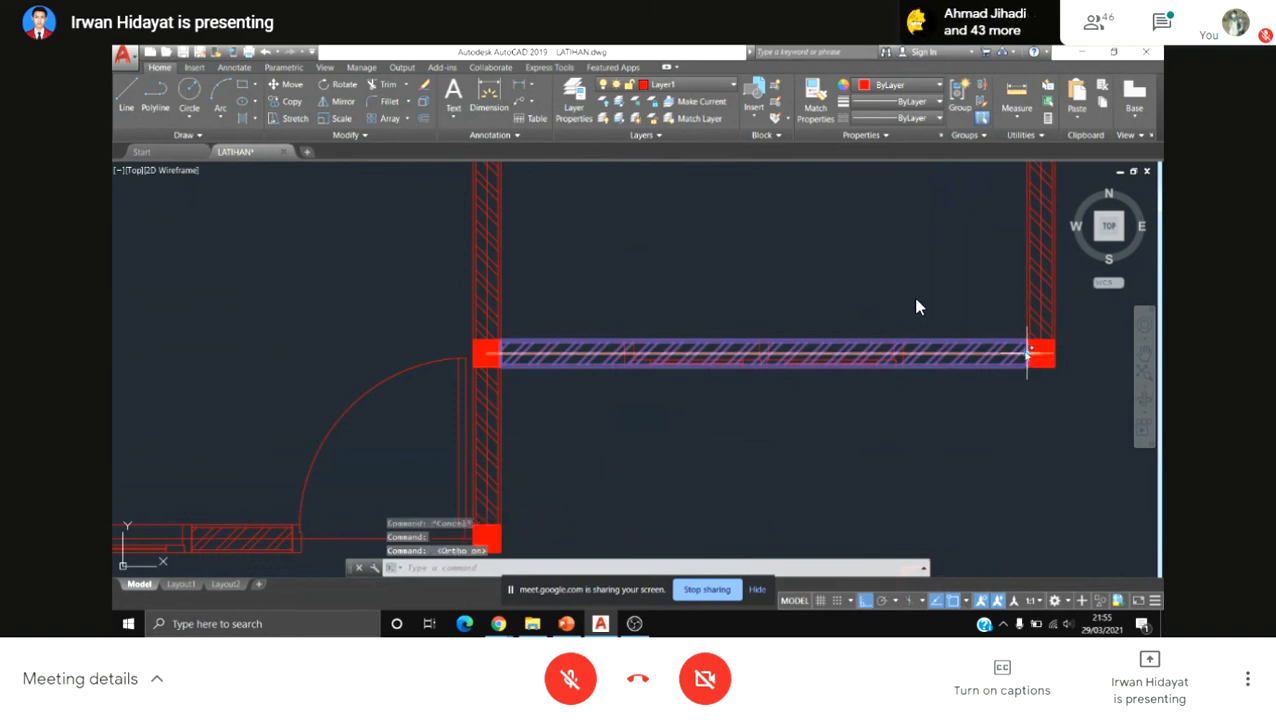
pyautogui.click(626, 352)
pyautogui.press('Escape')
# Step: Copy the shortened wall segment from its bottom-left corner to the double window's bottom-right corner to fill the remaining wall
pyautogui.moveTo(579, 348); pyautogui.dragTo(595, 354, button='middle')
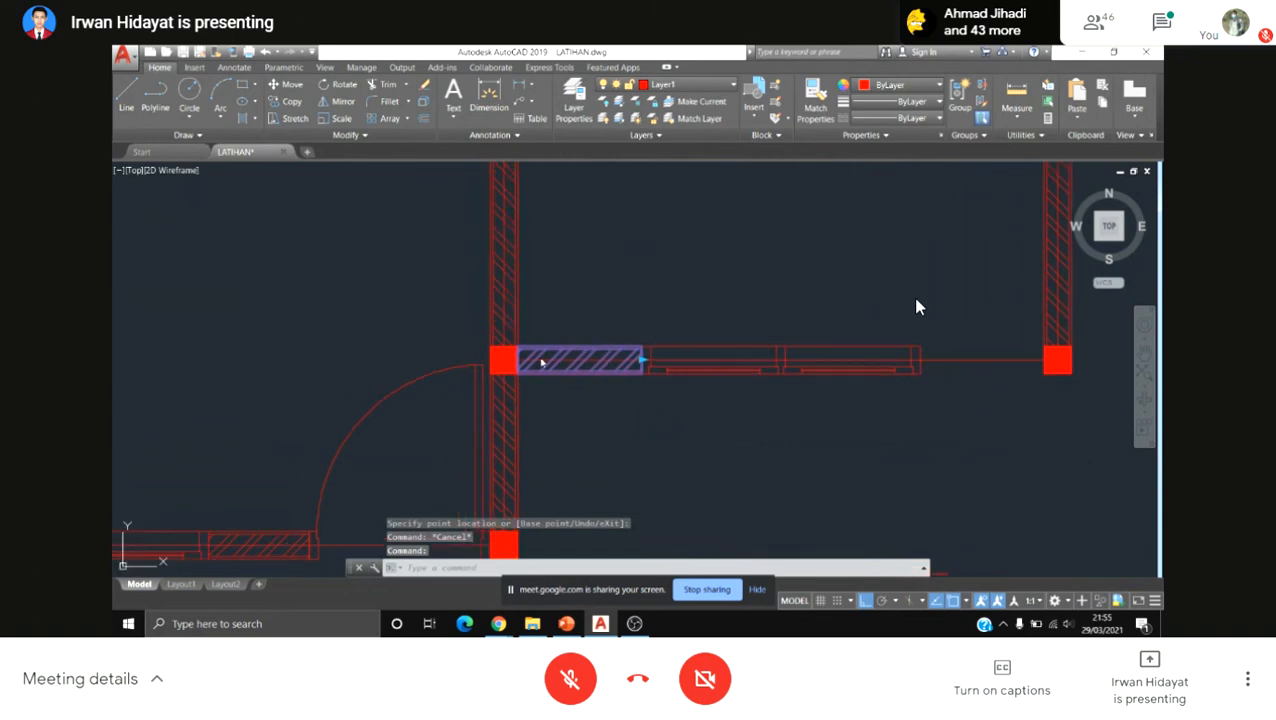
pyautogui.write('co')
pyautogui.press('Return')
pyautogui.scroll(2, 531, 377)
pyautogui.click(511, 373)
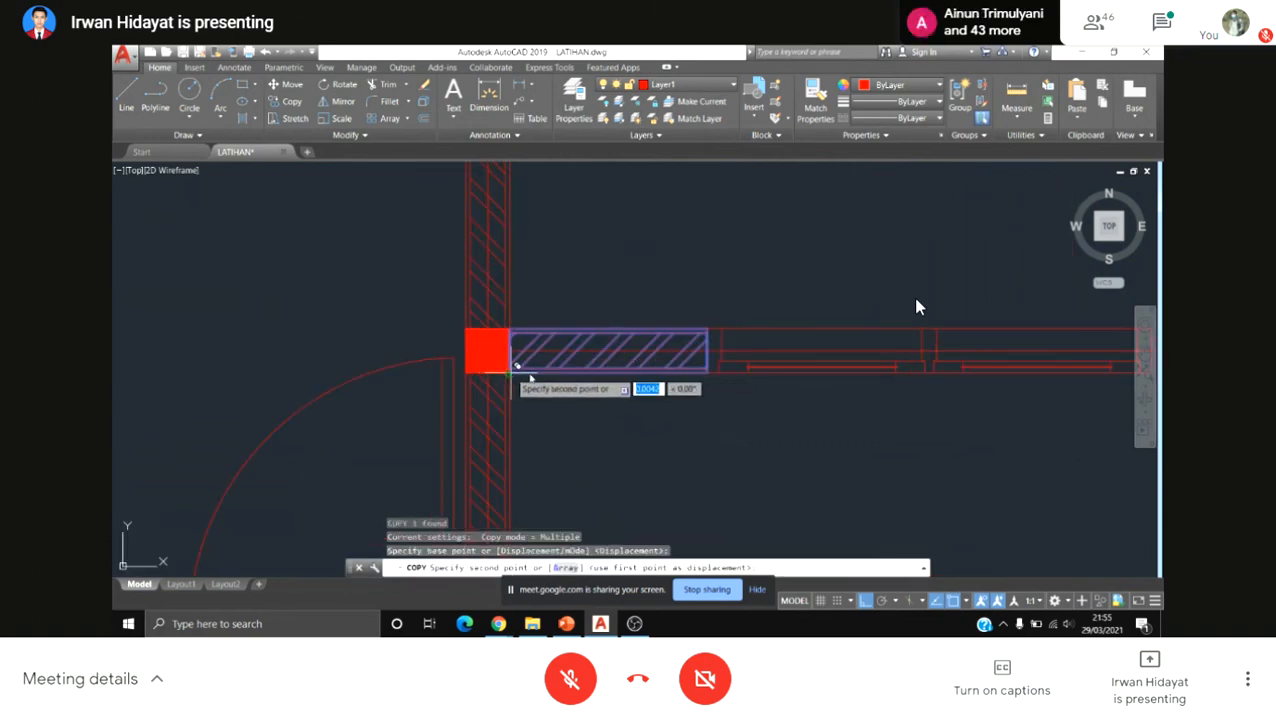
pyautogui.moveTo(1105, 373); pyautogui.dragTo(846, 370, button='middle')
pyautogui.click(890, 371)
pyautogui.press('Escape')
pyautogui.scroll(-6, 772, 386)
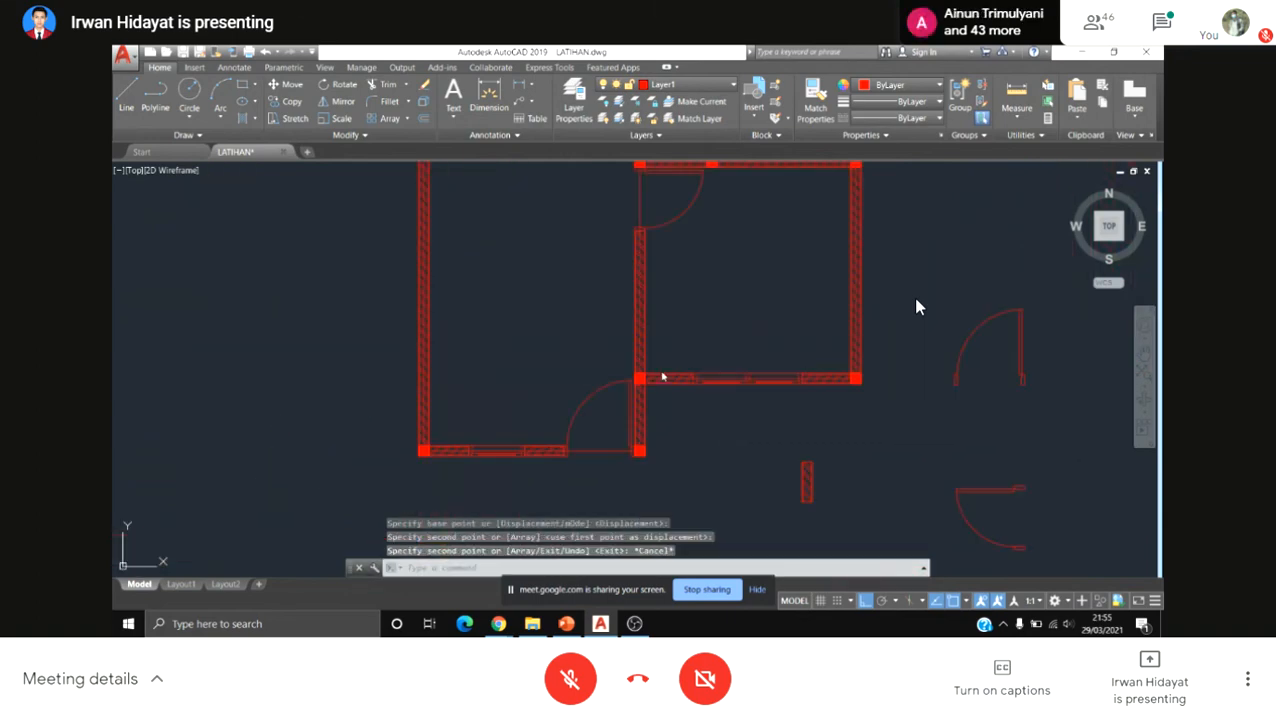
# Step: Save the drawing
pyautogui.scroll(-5, 763, 379)
pyautogui.hotkey('ctrl', 's')
pyautogui.scroll(5, 771, 331)
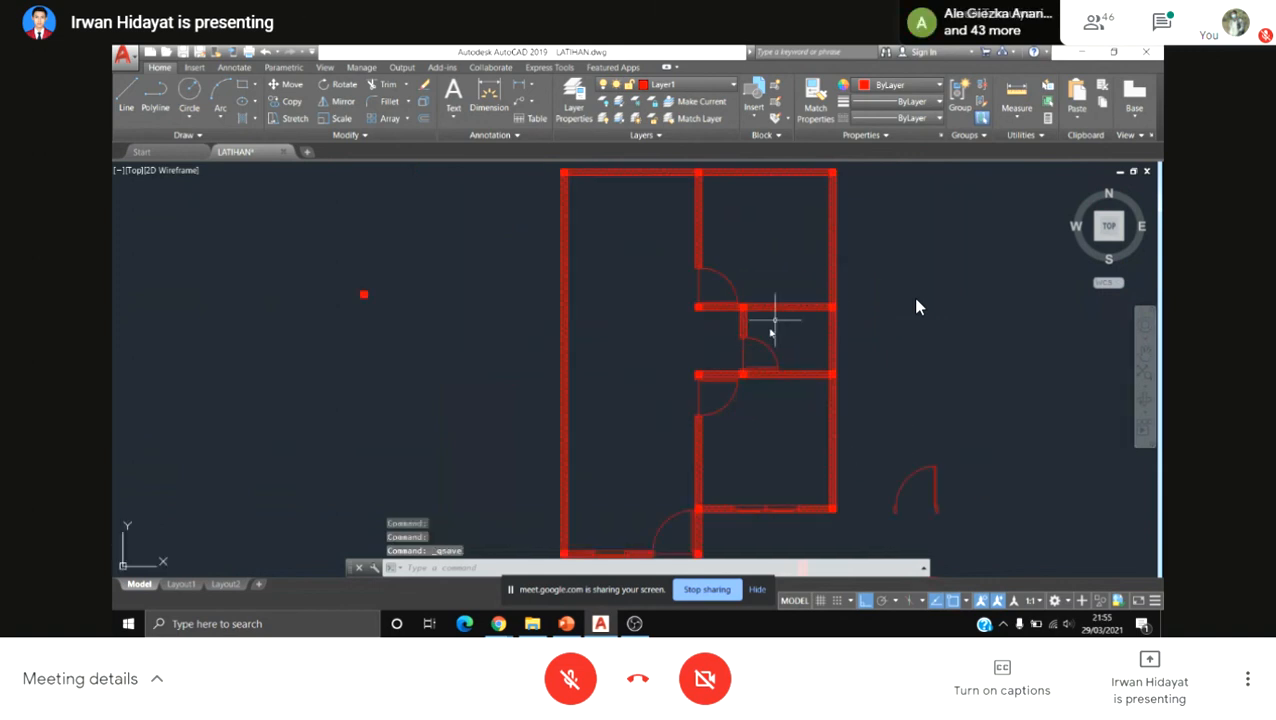
pyautogui.scroll(-3, 752, 328)
pyautogui.scroll(-2, 661, 326)
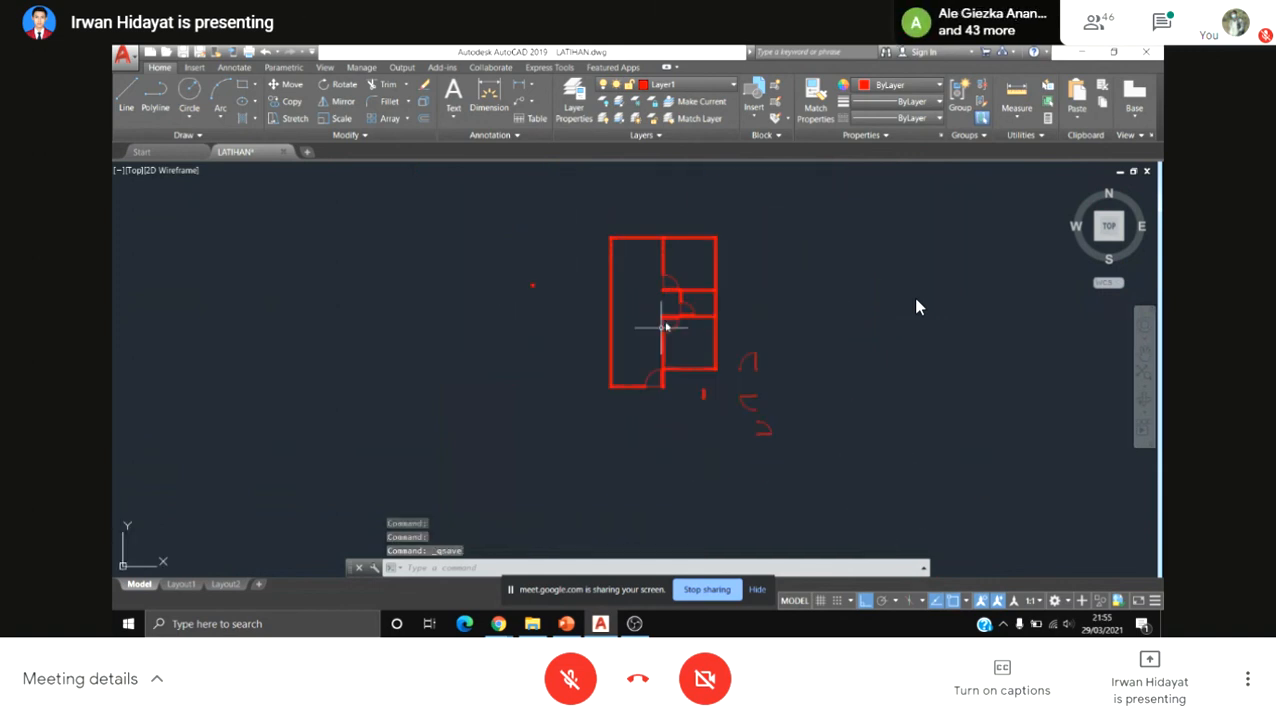
pyautogui.press('Escape')
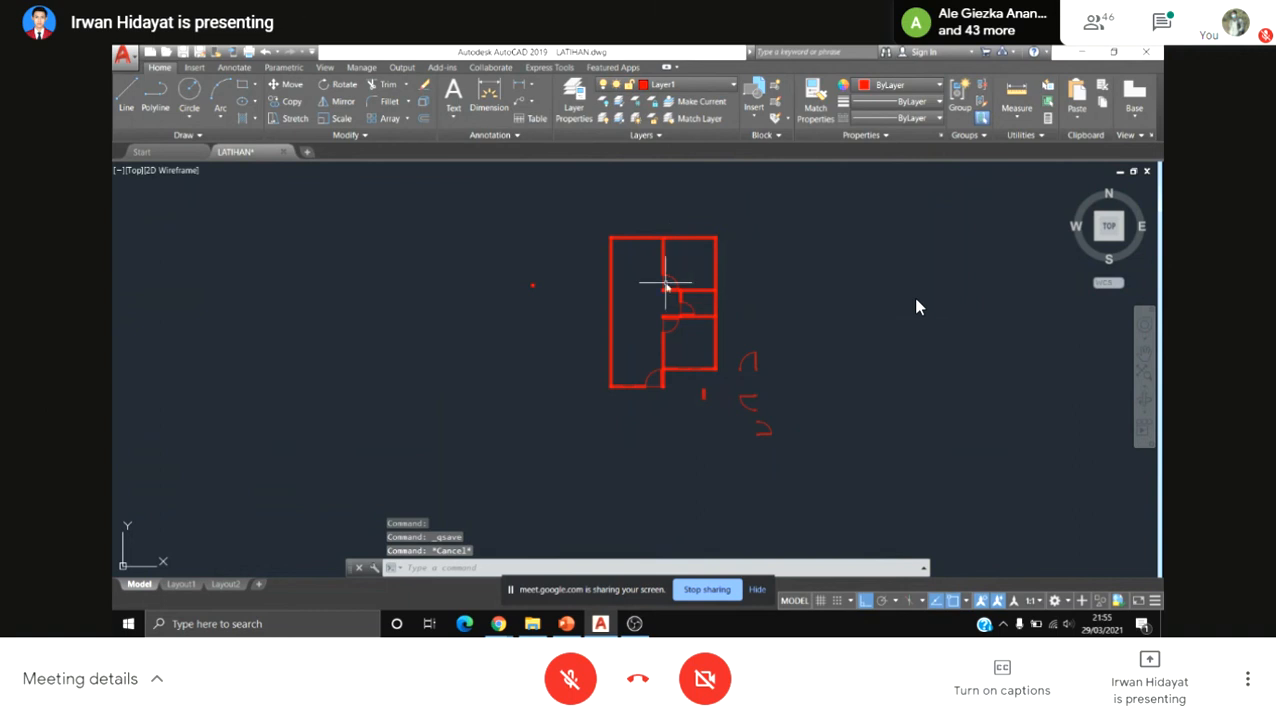
pyautogui.scroll(3, 662, 270)
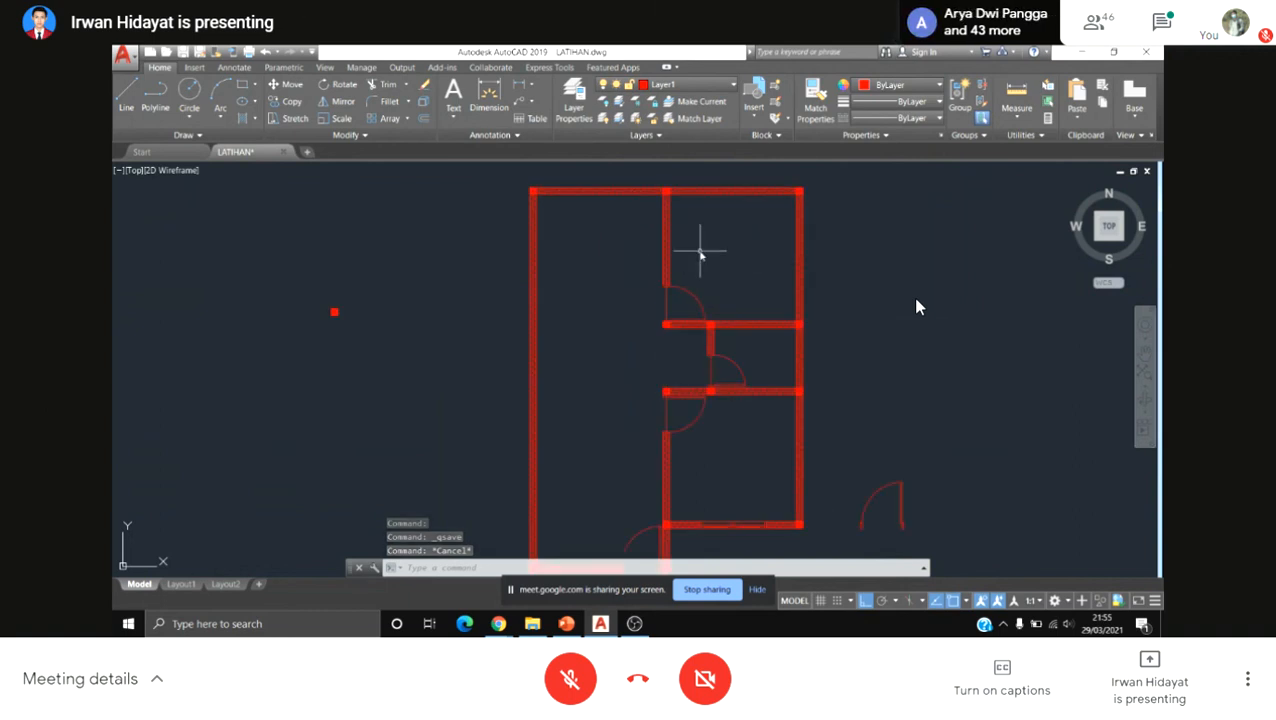
pyautogui.press('Escape')
pyautogui.moveTo(757, 333); pyautogui.dragTo(700, 347, button='middle')
pyautogui.press('Escape')
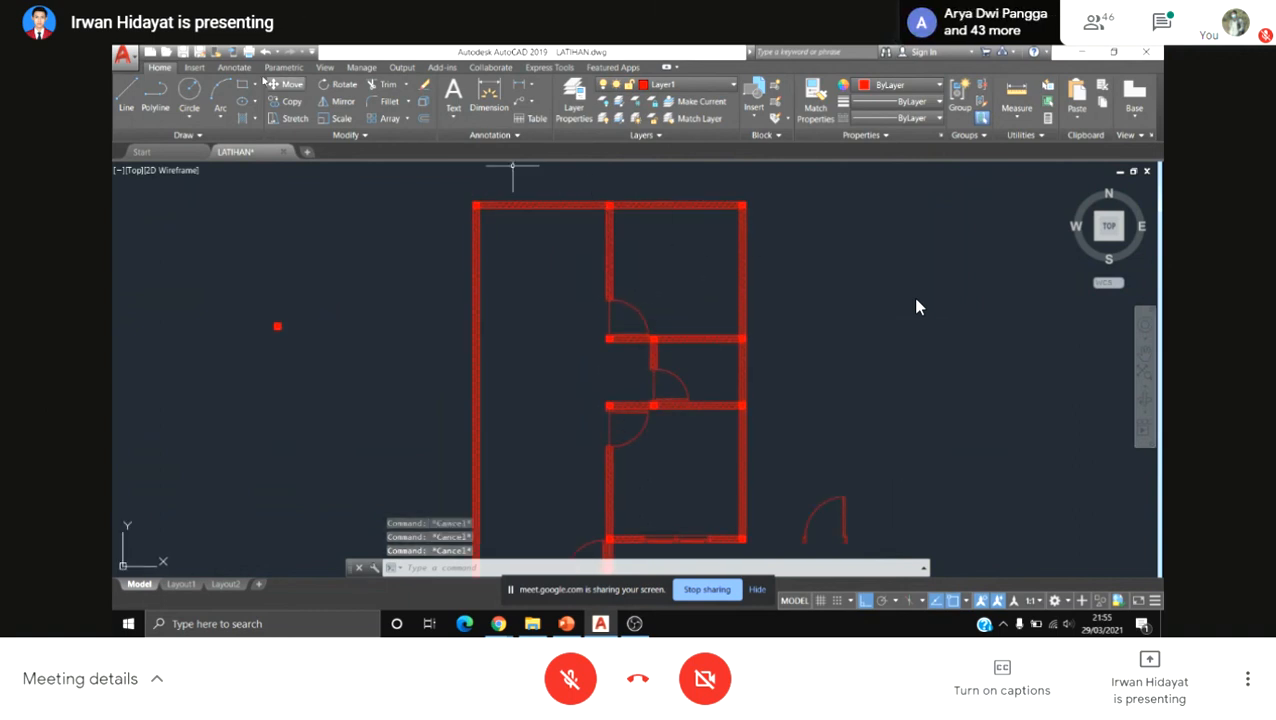
# Step: Insert the Range-Oven 30 in top block from DesignCenter's Kitchens.dwg at scale 1, placed just outside the floor plan's right side
pyautogui.click(325, 67)
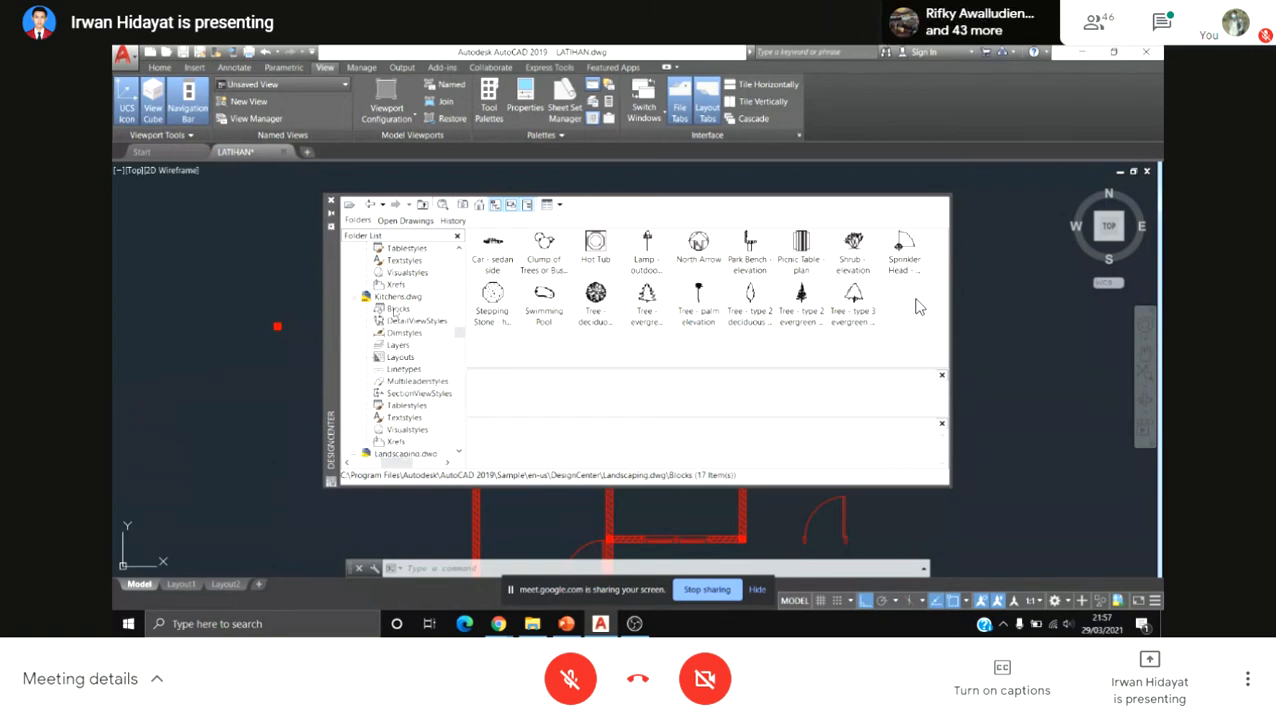
pyautogui.click(393, 311)
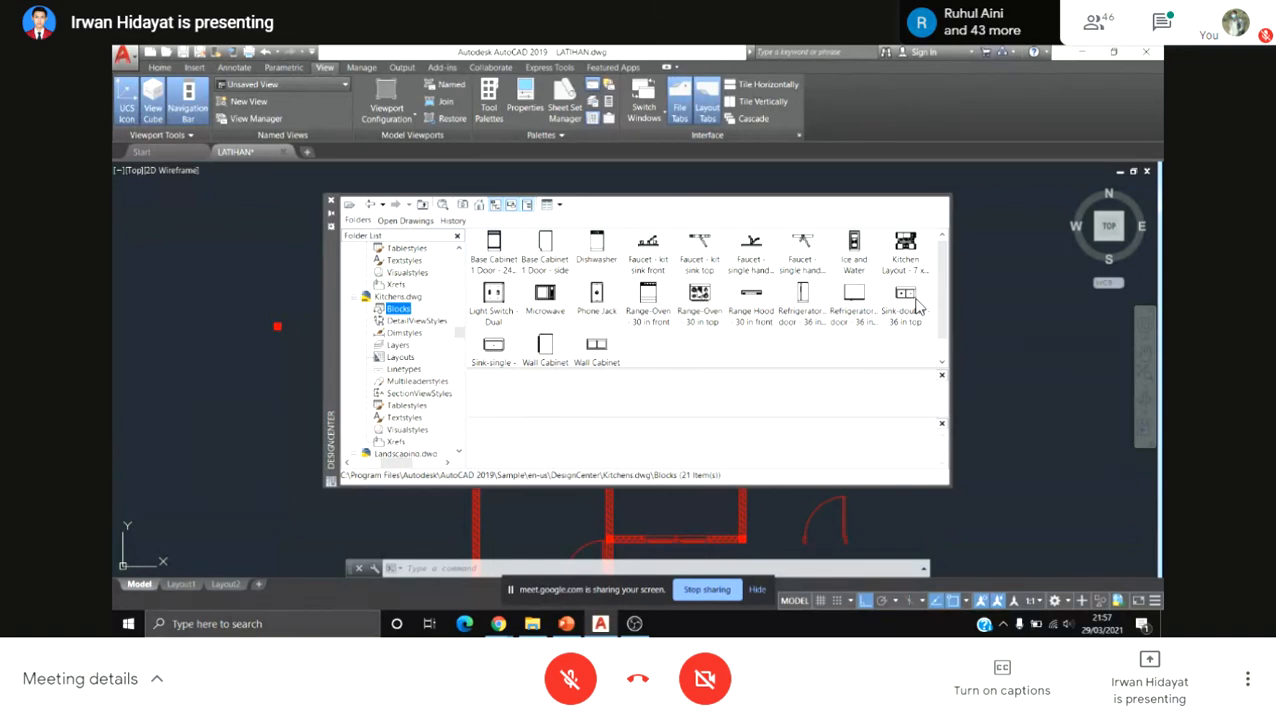
pyautogui.doubleClick(700, 294)
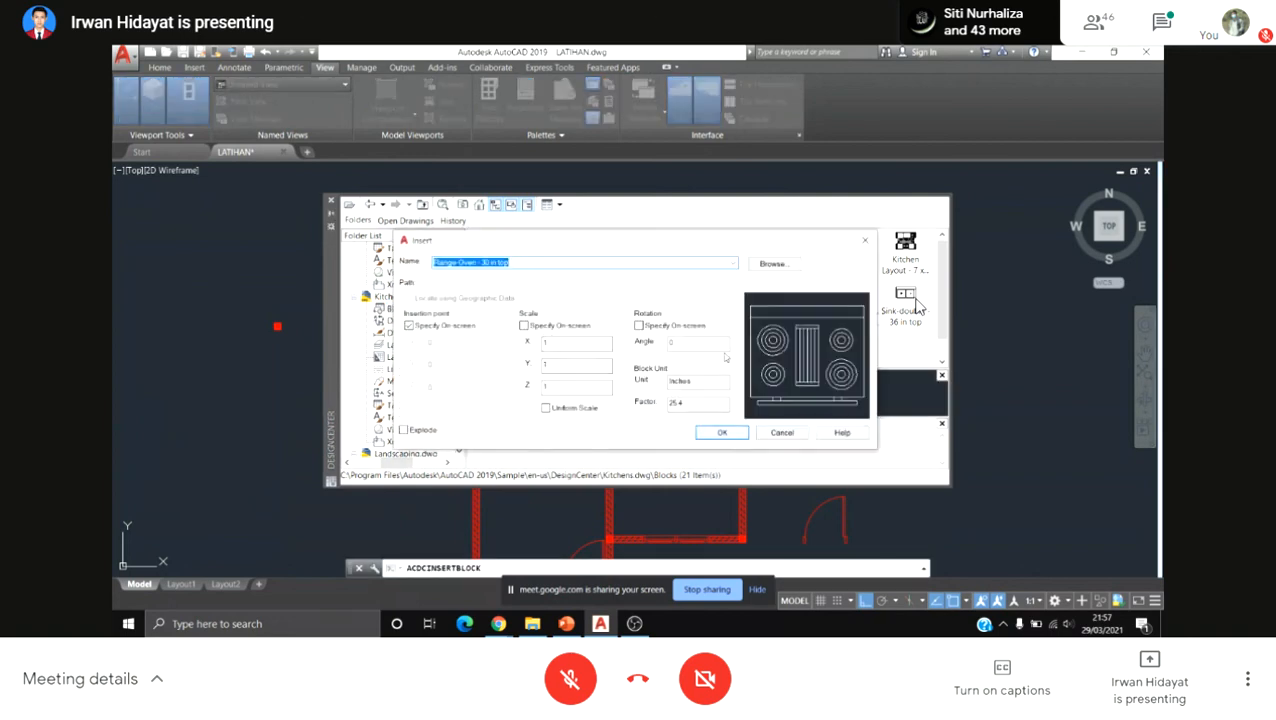
pyautogui.click(720, 433)
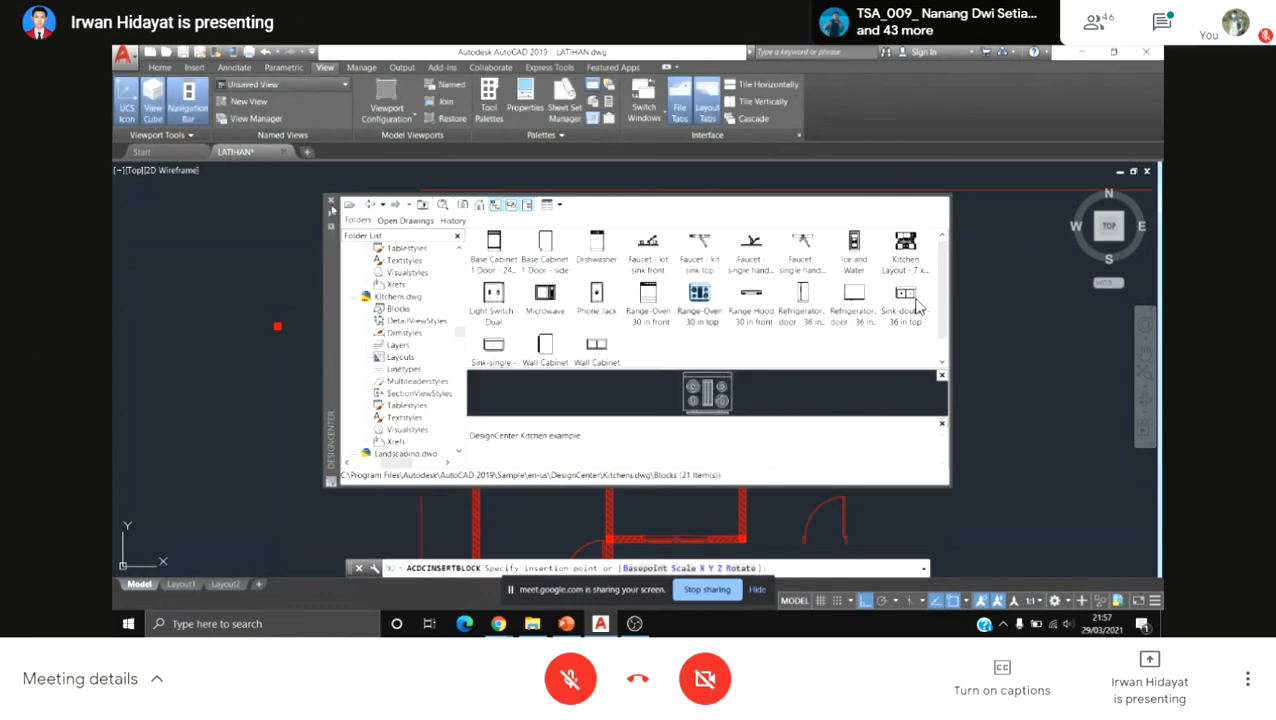
pyautogui.scroll(-5, 607, 342)
pyautogui.click(668, 313)
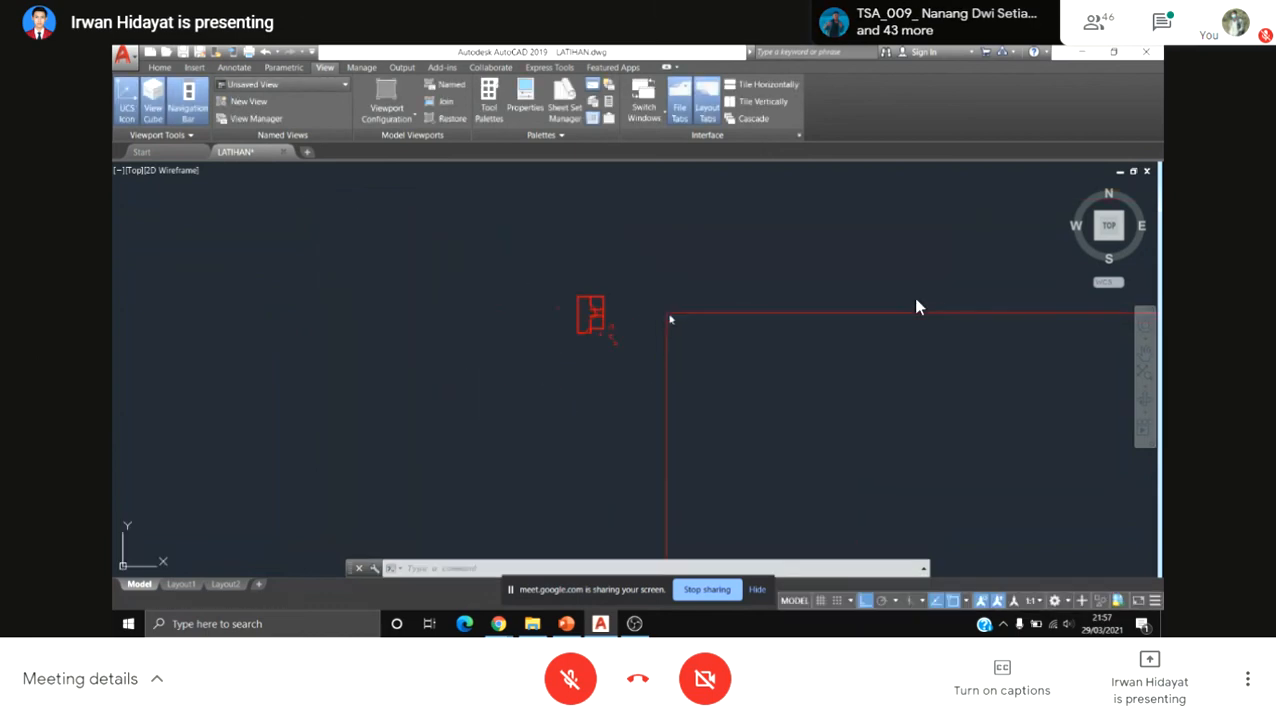
# Step: Try to scale the range-oven block about its bottom-left corner by picking the scale factor in the drawing
pyautogui.scroll(-3, 690, 335)
pyautogui.scroll(8, 683, 336)
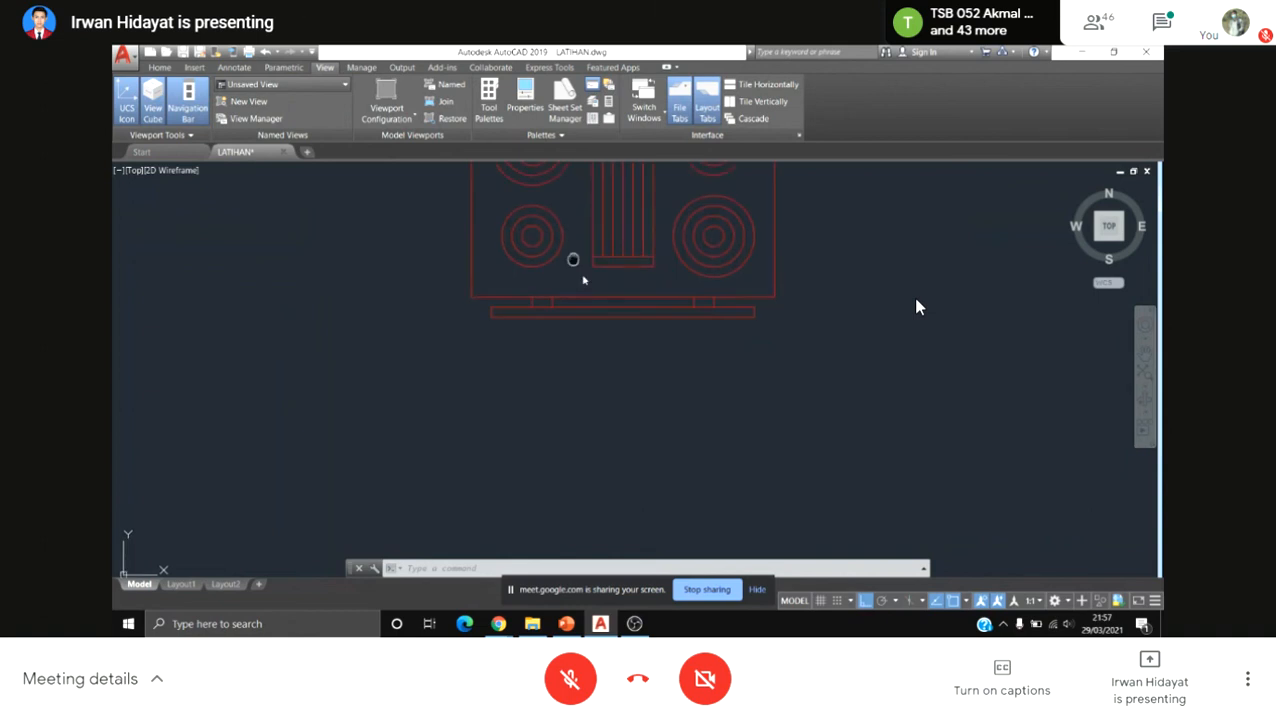
pyautogui.moveTo(584, 280); pyautogui.dragTo(598, 348, button='middle')
pyautogui.scroll(-5, 648, 344)
pyautogui.click(777, 277)
pyautogui.click(628, 318)
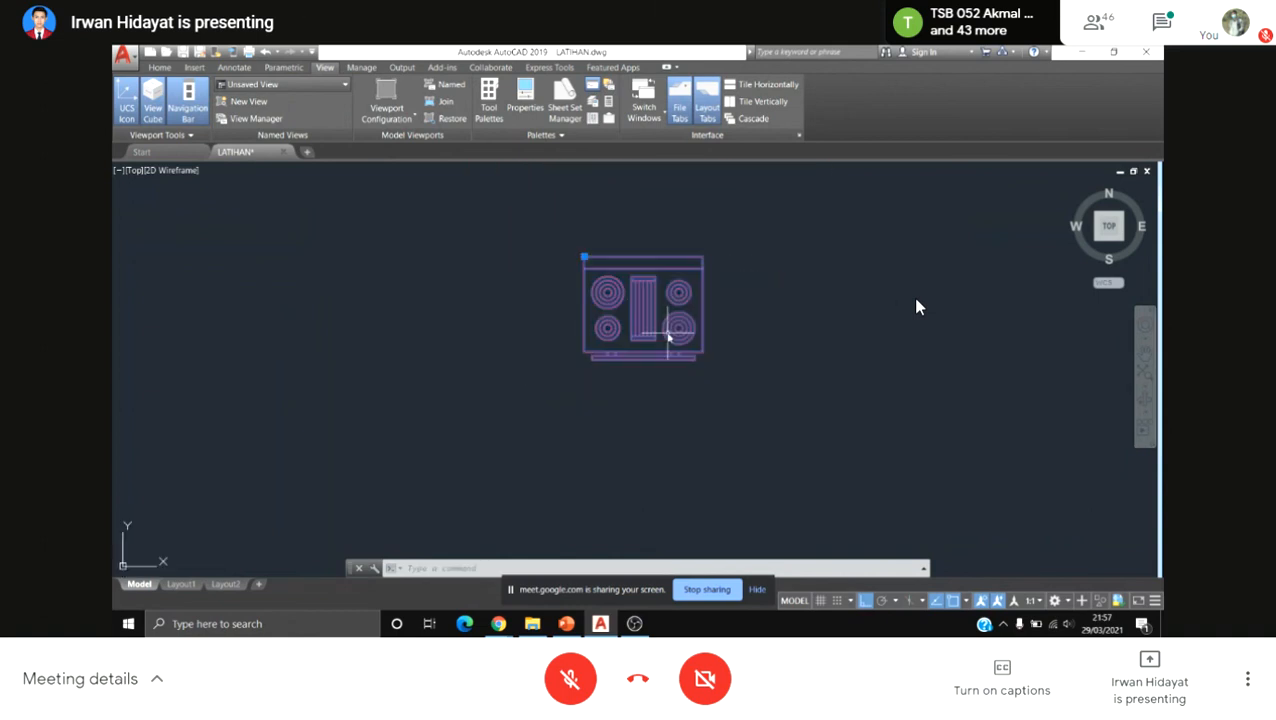
pyautogui.scroll(2, 664, 340)
pyautogui.write('SC')
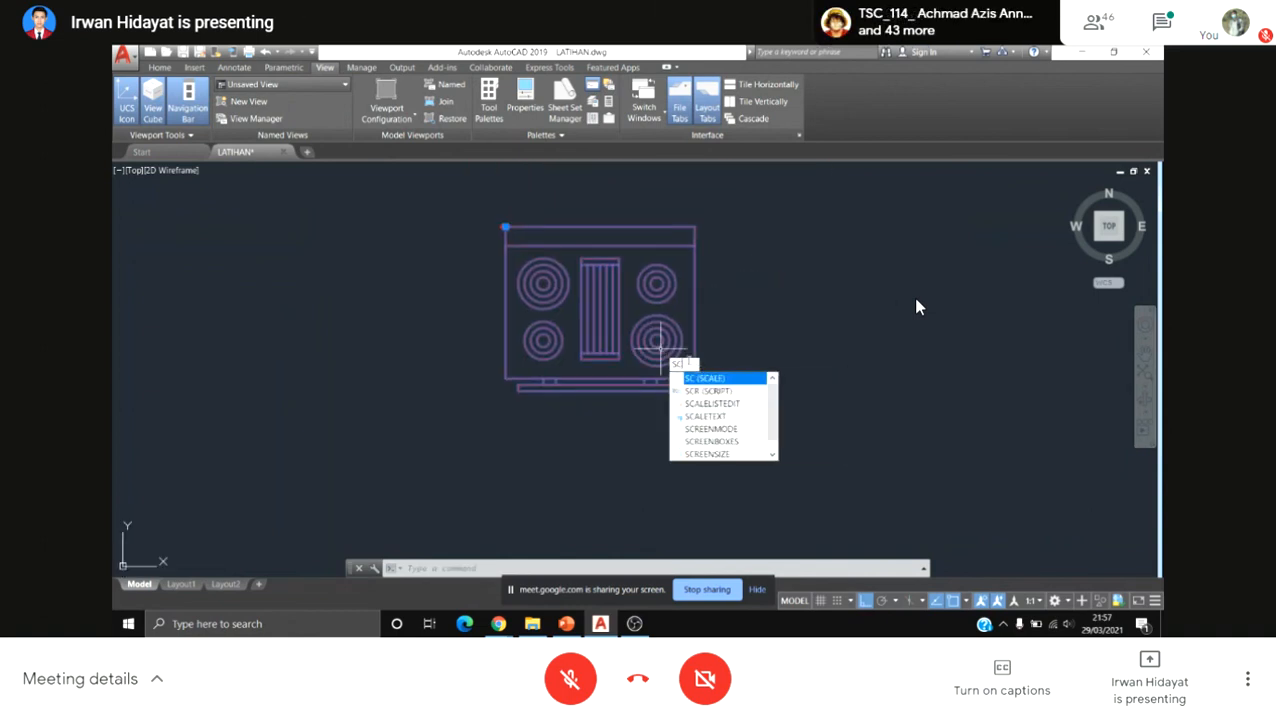
pyautogui.press('Return')
pyautogui.scroll(3, 610, 392)
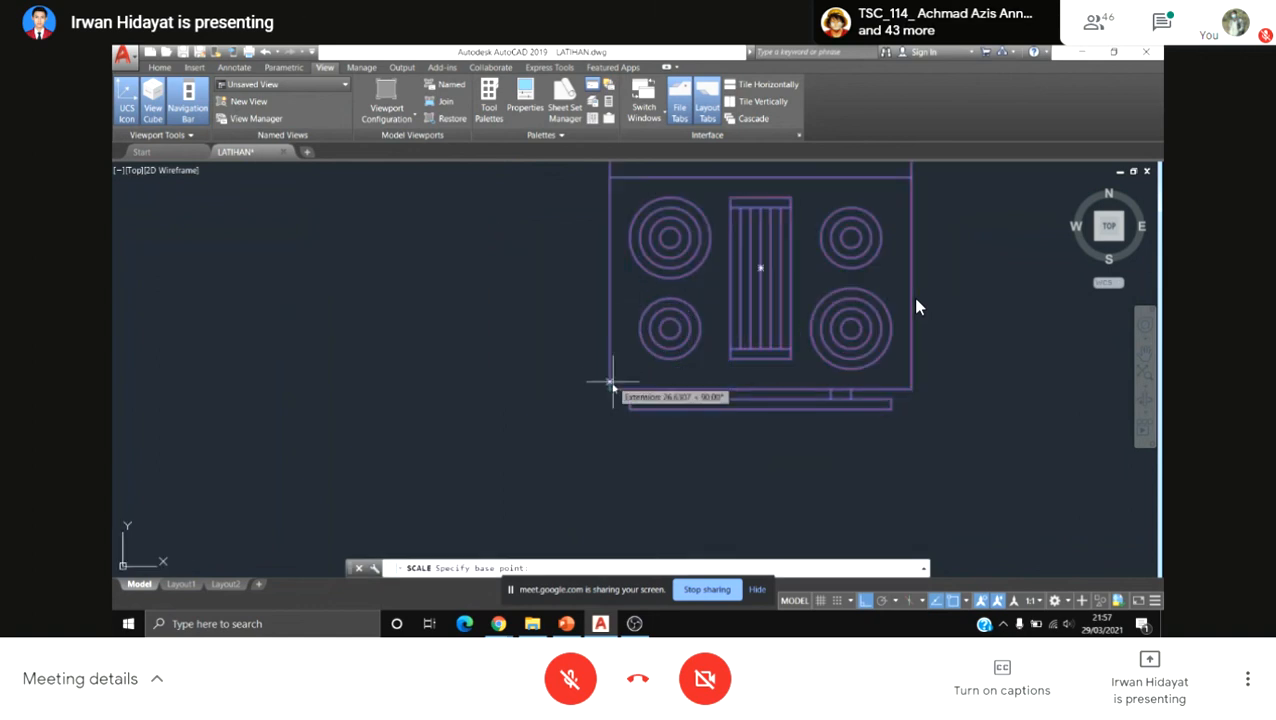
pyautogui.click(609, 390)
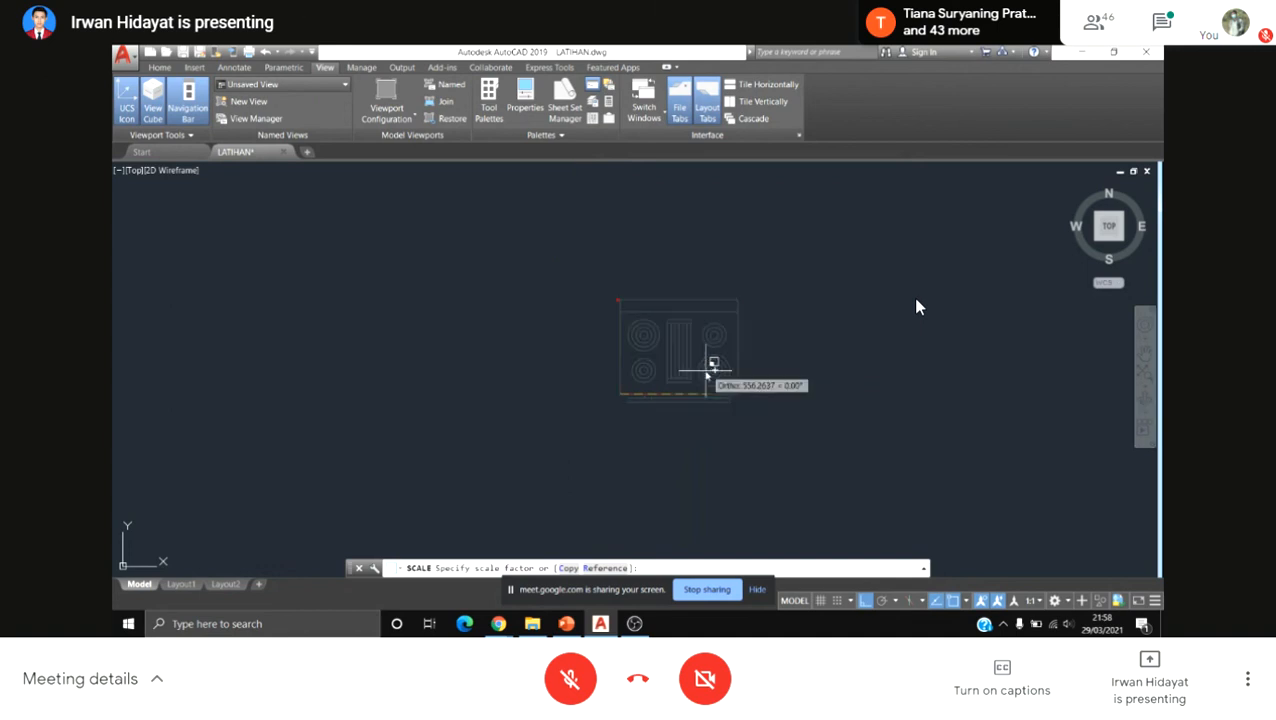
pyautogui.scroll(-2, 712, 366)
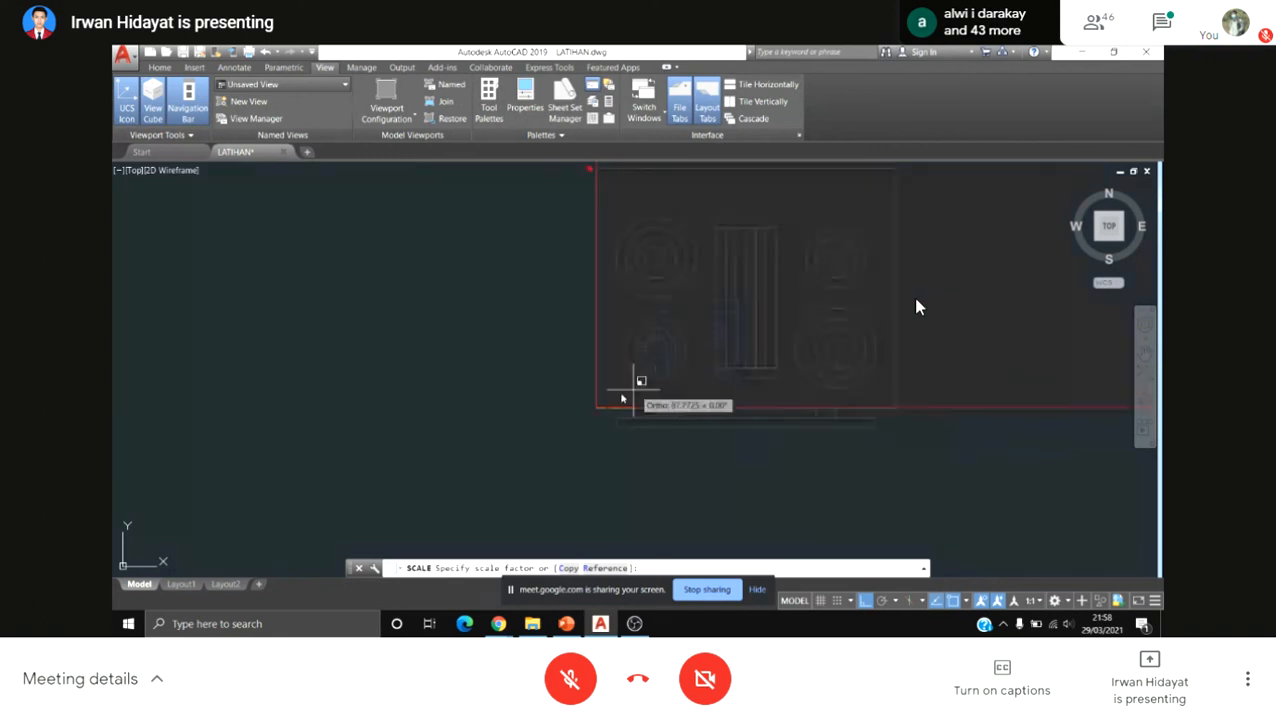
pyautogui.click(614, 410)
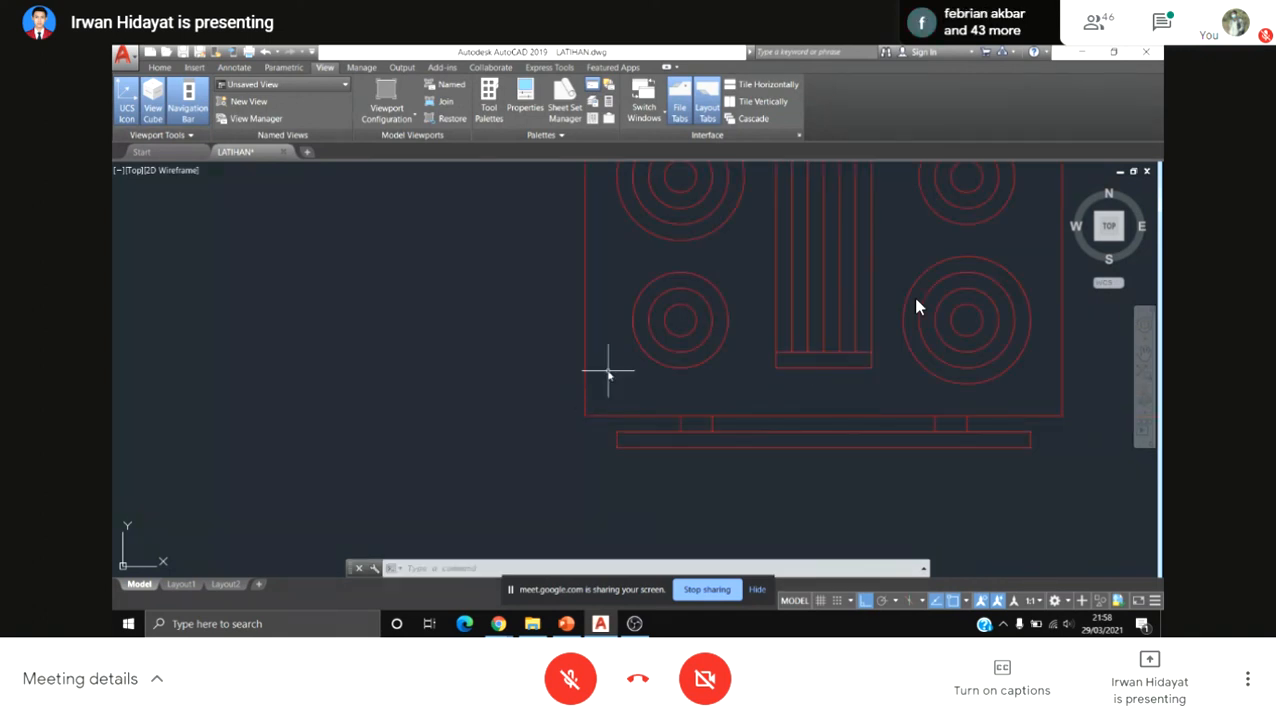
# Step: Scale the range-oven block about its bottom-left corner by a factor of 0.05
pyautogui.write('d')
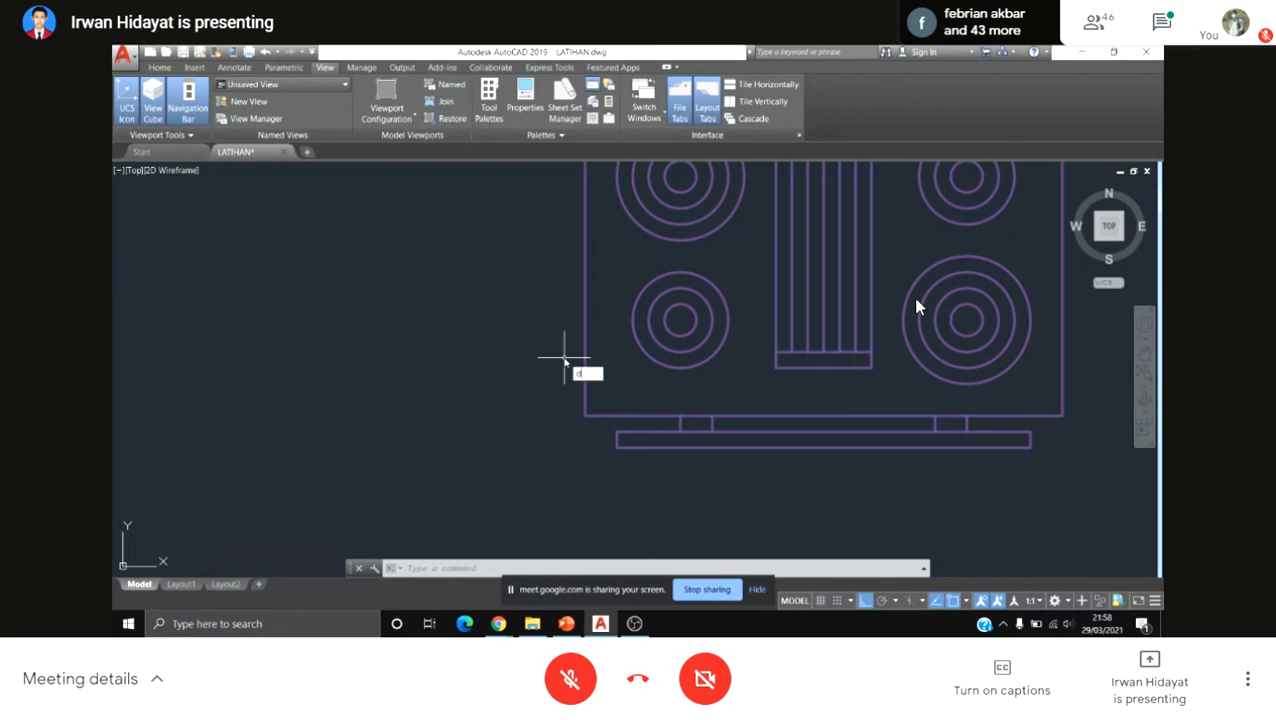
pyautogui.write('i')
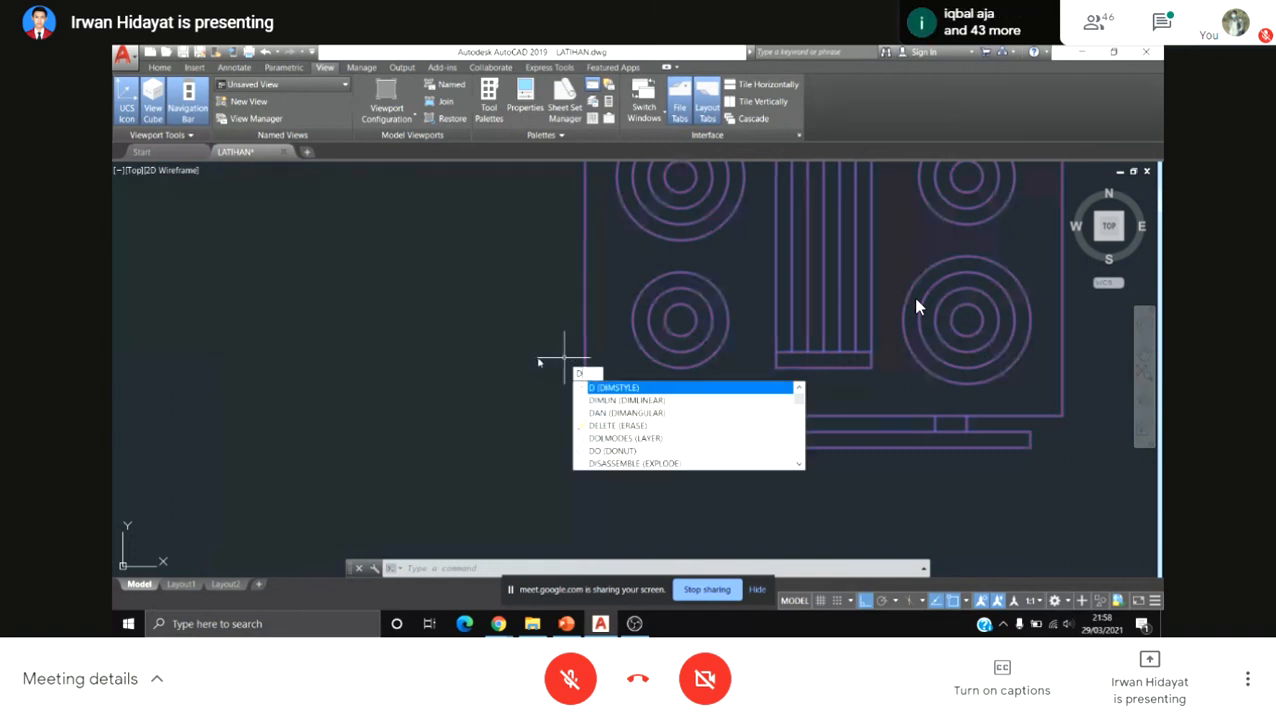
pyautogui.press('BackSpace')
pyautogui.write('sc')
pyautogui.press('Return')
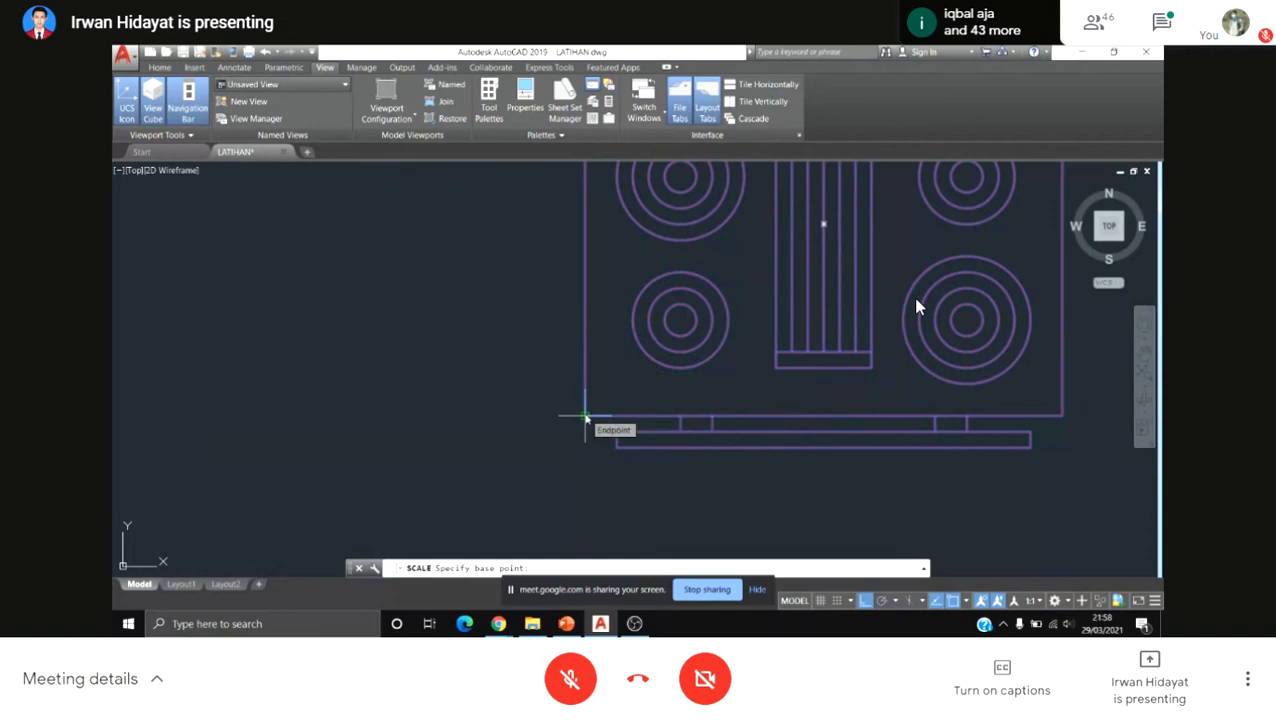
pyautogui.click(586, 417)
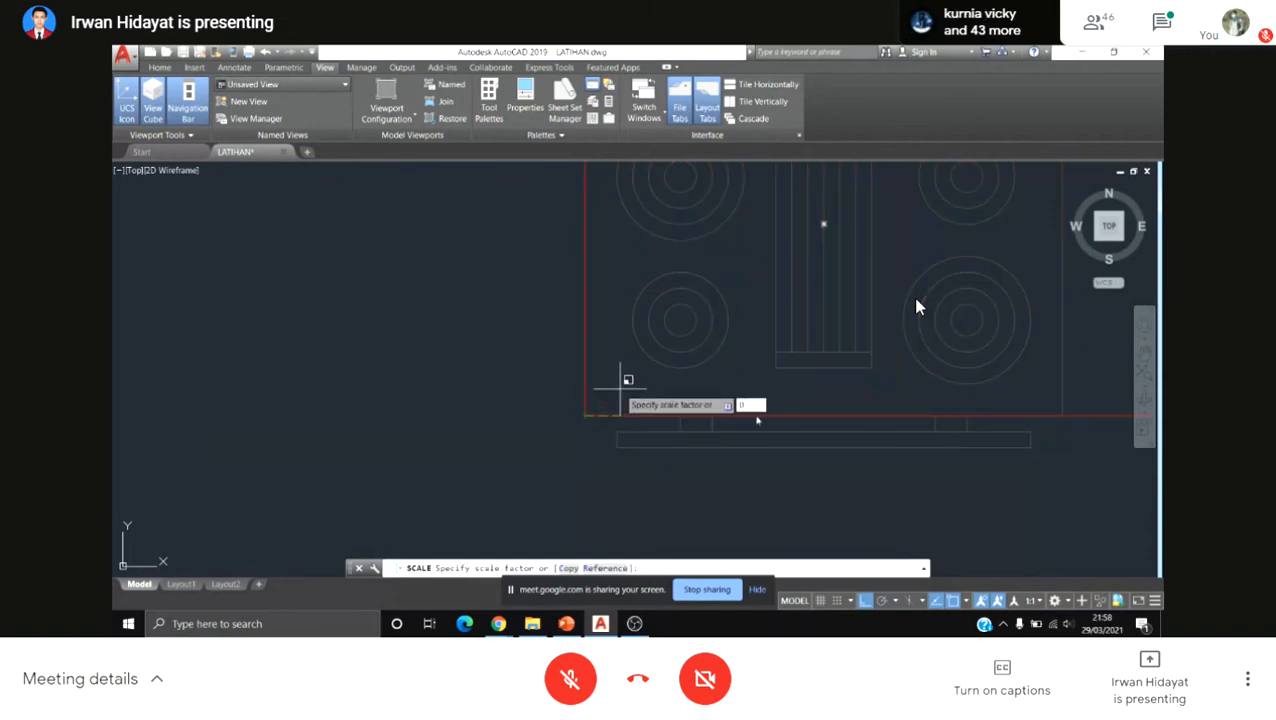
pyautogui.write('0.05')
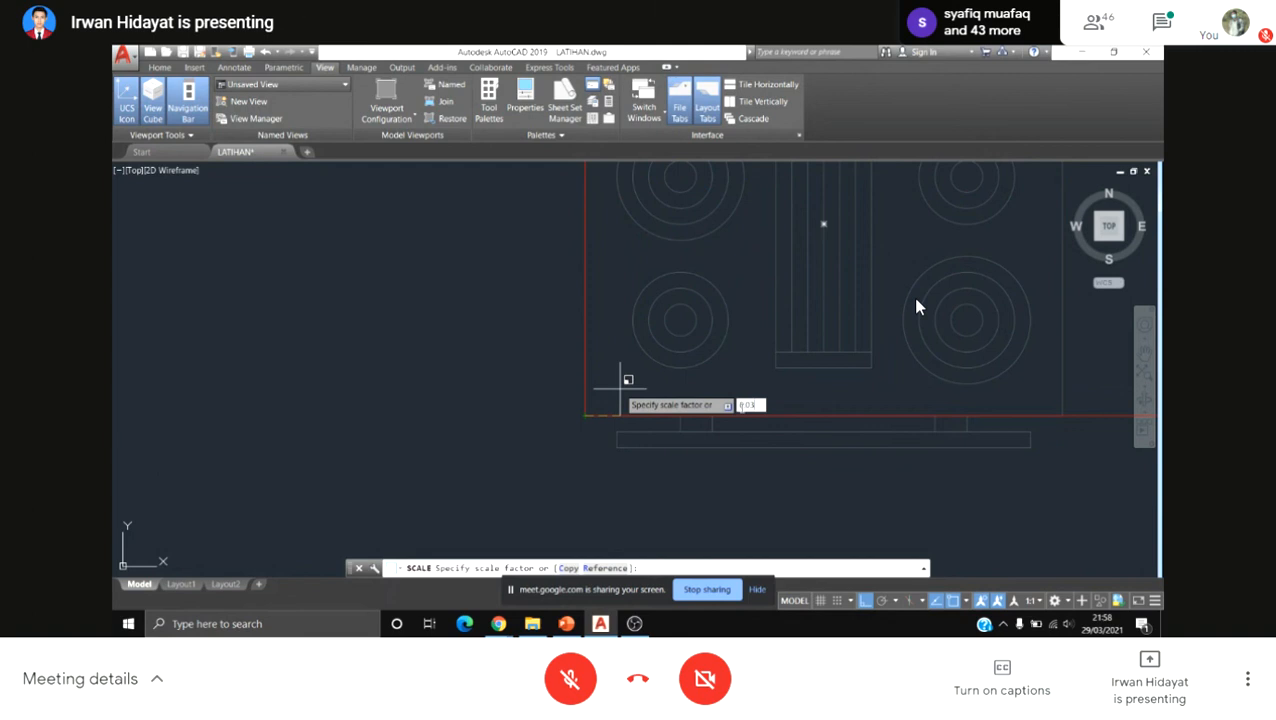
pyautogui.write('01')
pyautogui.press('Return')
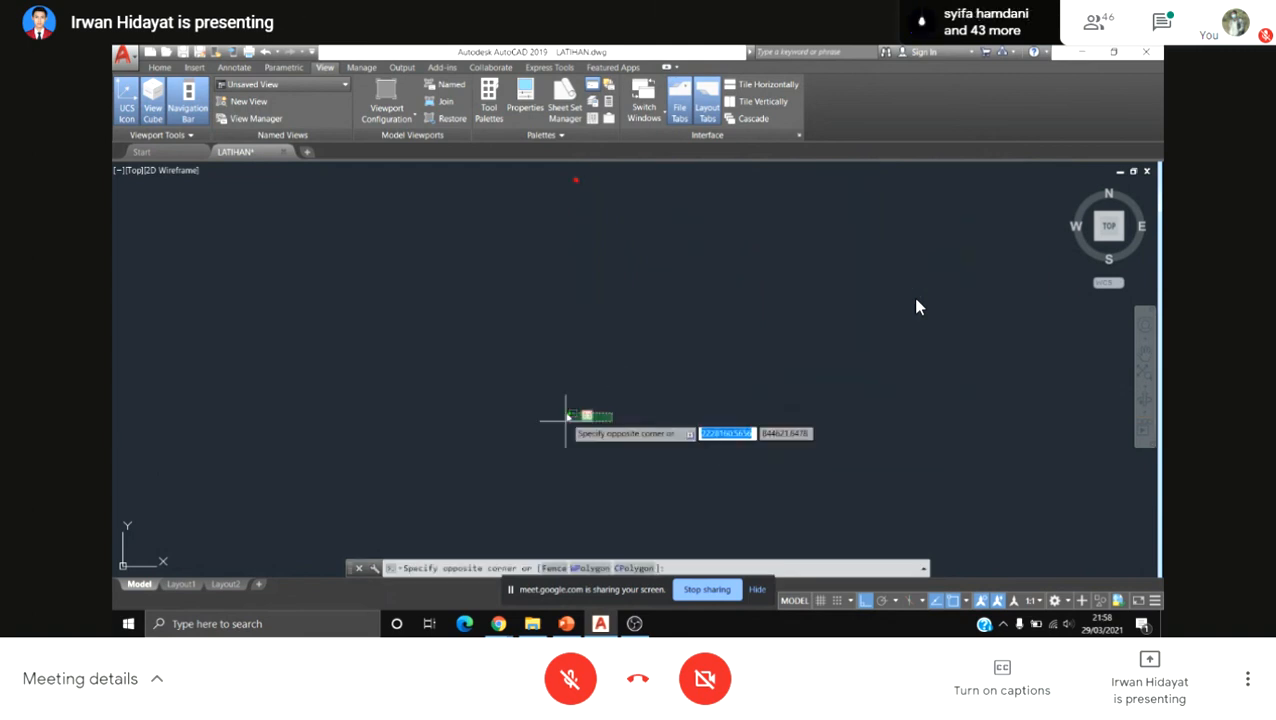
# Step: Move the range-oven block straight up so it sits beside the floor plan's right side
pyautogui.write('m')
pyautogui.press('Return')
pyautogui.click(591, 417)
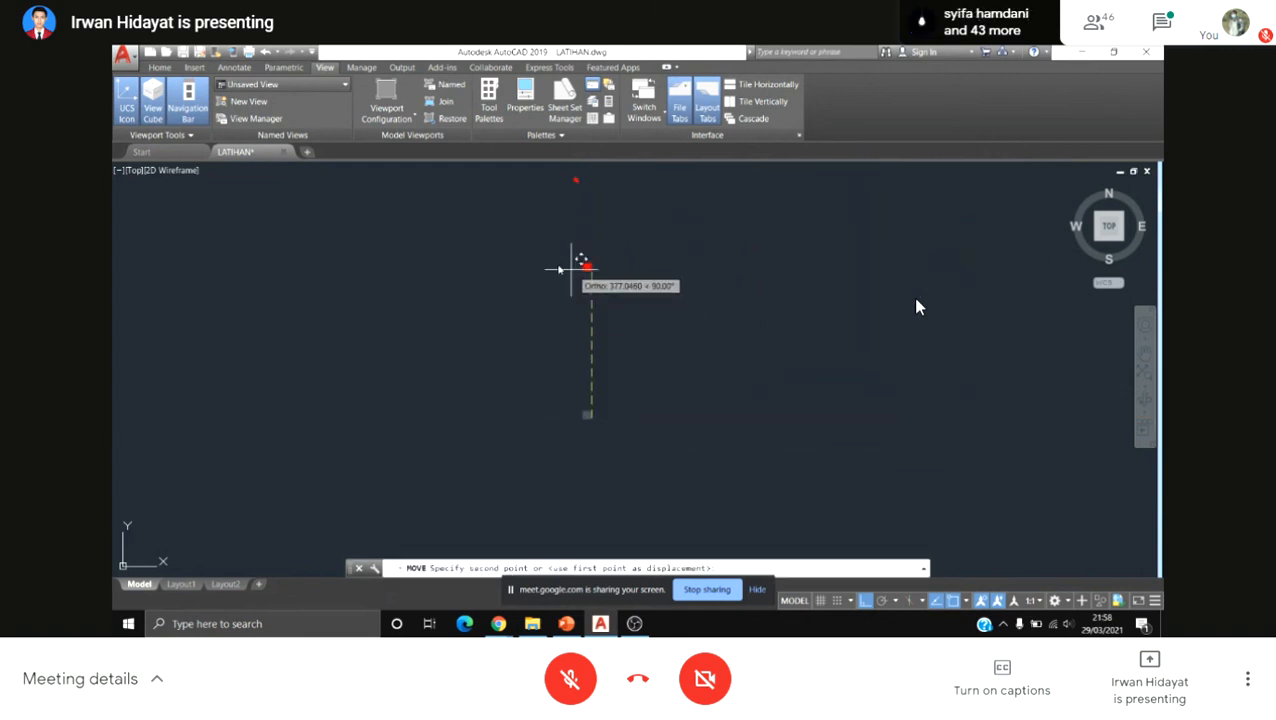
pyautogui.moveTo(558, 222); pyautogui.dragTo(600, 290, button='middle')
pyautogui.scroll(5, 617, 246)
pyautogui.scroll(6, 617, 243)
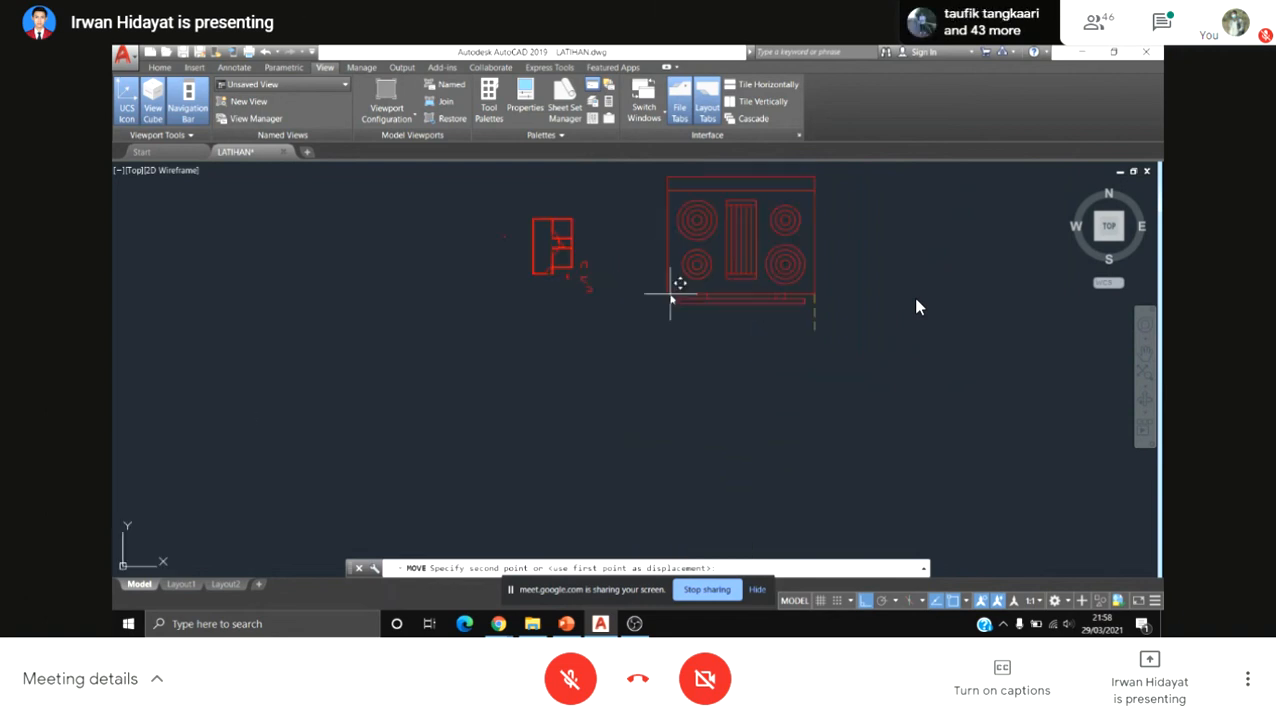
pyautogui.click(675, 285)
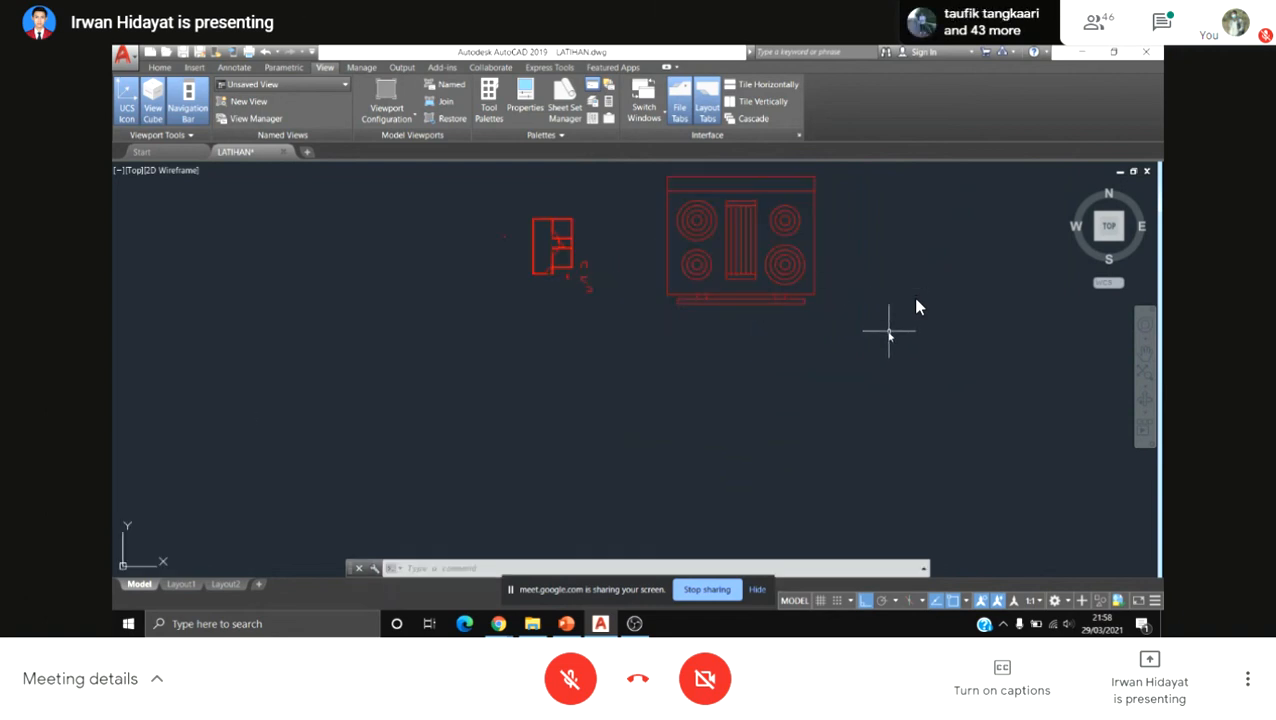
# Step: Scale the range-oven block about its lower-left corner by a factor of 0.01
pyautogui.click(884, 332)
pyautogui.click(759, 229)
pyautogui.moveTo(721, 263); pyautogui.dragTo(718, 307, button='middle')
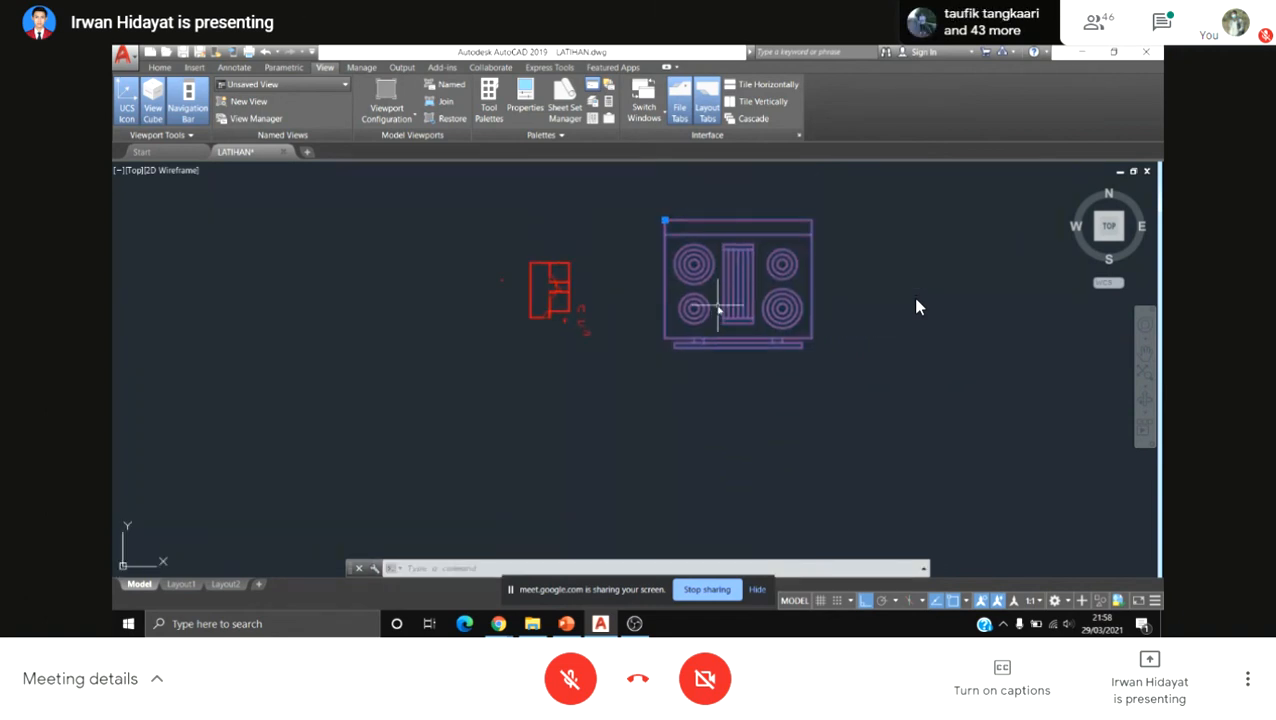
pyautogui.write('sc')
pyautogui.press('Return')
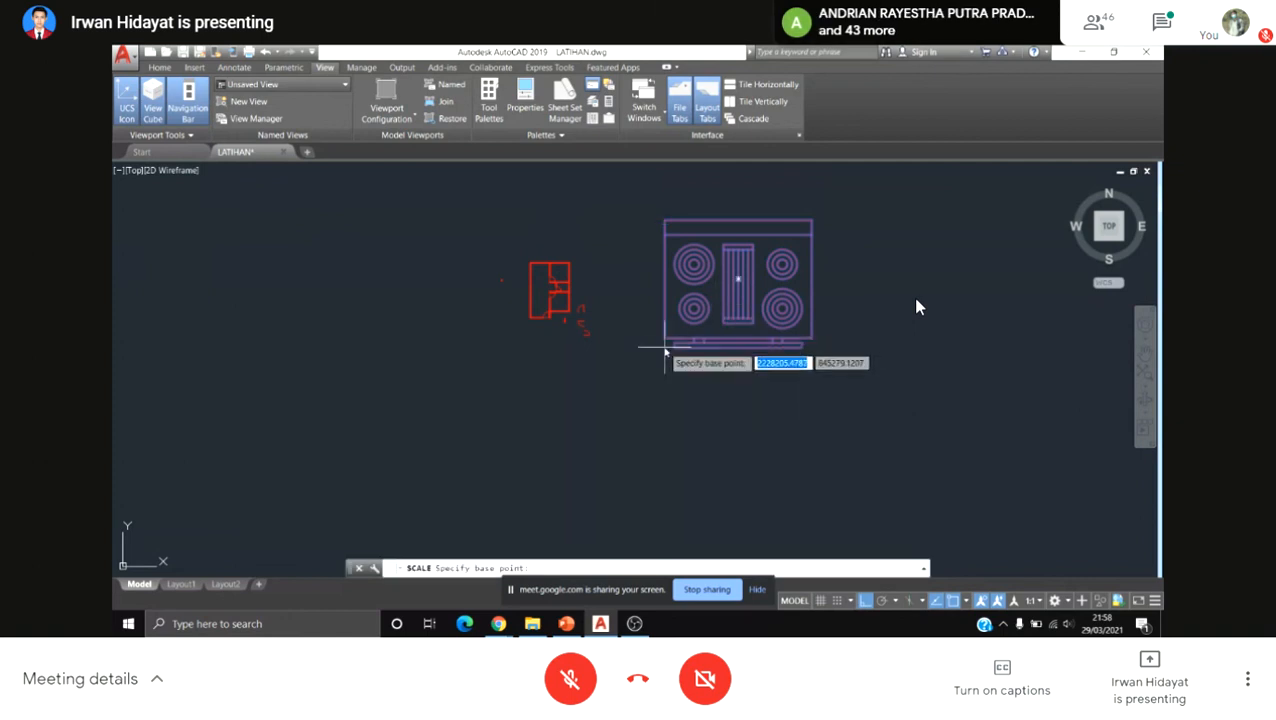
pyautogui.scroll(2, 665, 334)
pyautogui.click(665, 334)
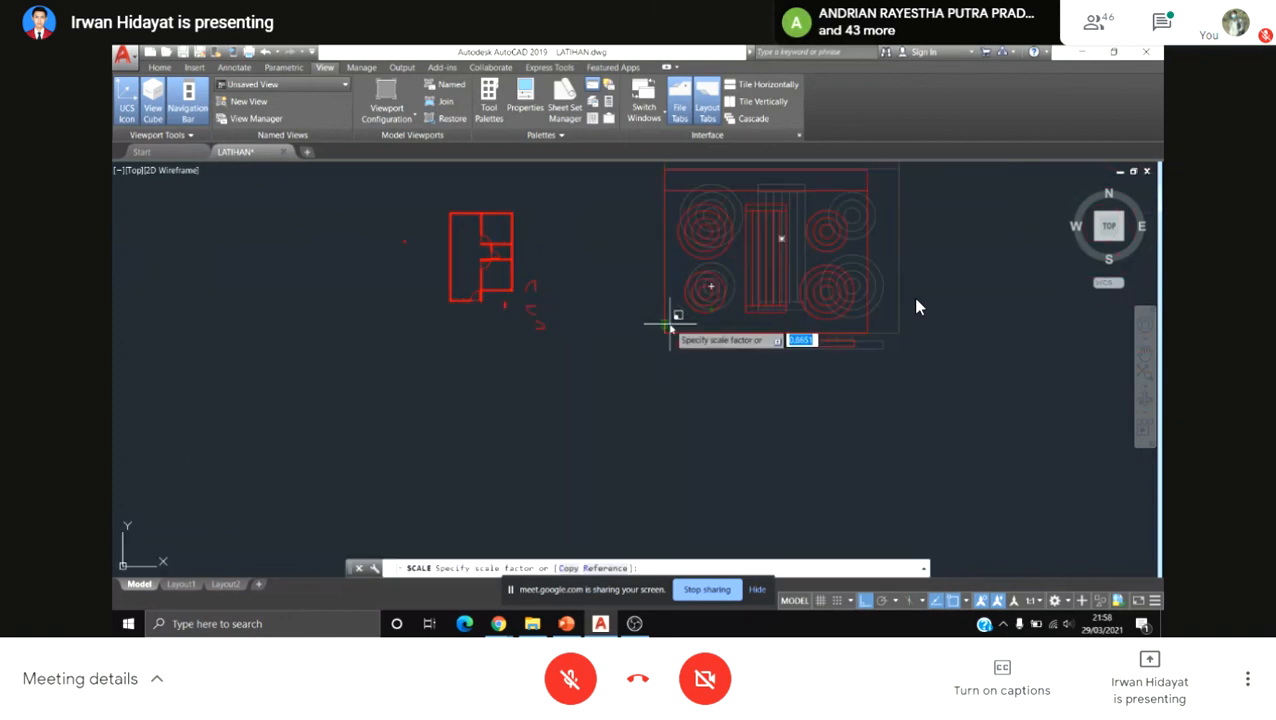
pyautogui.scroll(-2, 680, 330)
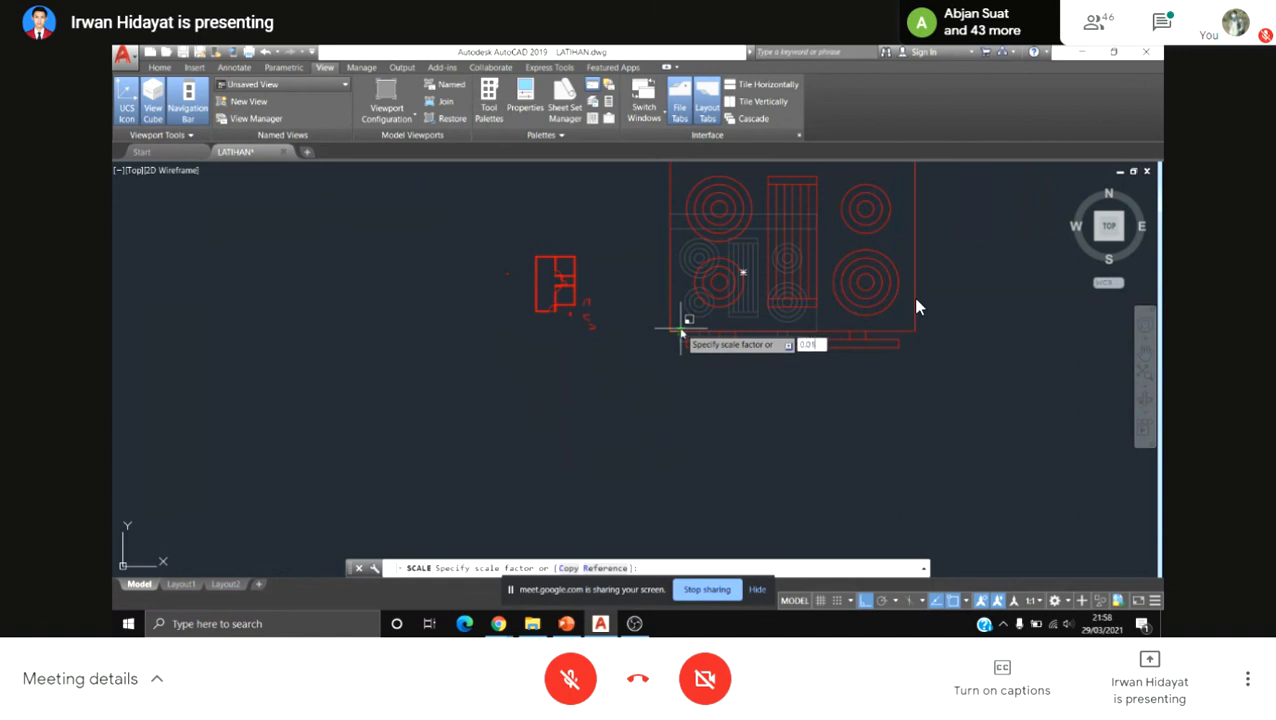
pyautogui.press('Return')
# Step: Move the tiny range-oven block, with Ortho off, into the upper-left inside corner of the large left room
pyautogui.scroll(5, 683, 333)
pyautogui.scroll(-1, 763, 384)
pyautogui.click(786, 376)
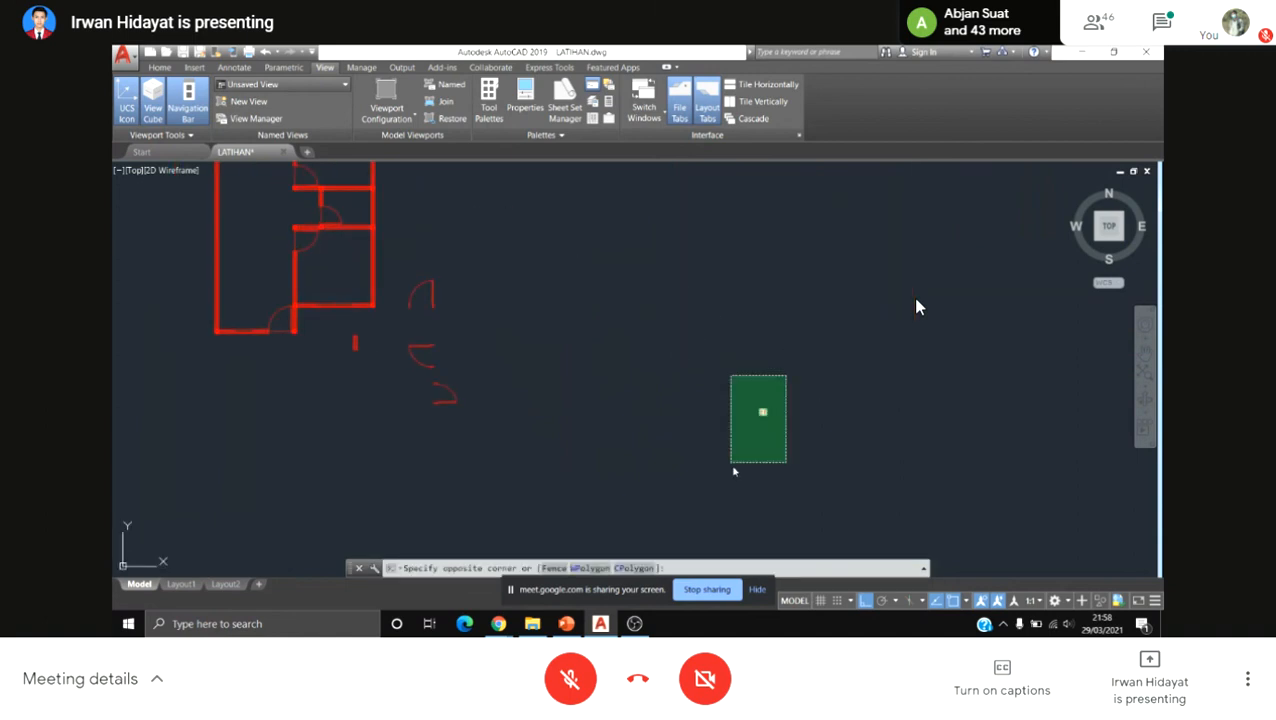
pyautogui.click(733, 471)
pyautogui.moveTo(753, 428); pyautogui.dragTo(797, 441, button='middle')
pyautogui.write('m')
pyautogui.press('Return')
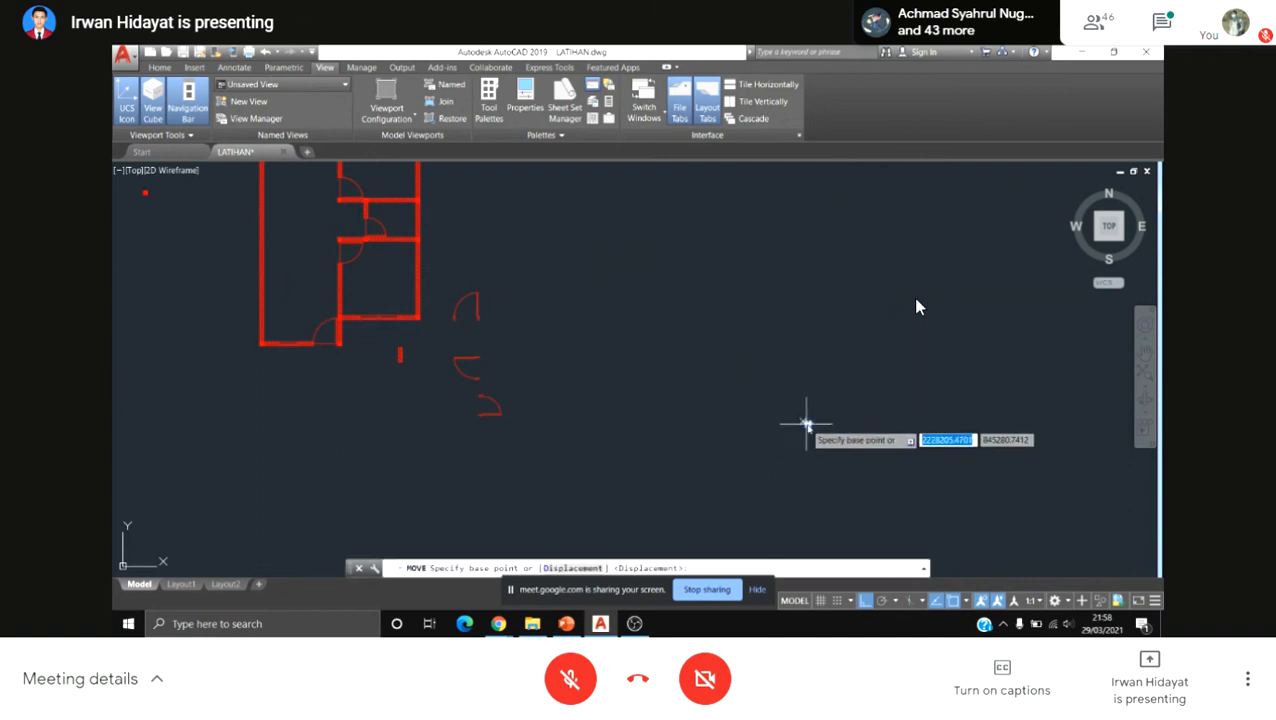
pyautogui.click(807, 424)
pyautogui.moveTo(560, 262); pyautogui.dragTo(920, 412, button='middle')
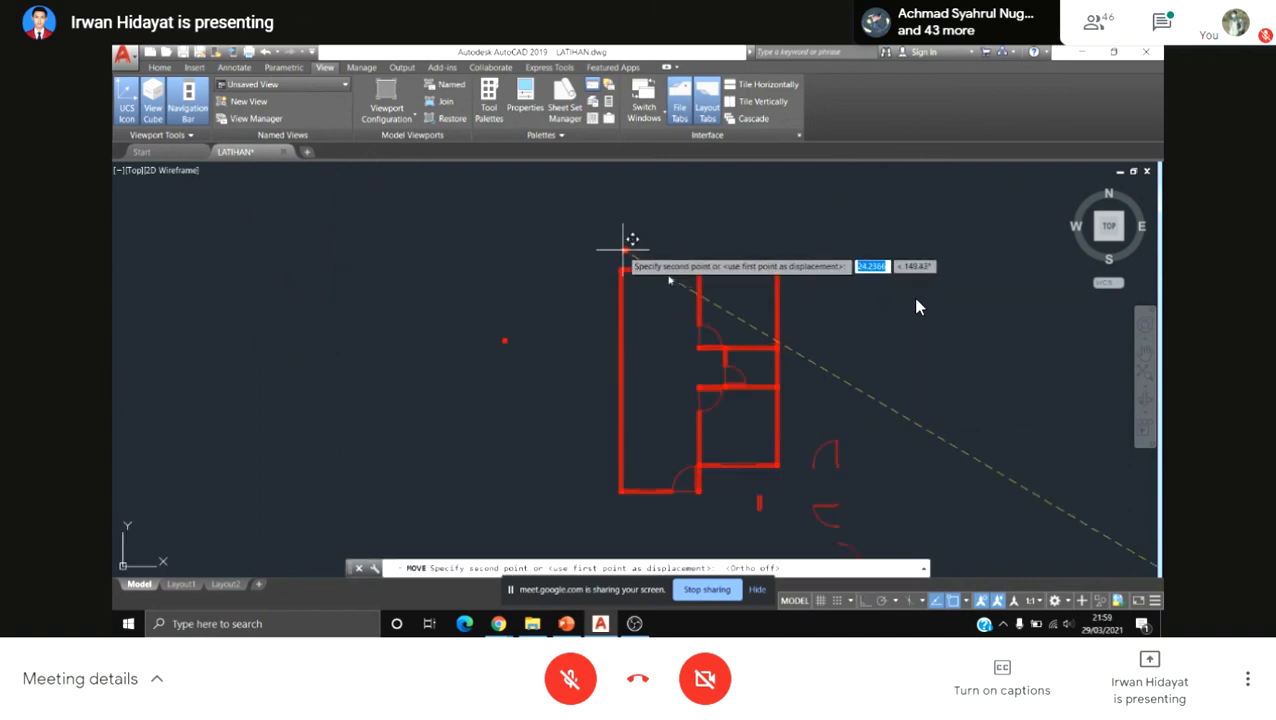
pyautogui.scroll(2, 727, 305)
pyautogui.moveTo(749, 331); pyautogui.dragTo(675, 305, button='middle')
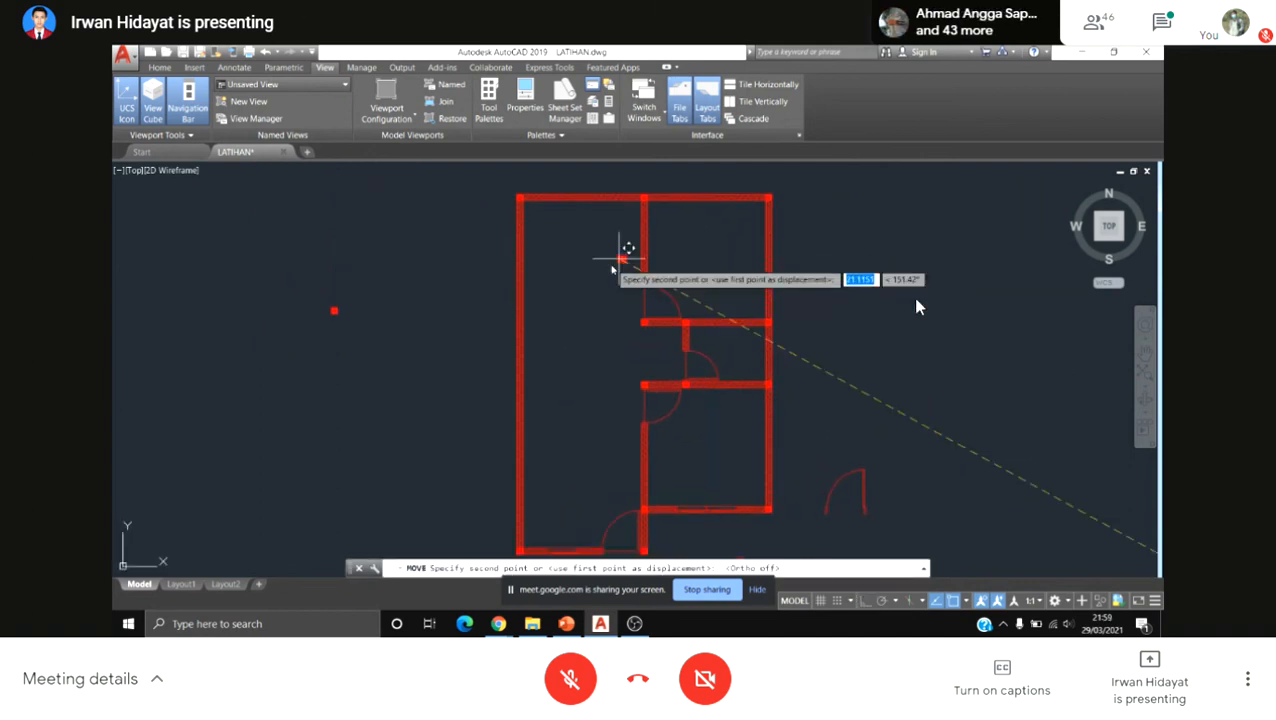
pyautogui.scroll(6, 520, 205)
pyautogui.moveTo(520, 206); pyautogui.dragTo(546, 318, button='middle')
pyautogui.scroll(4, 532, 255)
pyautogui.click(533, 235)
# Step: Enlarge the range-oven block in the room's upper-left corner by a scale factor of 1.5, using a base point on the block
pyautogui.scroll(-2, 535, 239)
pyautogui.click(613, 231)
pyautogui.click(567, 266)
pyautogui.scroll(-4, 578, 256)
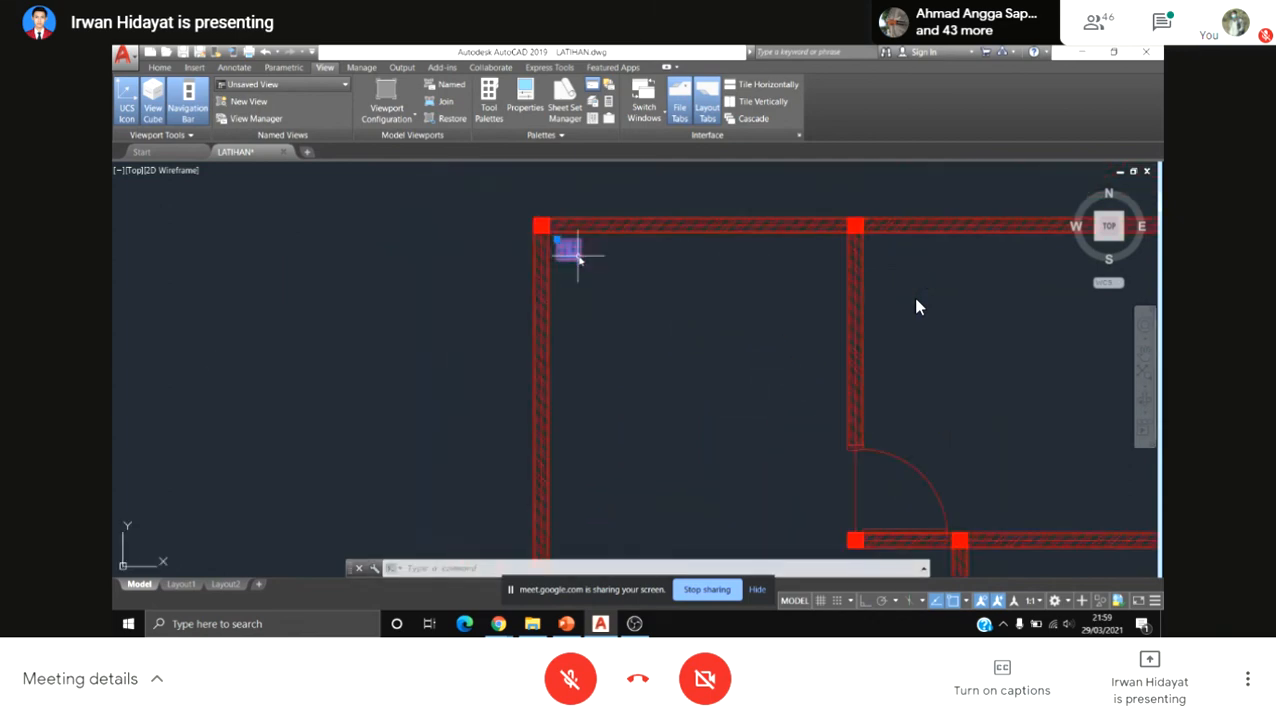
pyautogui.scroll(2, 587, 267)
pyautogui.write('sc')
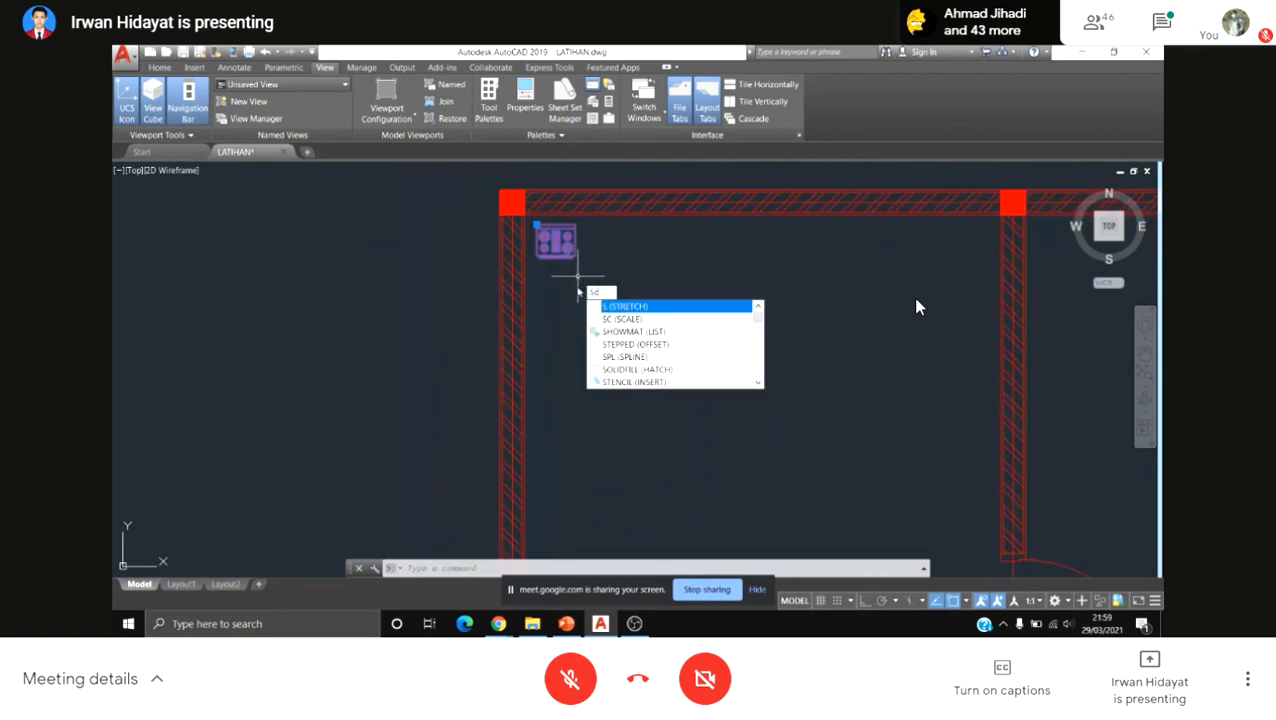
pyautogui.press('Return')
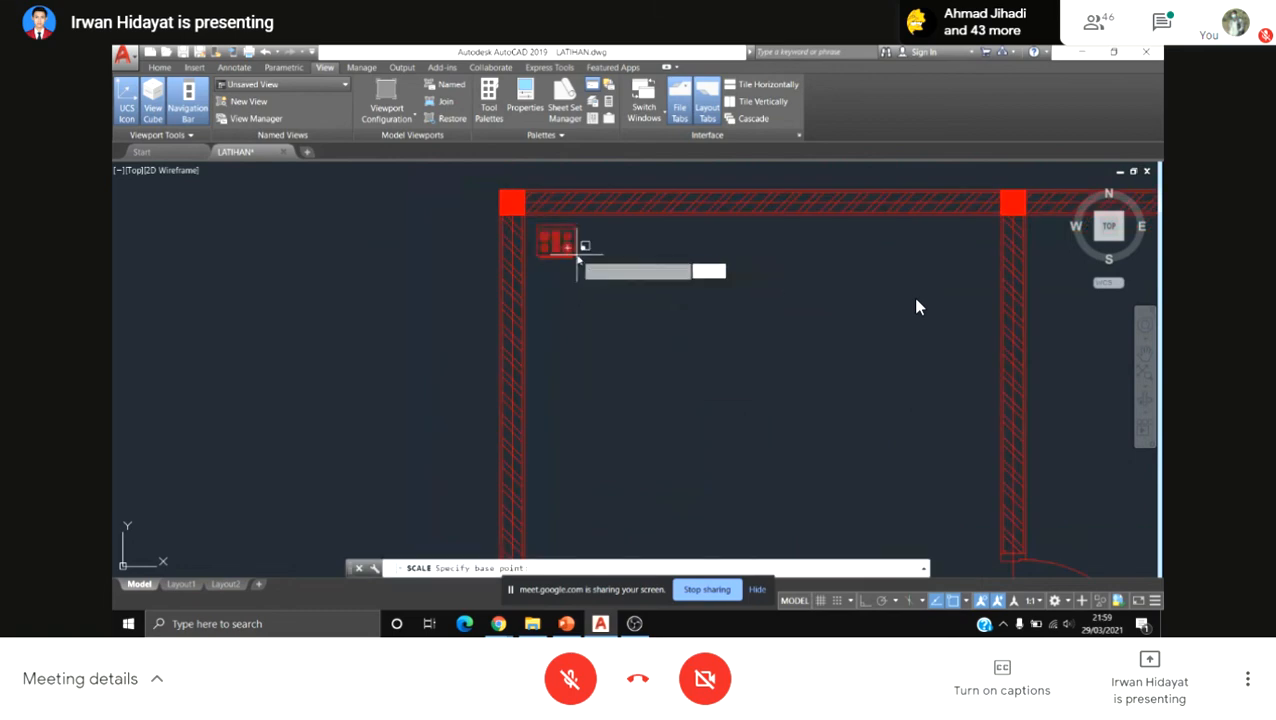
pyautogui.click(555, 243)
pyautogui.scroll(-2, 713, 372)
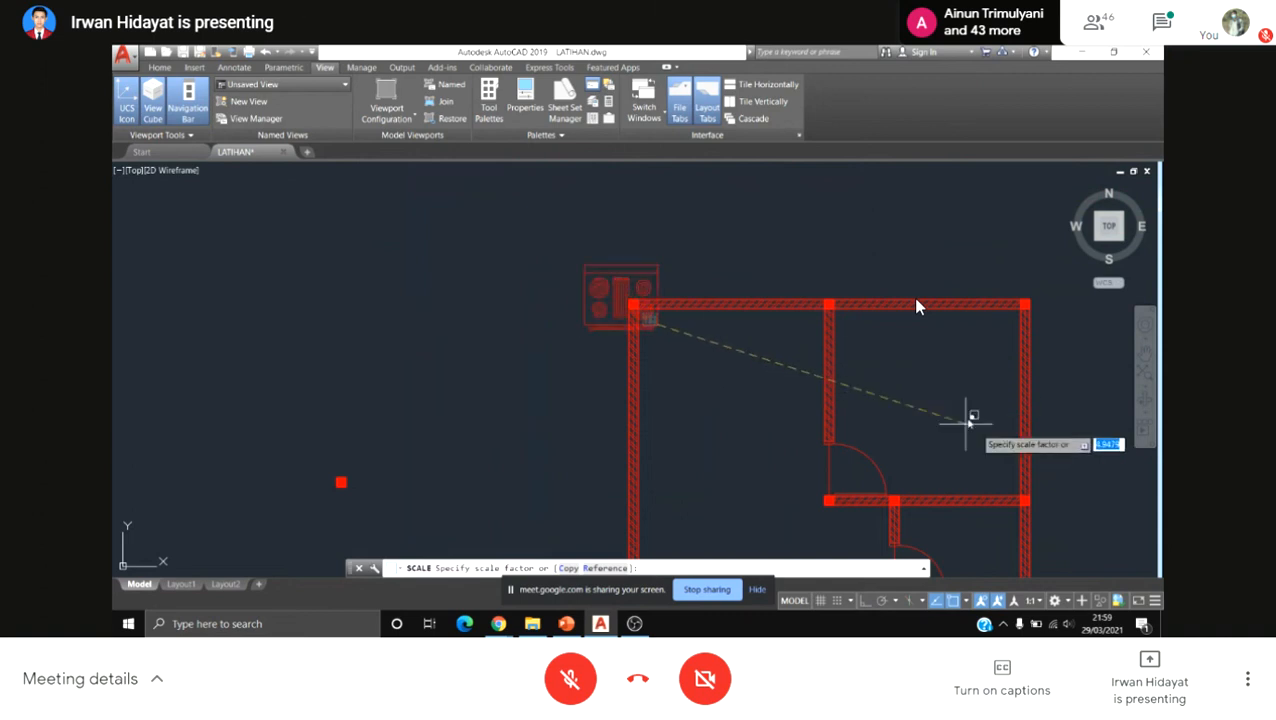
pyautogui.write('1.5')
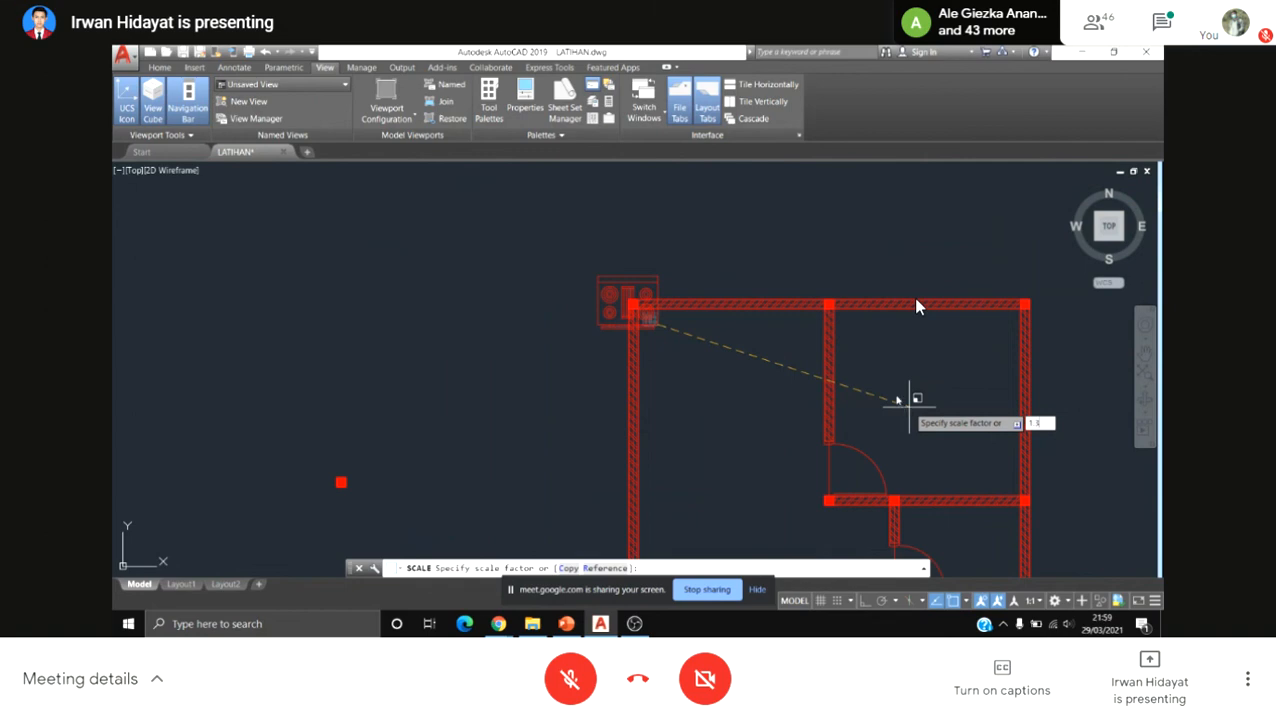
pyautogui.press('Return')
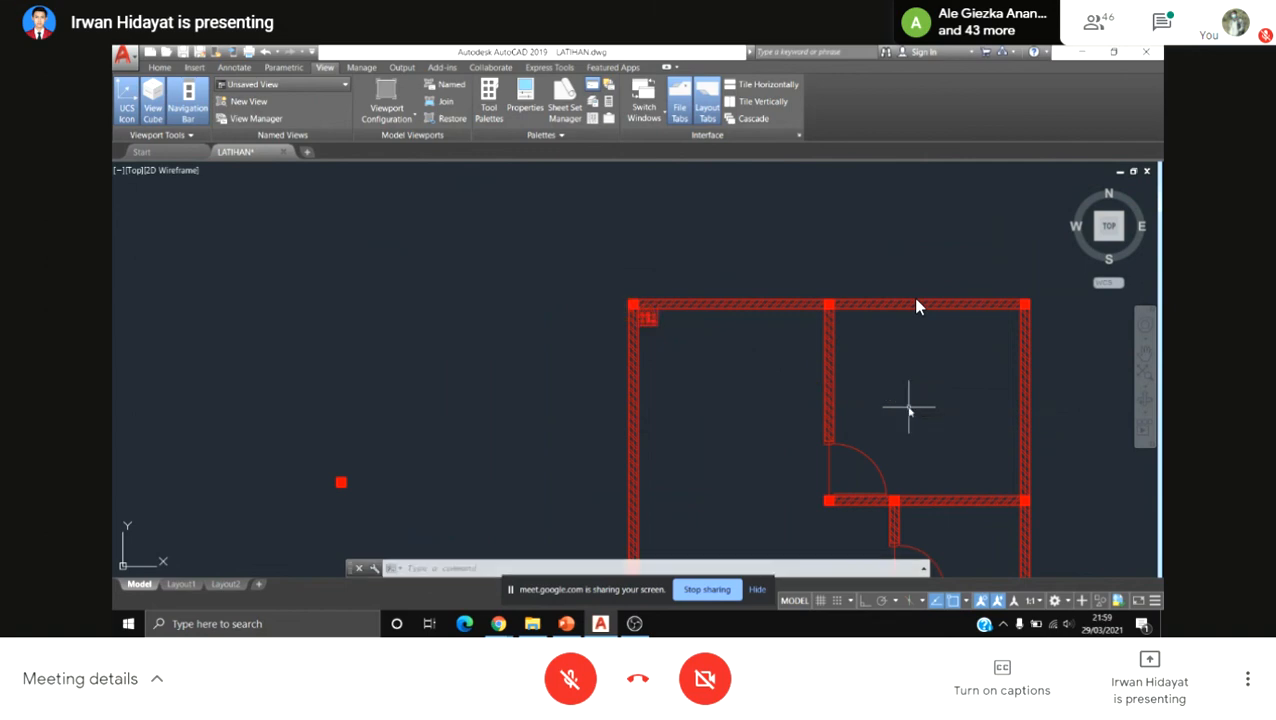
pyautogui.scroll(2, 661, 325)
pyautogui.click(548, 232)
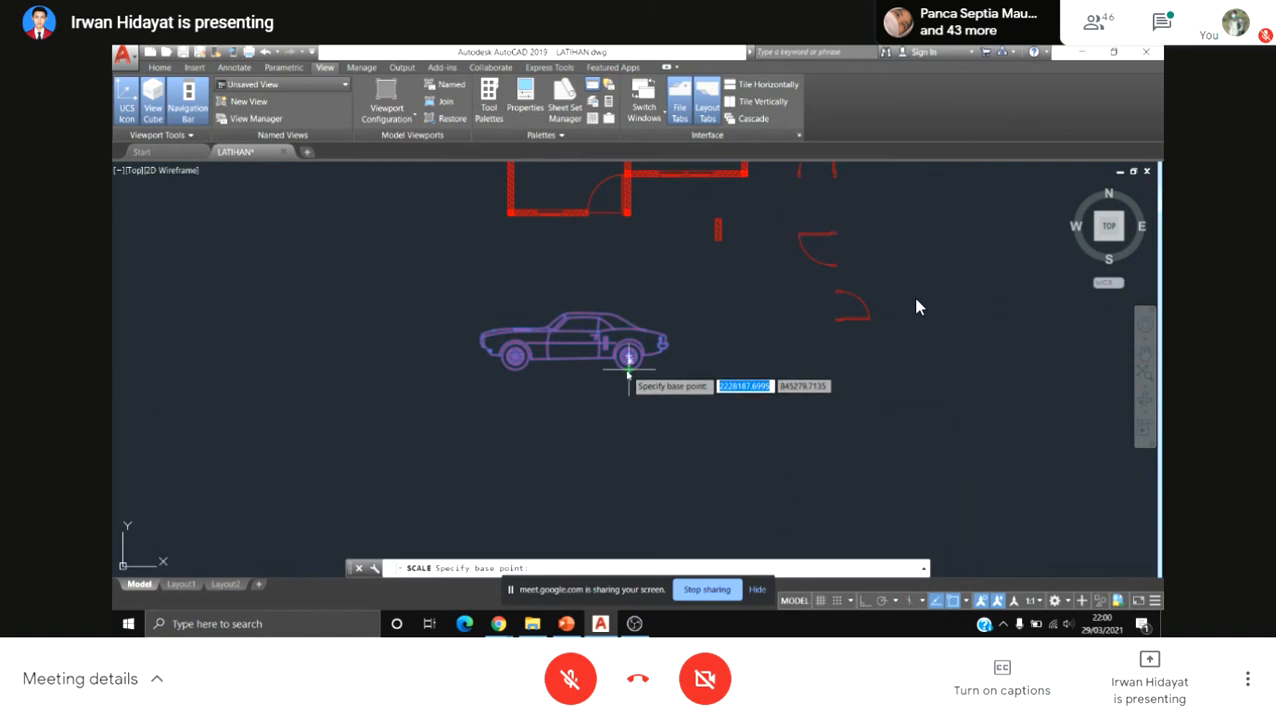
# Step: Scale the car block below the house to about three quarters of its size, based at the bottom of its rear wheel
pyautogui.click(628, 370)
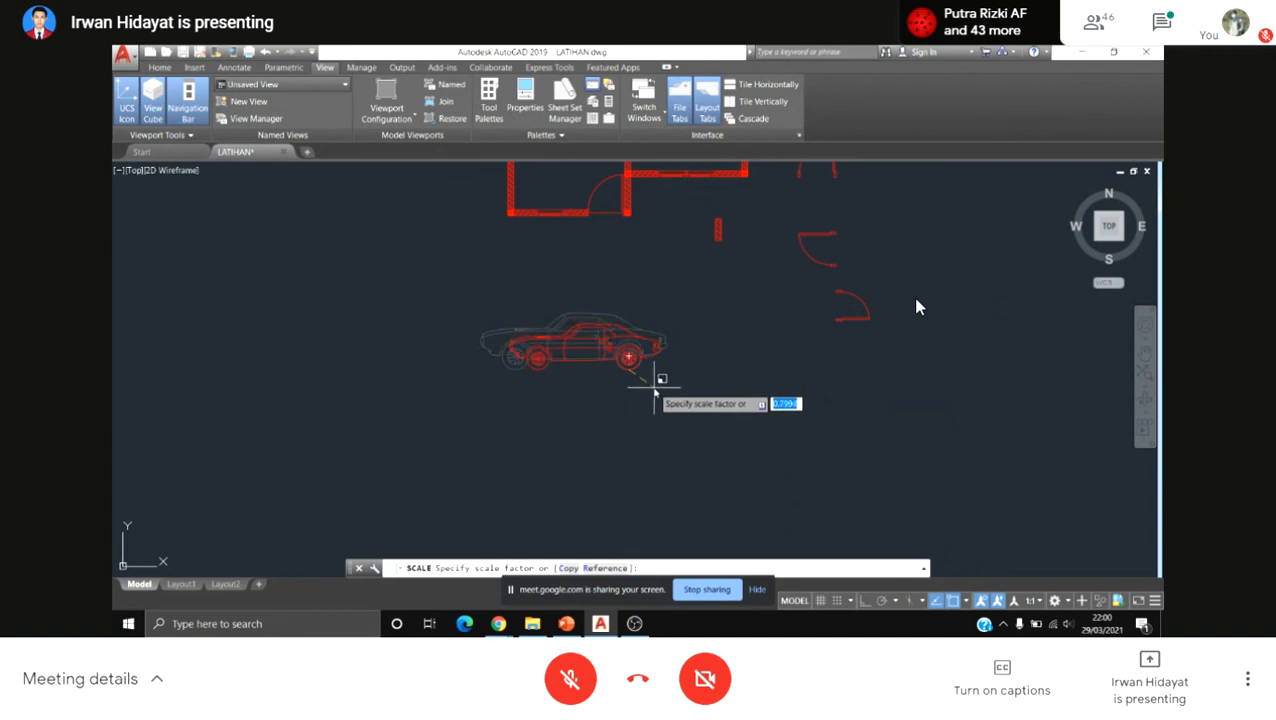
pyautogui.click(653, 386)
pyautogui.moveTo(621, 371); pyautogui.dragTo(715, 388, button='middle')
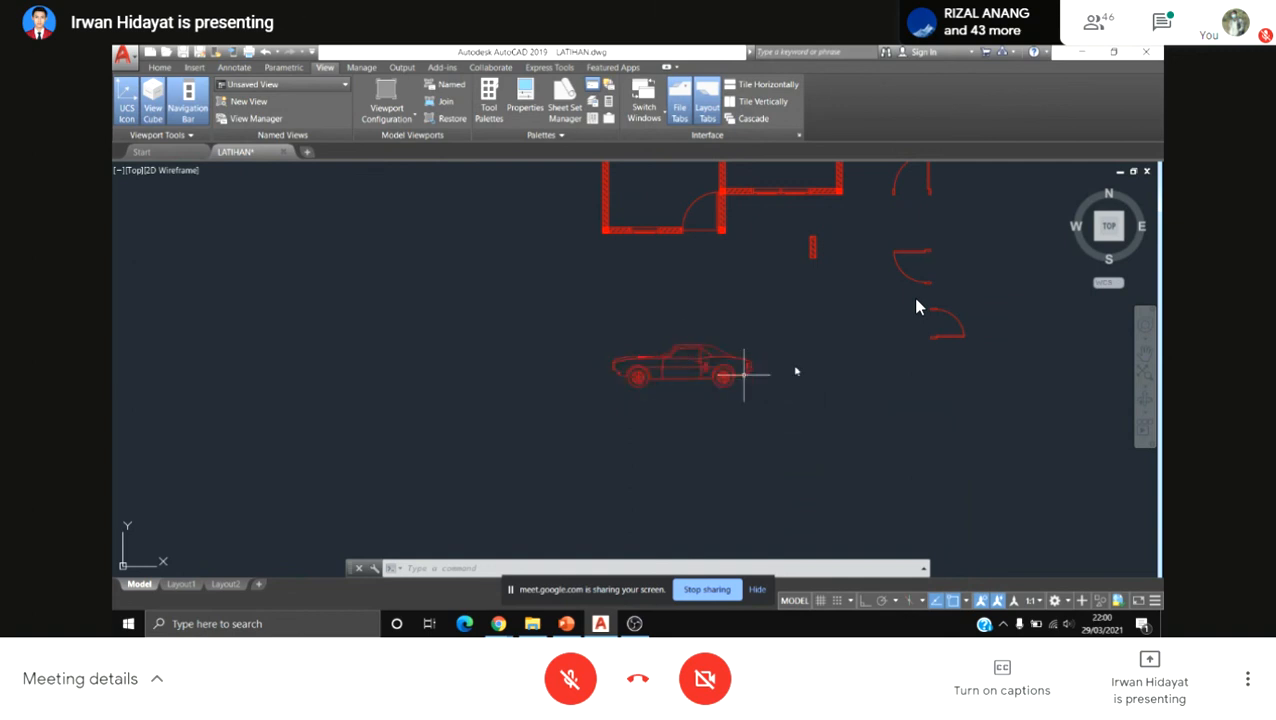
# Step: Switch the car block below the house to its Sports Car (Top) view
pyautogui.click(727, 358)
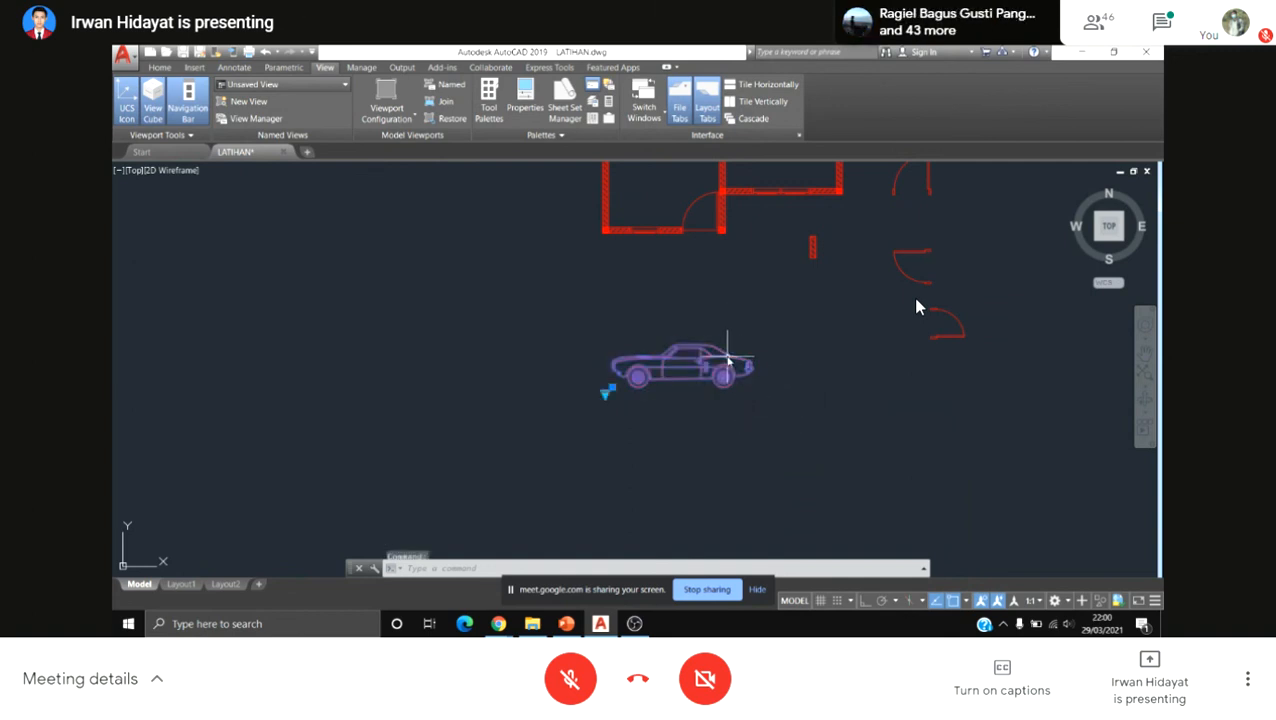
pyautogui.click(611, 389)
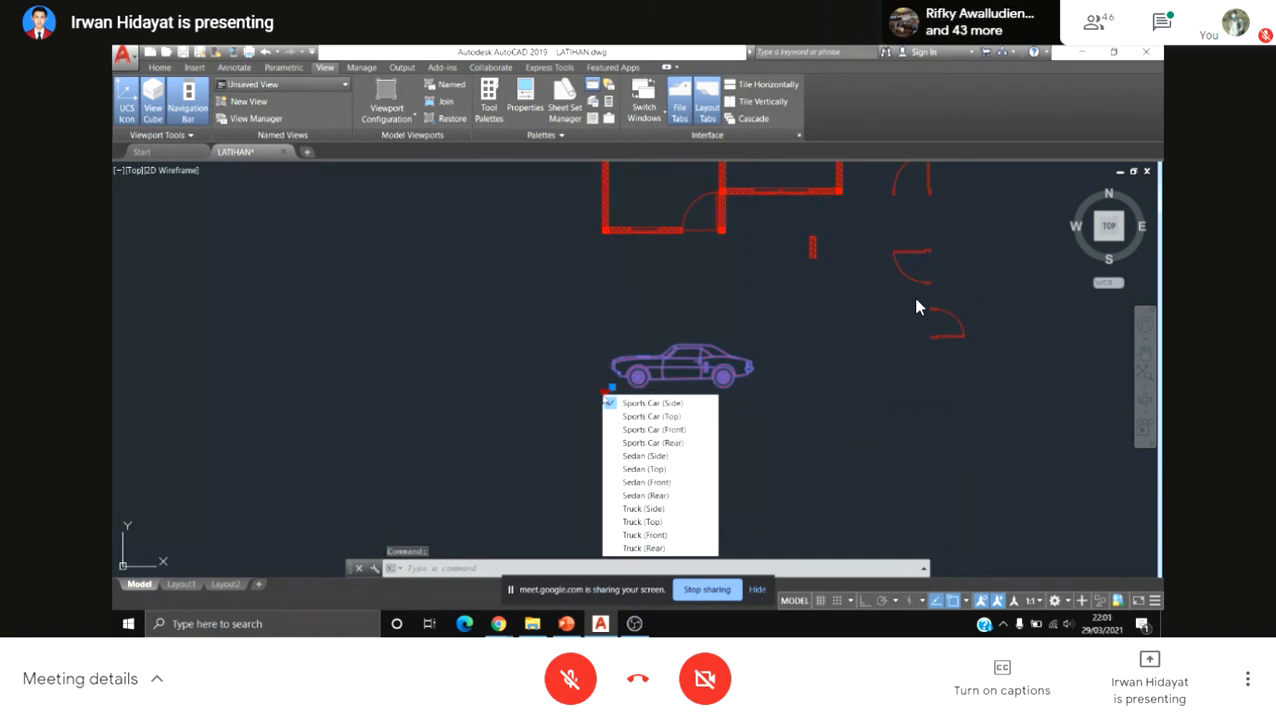
pyautogui.click(666, 418)
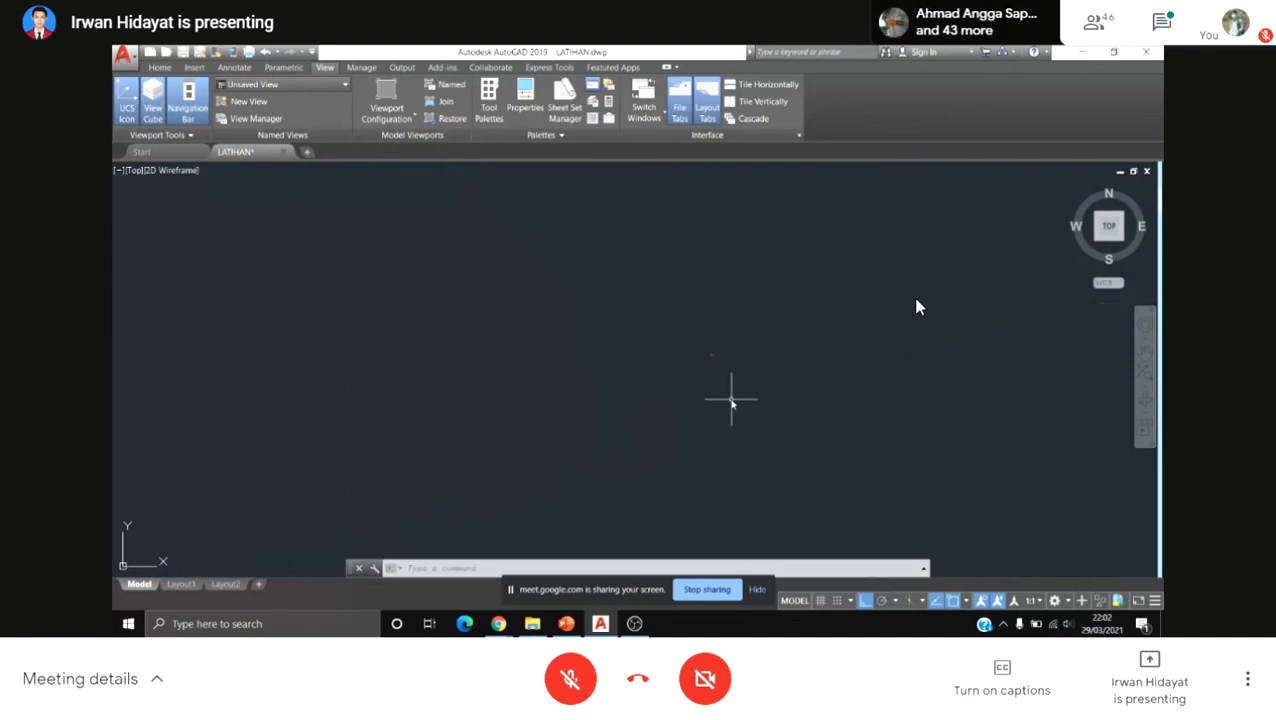
pyautogui.click(726, 451)
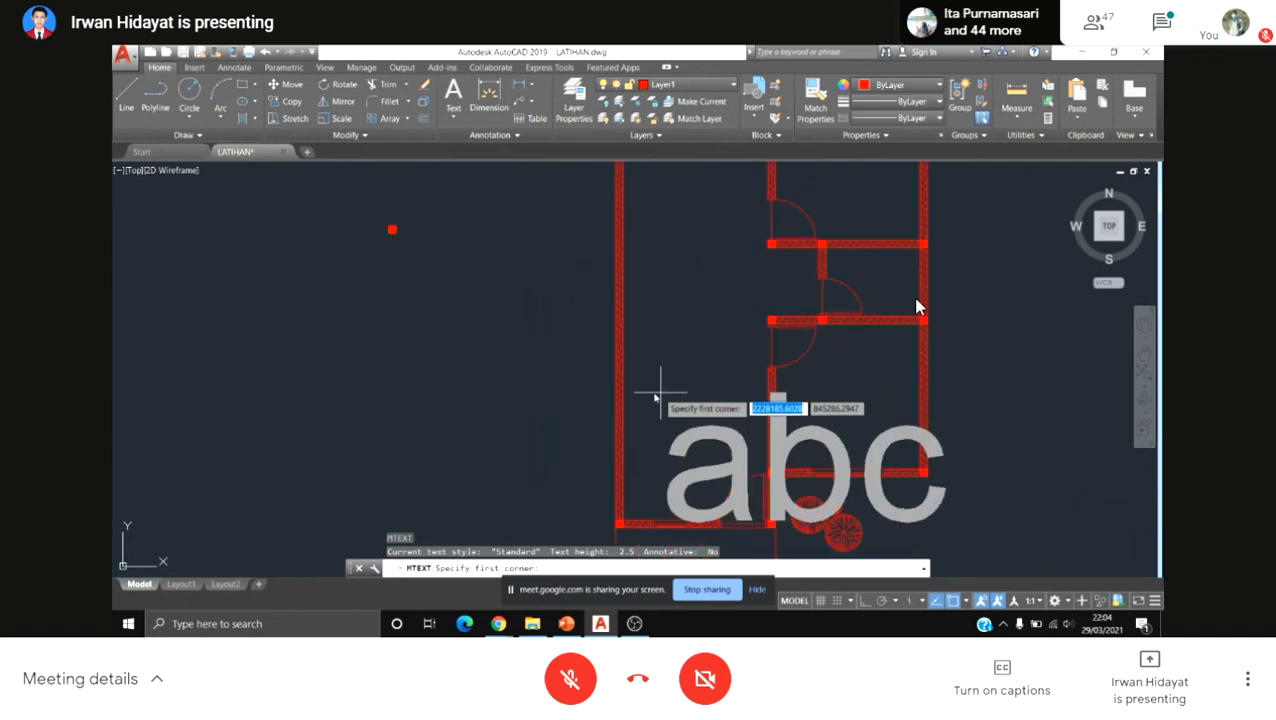
# Step: Add the multiline text "Ruang Tamu" in the lower part of the large left room
pyautogui.click(632, 287)
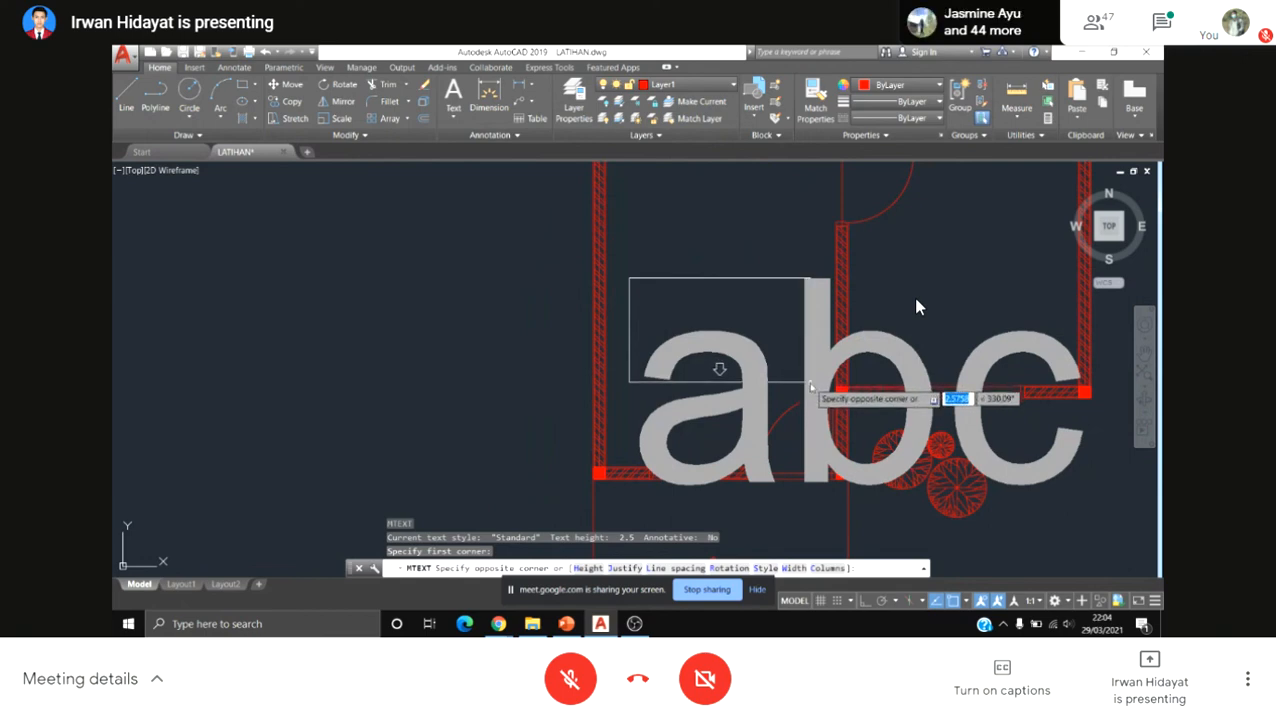
pyautogui.click(810, 386)
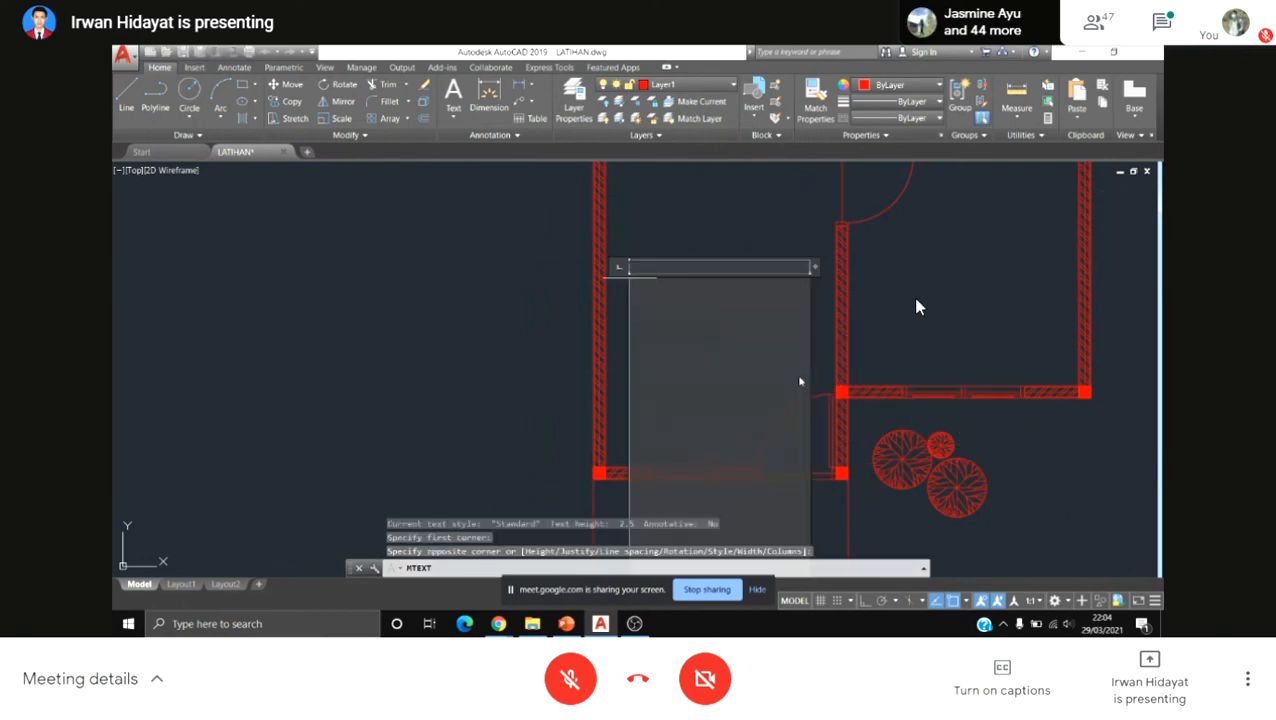
pyautogui.scroll(-3, 918, 307)
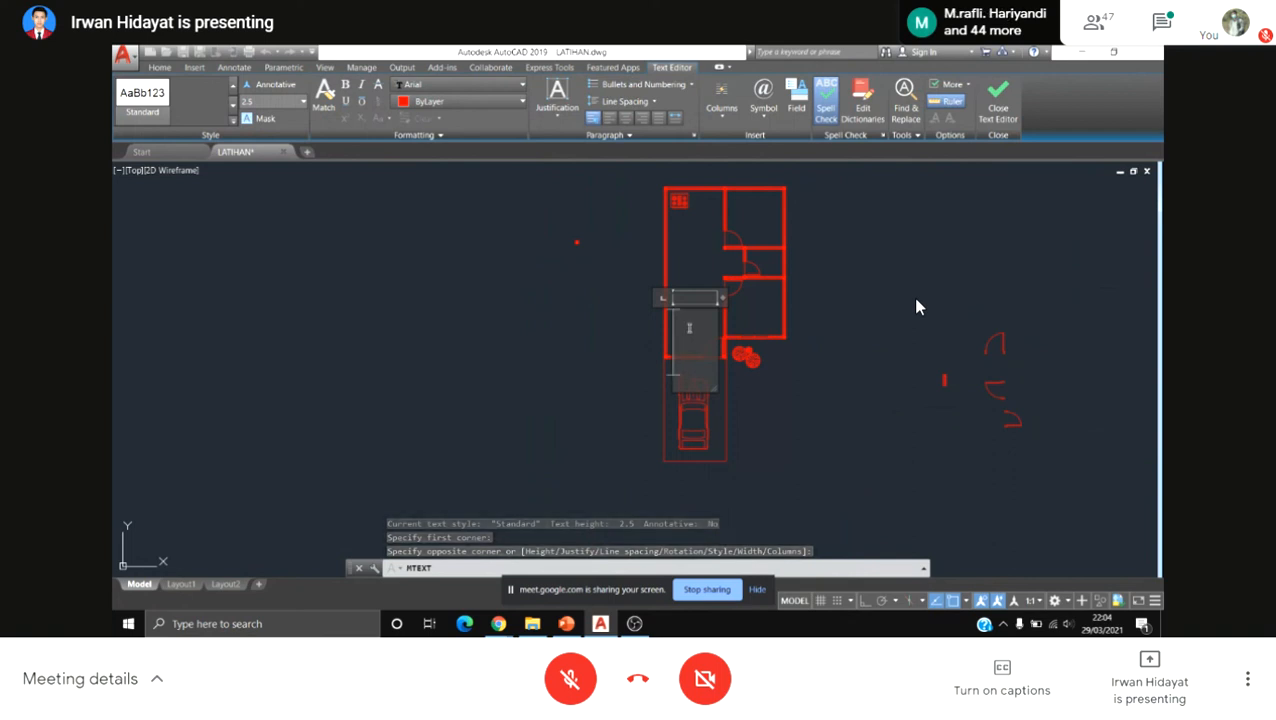
pyautogui.write('Rua')
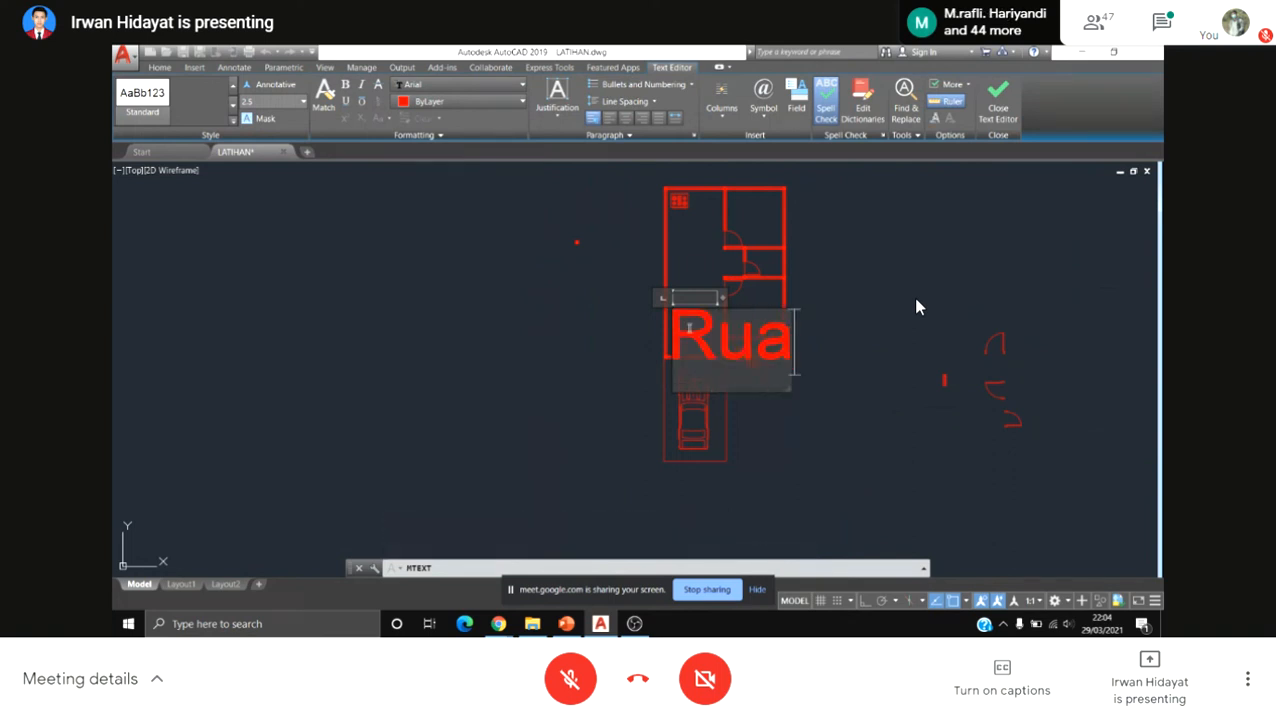
pyautogui.write('ng Tamu')
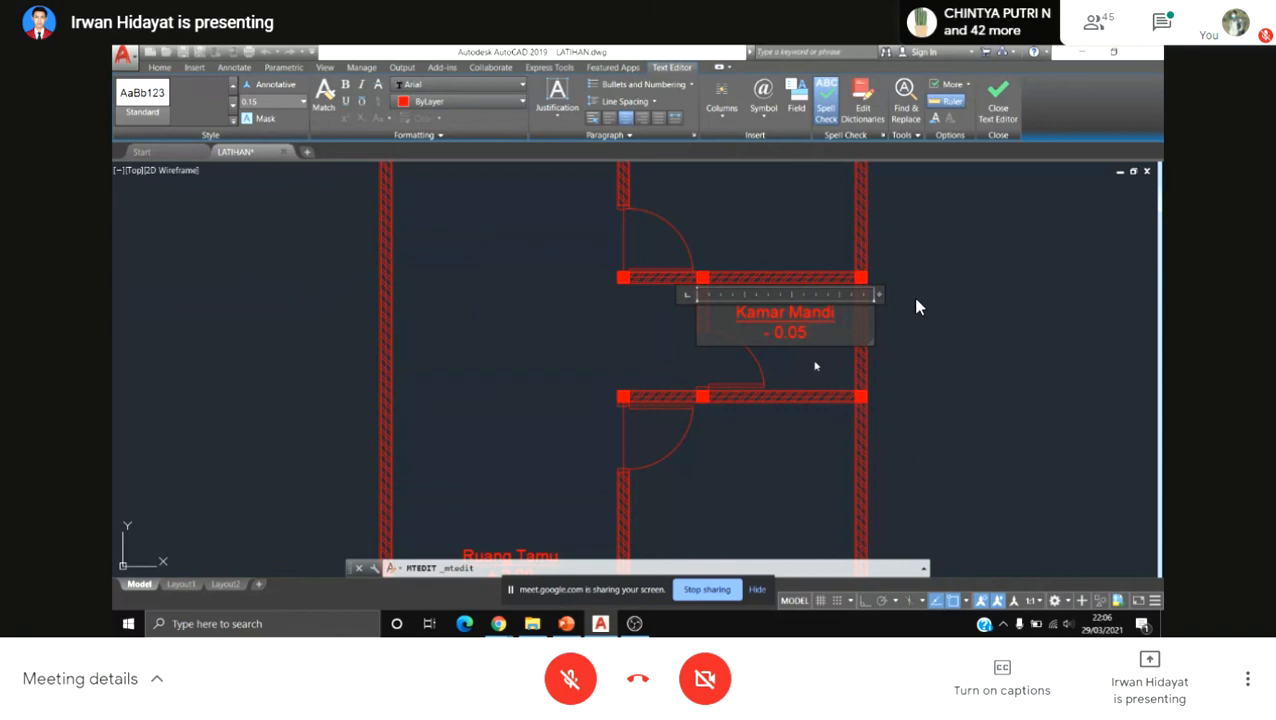
# Step: Finish editing the "Kamar Mandi - 0.05" label and move it slightly down within the bathroom
pyautogui.click(810, 358)
pyautogui.click(772, 315)
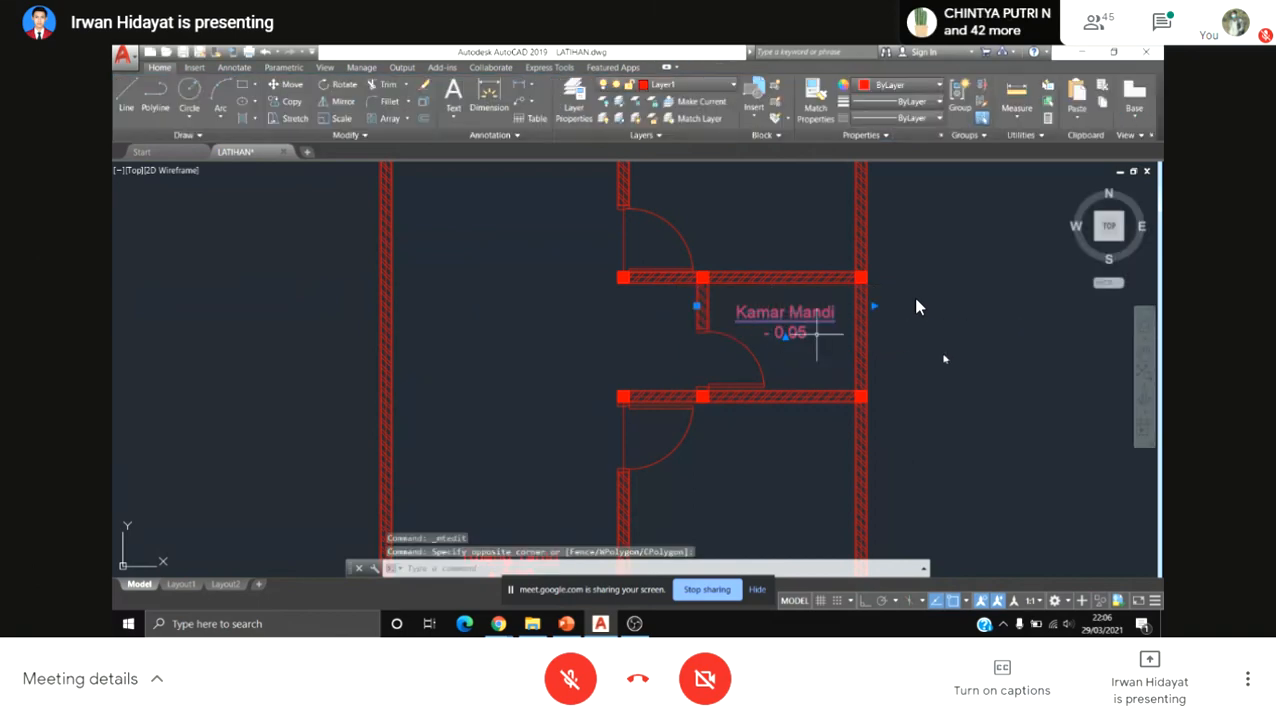
pyautogui.write('m')
pyautogui.press('Return')
pyautogui.click(968, 337)
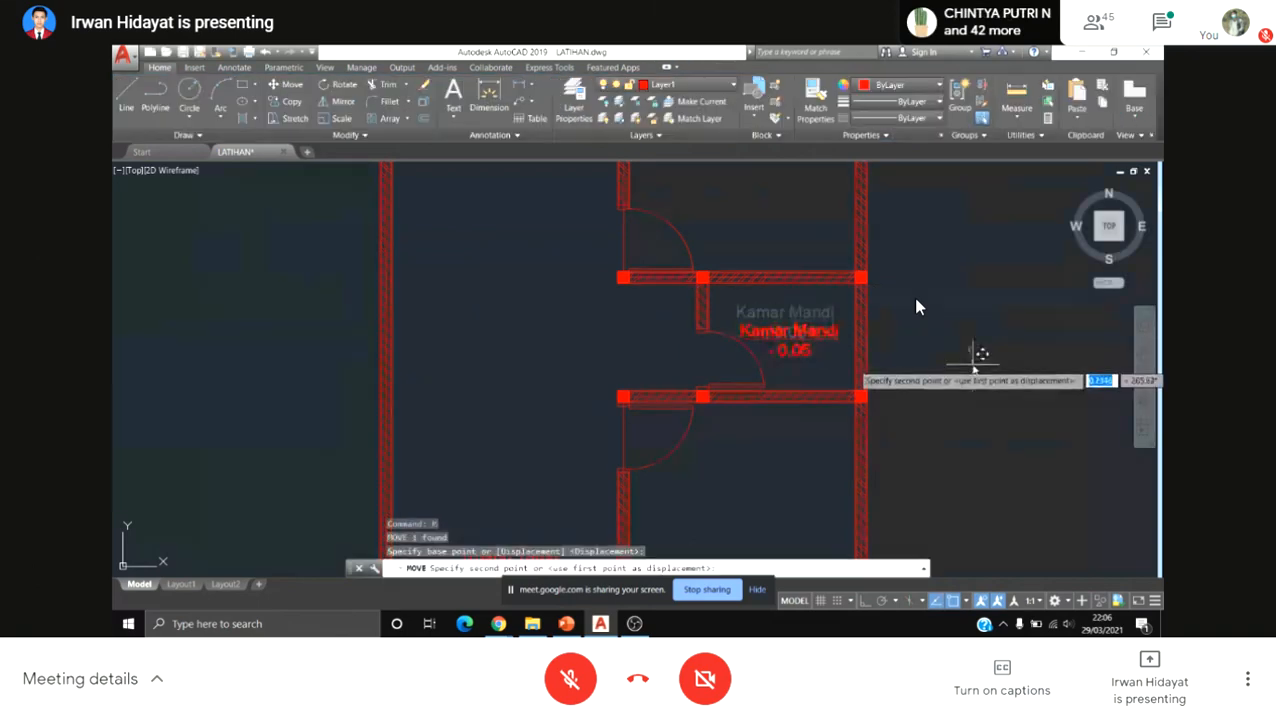
pyautogui.click(974, 357)
pyautogui.press('Escape')
pyautogui.press('Escape')
pyautogui.scroll(2, 761, 354)
pyautogui.scroll(-4, 754, 320)
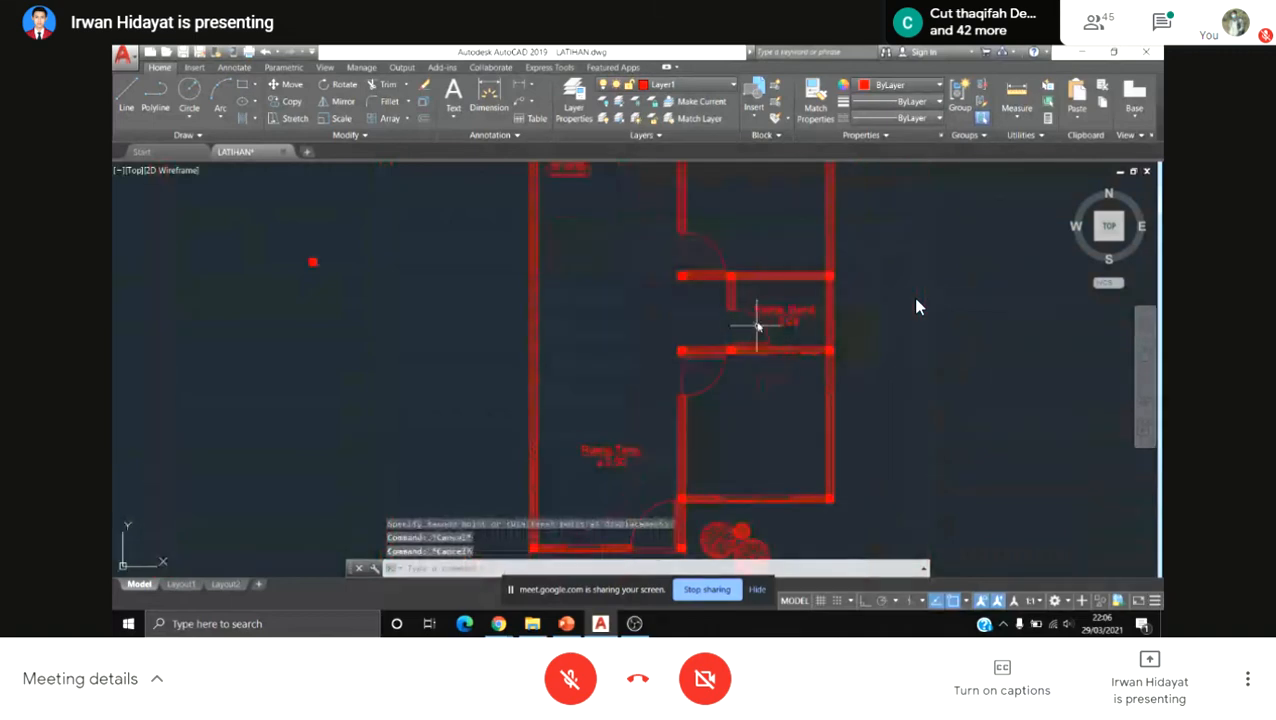
# Step: Turn on Ortho mode and view the bathroom label up close
pyautogui.click(866, 600)
pyautogui.scroll(3, 748, 378)
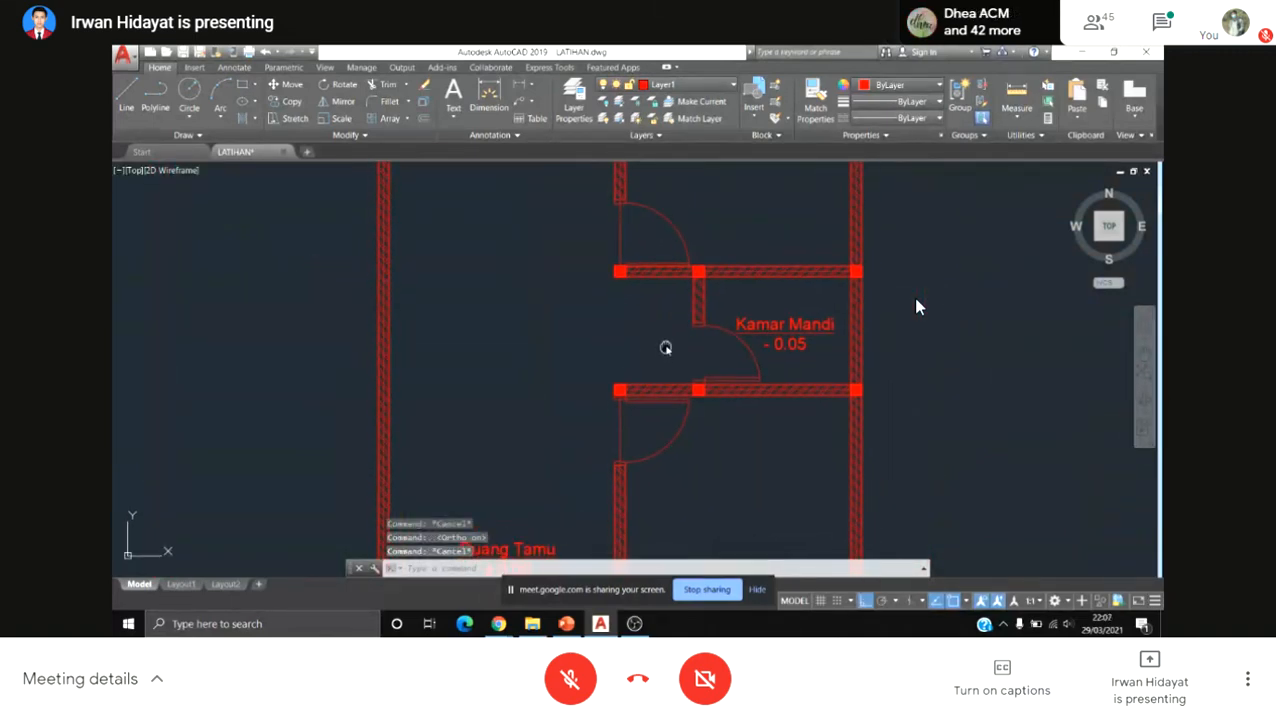
pyautogui.scroll(2, 694, 344)
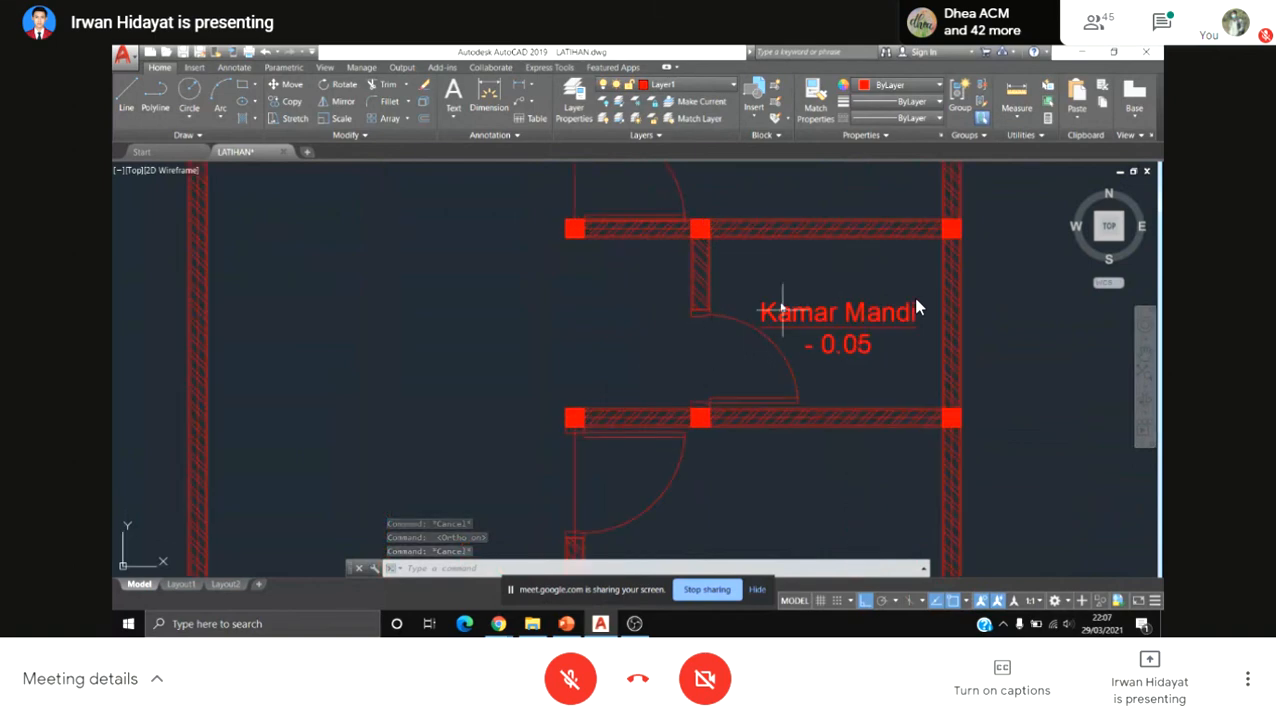
pyautogui.scroll(-3, 700, 330)
pyautogui.scroll(3, 755, 293)
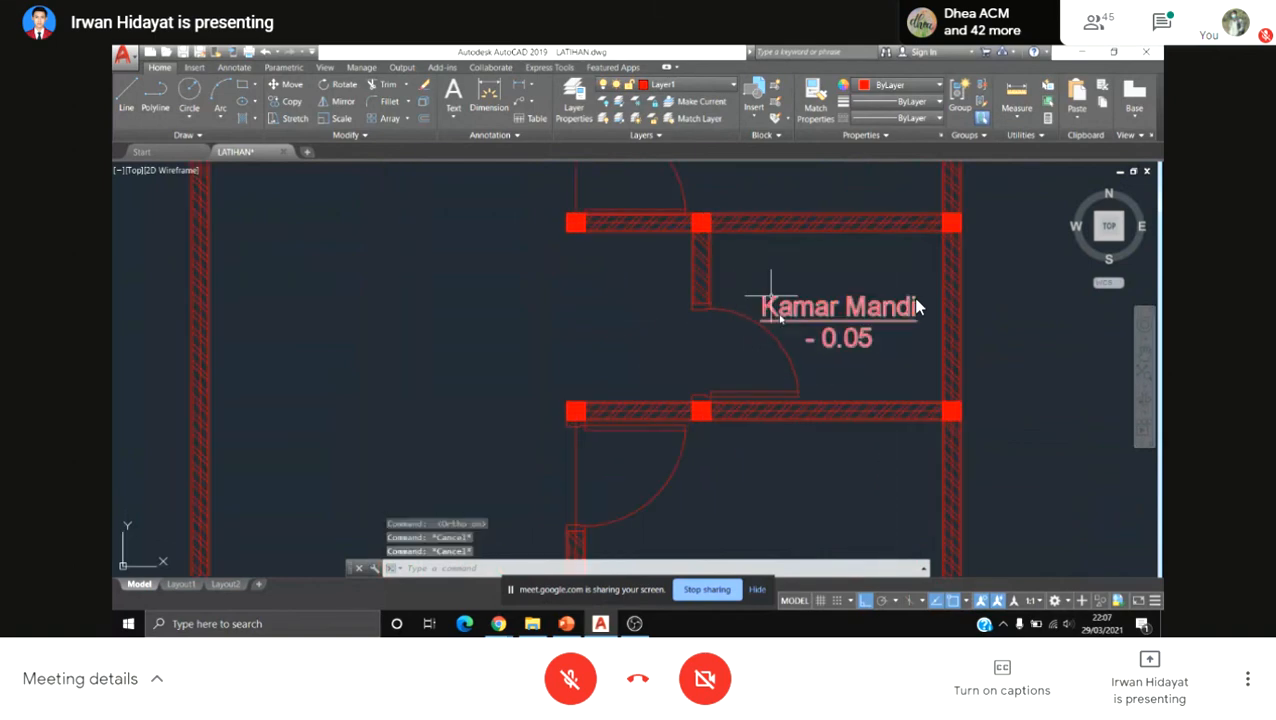
# Step: Draw a vertical line across the bathroom doorway, from the upper door jamb down to the lower wall
pyautogui.press('Escape')
pyautogui.moveTo(738, 301); pyautogui.dragTo(750, 307, button='middle')
pyautogui.write('L')
pyautogui.press('Return')
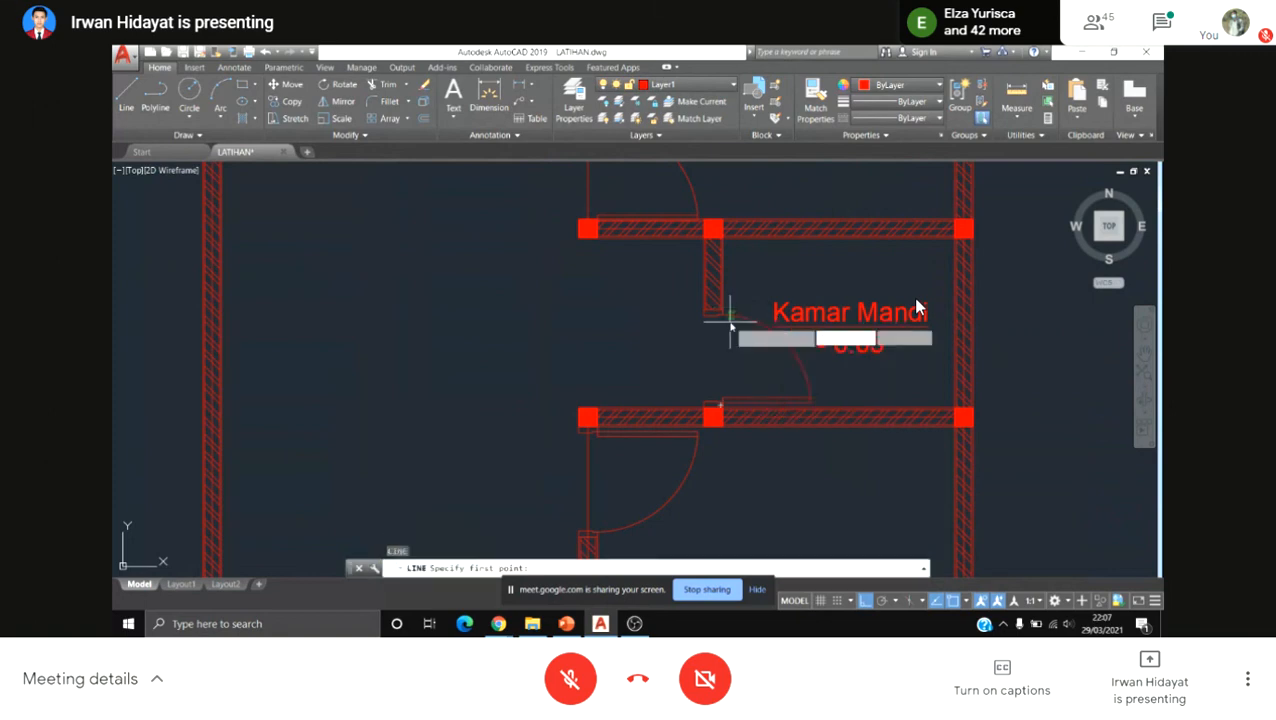
pyautogui.scroll(2, 730, 305)
pyautogui.scroll(1, 716, 300)
pyautogui.scroll(2, 716, 315)
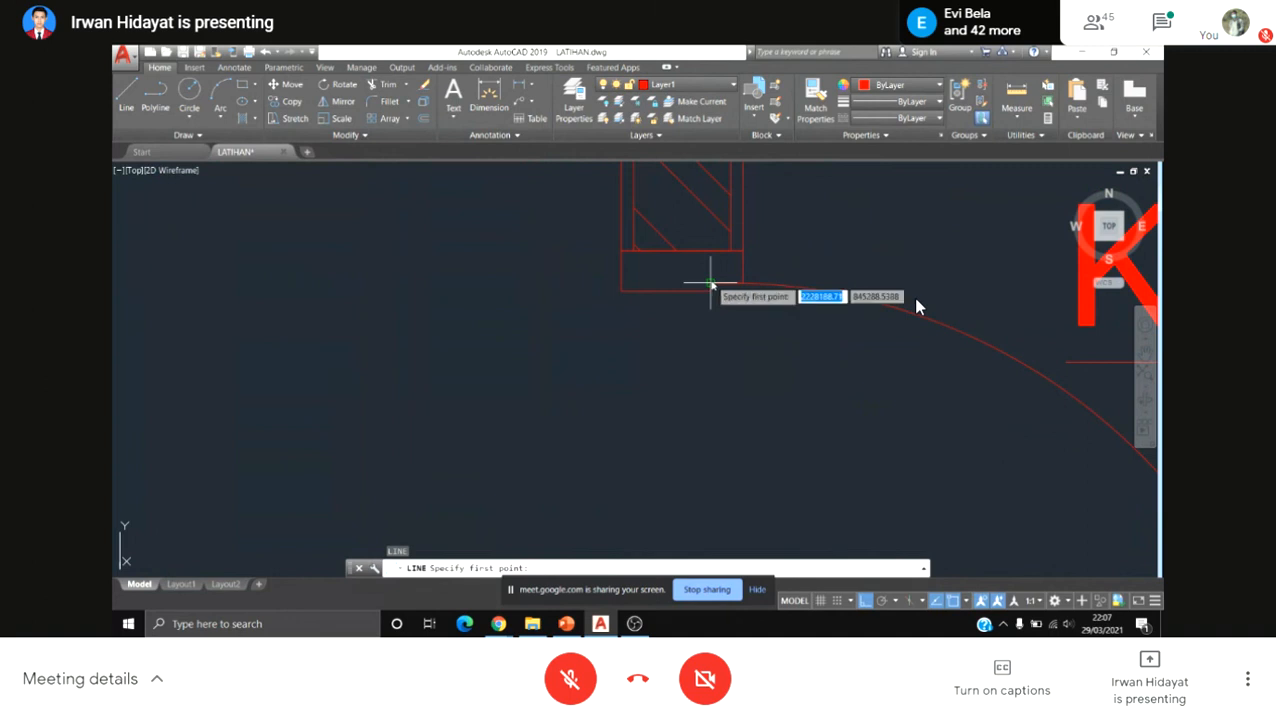
pyautogui.click(710, 284)
pyautogui.scroll(-4, 721, 398)
pyautogui.scroll(4, 690, 265)
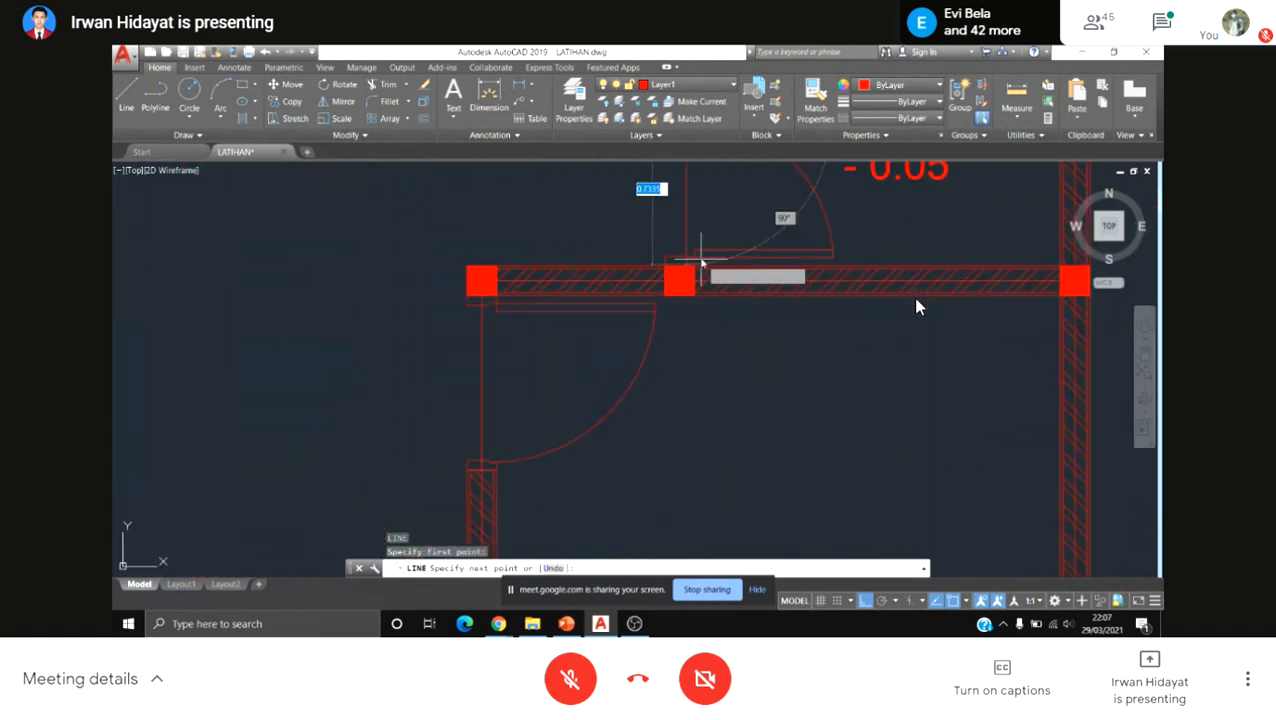
pyautogui.scroll(-7, 683, 252)
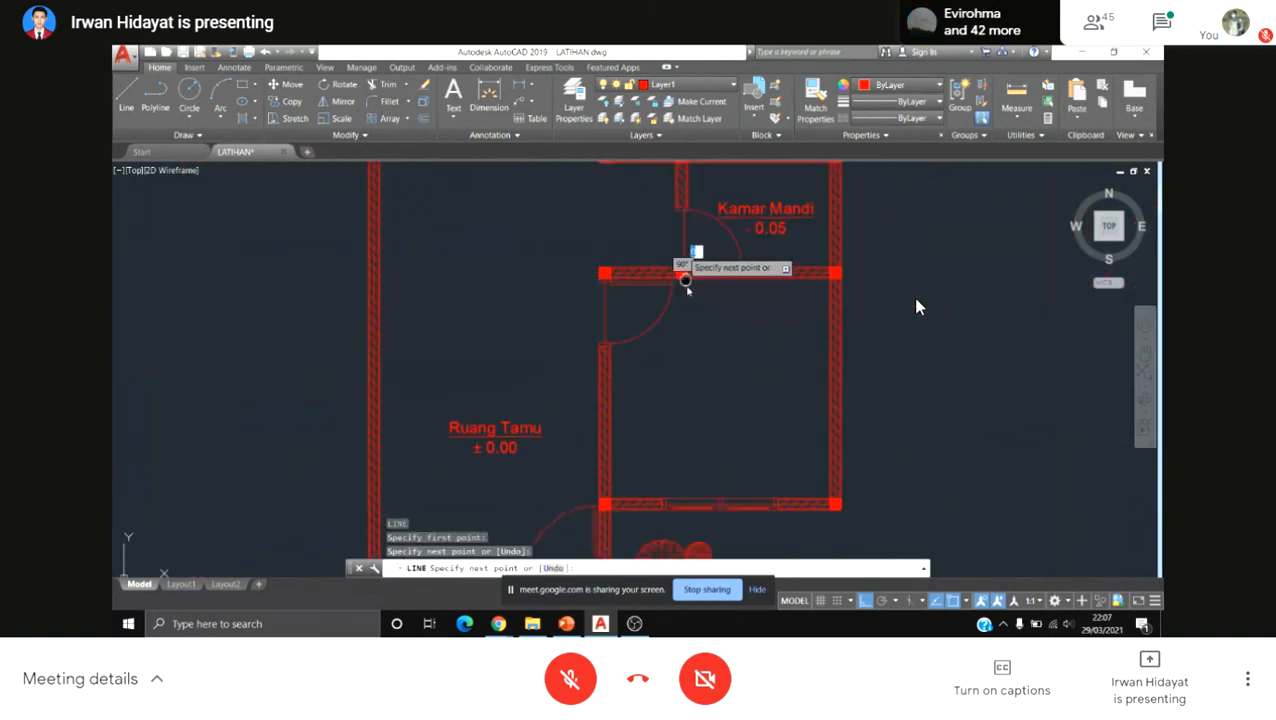
pyautogui.moveTo(683, 258); pyautogui.dragTo(690, 301, button='middle')
pyautogui.press('Return')
pyautogui.scroll(-4, 694, 302)
pyautogui.press('Escape')
pyautogui.scroll(2, 694, 304)
pyautogui.press('Escape')
pyautogui.moveTo(640, 258); pyautogui.dragTo(666, 278, button='middle')
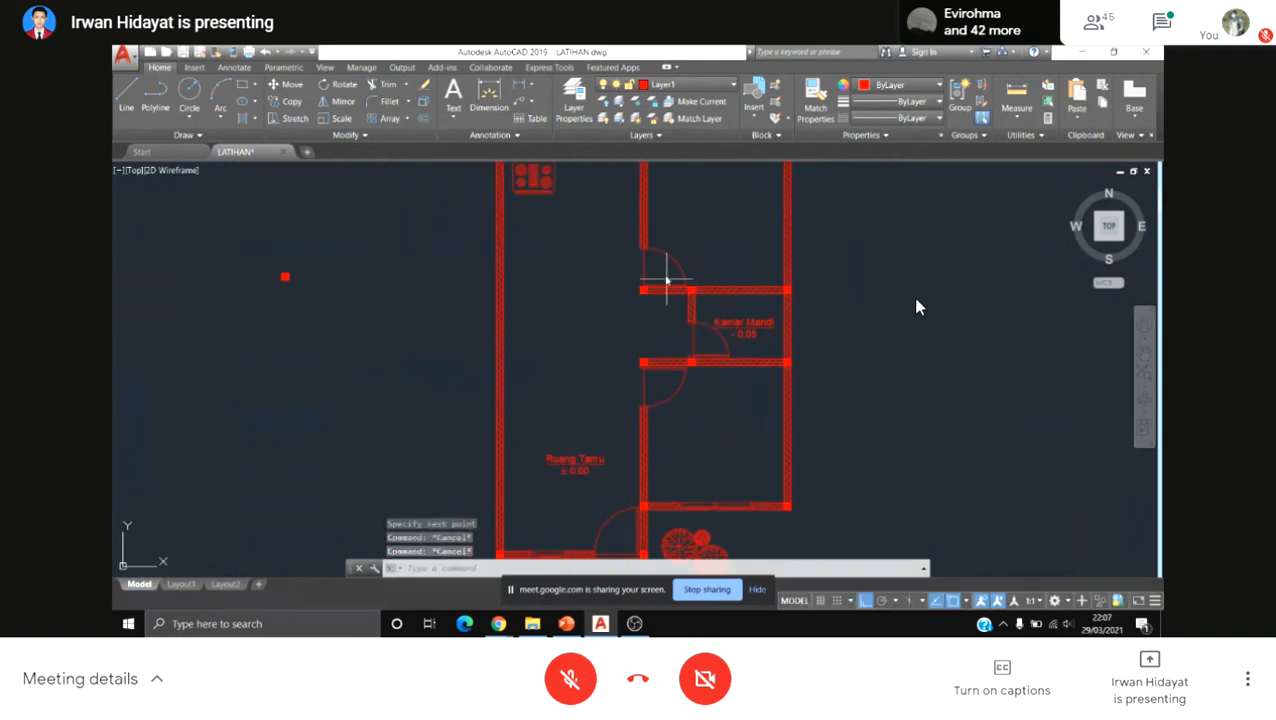
# Step: Erase the two vertical lines that cross the doorways of the upper and lower right-hand rooms
pyautogui.click(661, 265)
pyautogui.click(635, 280)
pyautogui.click(661, 388)
pyautogui.click(636, 378)
pyautogui.moveTo(635, 384); pyautogui.dragTo(644, 273, button='middle')
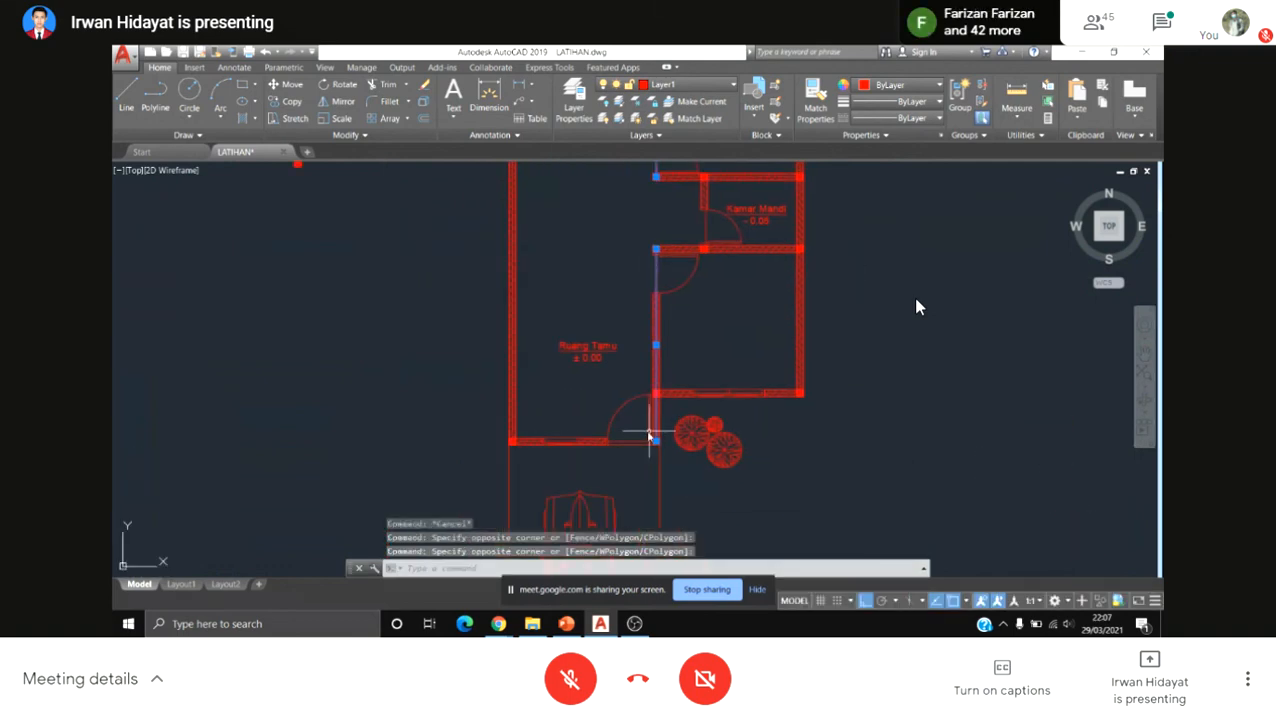
pyautogui.press('Delete')
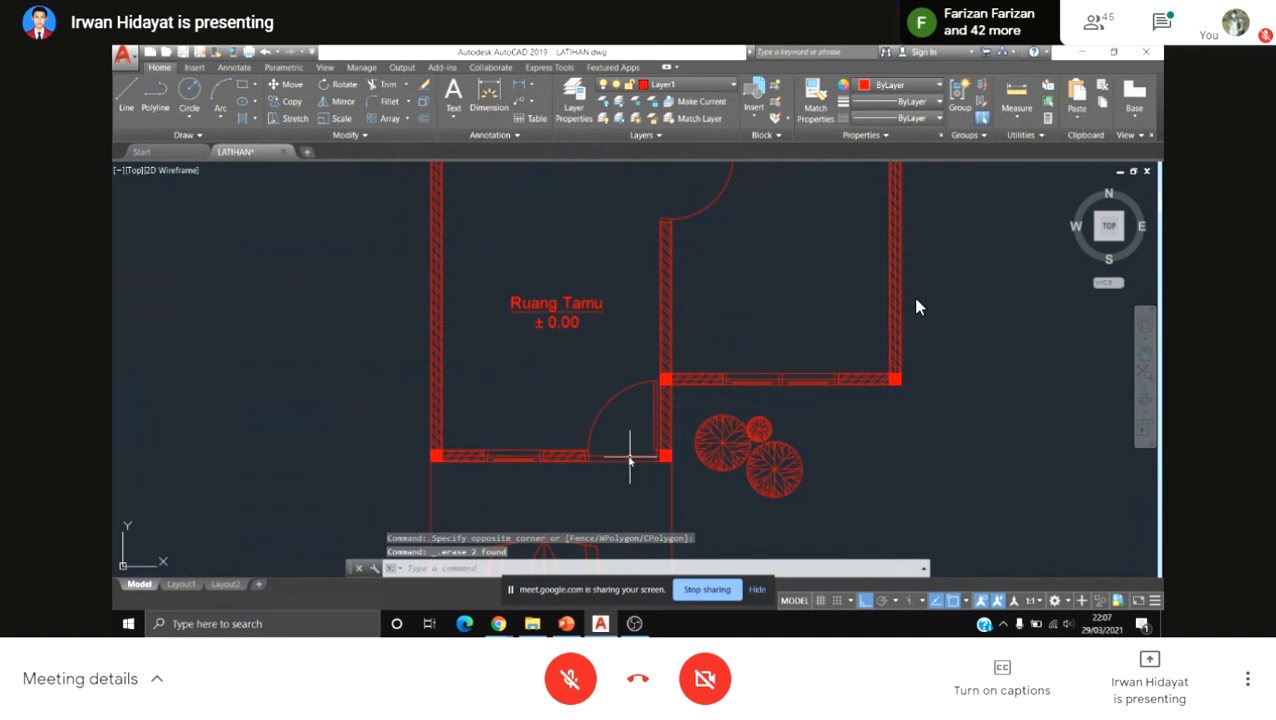
# Step: Clear the front doorway of the Ruang Tamu by erasing the line across it and trimming the remaining line segments in the opening
pyautogui.click(626, 457)
pyautogui.press('Delete')
pyautogui.scroll(2, 629, 464)
pyautogui.moveTo(631, 455); pyautogui.dragTo(646, 422, button='middle')
pyautogui.write('tr')
pyautogui.press('Return')
pyautogui.press('Return')
pyautogui.click(651, 412)
pyautogui.click(626, 447)
pyautogui.press('Escape')
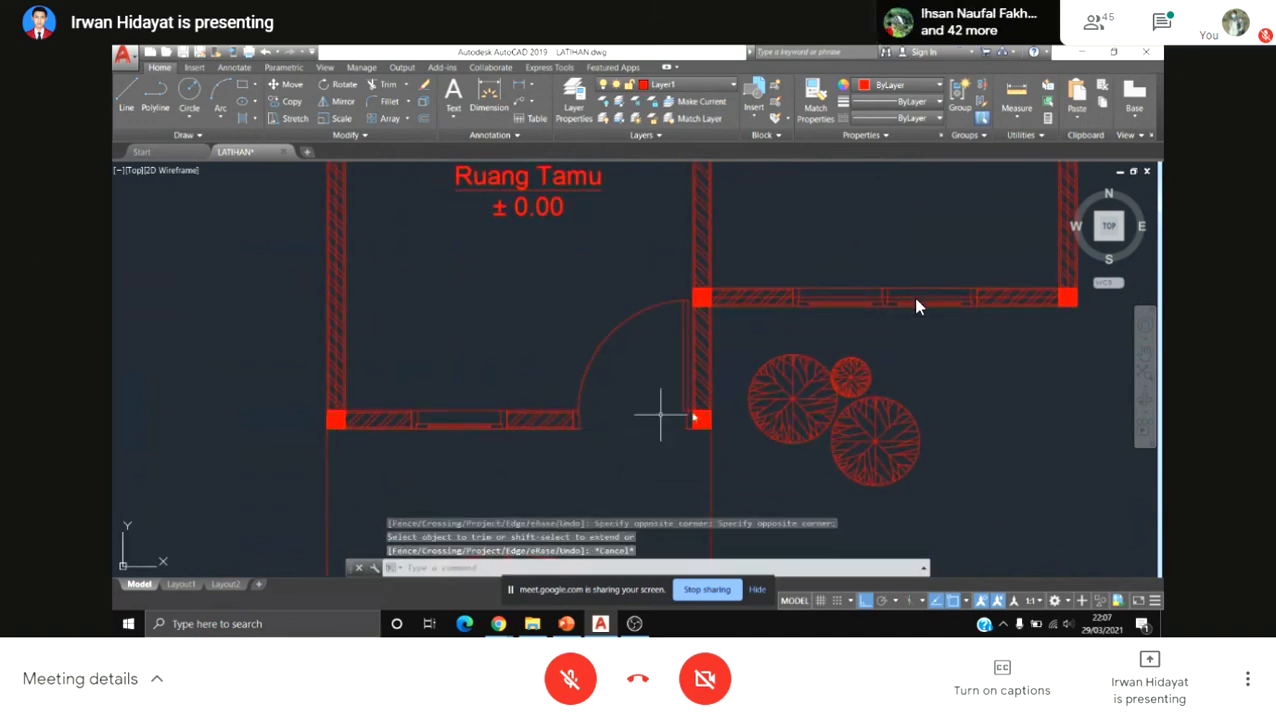
# Step: Copy the "Ruang Tamu ± 0.00" label straight down onto the middle of the car
pyautogui.scroll(2, 686, 410)
pyautogui.scroll(-4, 657, 397)
pyautogui.moveTo(632, 368); pyautogui.dragTo(672, 341, button='middle')
pyautogui.scroll(-2, 655, 400)
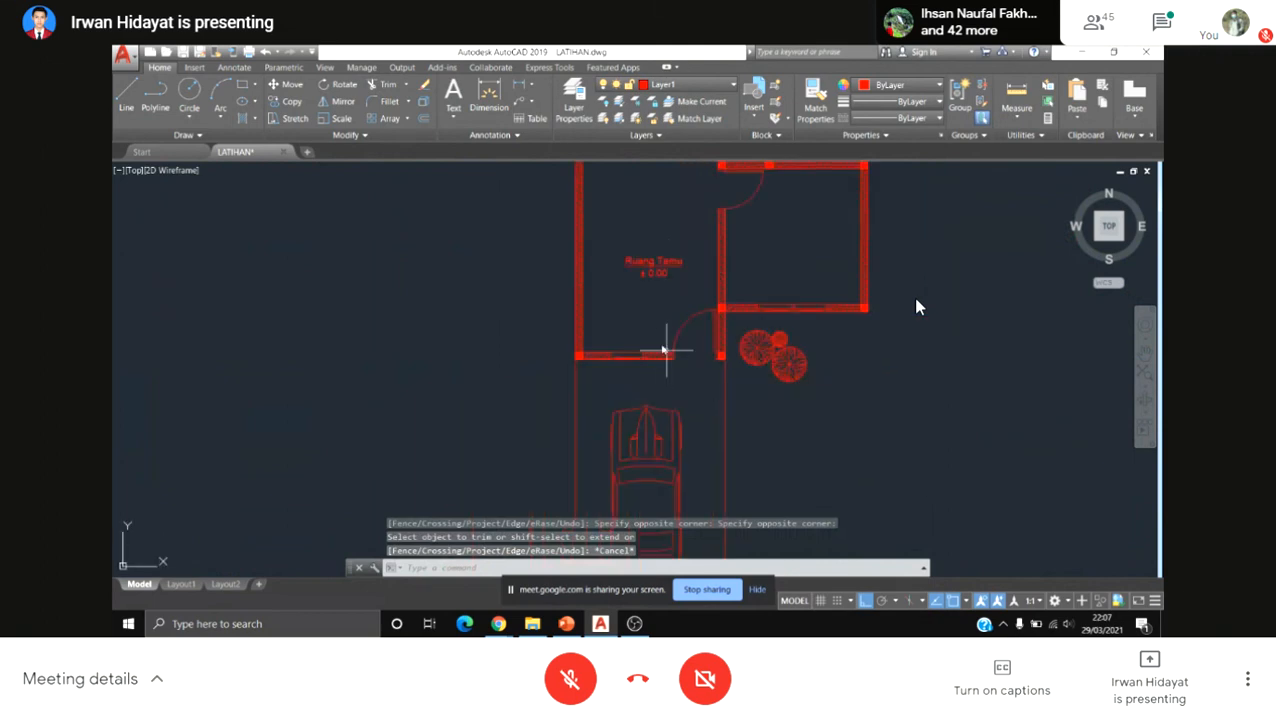
pyautogui.press('Escape')
pyautogui.click(654, 263)
pyautogui.click(612, 211)
pyautogui.click(663, 257)
pyautogui.write('co')
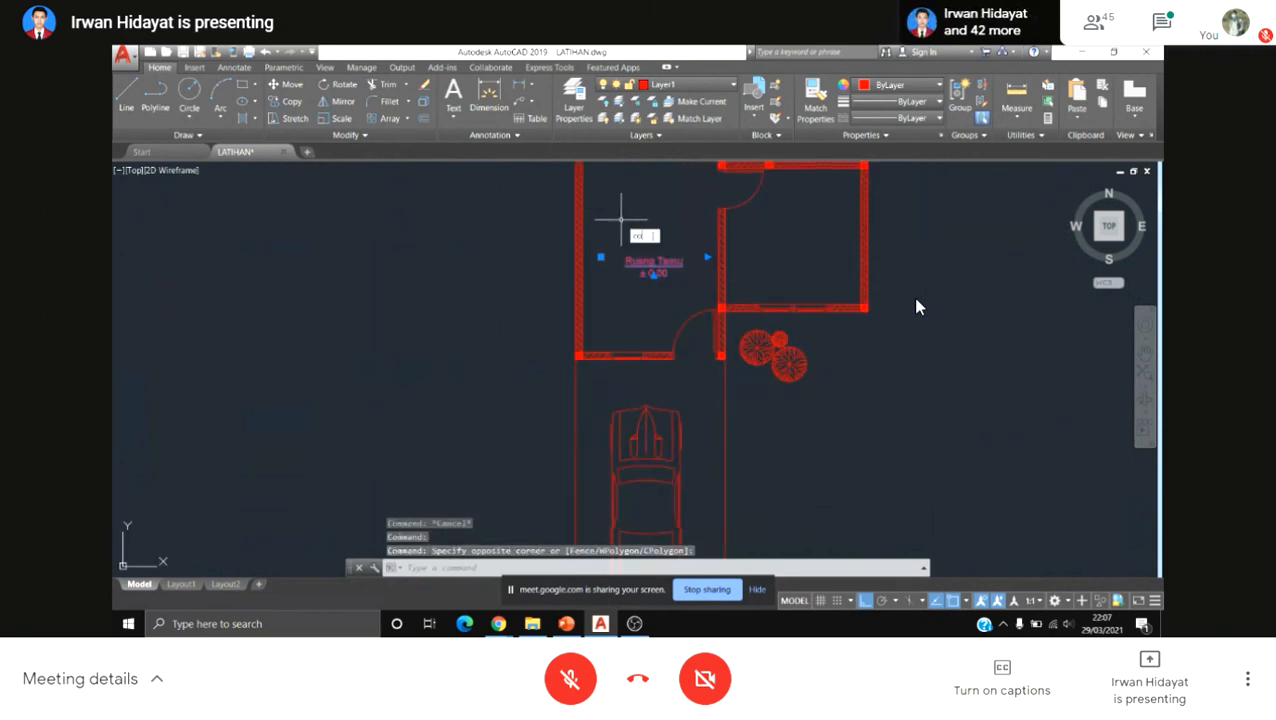
pyautogui.press('Return')
pyautogui.click(654, 266)
pyautogui.scroll(-2, 661, 300)
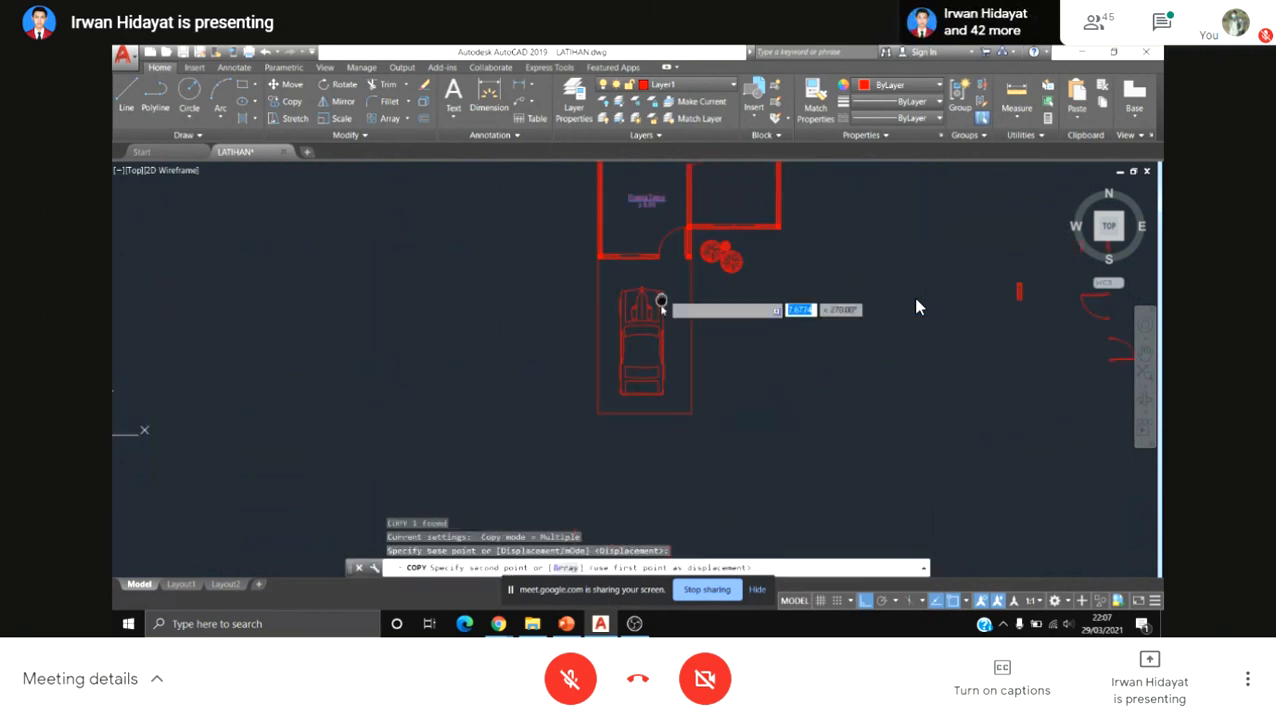
pyautogui.scroll(2, 664, 285)
pyautogui.click(671, 404)
pyautogui.press('Escape')
# Step: Change the copied label on the car to read "Cartport" with the level "- 0.20" below it
pyautogui.click(629, 390)
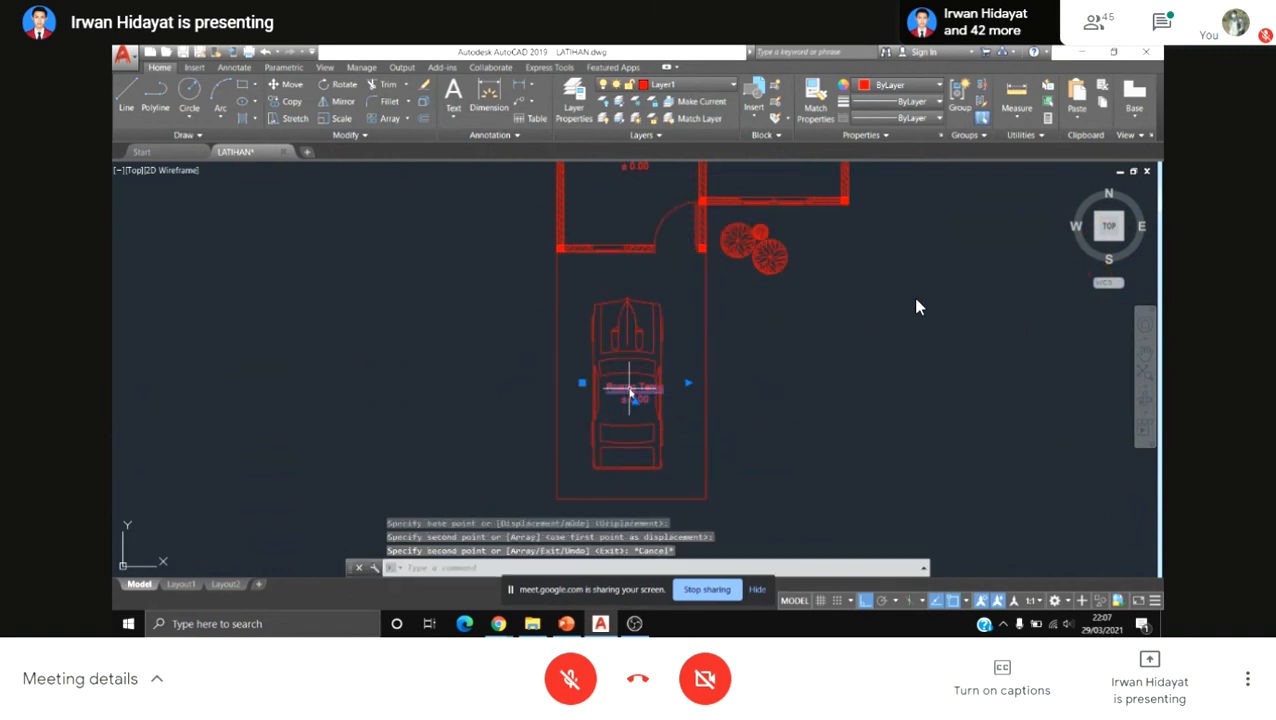
pyautogui.doubleClick(629, 390)
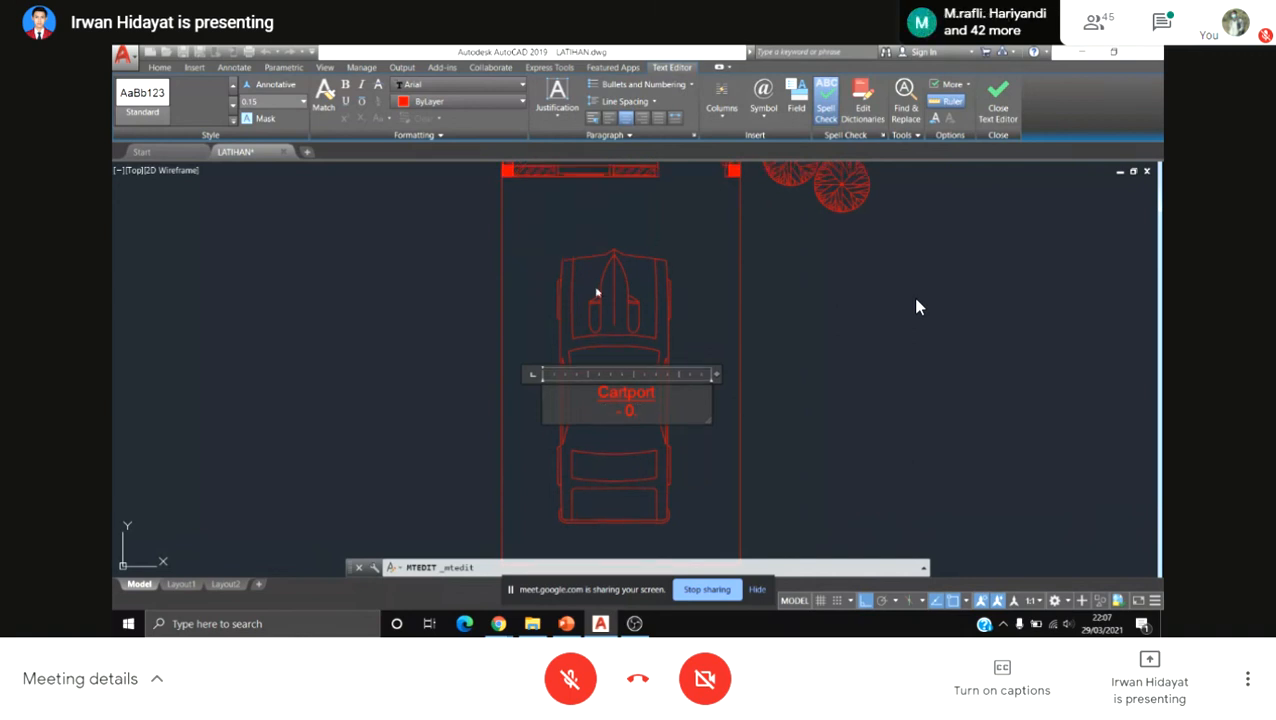
pyautogui.scroll(-2, 598, 285)
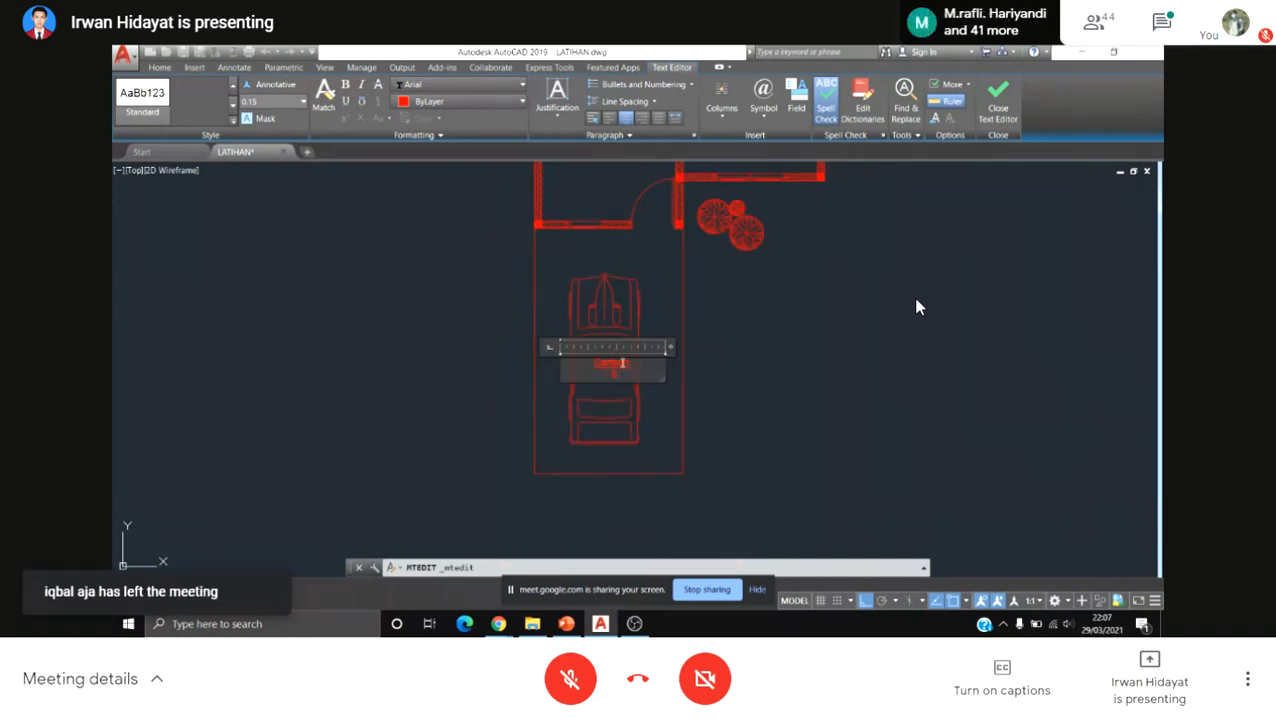
pyautogui.scroll(2, 622, 363)
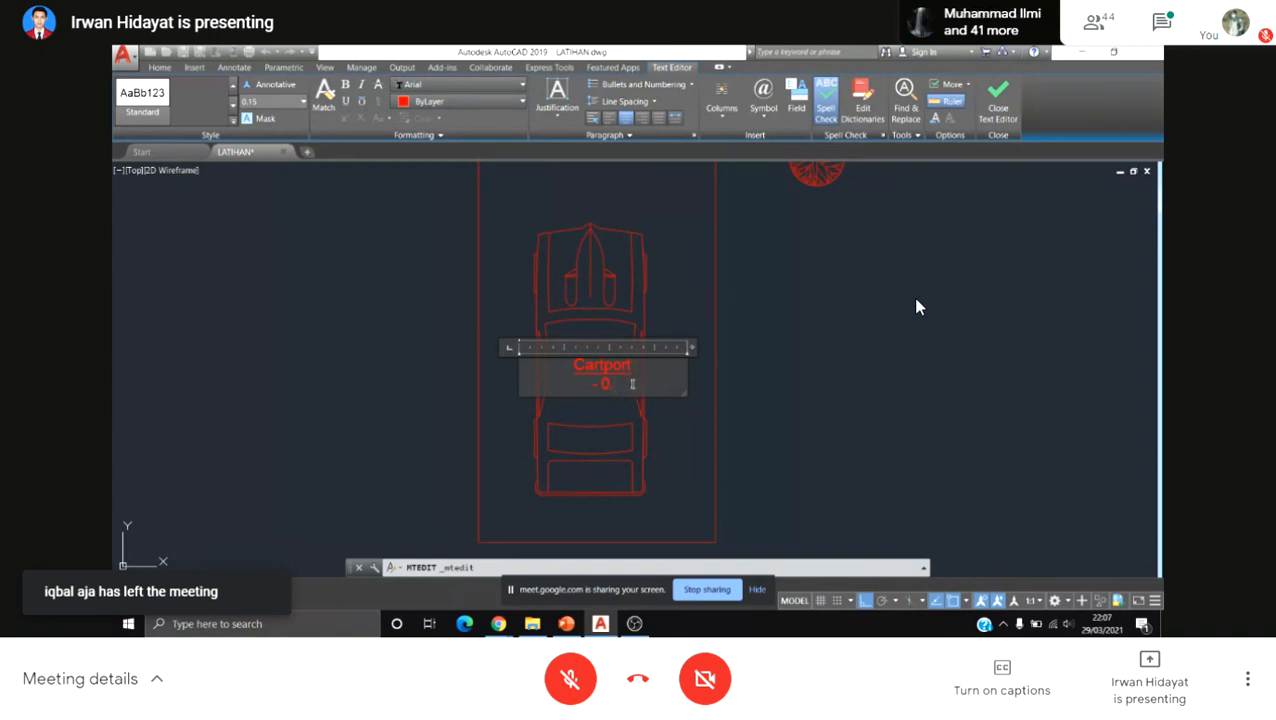
pyautogui.write('5')
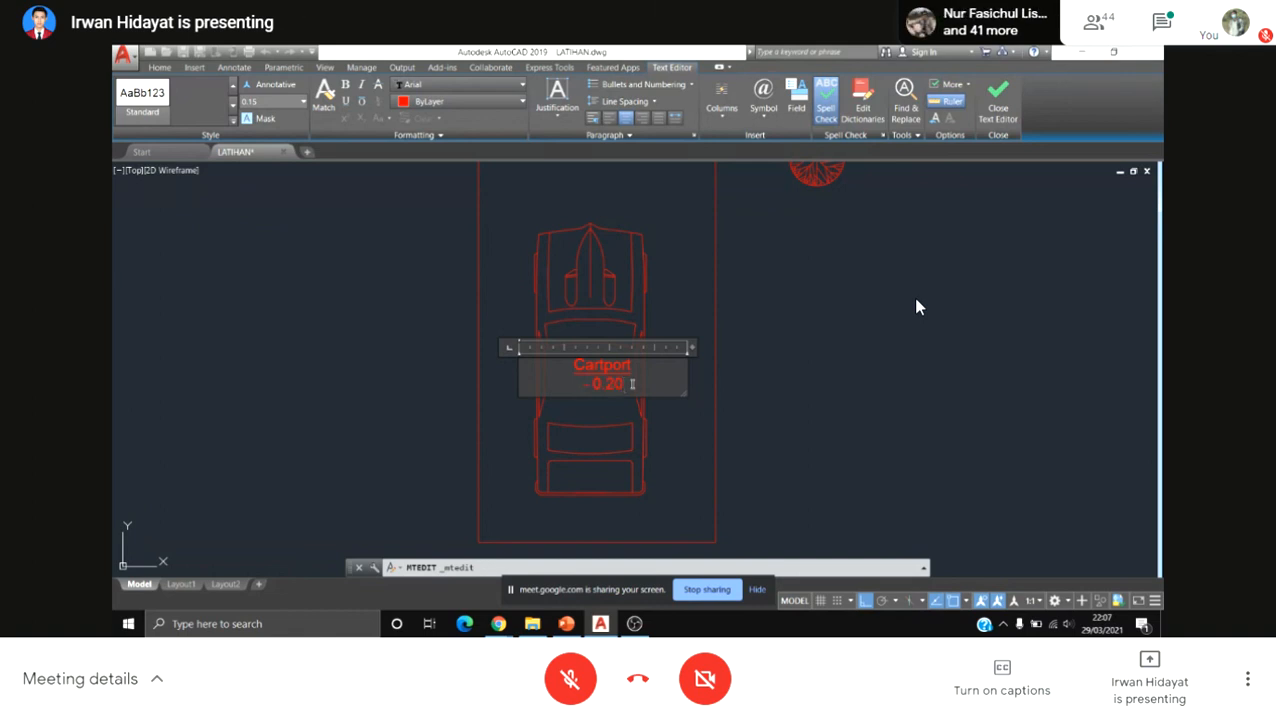
pyautogui.rightClick(632, 383)
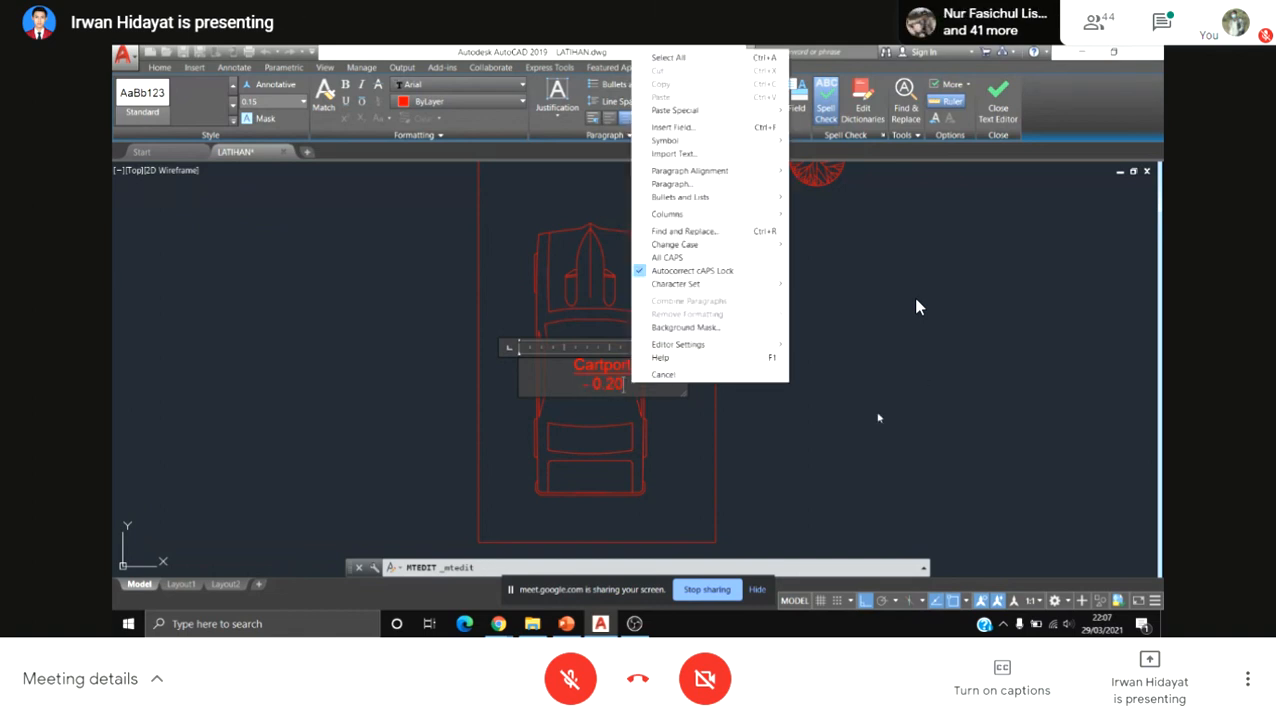
pyautogui.press('Escape')
pyautogui.press('Escape')
# Step: Draw a horizontal line across the outer edge of the front doorway, from one door jamb to the other
pyautogui.scroll(-4, 585, 410)
pyautogui.scroll(6, 613, 288)
pyautogui.moveTo(643, 341); pyautogui.dragTo(659, 308, button='middle')
pyautogui.press('Escape')
pyautogui.write('l')
pyautogui.press('Return')
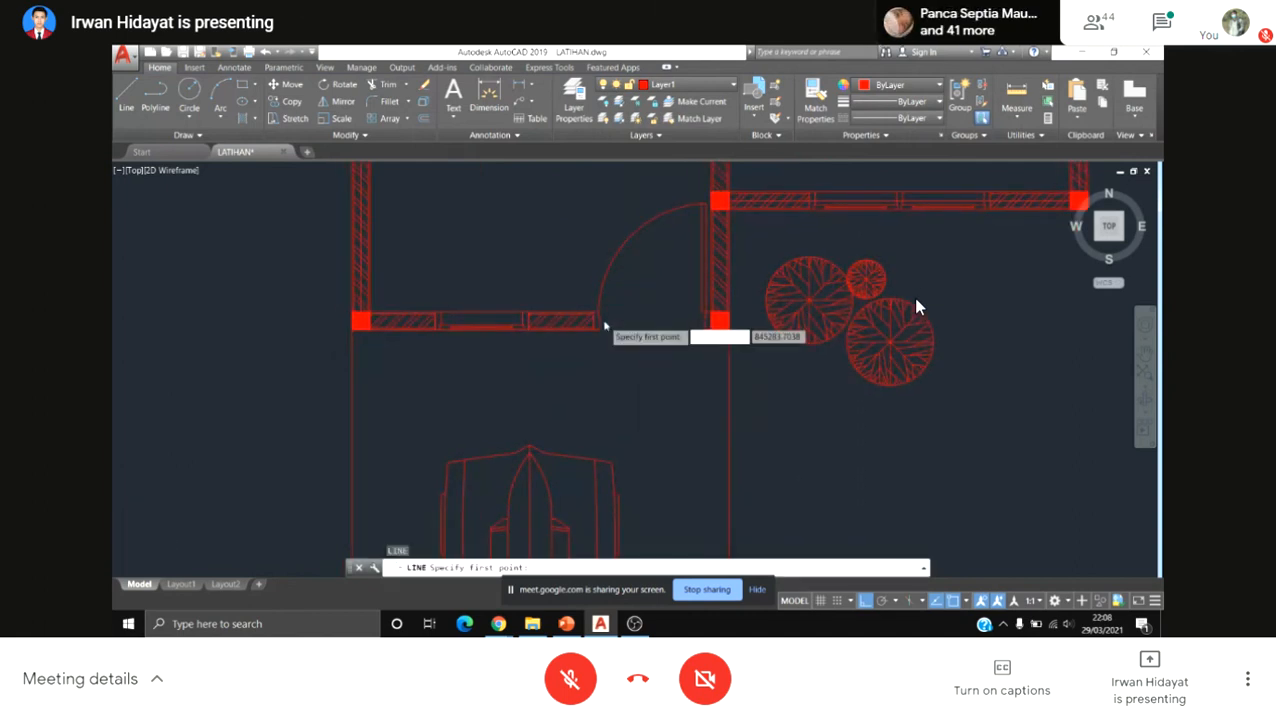
pyautogui.scroll(4, 625, 320)
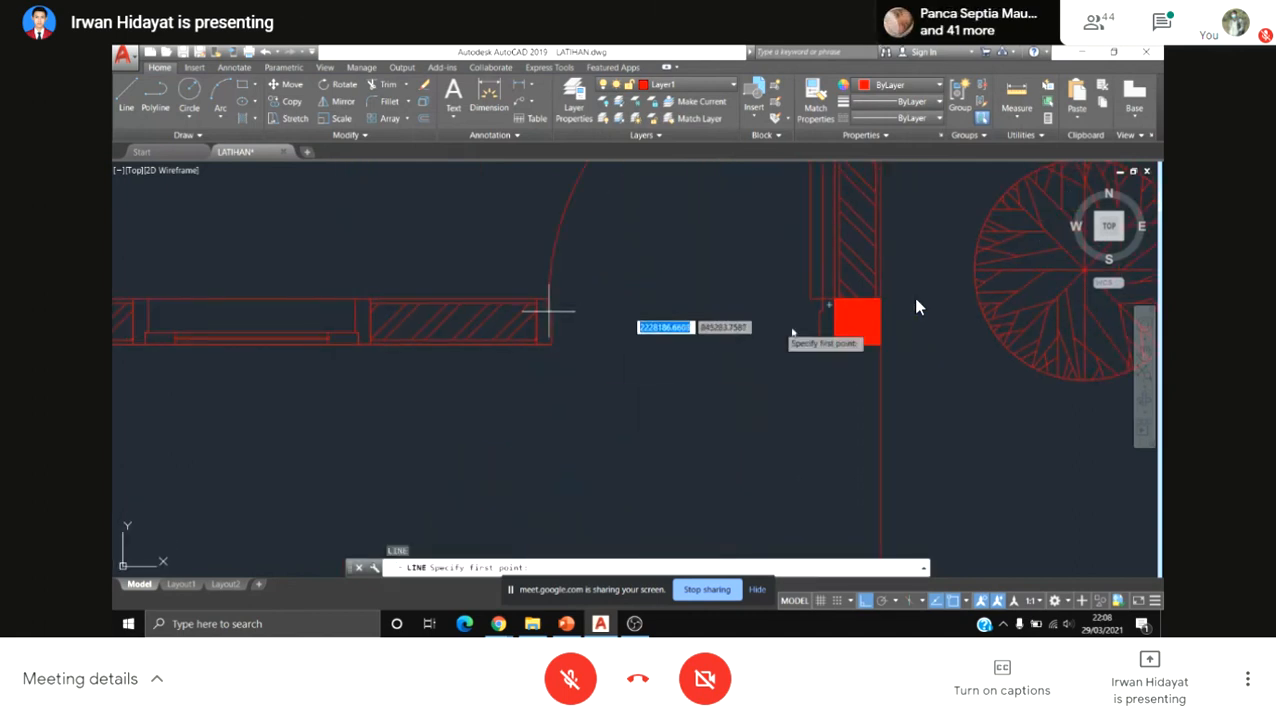
pyautogui.scroll(-4, 580, 326)
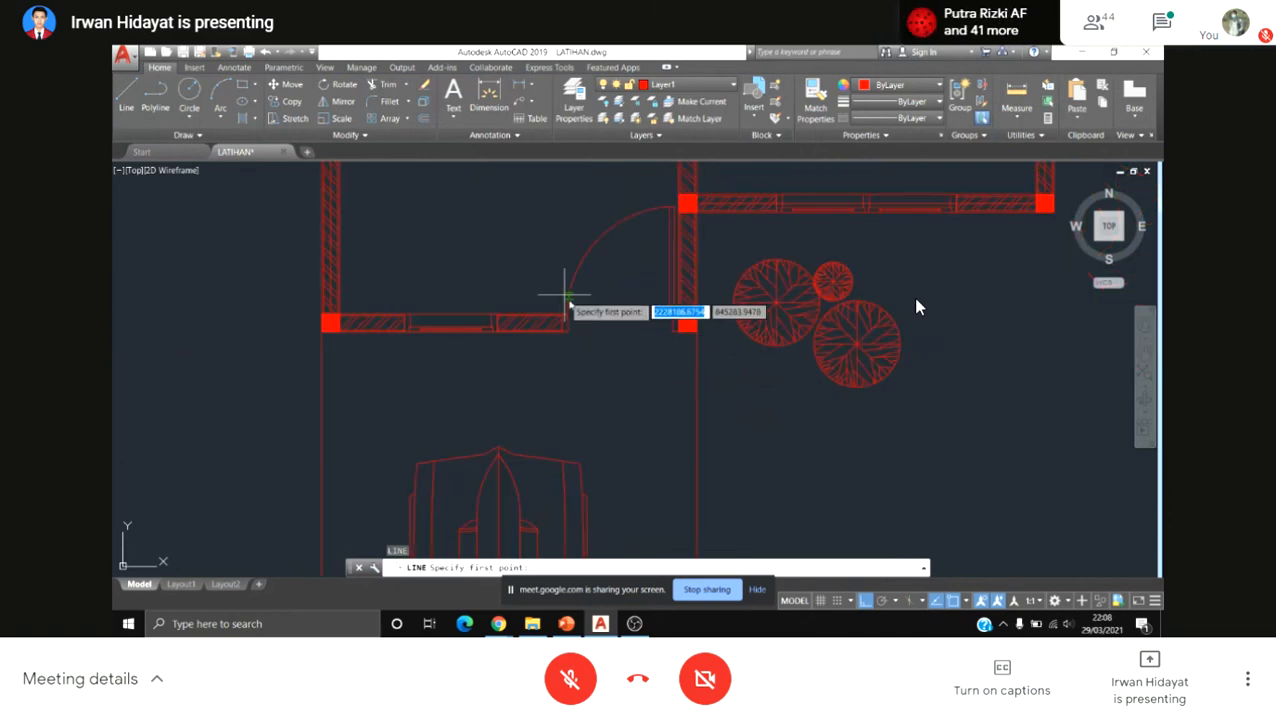
pyautogui.scroll(2, 580, 315)
pyautogui.moveTo(575, 316); pyautogui.dragTo(578, 369, button='middle')
pyautogui.scroll(-4, 609, 326)
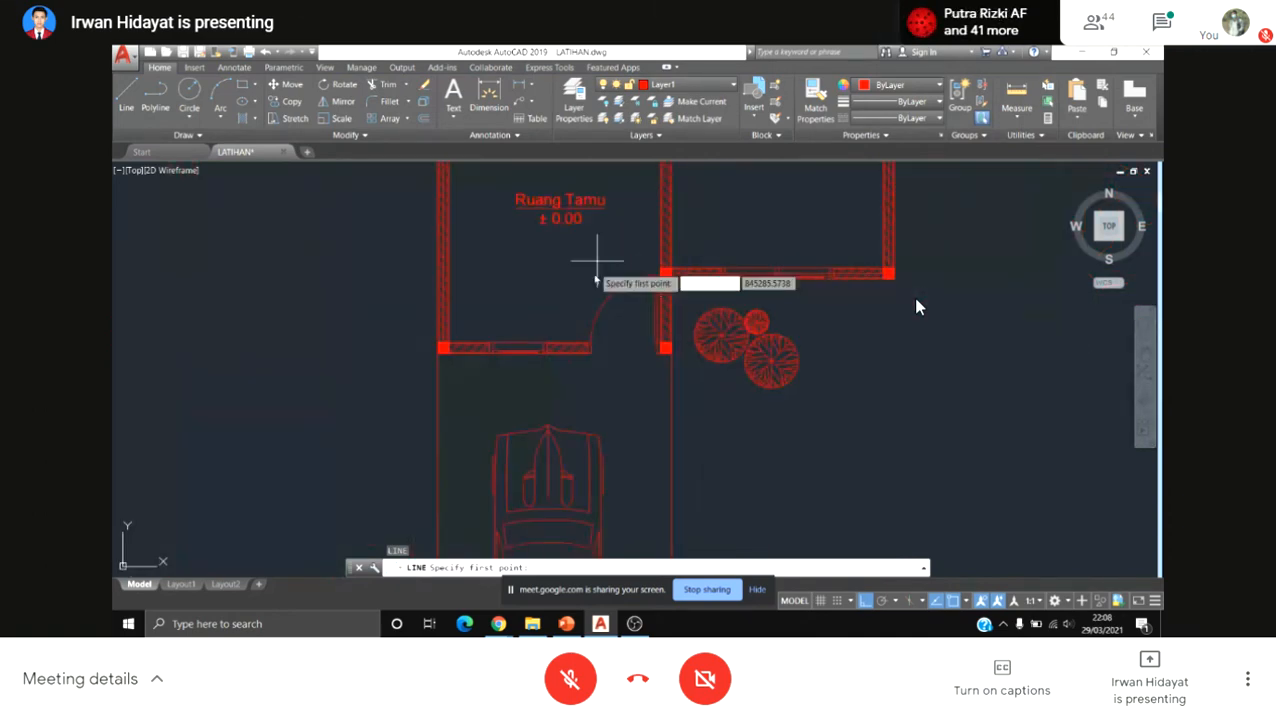
pyautogui.scroll(5, 590, 348)
pyautogui.scroll(4, 550, 345)
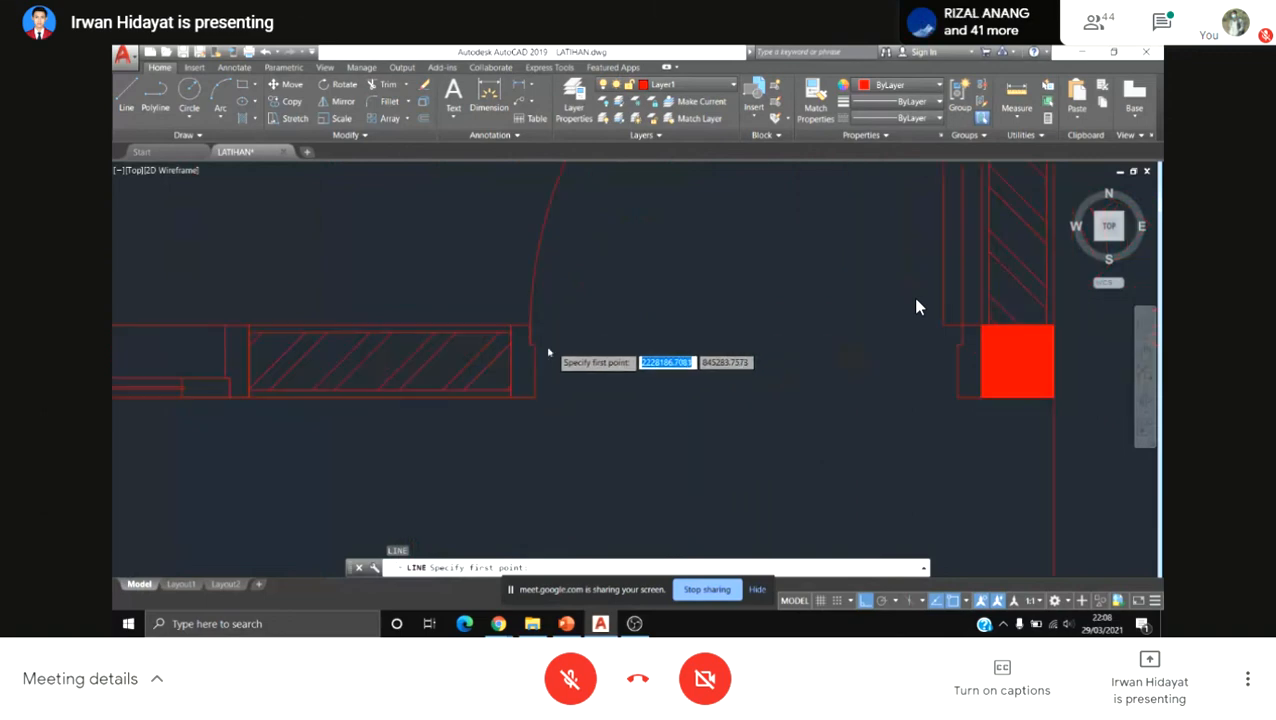
pyautogui.scroll(-6, 575, 418)
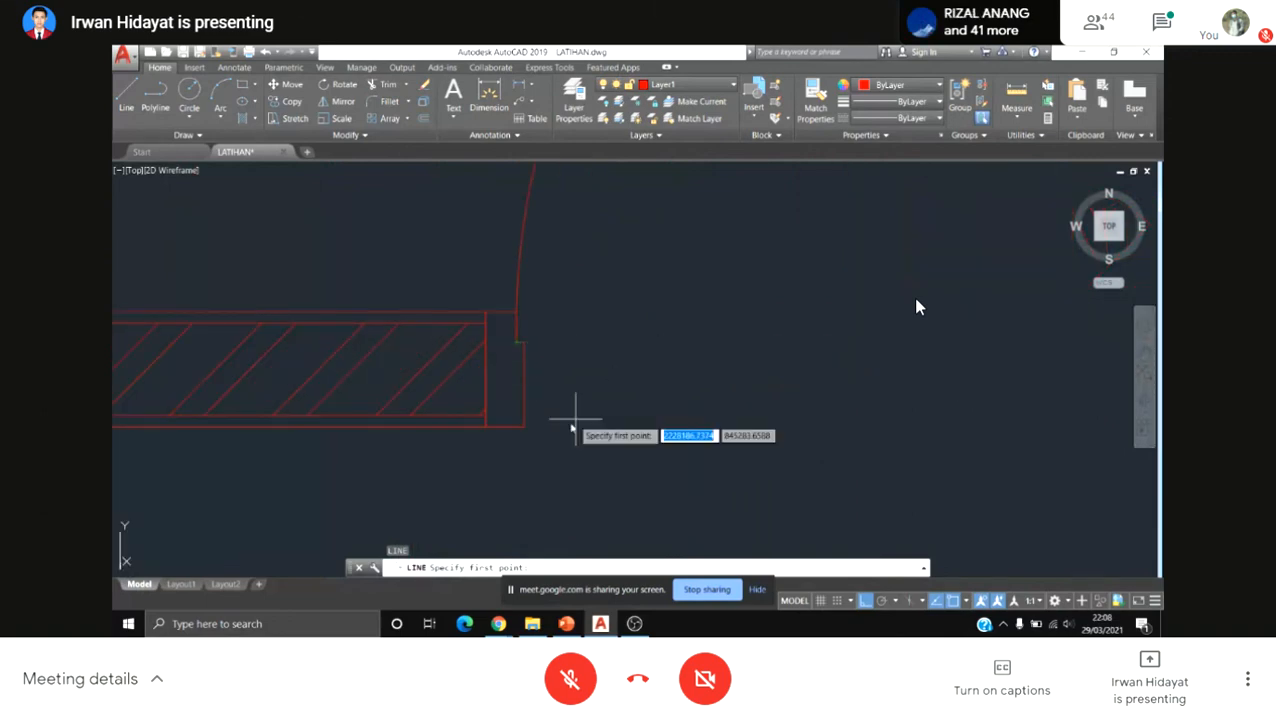
pyautogui.scroll(-5, 555, 400)
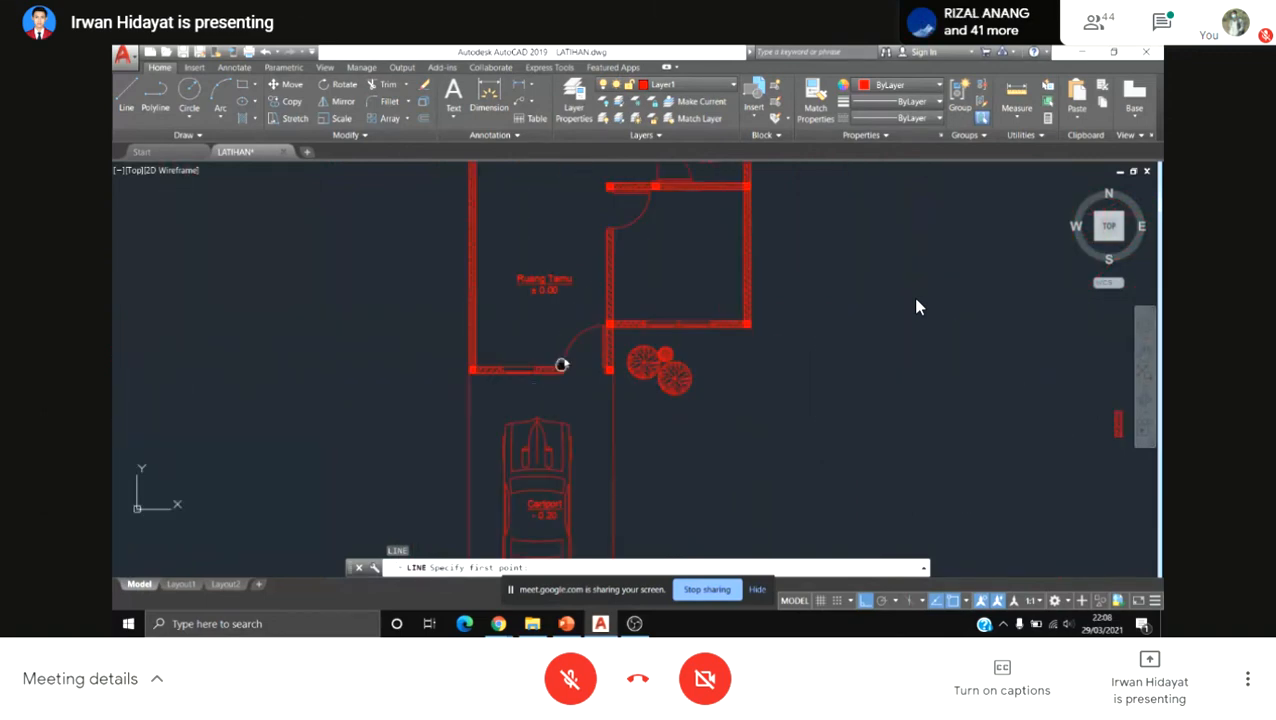
pyautogui.scroll(5, 584, 366)
pyautogui.scroll(2, 533, 326)
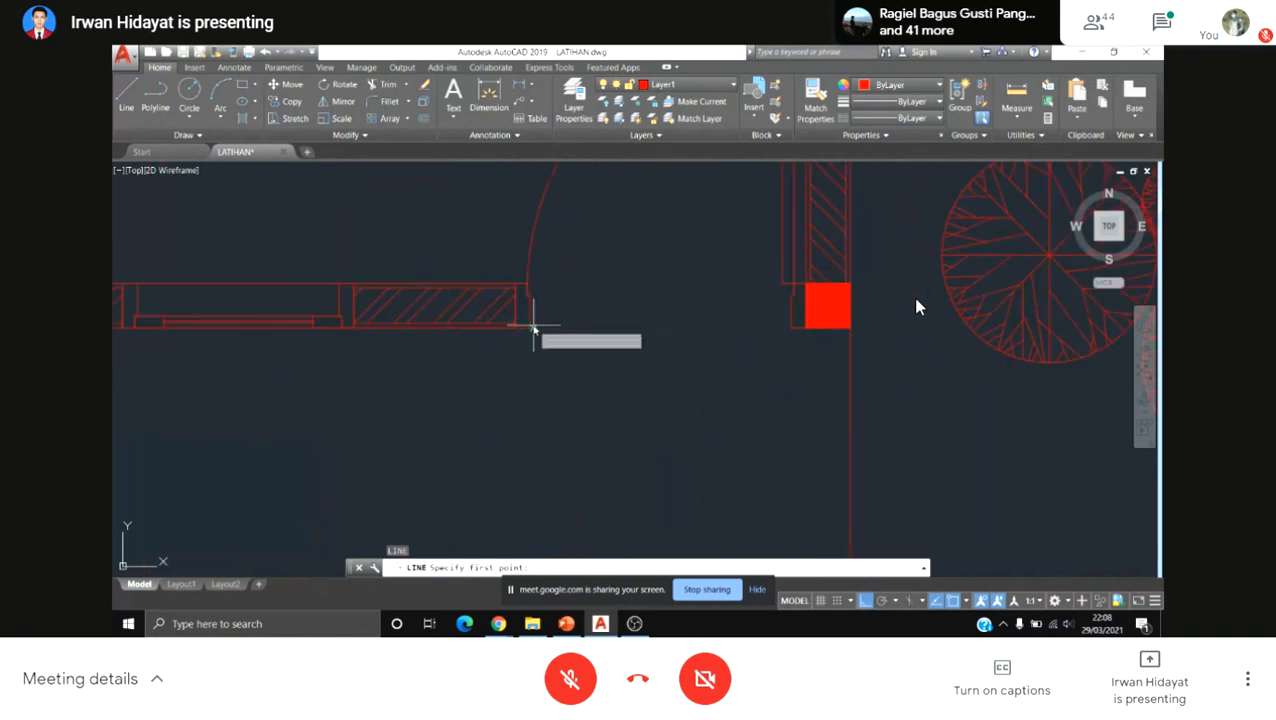
pyautogui.click(530, 328)
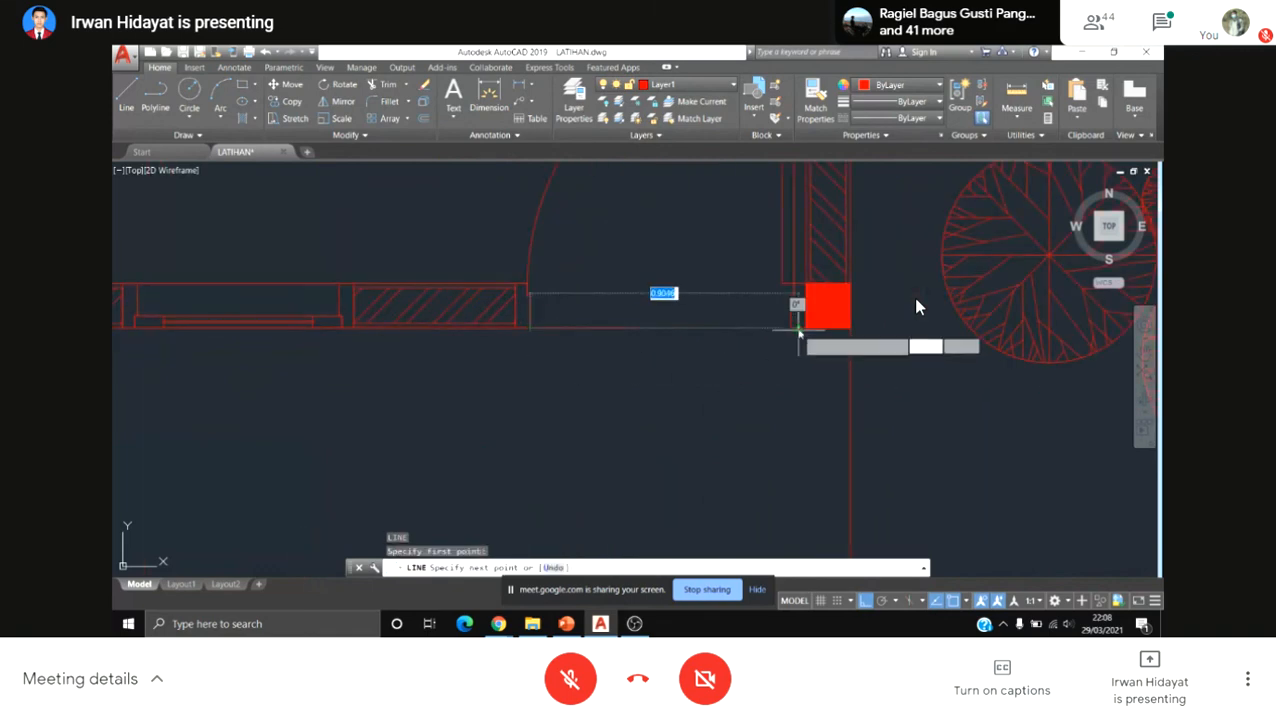
pyautogui.scroll(-3, 789, 330)
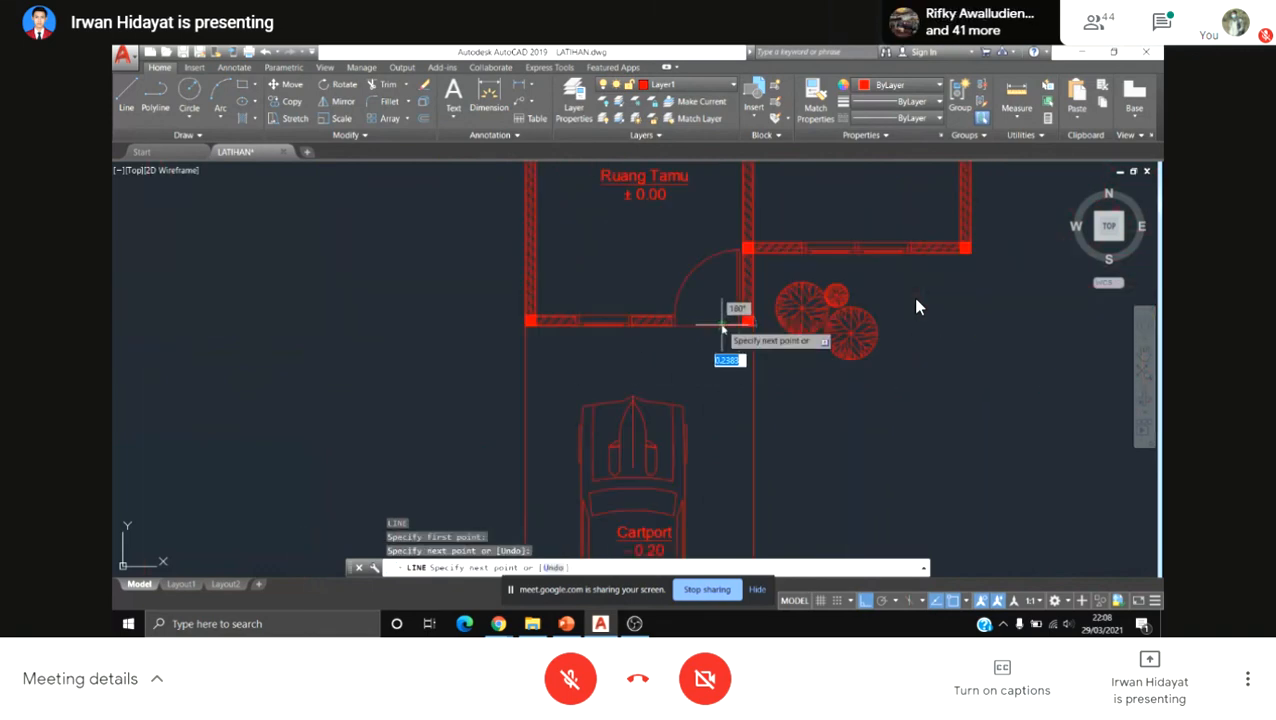
pyautogui.press('Escape')
pyautogui.scroll(-4, 726, 325)
pyautogui.scroll(2, 656, 268)
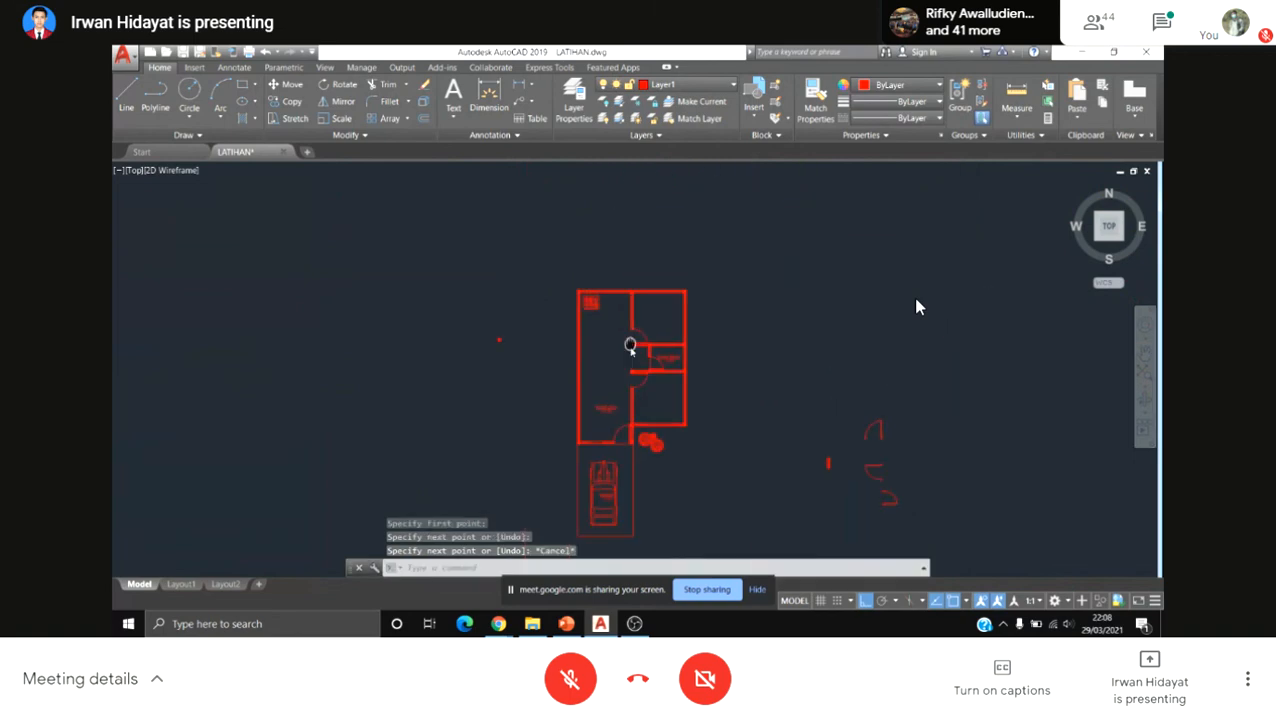
pyautogui.scroll(-4, 656, 268)
pyautogui.scroll(4, 621, 319)
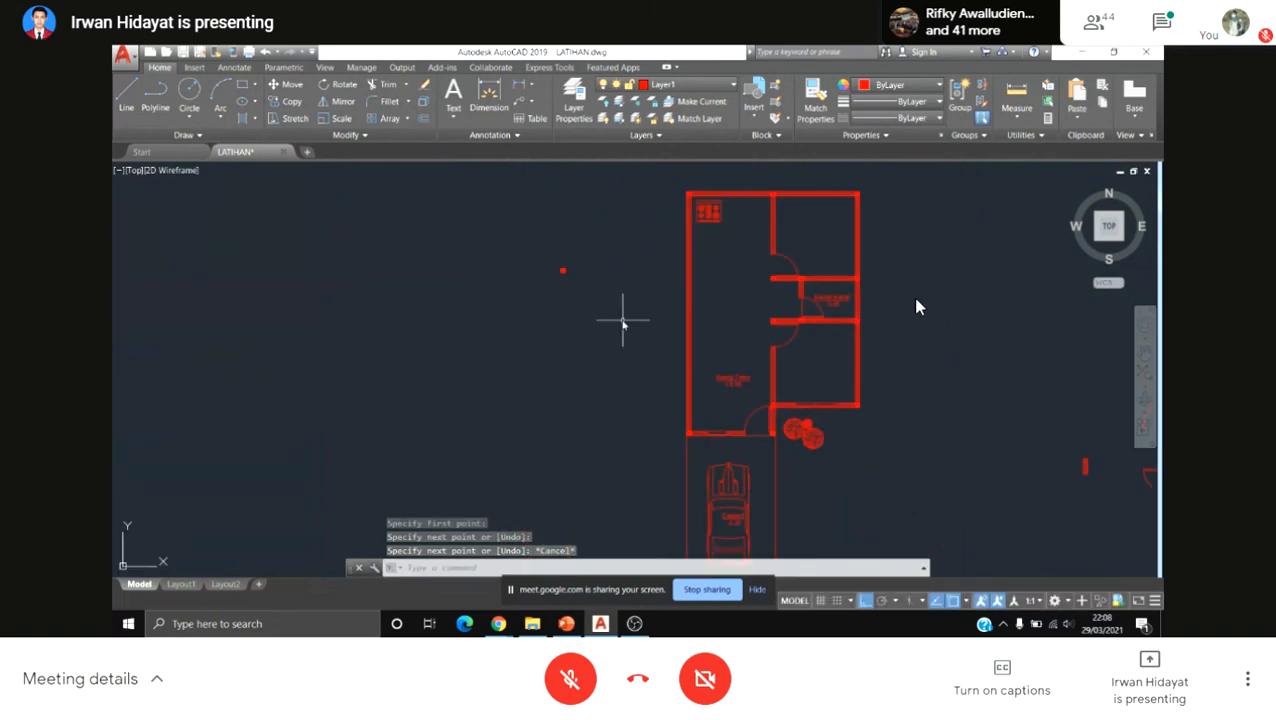
pyautogui.scroll(-2, 608, 326)
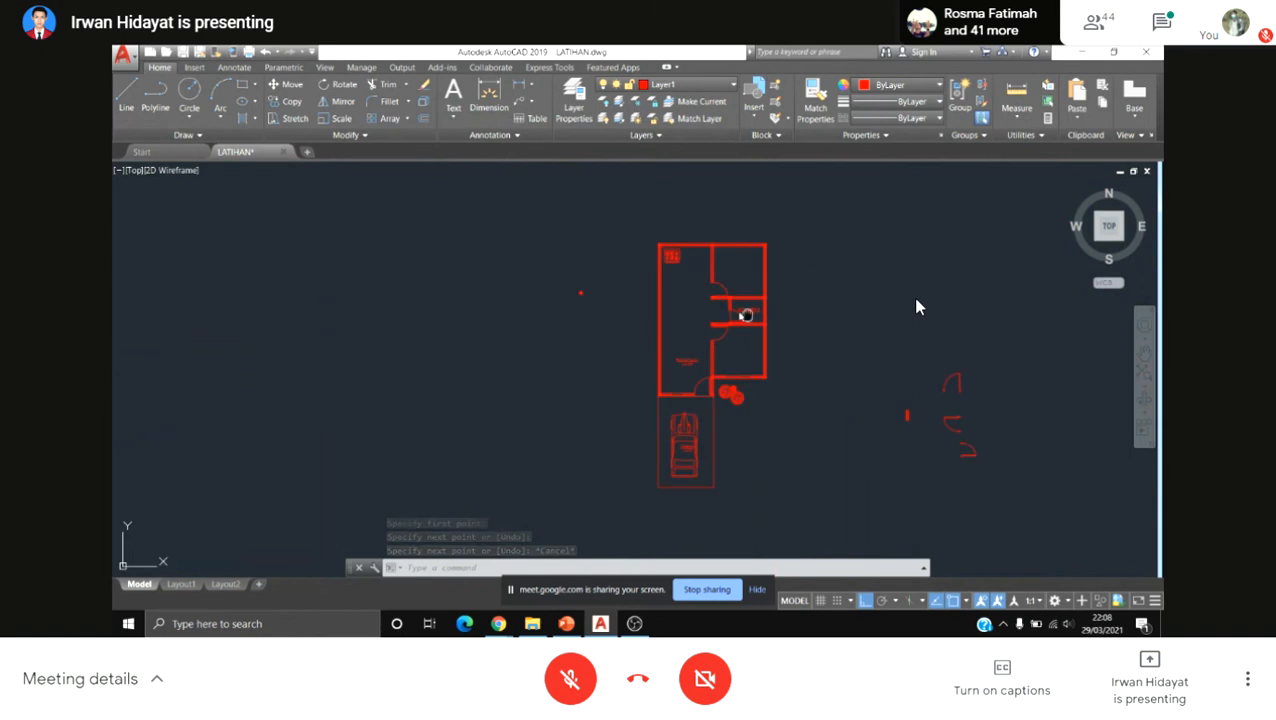
pyautogui.moveTo(745, 315); pyautogui.dragTo(657, 321, button='middle')
pyautogui.write('d')
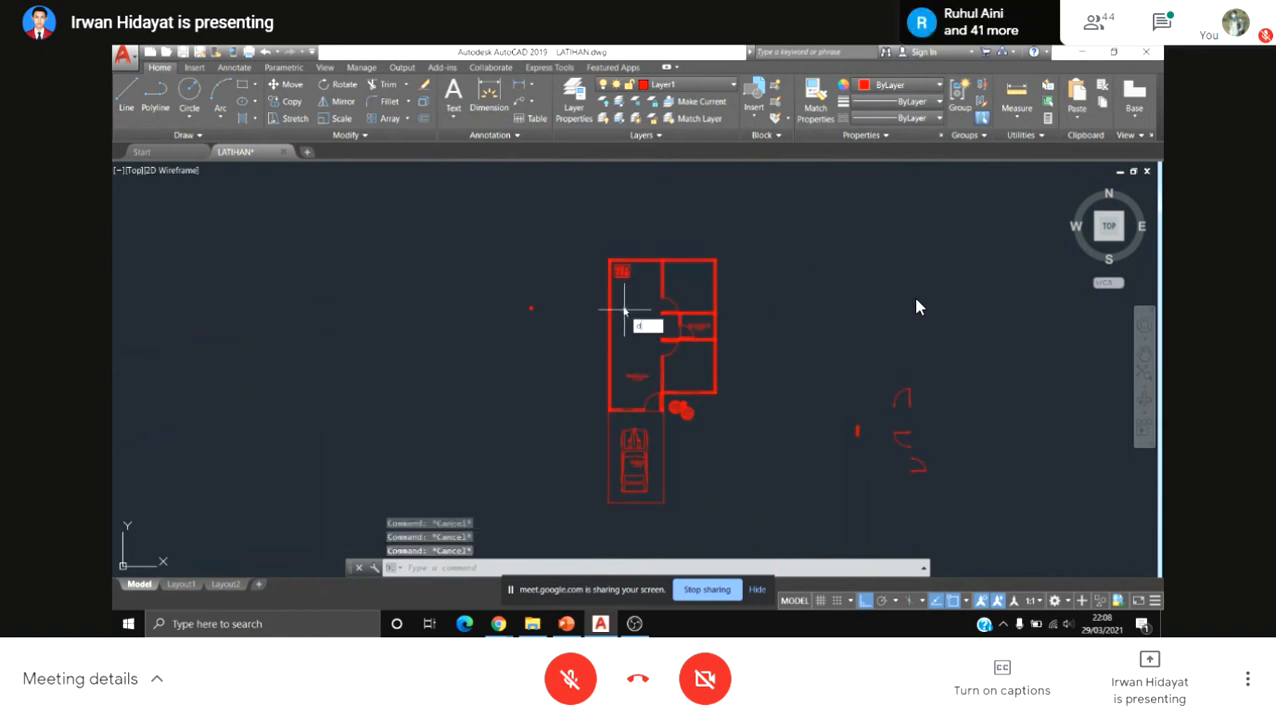
pyautogui.write('l')
pyautogui.press('Escape')
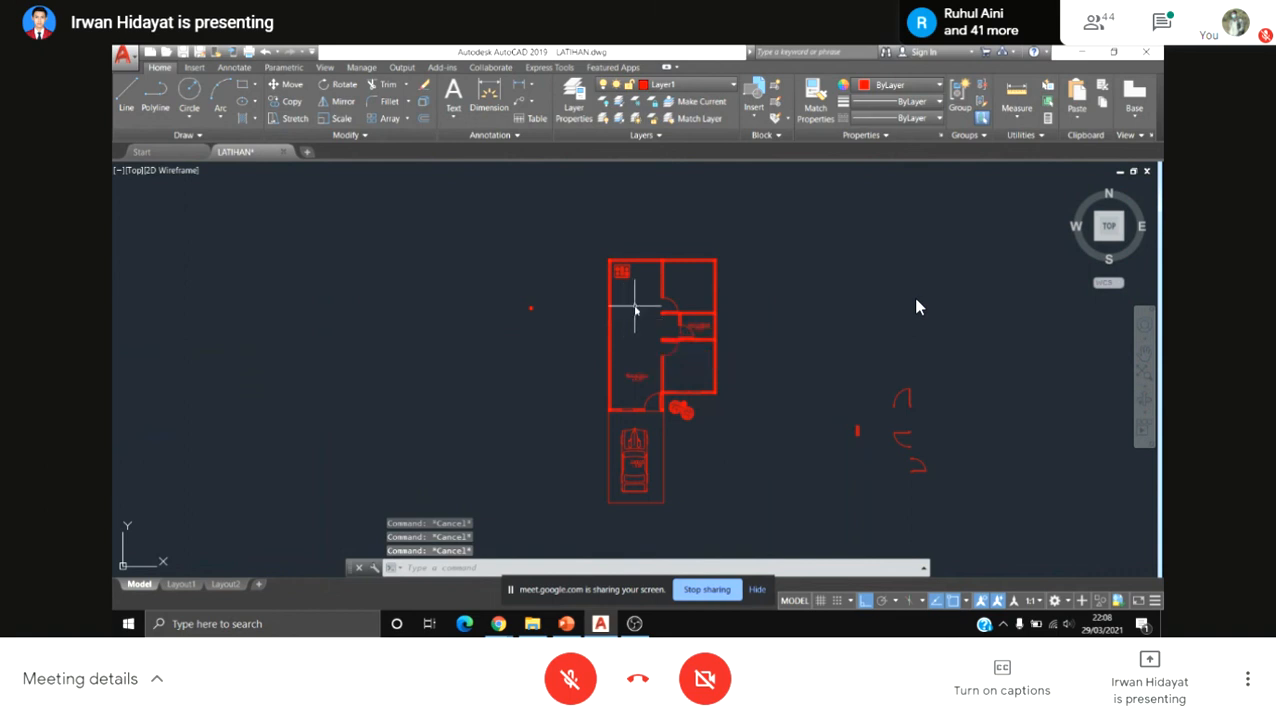
# Step: Add a linear dimension above the house's upper wall, from the upper-left corner column to the middle column
pyautogui.write('dli')
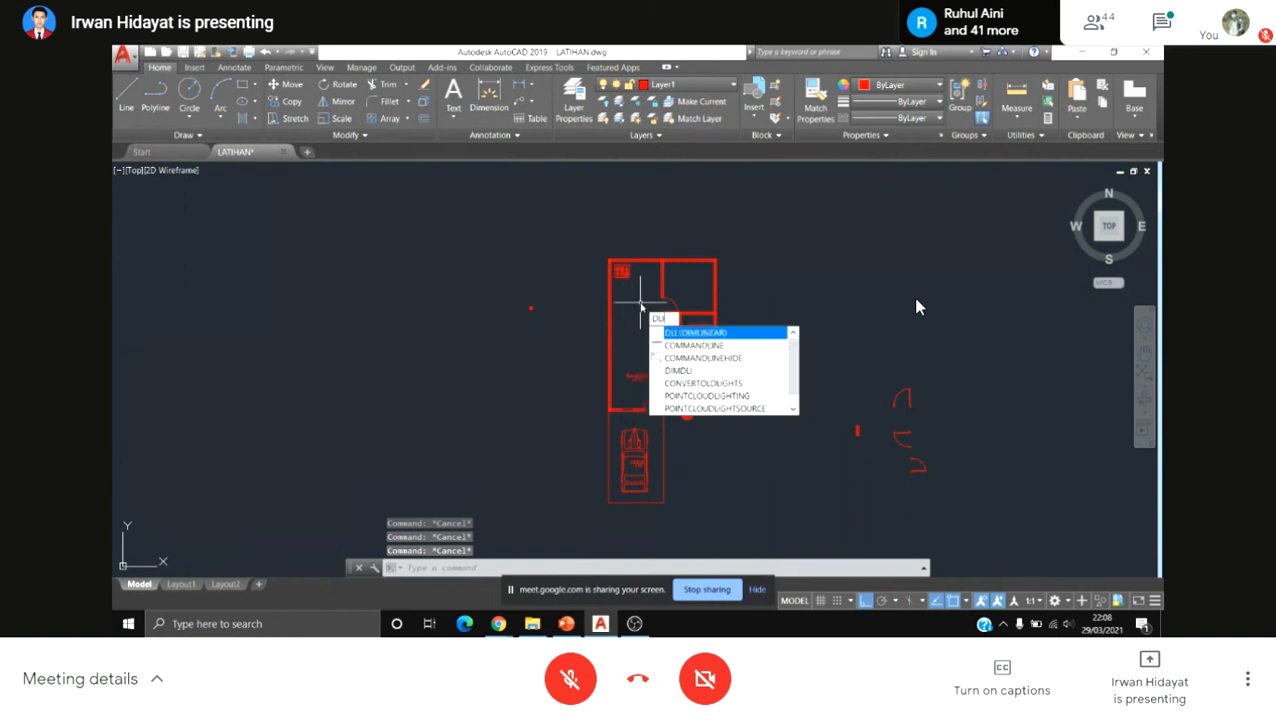
pyautogui.press('Return')
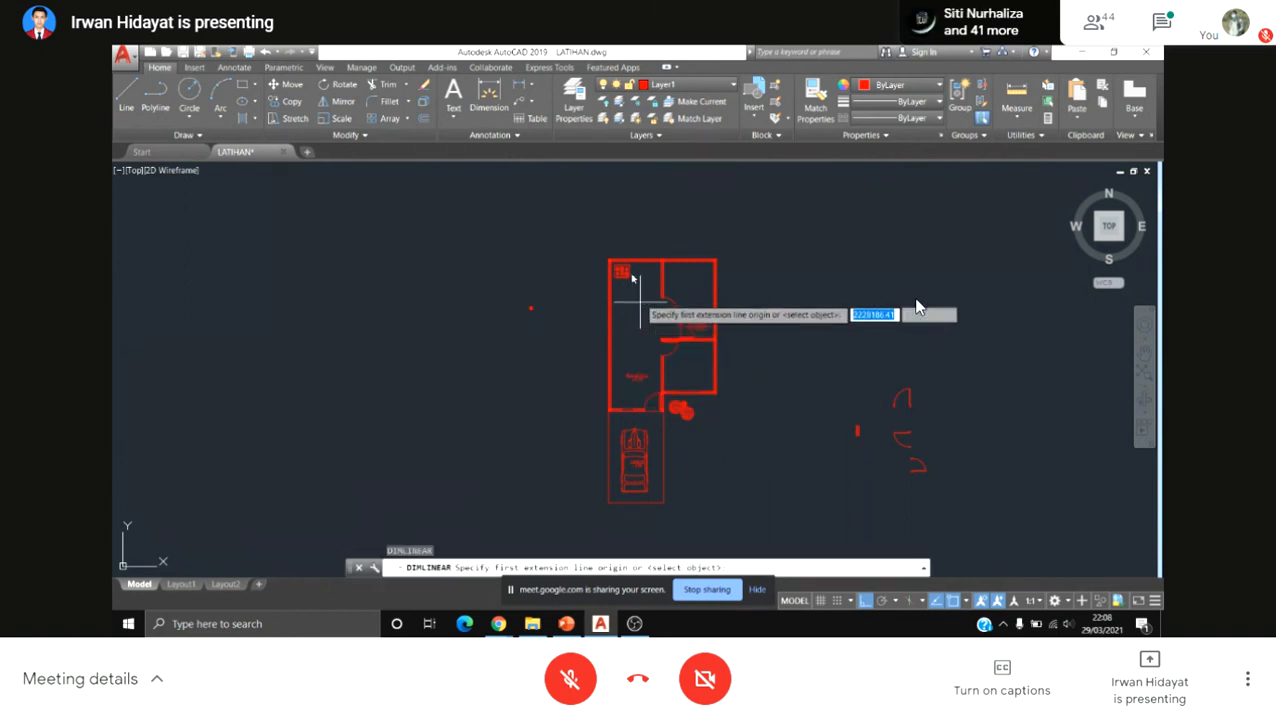
pyautogui.scroll(5, 625, 268)
pyautogui.scroll(3, 600, 250)
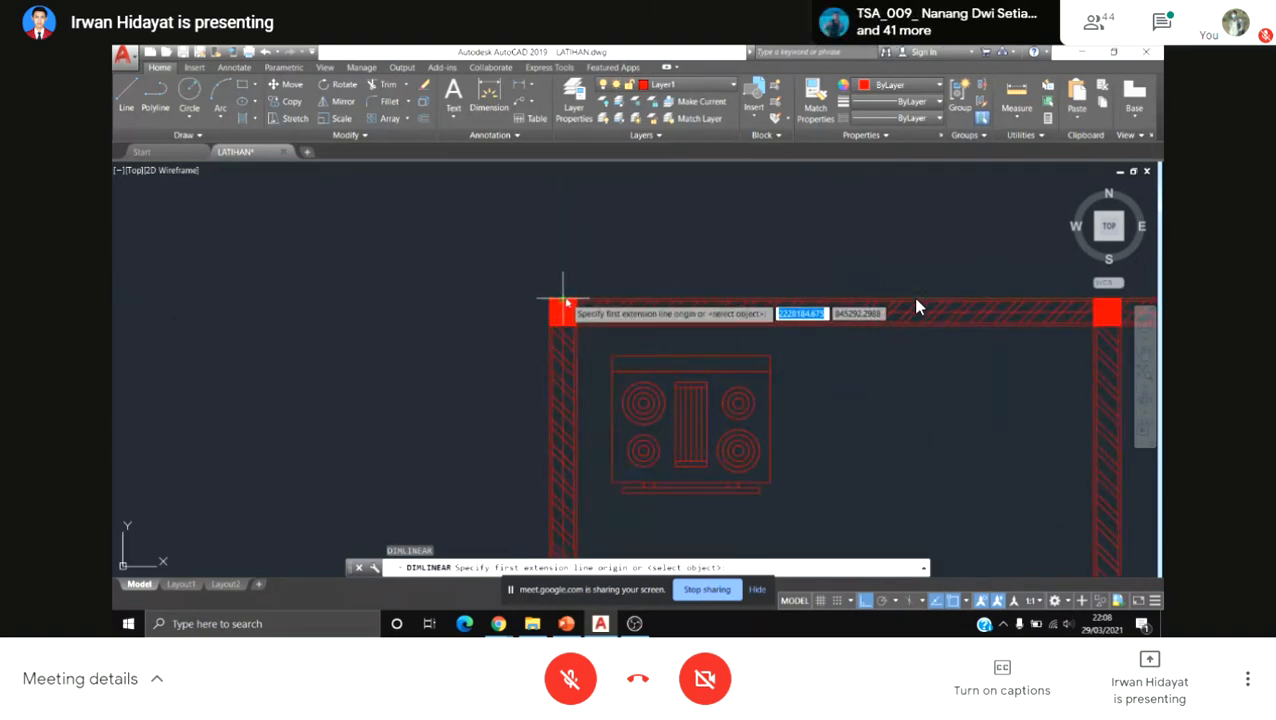
pyautogui.click(562, 300)
pyautogui.scroll(-3, 873, 300)
pyautogui.scroll(4, 485, 285)
pyautogui.click(500, 295)
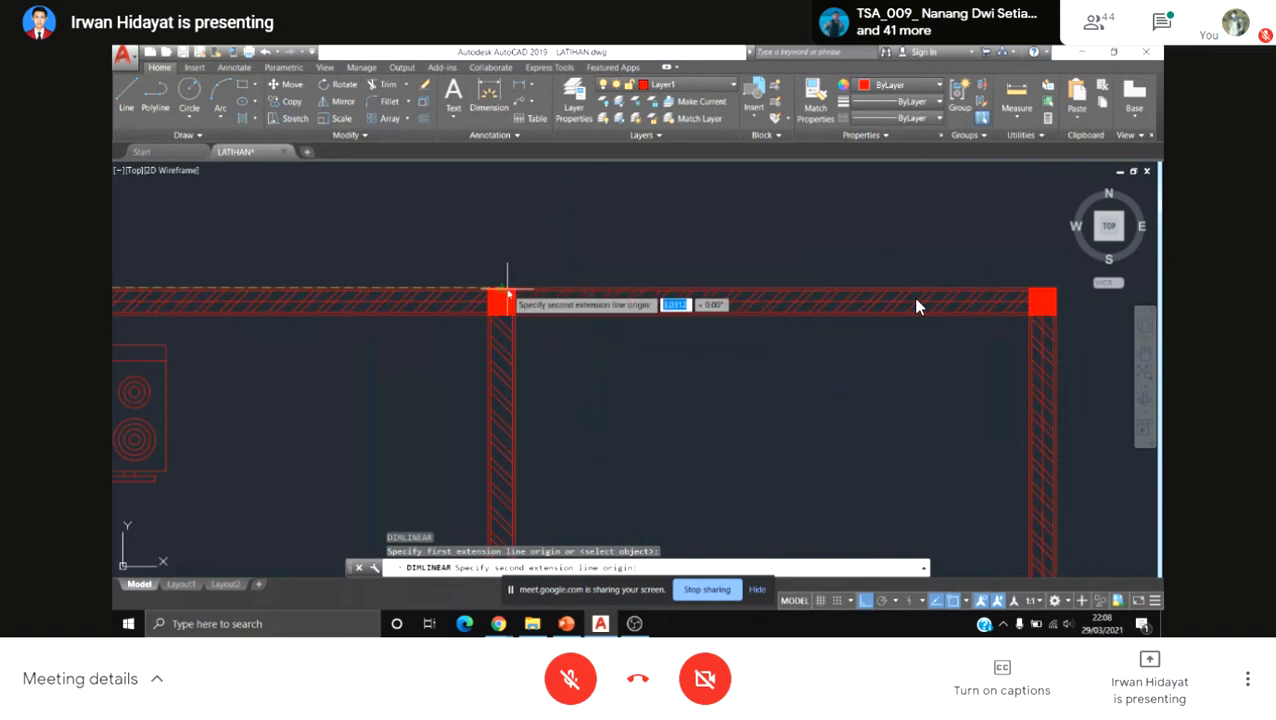
pyautogui.scroll(-3, 505, 258)
pyautogui.moveTo(513, 262); pyautogui.dragTo(655, 302, button='middle')
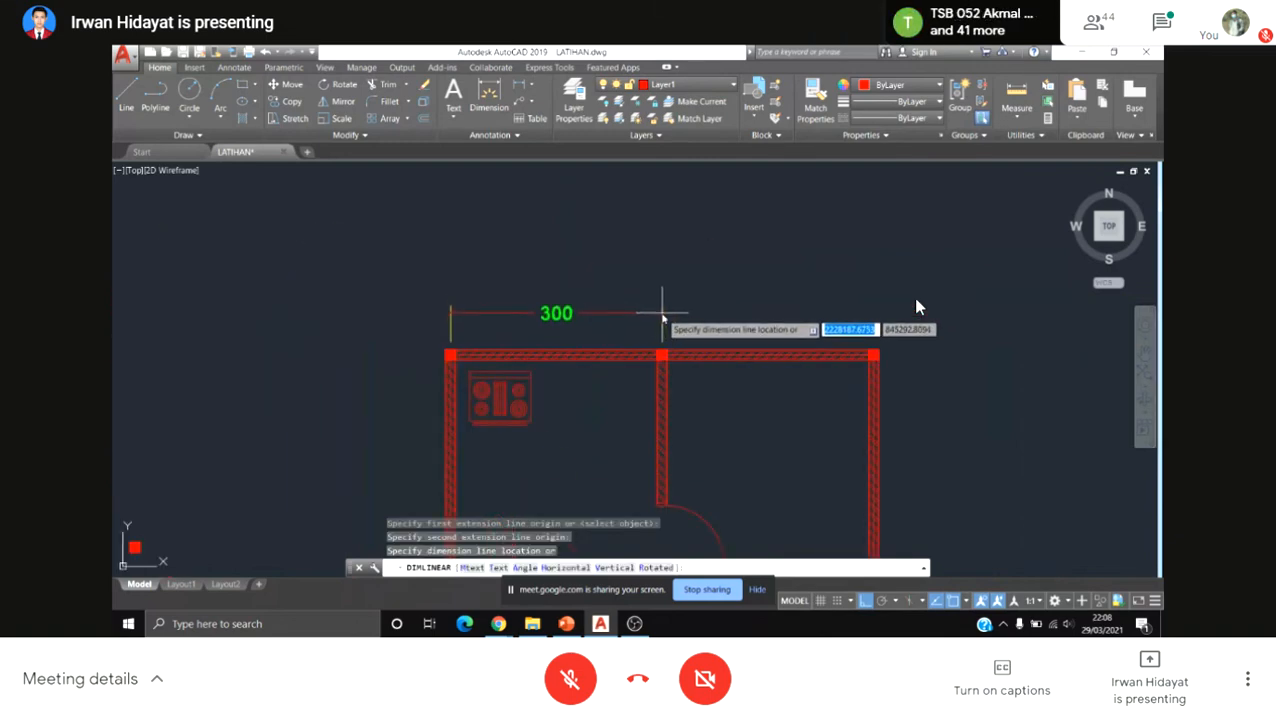
pyautogui.click(661, 310)
# Step: Continue the upper dimension from the middle column to the upper-right corner column, on the same dimension line
pyautogui.scroll(-3, 661, 305)
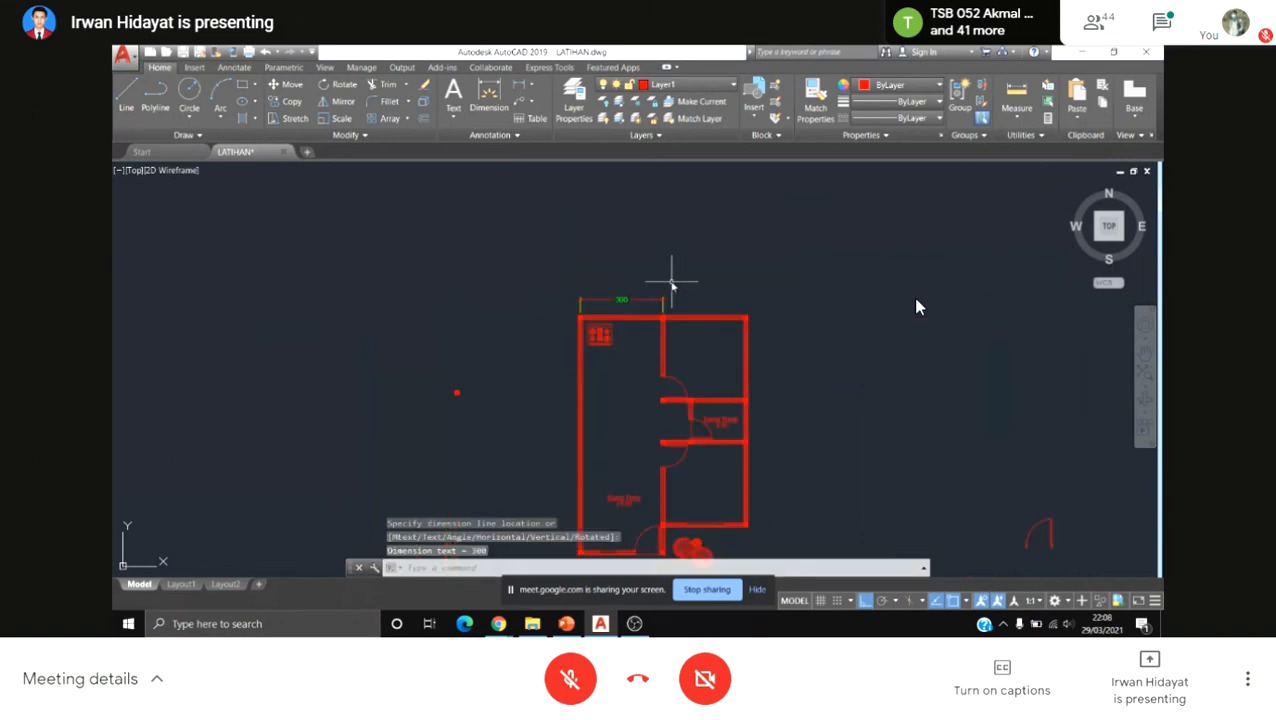
pyautogui.moveTo(665, 300)
pyautogui.mouseDown(button='middle')
pyautogui.moveTo(648, 316)
pyautogui.moveTo(652, 335)
pyautogui.mouseUp(button='middle')
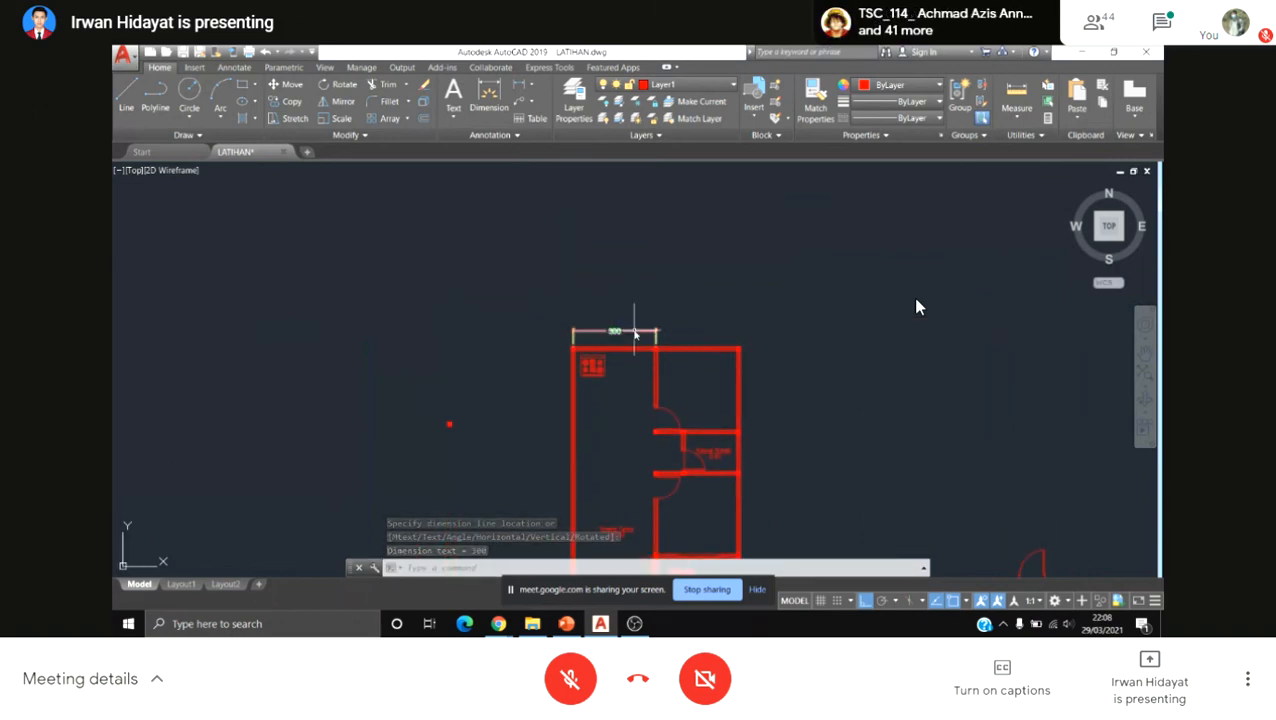
pyautogui.click(234, 67)
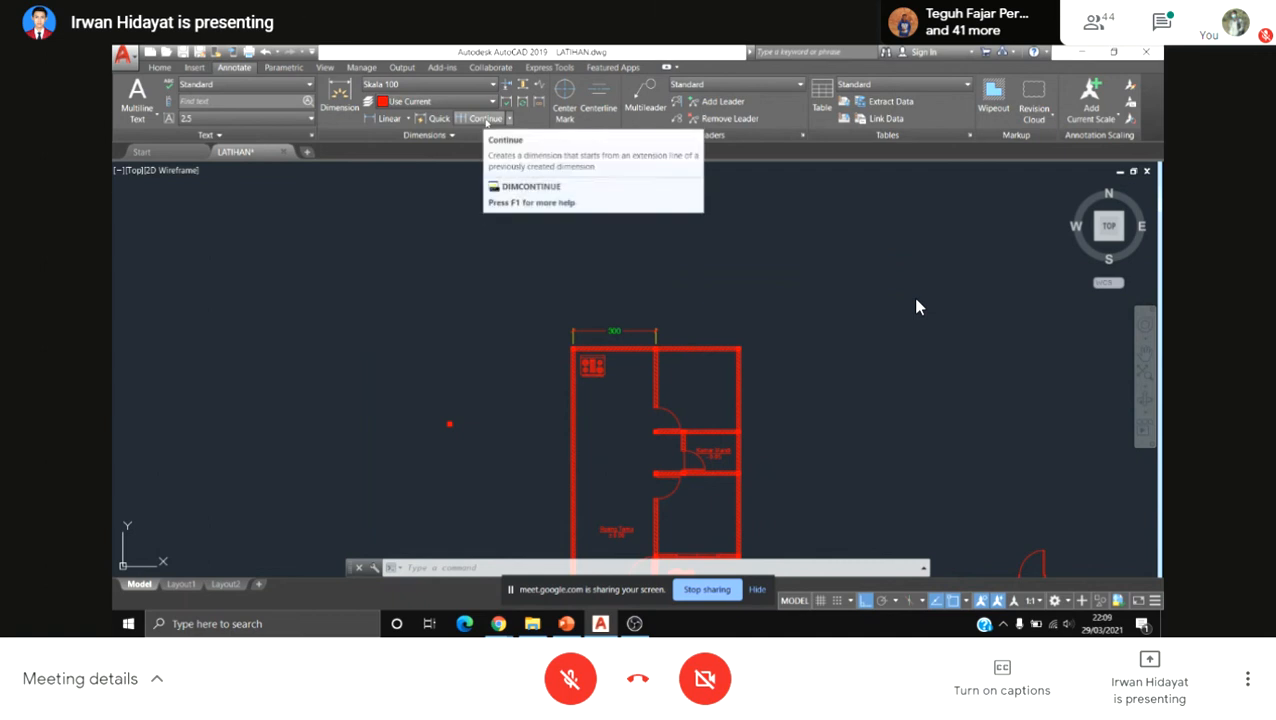
pyautogui.click(485, 119)
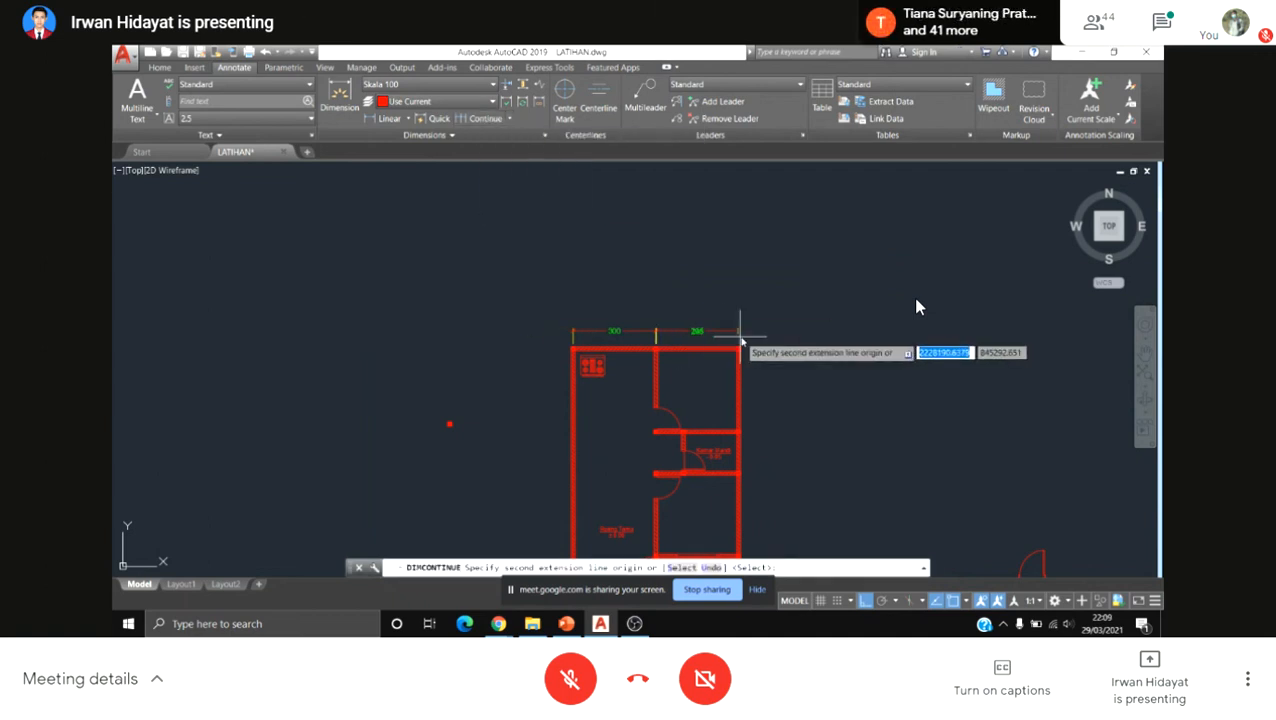
pyautogui.scroll(4, 740, 342)
pyautogui.scroll(2, 733, 347)
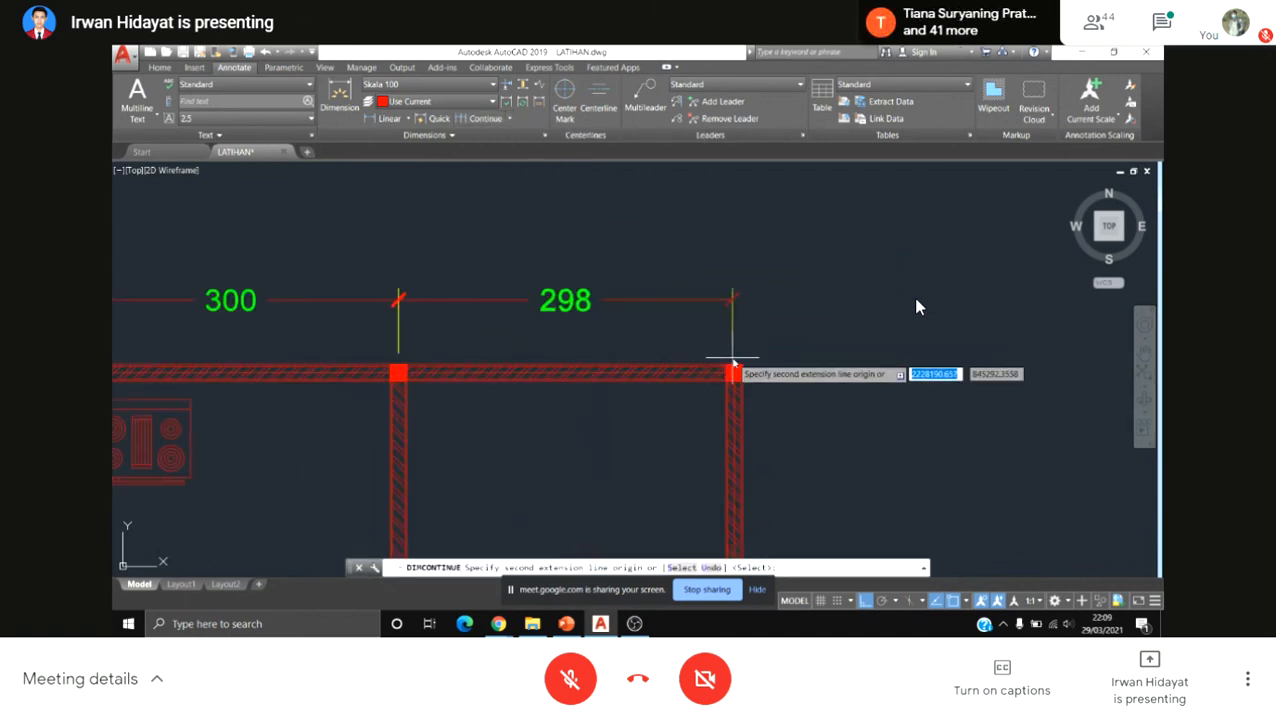
pyautogui.click(733, 345)
pyautogui.scroll(-2, 725, 340)
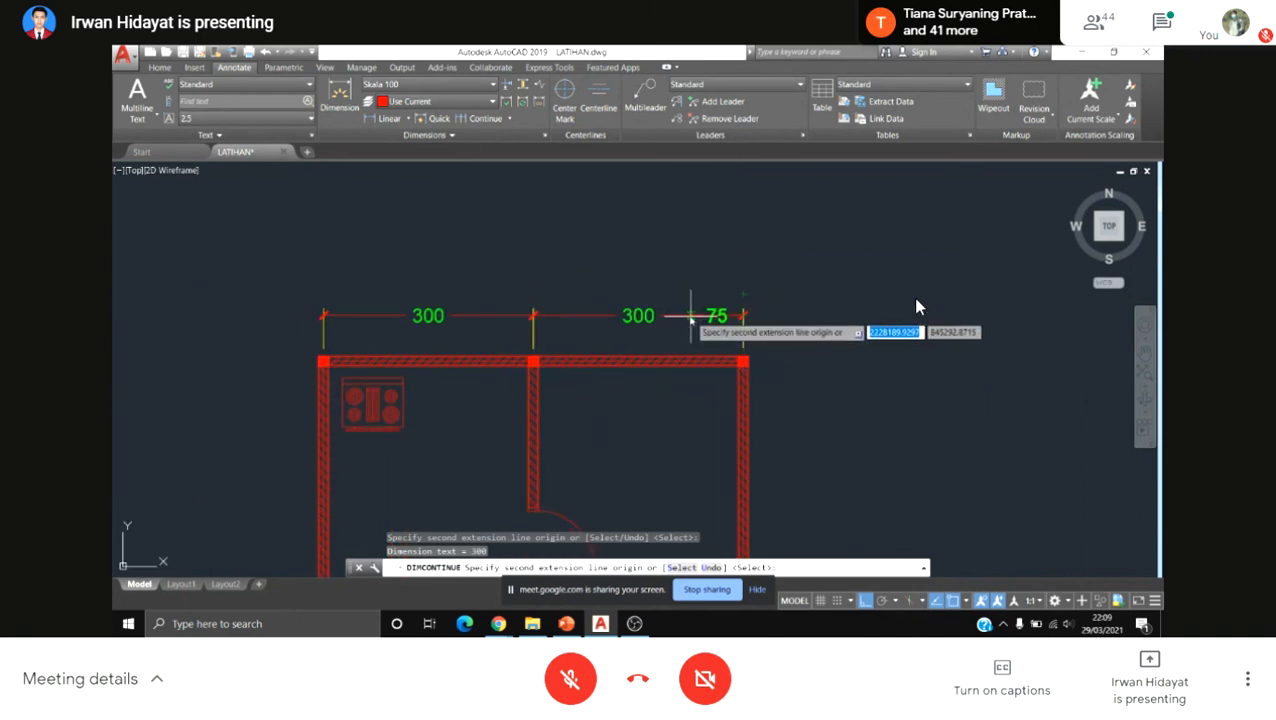
pyautogui.press('Return')
pyautogui.scroll(-5, 680, 345)
pyautogui.press('Escape')
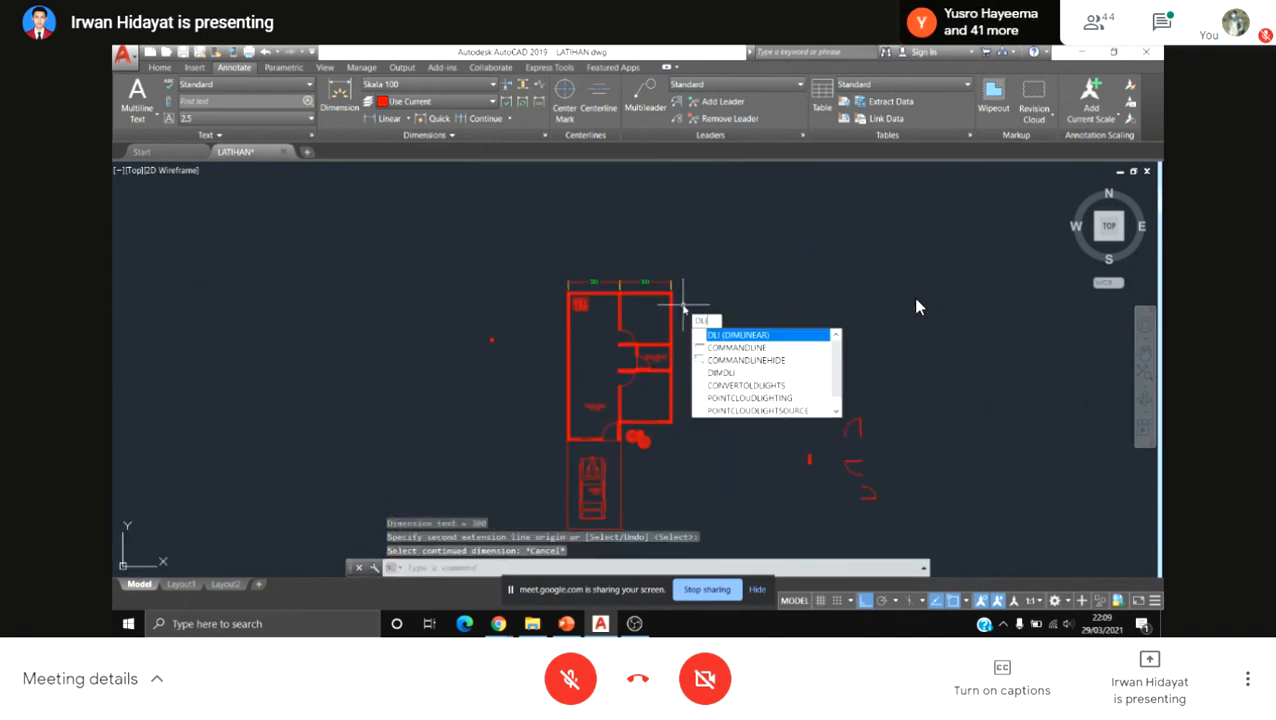
# Step: Add a vertical linear dimension outside the right wall, from the upper-right corner down to the upper wall of the Kamar Mandi
pyautogui.press('Return')
pyautogui.scroll(2, 680, 338)
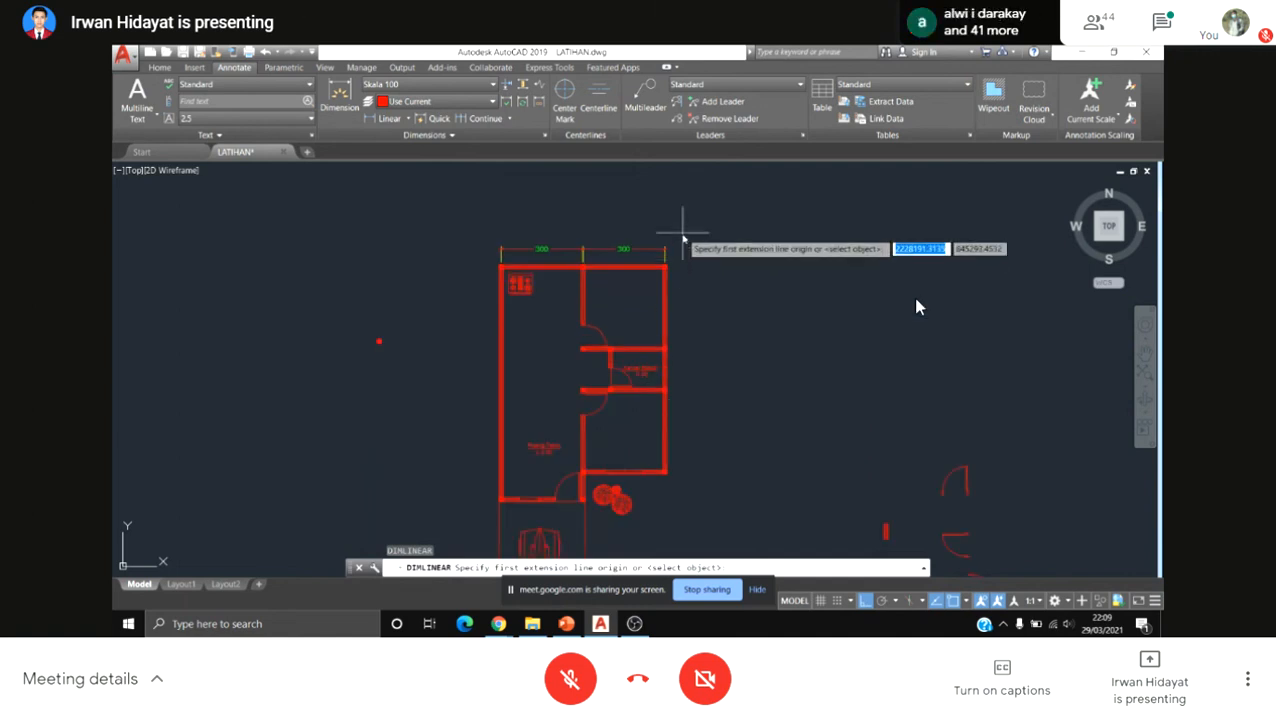
pyautogui.scroll(4, 677, 290)
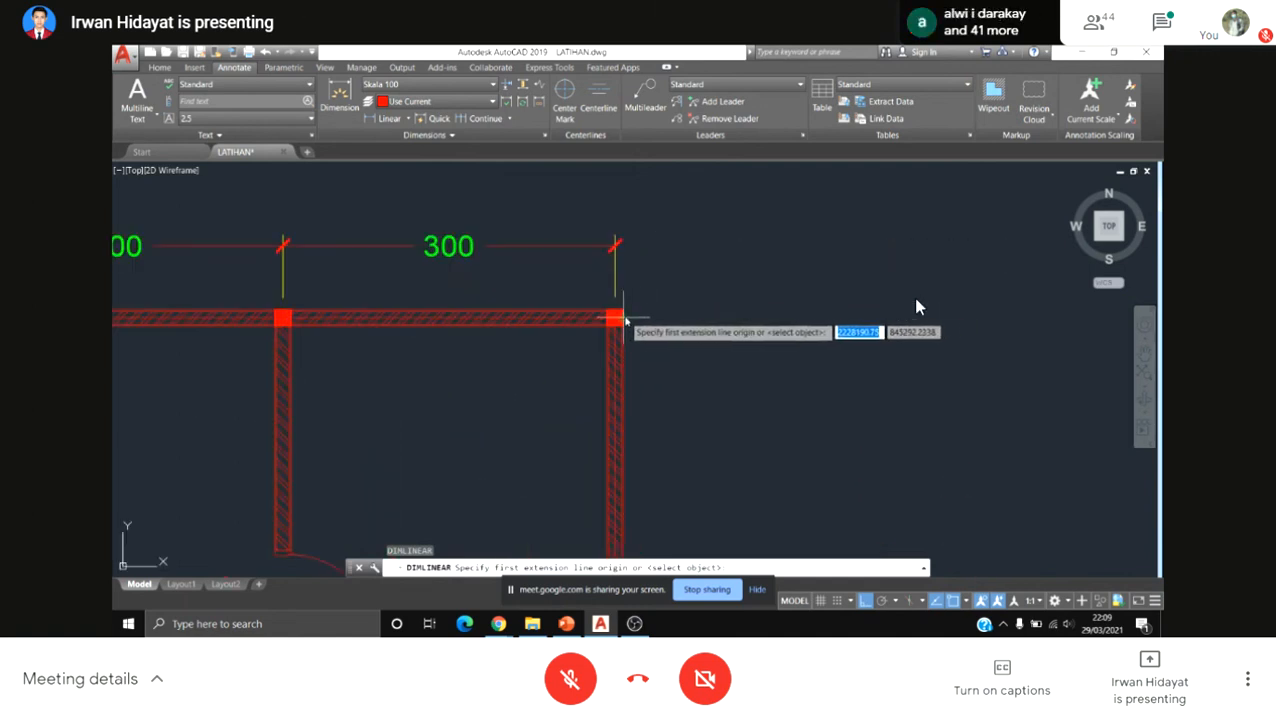
pyautogui.click(622, 319)
pyautogui.scroll(-4, 625, 330)
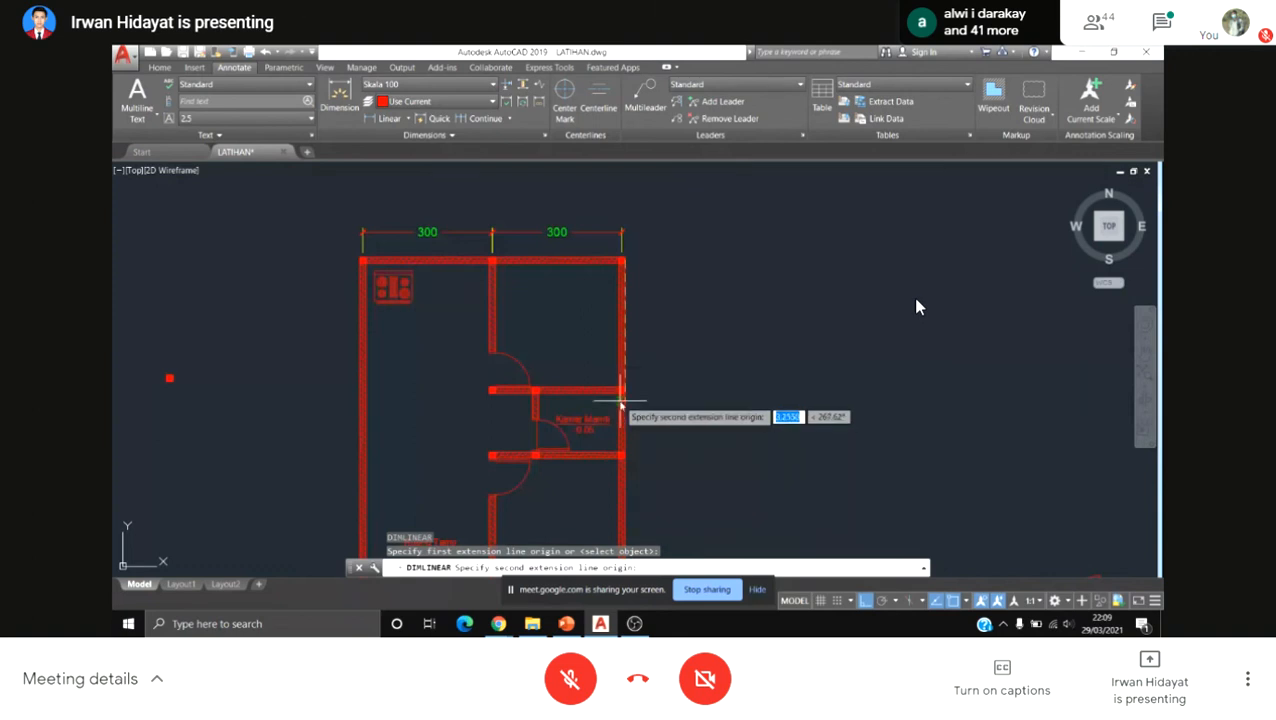
pyautogui.click(622, 398)
pyautogui.scroll(2, 645, 390)
pyautogui.scroll(-4, 665, 381)
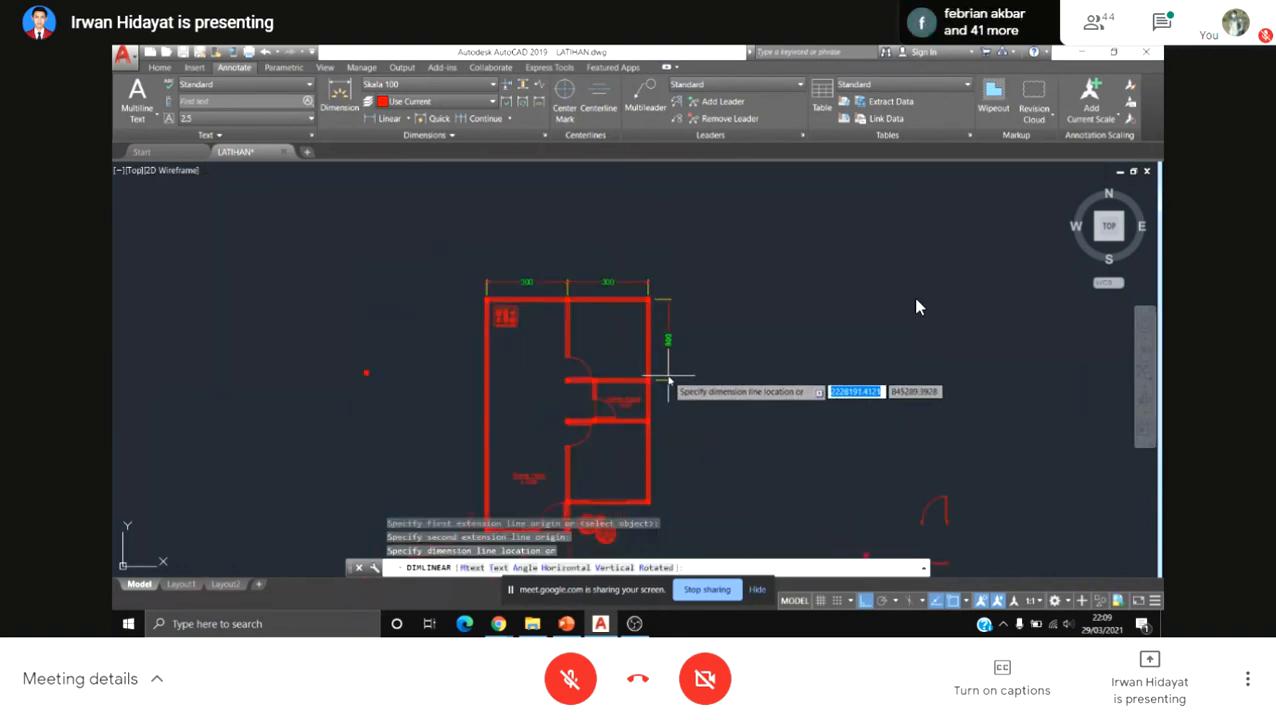
pyautogui.click(667, 380)
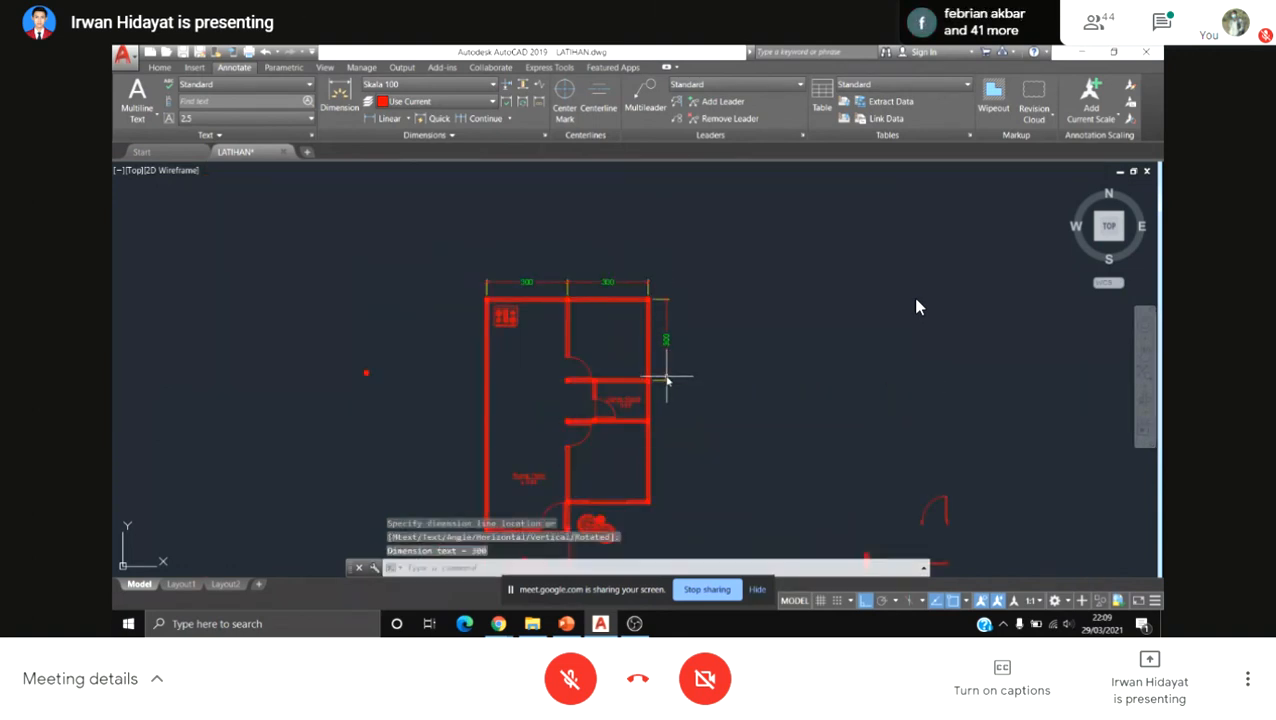
# Step: Continue the right-side dimension down to the Kamar Mandi's lower wall and on to the lower-right corner column of the house
pyautogui.click(478, 119)
pyautogui.scroll(5, 667, 446)
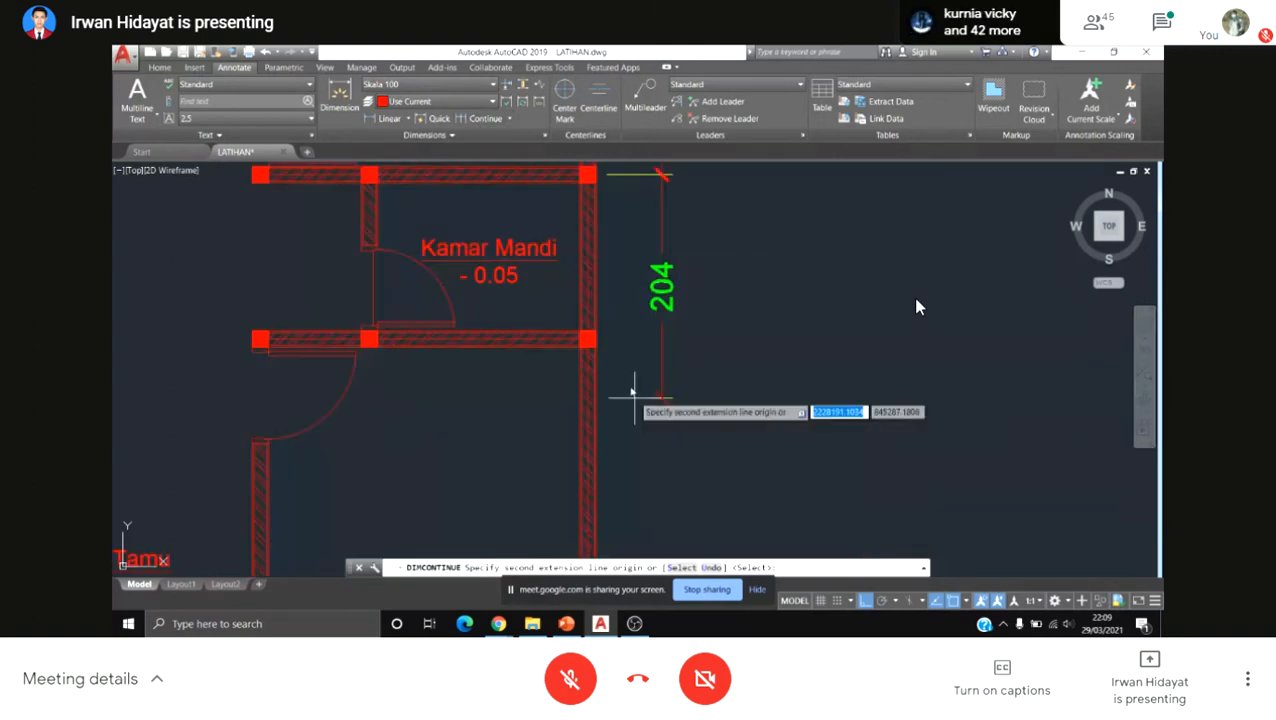
pyautogui.click(597, 339)
pyautogui.scroll(-4, 617, 348)
pyautogui.scroll(4, 626, 522)
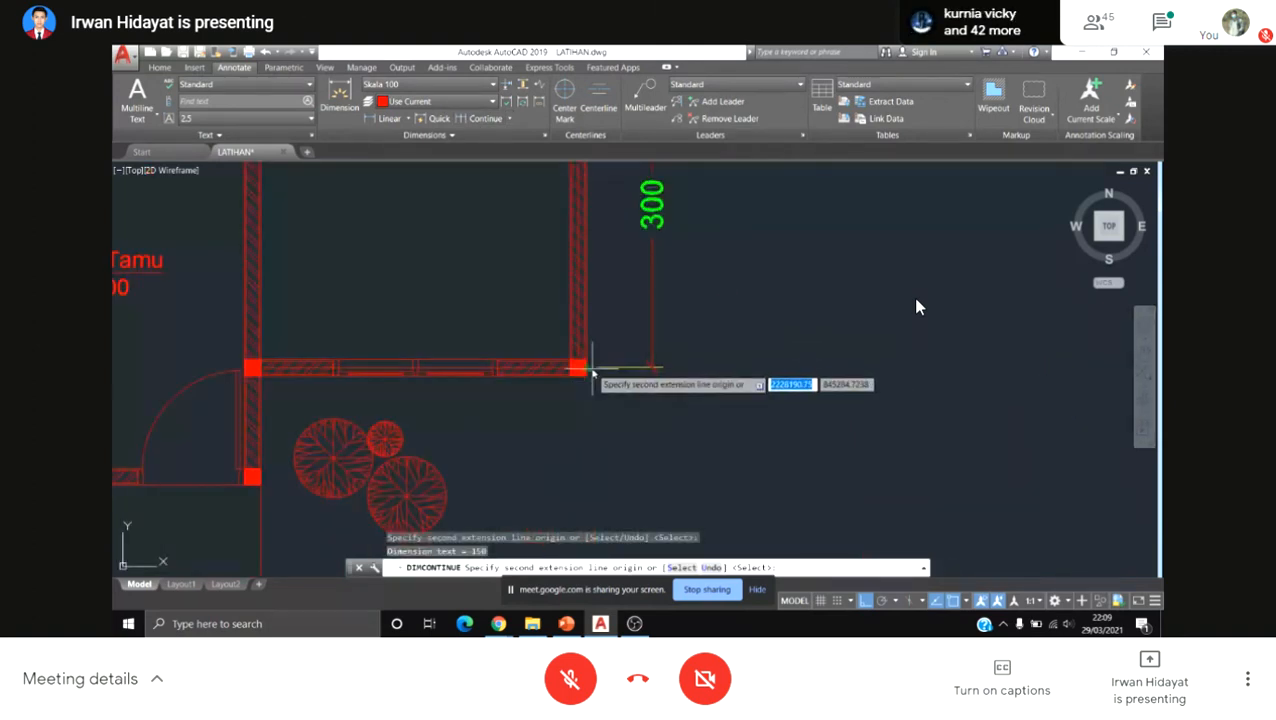
pyautogui.click(588, 368)
pyautogui.scroll(-5, 589, 359)
pyautogui.press('Escape')
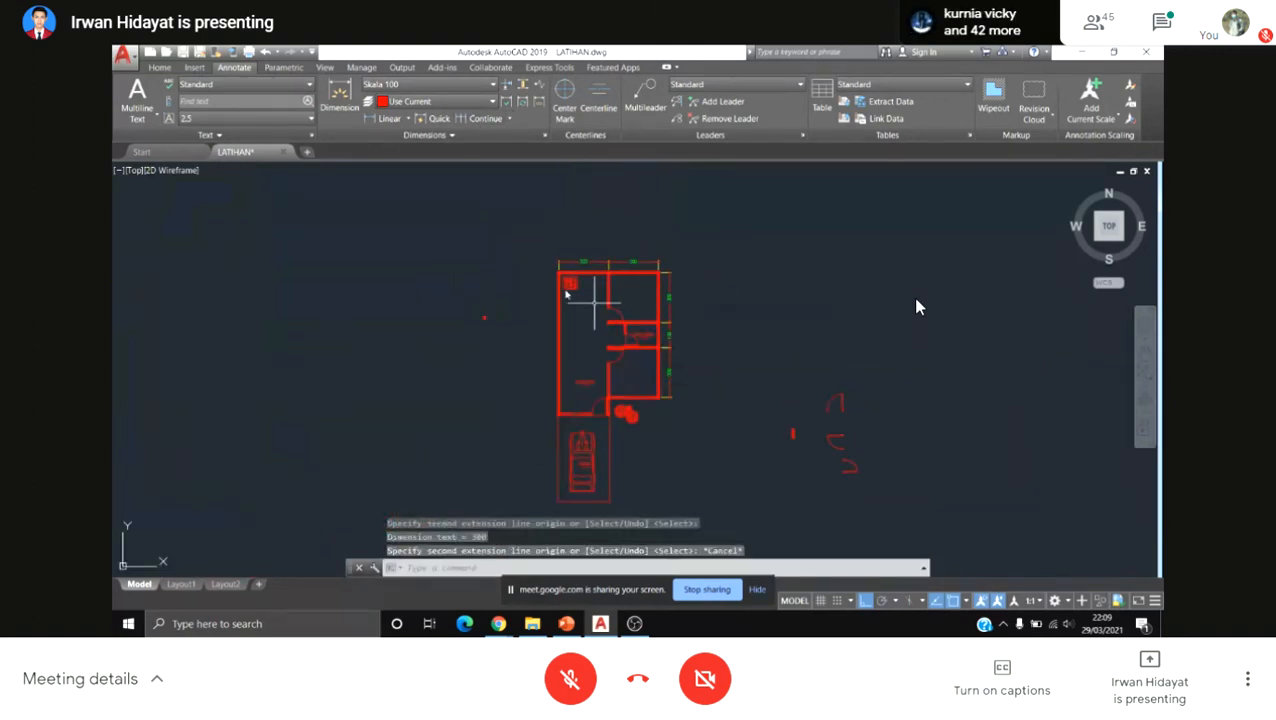
pyautogui.press('Escape')
pyautogui.press('Escape')
pyautogui.press('Escape')
# Step: Dimension the full length of the house's left wall with one vertical linear dimension outside it, and save the drawing
pyautogui.scroll(4, 540, 270)
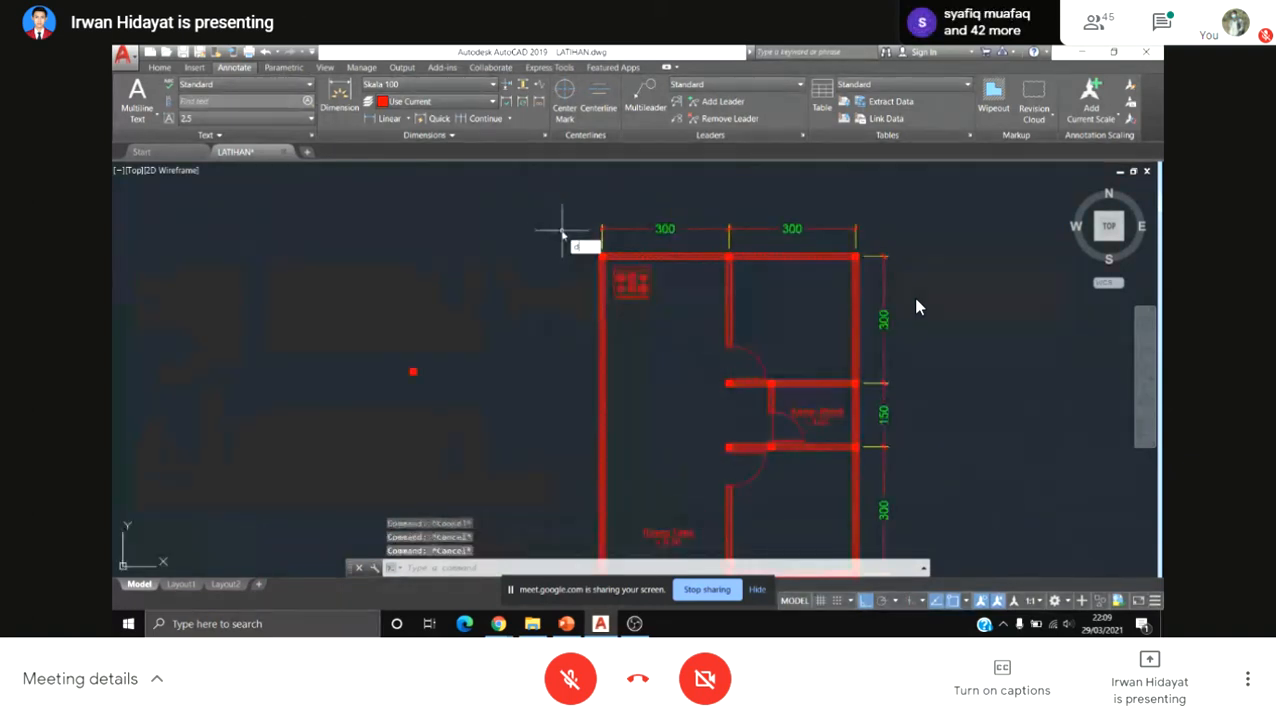
pyautogui.write('dli')
pyautogui.press('Return')
pyautogui.scroll(4, 601, 251)
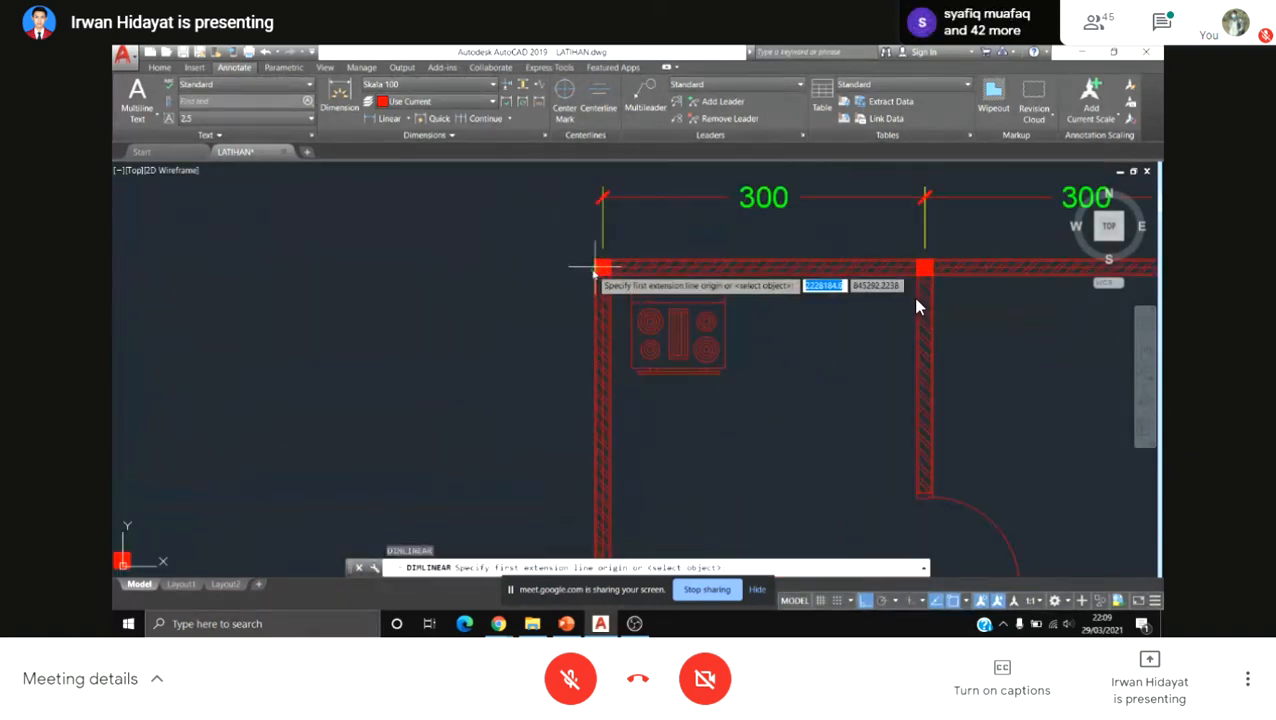
pyautogui.click(595, 267)
pyautogui.scroll(-10, 575, 252)
pyautogui.scroll(9, 568, 333)
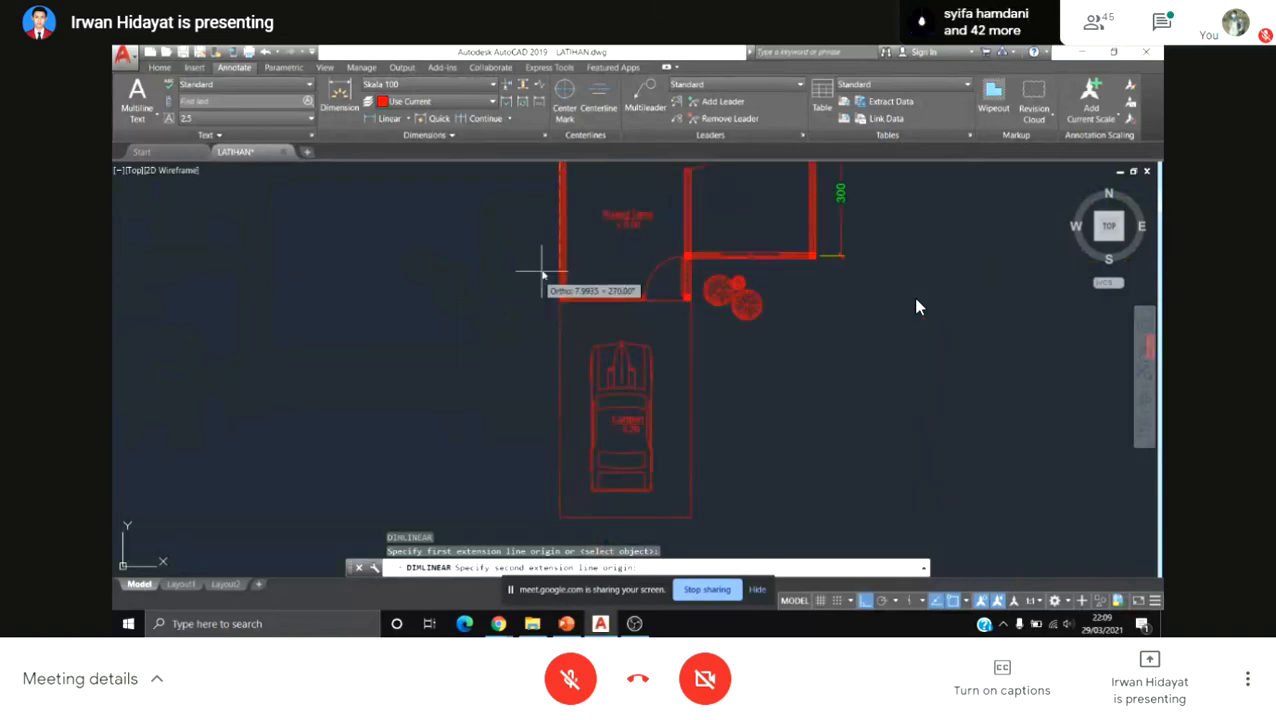
pyautogui.click(570, 315)
pyautogui.scroll(-6, 535, 302)
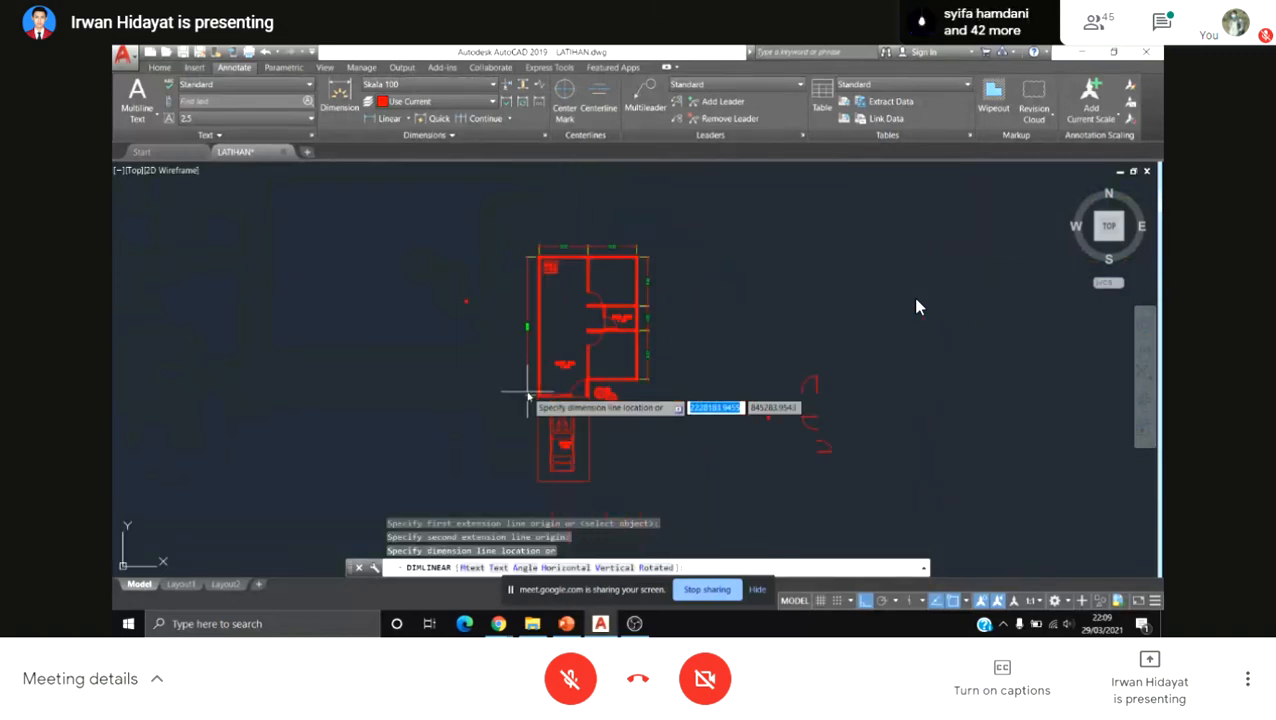
pyautogui.click(524, 397)
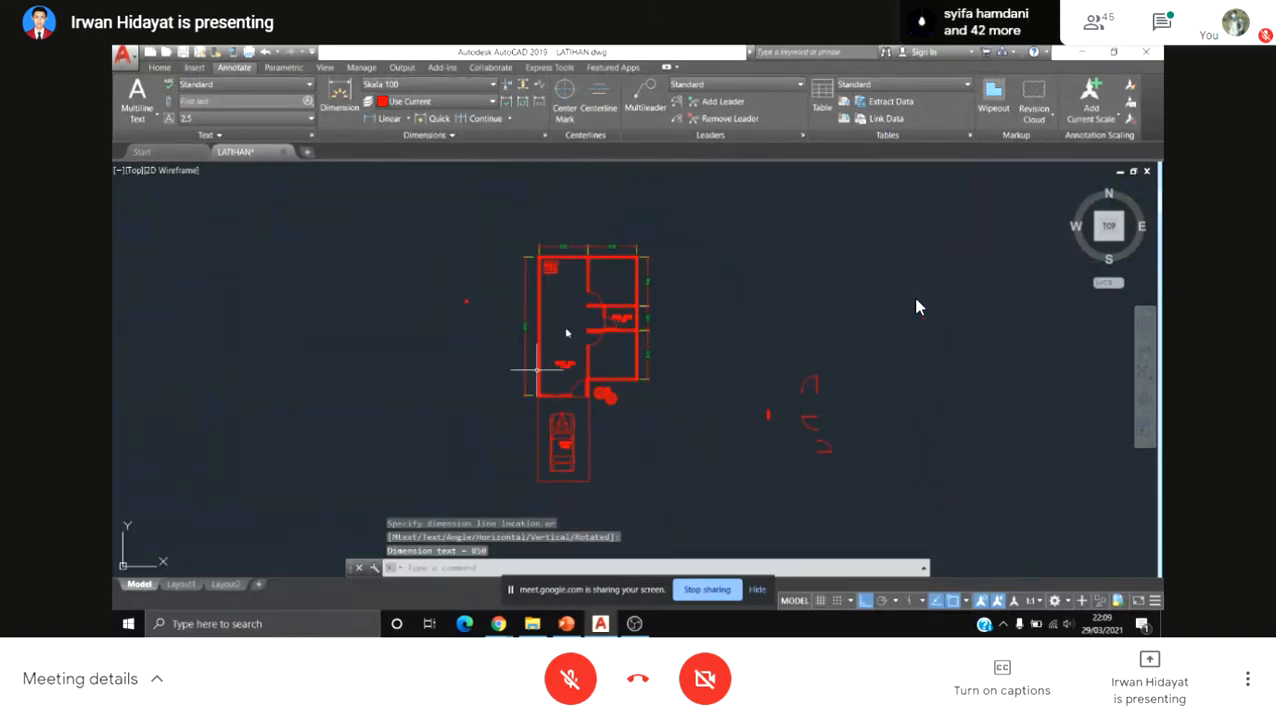
pyautogui.scroll(3, 610, 300)
pyautogui.hotkey('ctrl', 's')
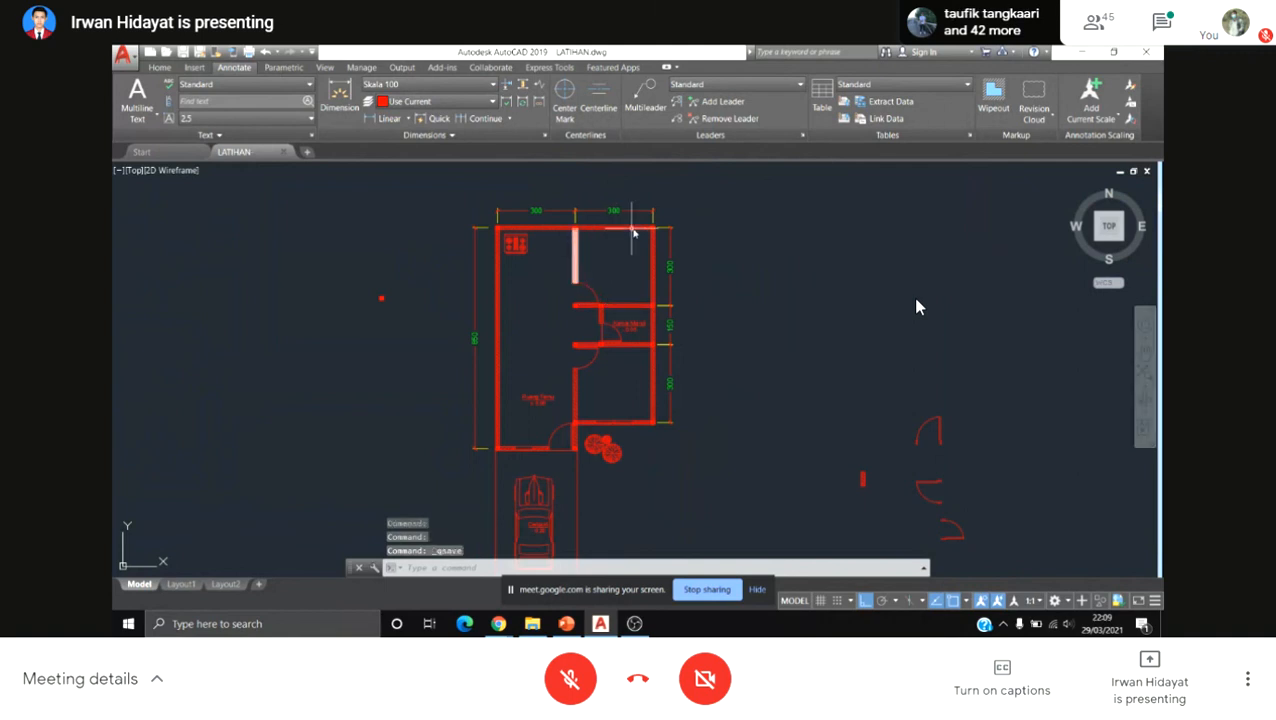
pyautogui.scroll(-2, 630, 240)
pyautogui.moveTo(621, 347); pyautogui.dragTo(683, 358, button='middle')
pyautogui.scroll(-4, 630, 370)
pyautogui.scroll(4, 656, 376)
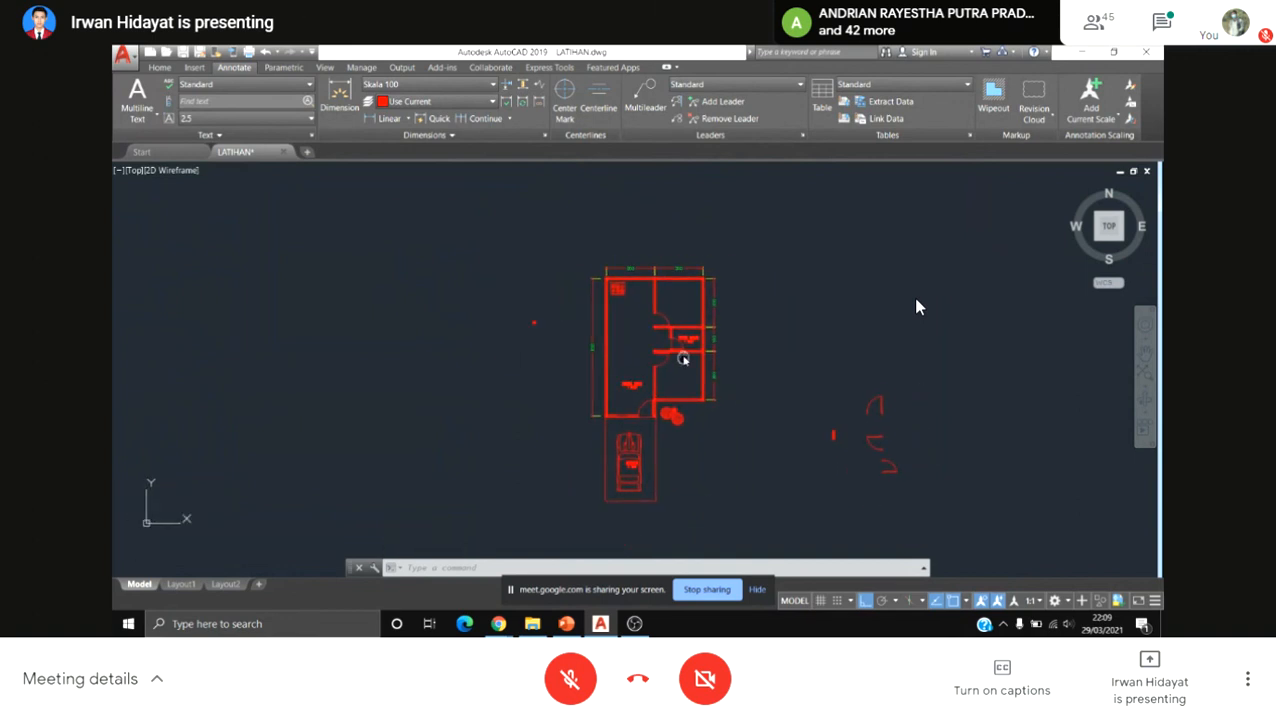
pyautogui.scroll(4, 655, 342)
pyautogui.scroll(-4, 714, 310)
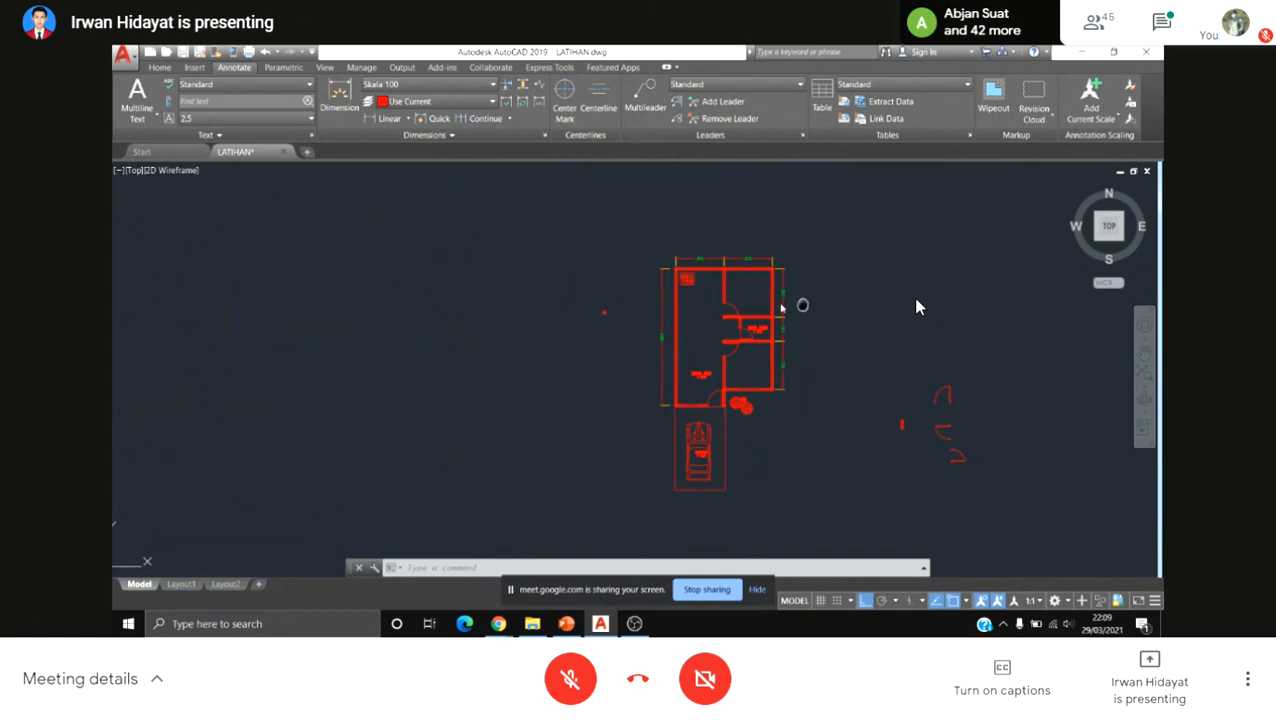
pyautogui.moveTo(803, 305); pyautogui.dragTo(764, 292, button='middle')
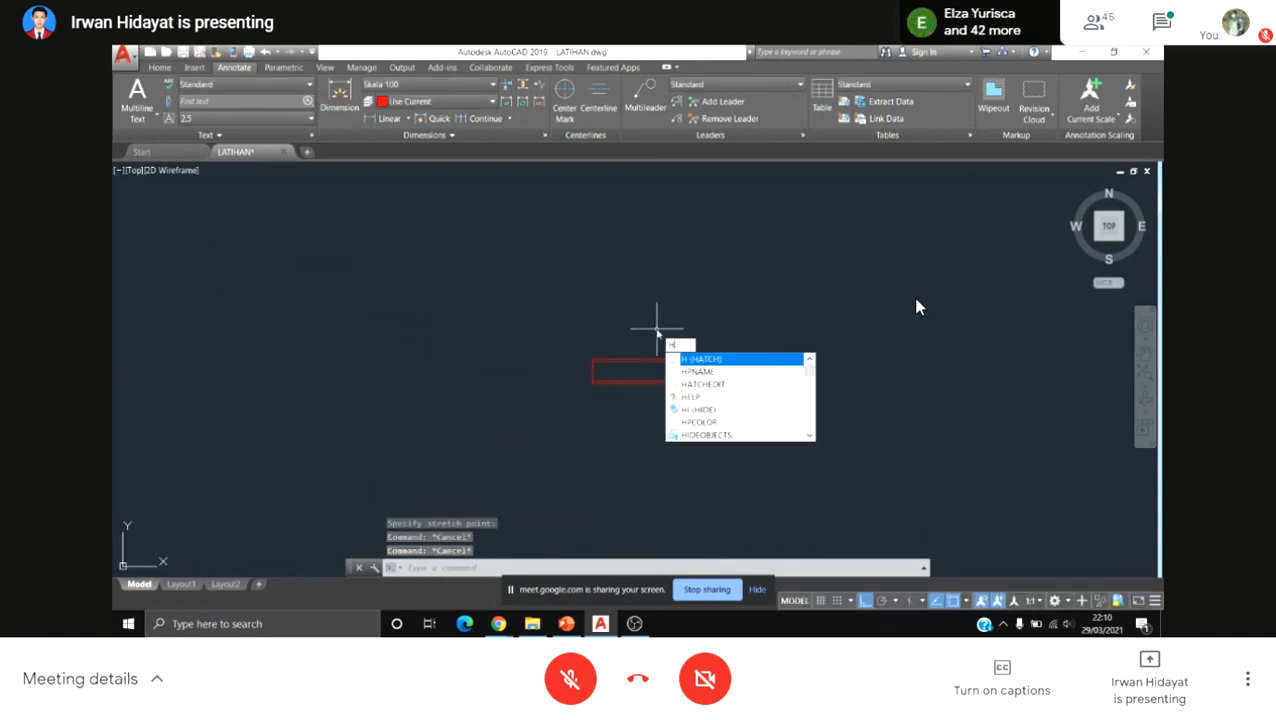
# Step: Hatch the inside of the separate wall segment beside the floor plan with the ANSI37 pattern
pyautogui.press('Return')
pyautogui.click(423, 120)
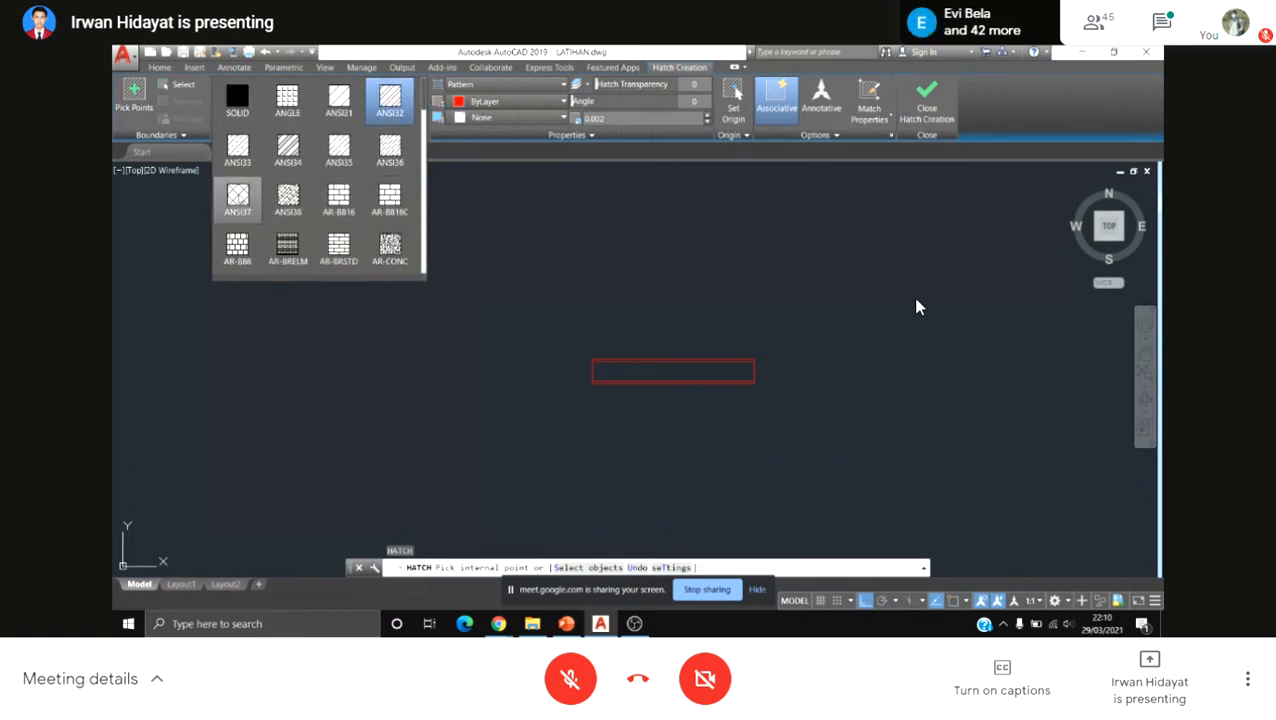
pyautogui.scroll(-1, 238, 200)
pyautogui.scroll(1, 238, 200)
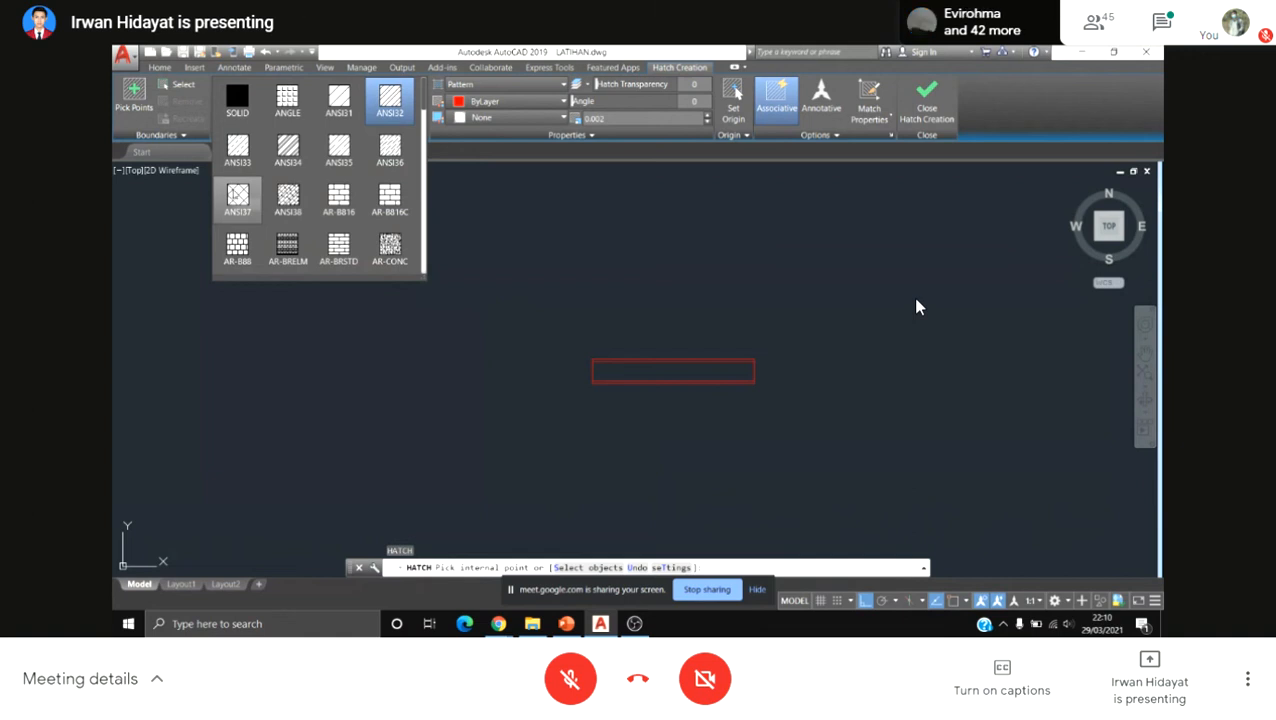
pyautogui.scroll(-15, 238, 195)
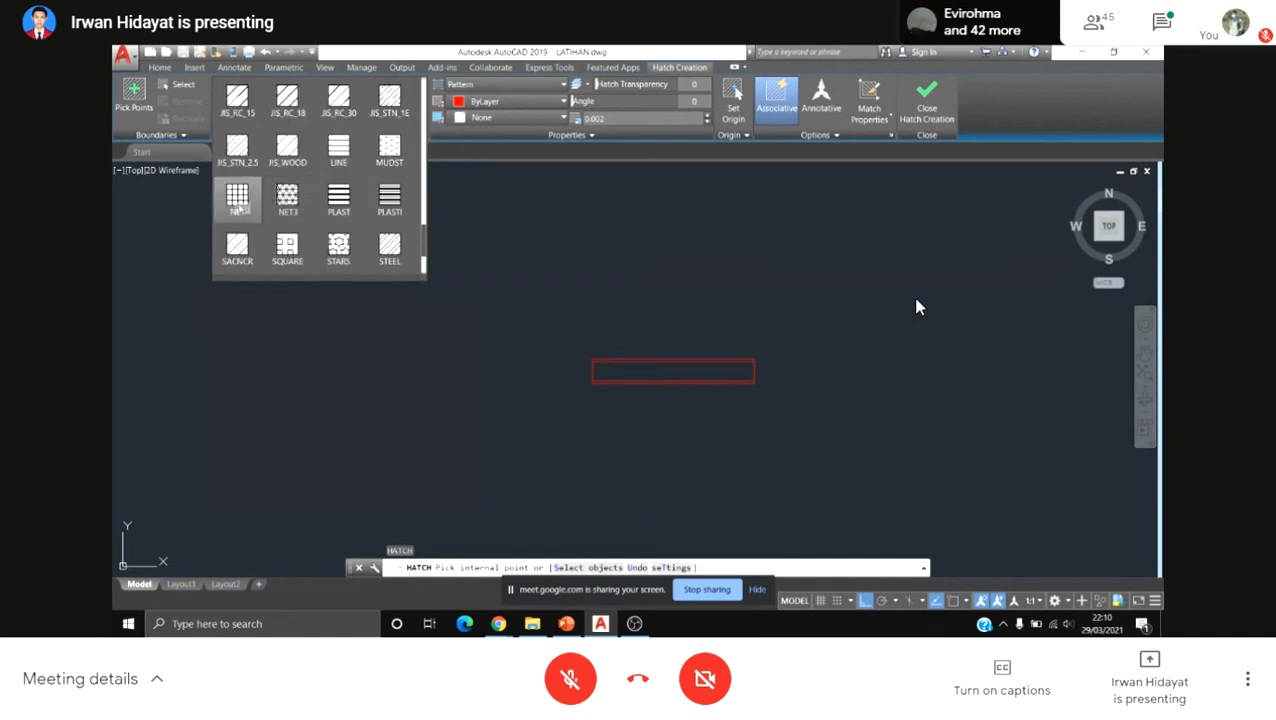
pyautogui.scroll(1, 236, 208)
pyautogui.scroll(-1, 242, 212)
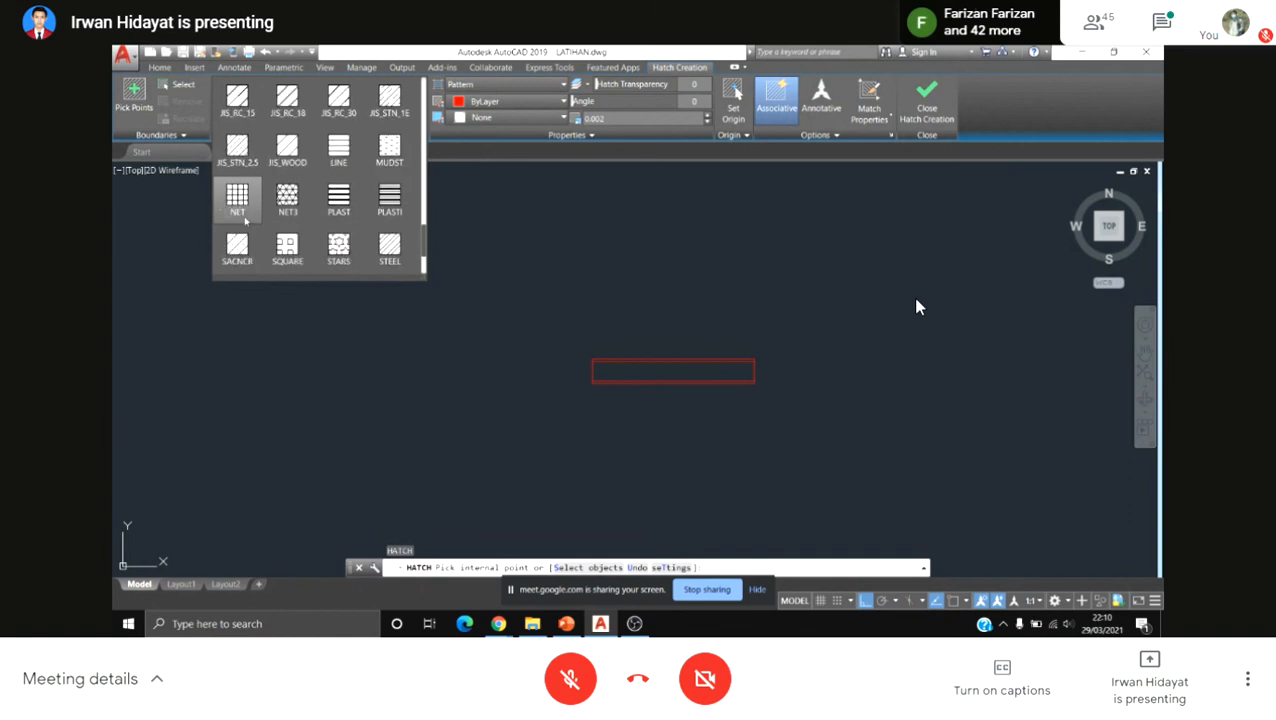
pyautogui.scroll(15, 238, 205)
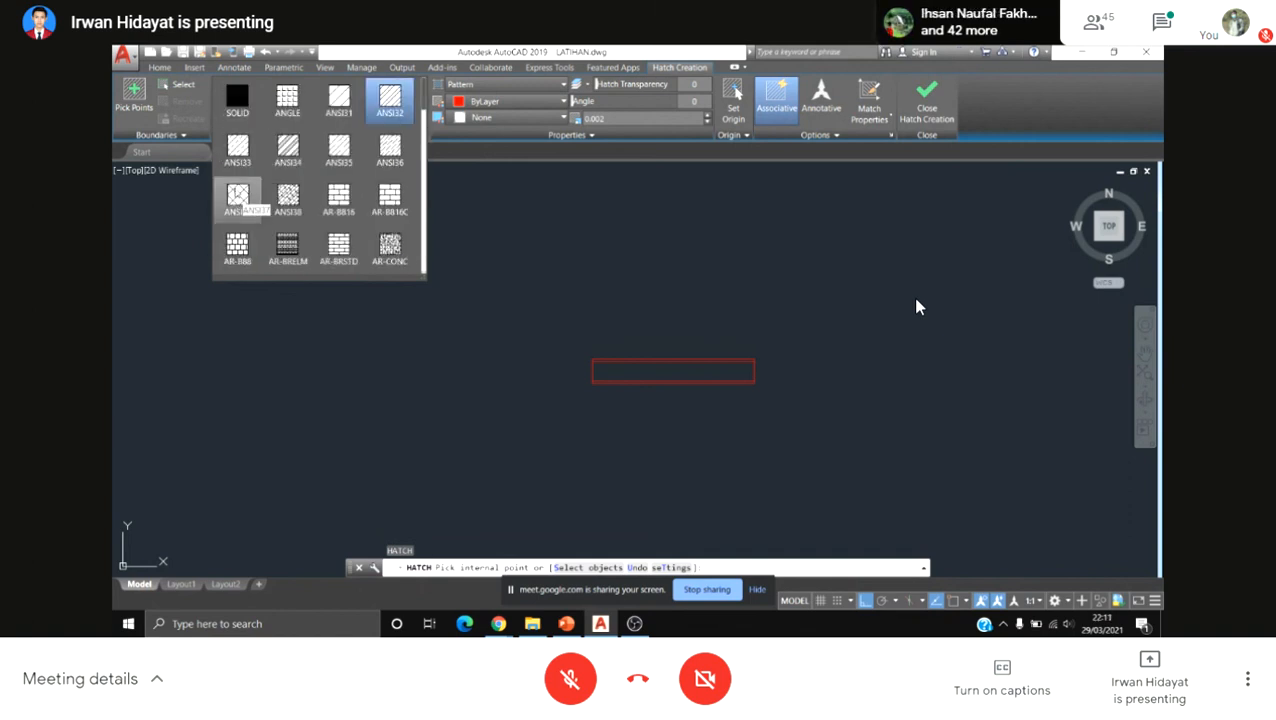
pyautogui.click(236, 190)
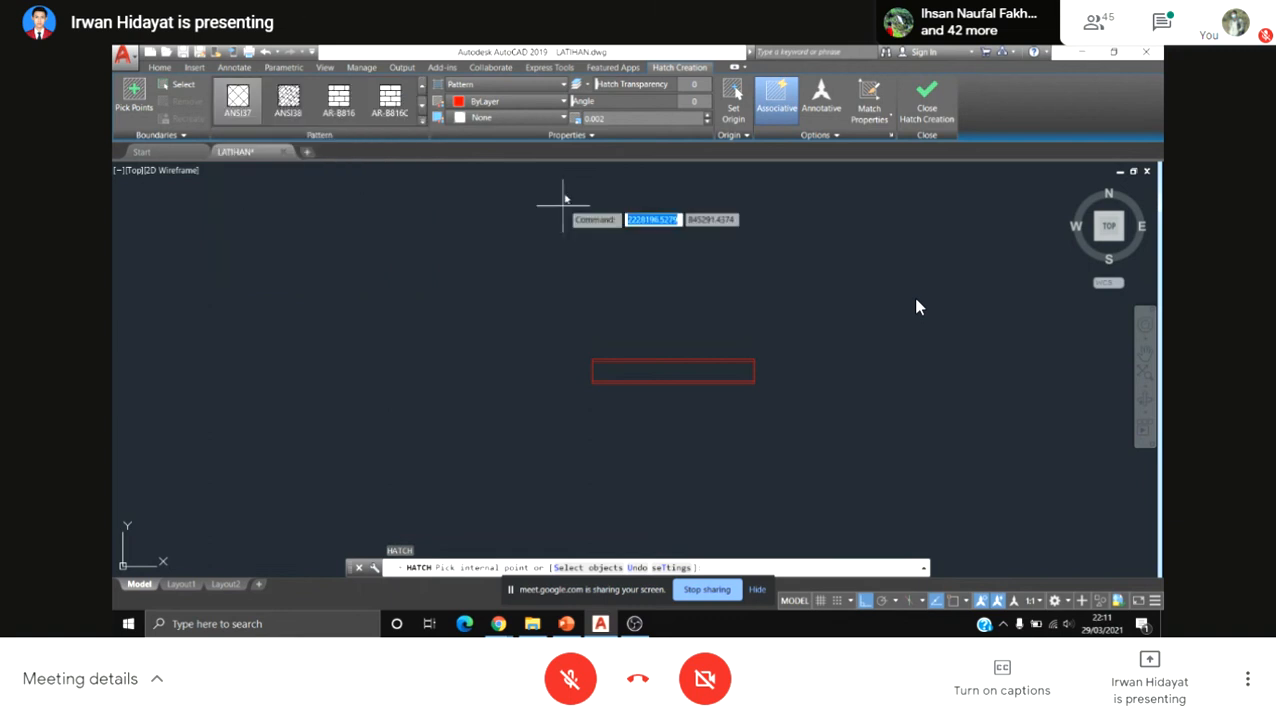
pyautogui.scroll(2, 651, 377)
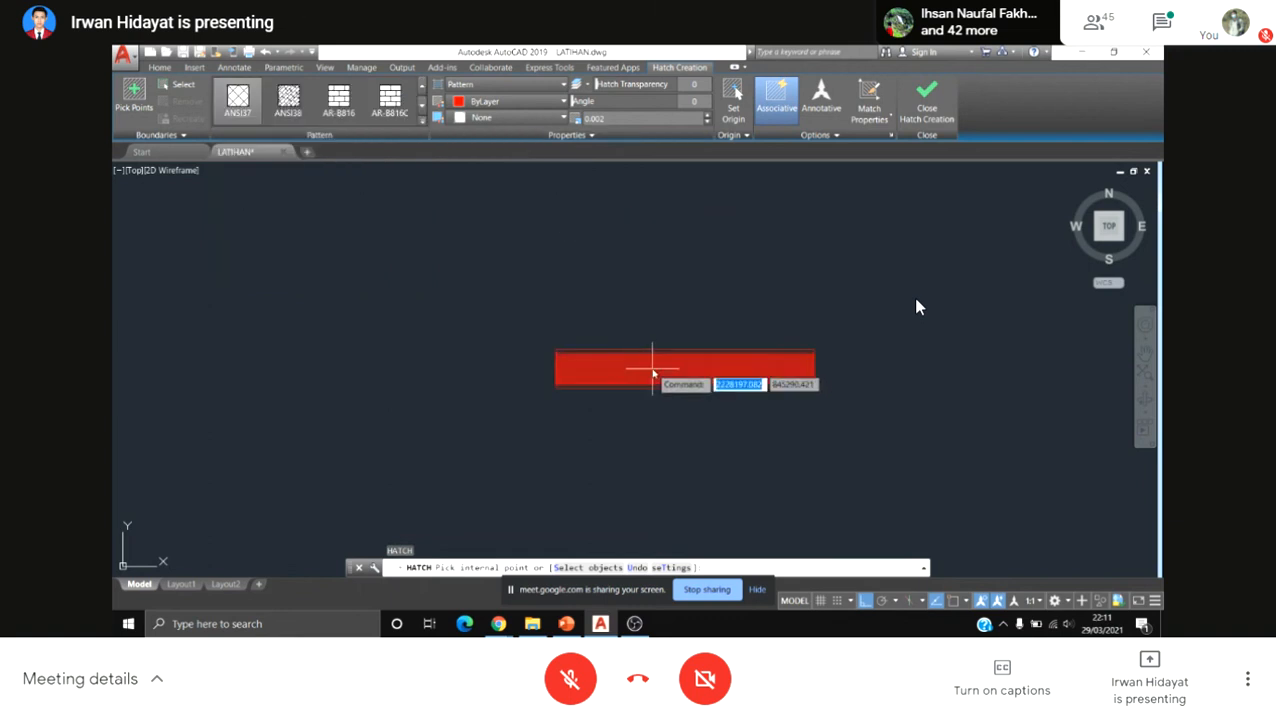
pyautogui.click(651, 368)
pyautogui.scroll(4, 651, 368)
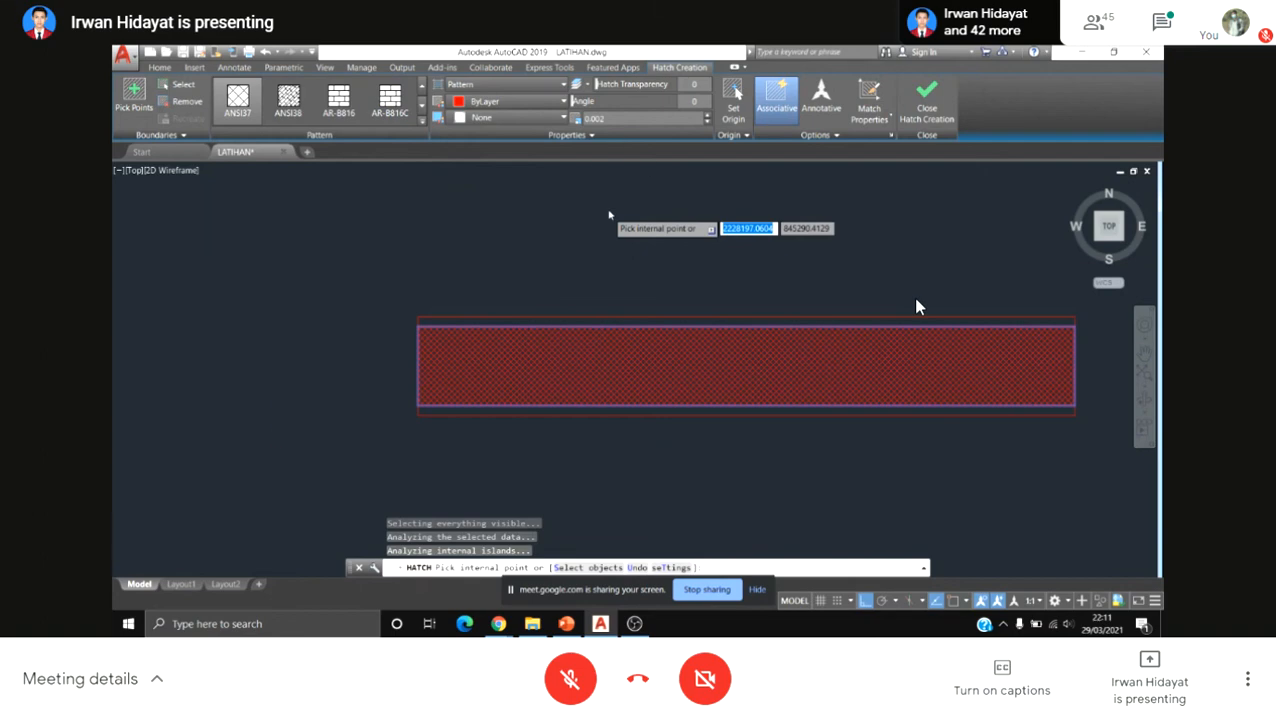
# Step: Set the wall segment's hatch scale to 0.02, finish the hatch and save the drawing
pyautogui.scroll(2, 645, 372)
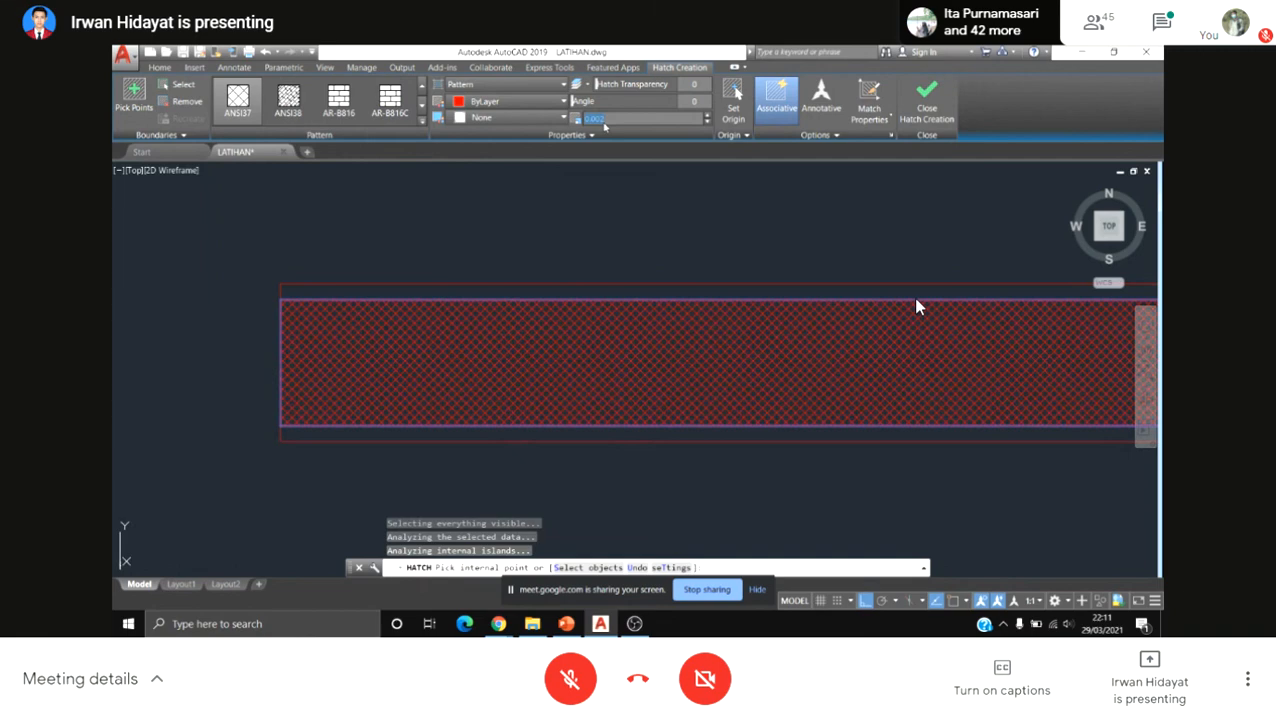
pyautogui.press('Return')
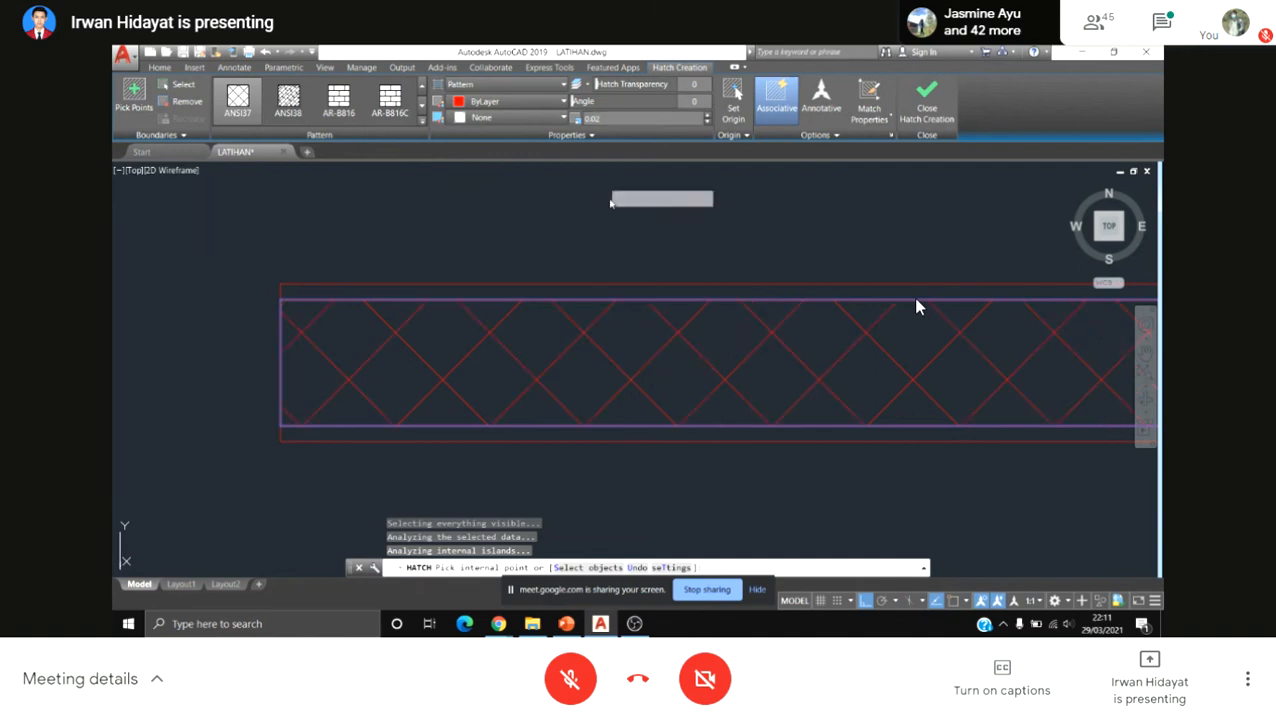
pyautogui.scroll(-1, 672, 306)
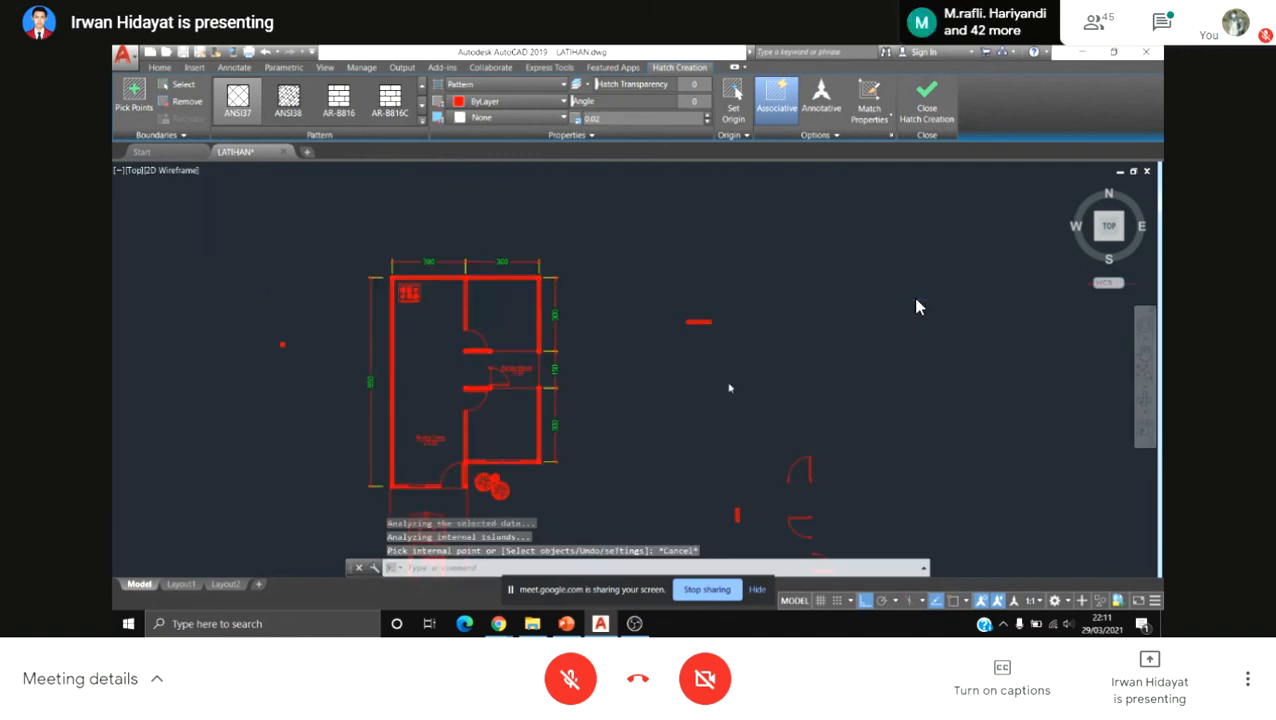
pyautogui.moveTo(718, 425); pyautogui.dragTo(709, 360, button='middle')
pyautogui.hotkey('ctrl', 's')
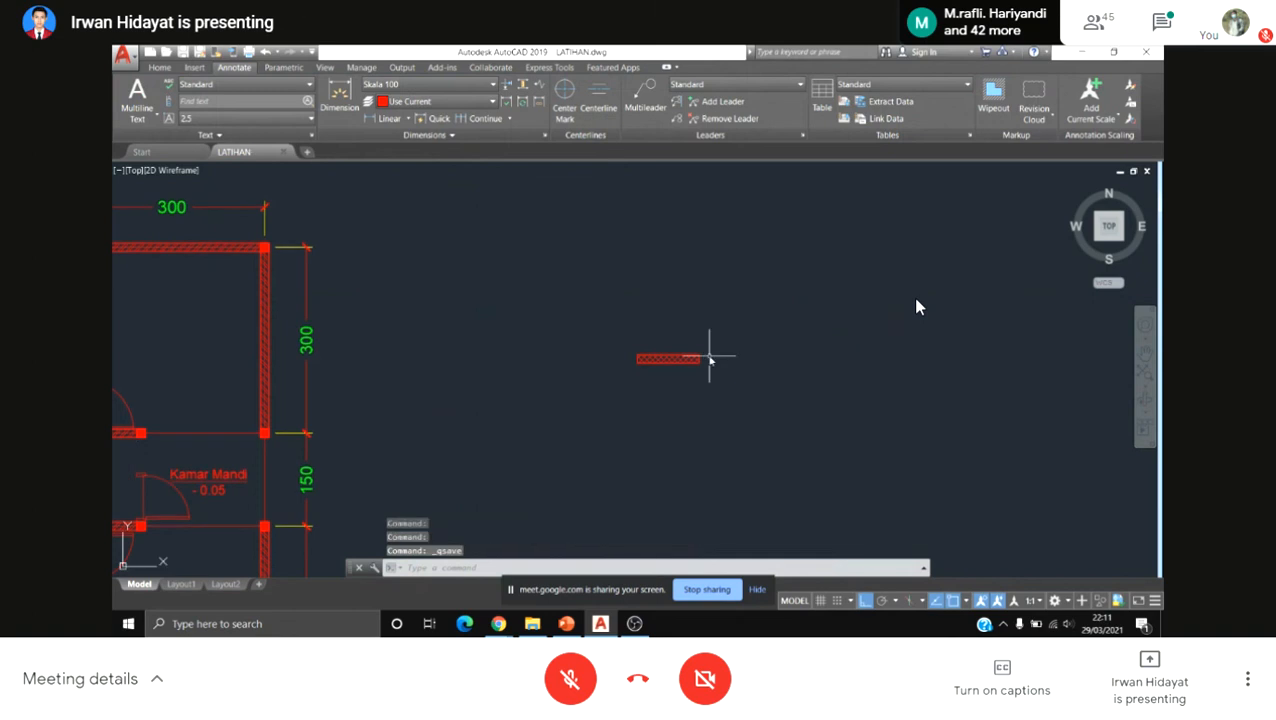
# Step: Define the hatched wall segment as a block named "Dinding trassram" and open it in the block editor
pyautogui.scroll(4, 710, 375)
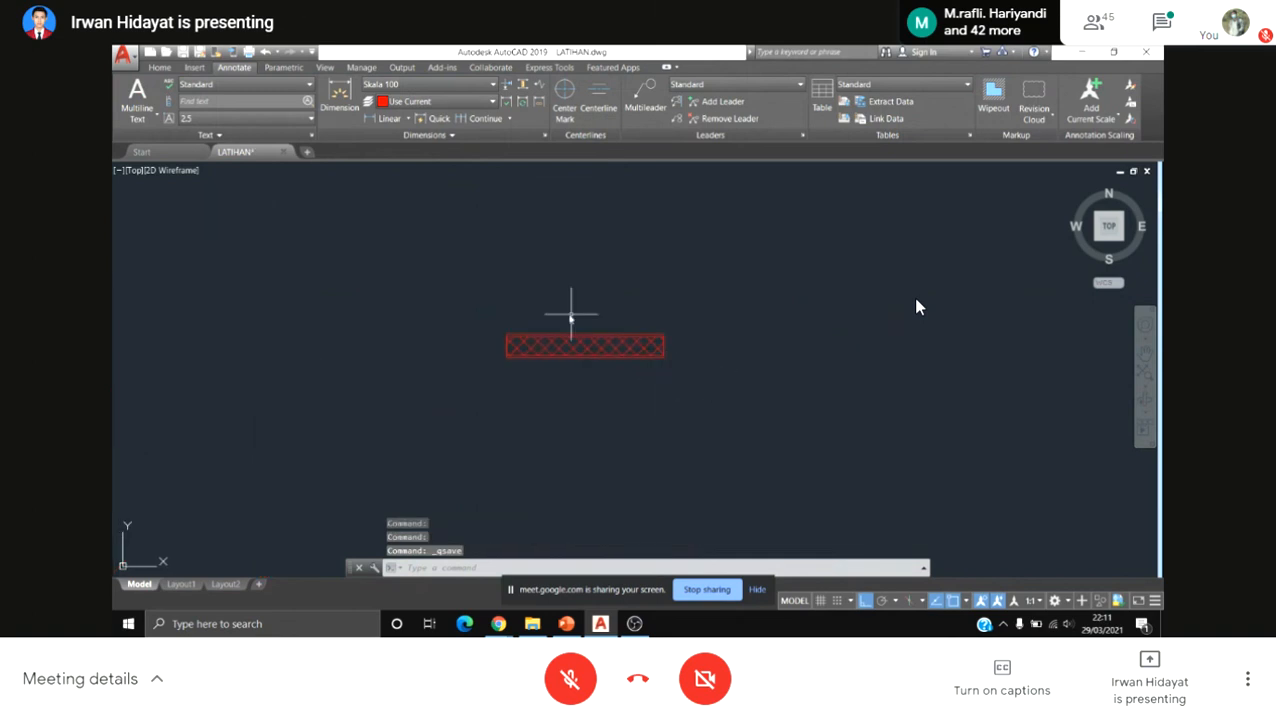
pyautogui.click(744, 428)
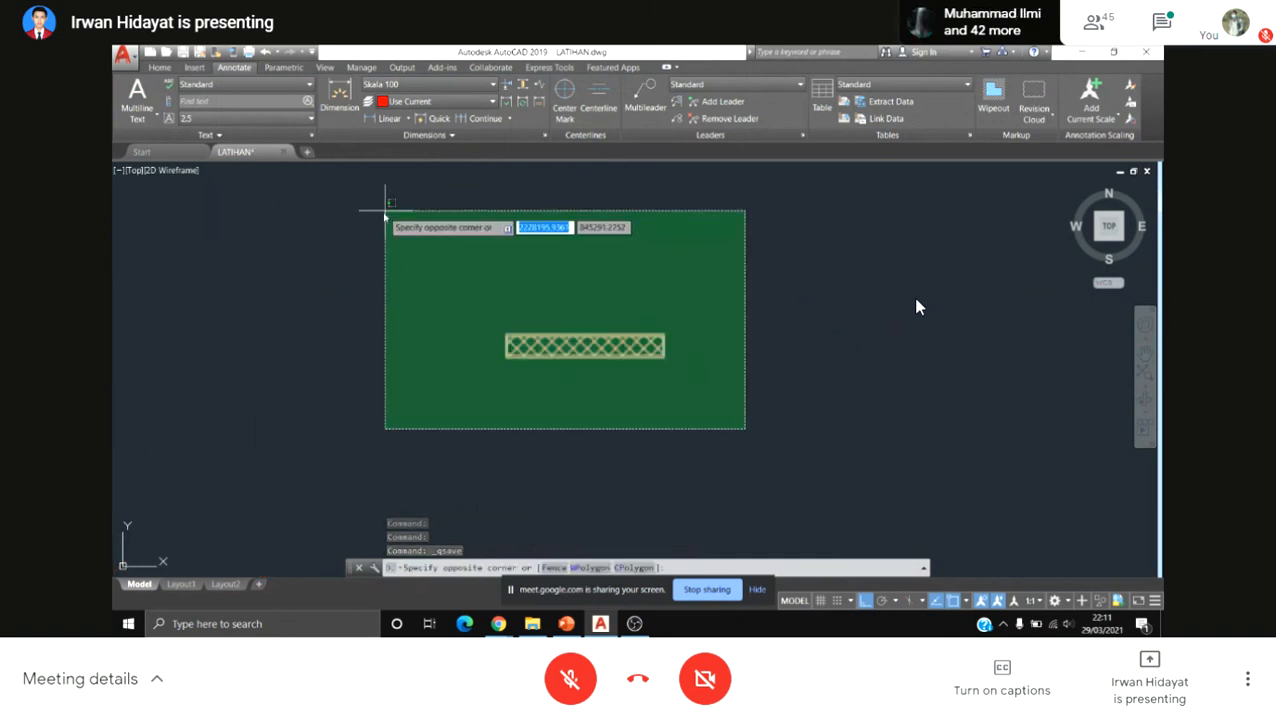
pyautogui.click(446, 255)
pyautogui.scroll(3, 541, 322)
pyautogui.moveTo(490, 299); pyautogui.dragTo(498, 242, button='middle')
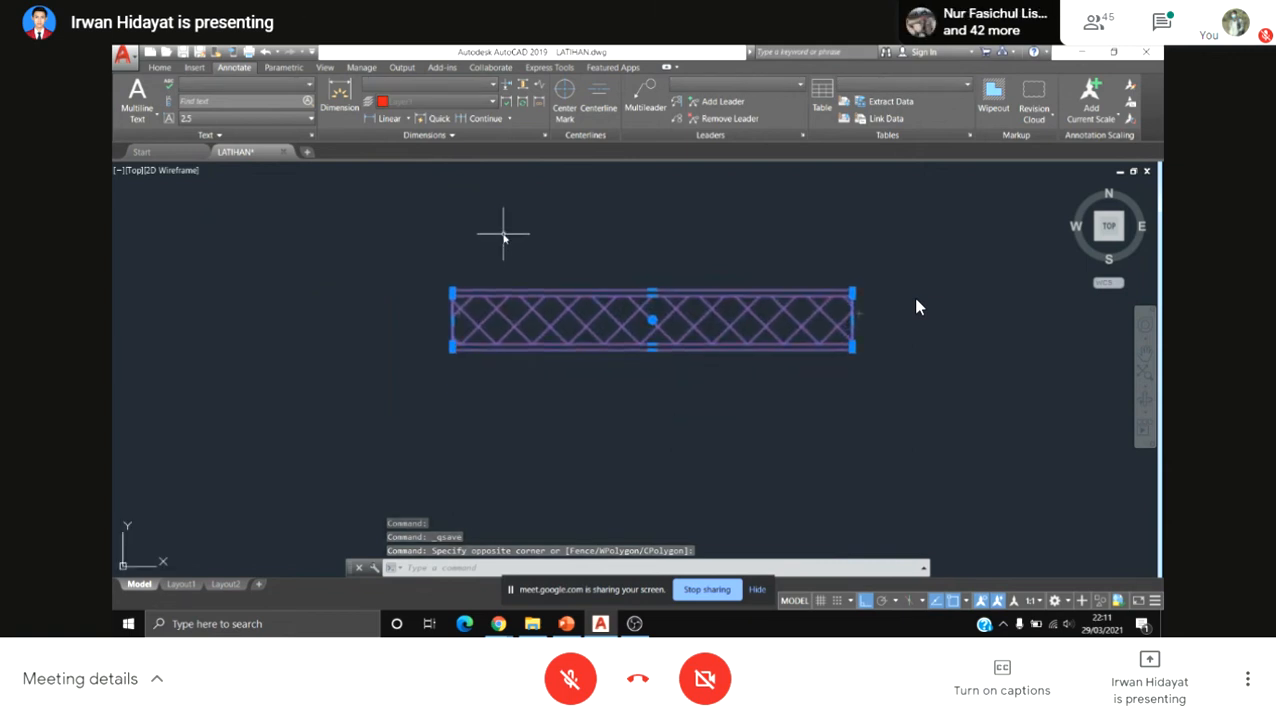
pyautogui.write('b')
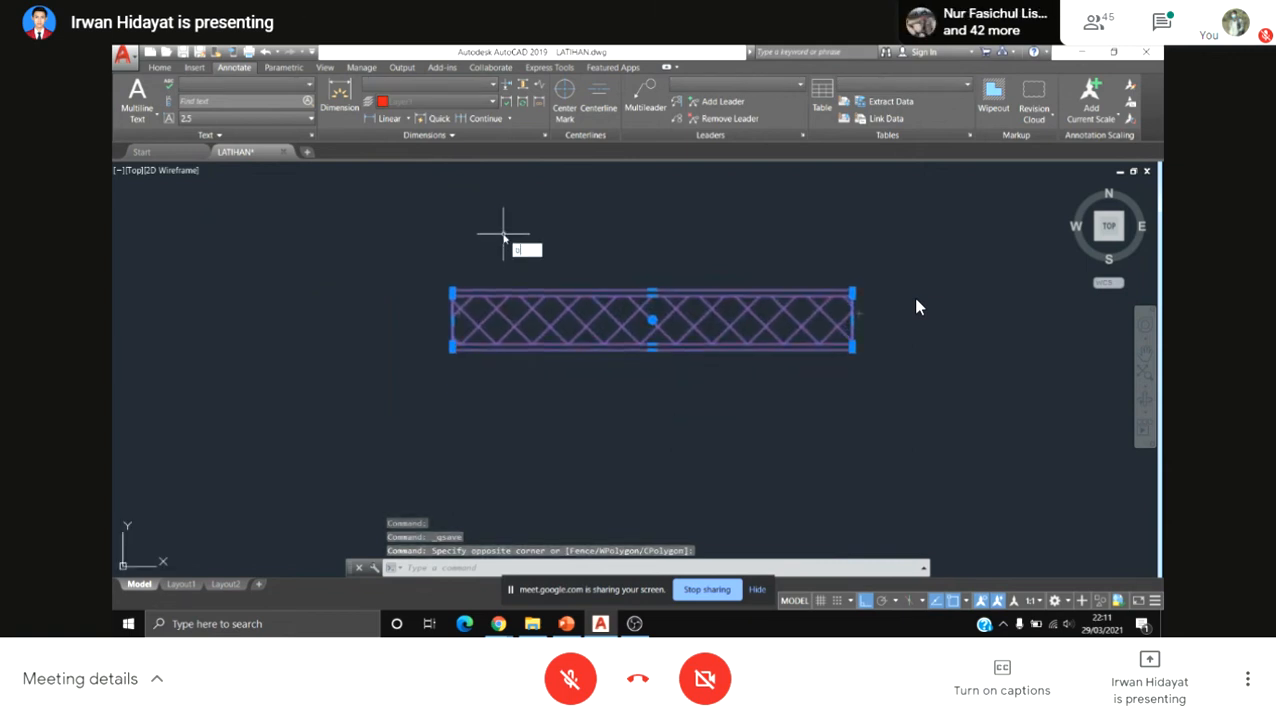
pyautogui.press('Return')
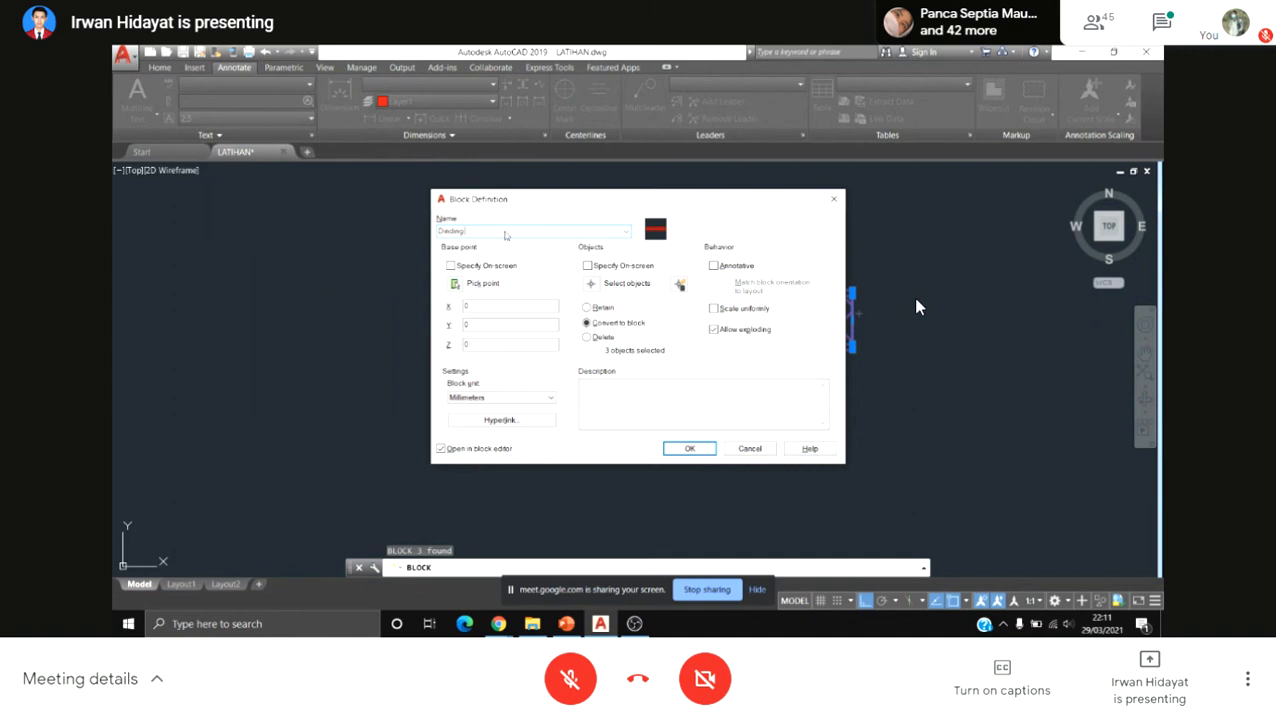
pyautogui.write('Dinding trassram')
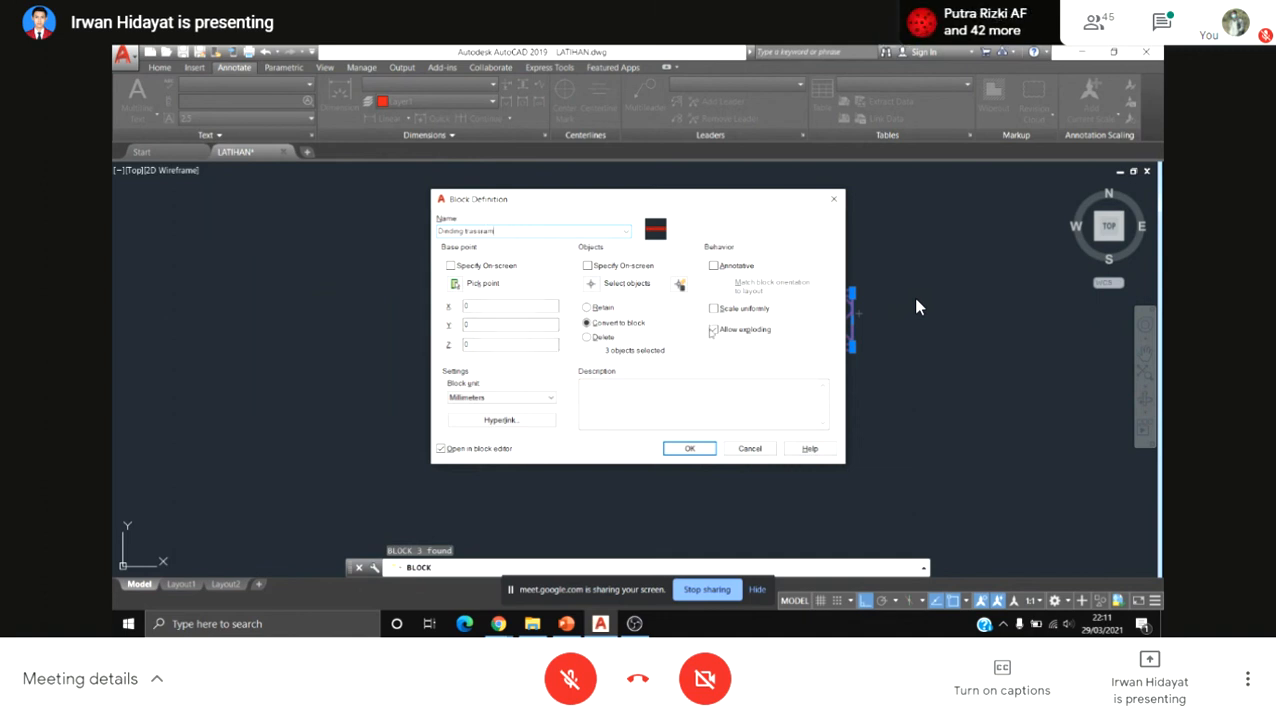
pyautogui.click(690, 448)
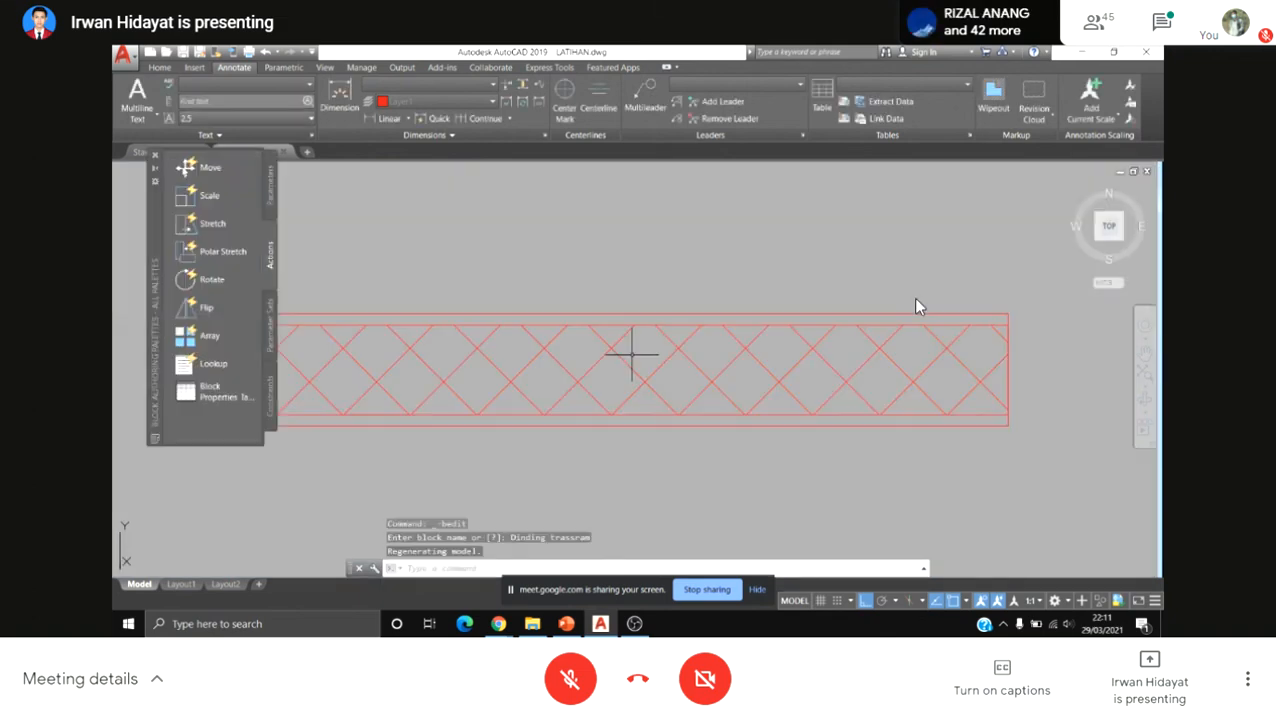
# Step: Add a linear parameter along the block's length between the midpoints of its two ends, with its label below the wall
pyautogui.scroll(-2, 672, 231)
pyautogui.click(270, 186)
pyautogui.click(211, 196)
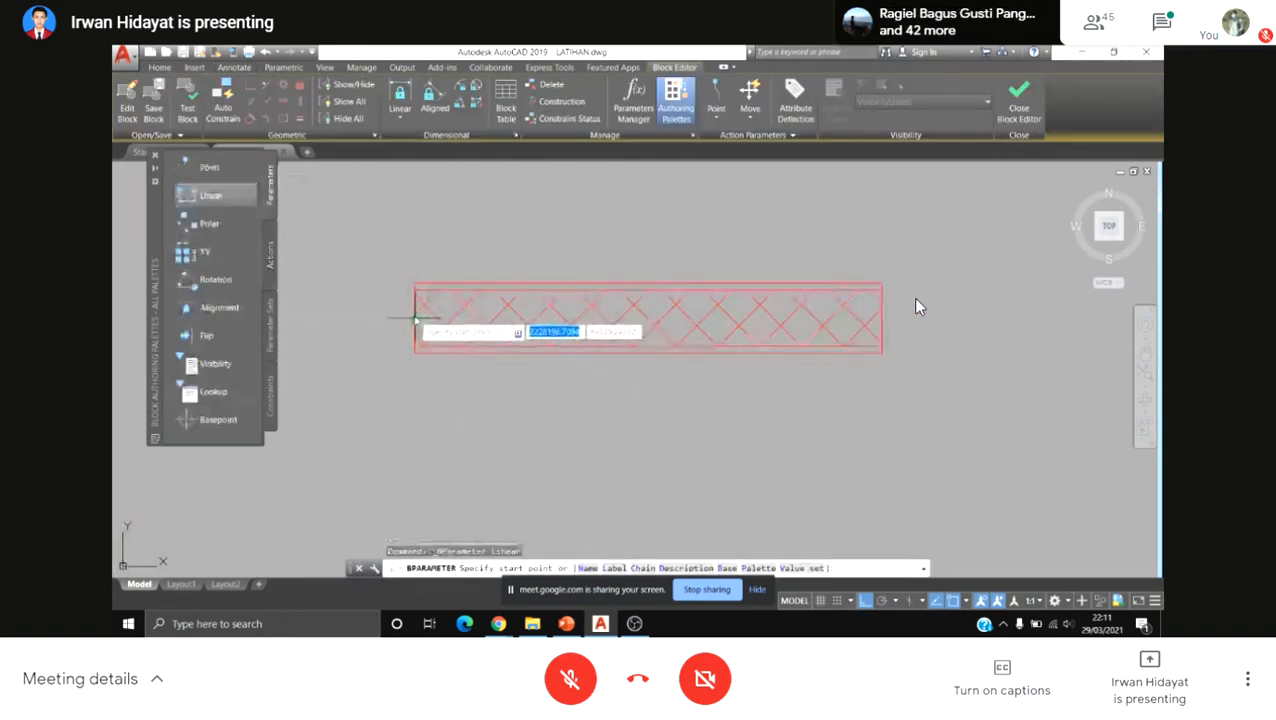
pyautogui.click(415, 319)
pyautogui.click(881, 318)
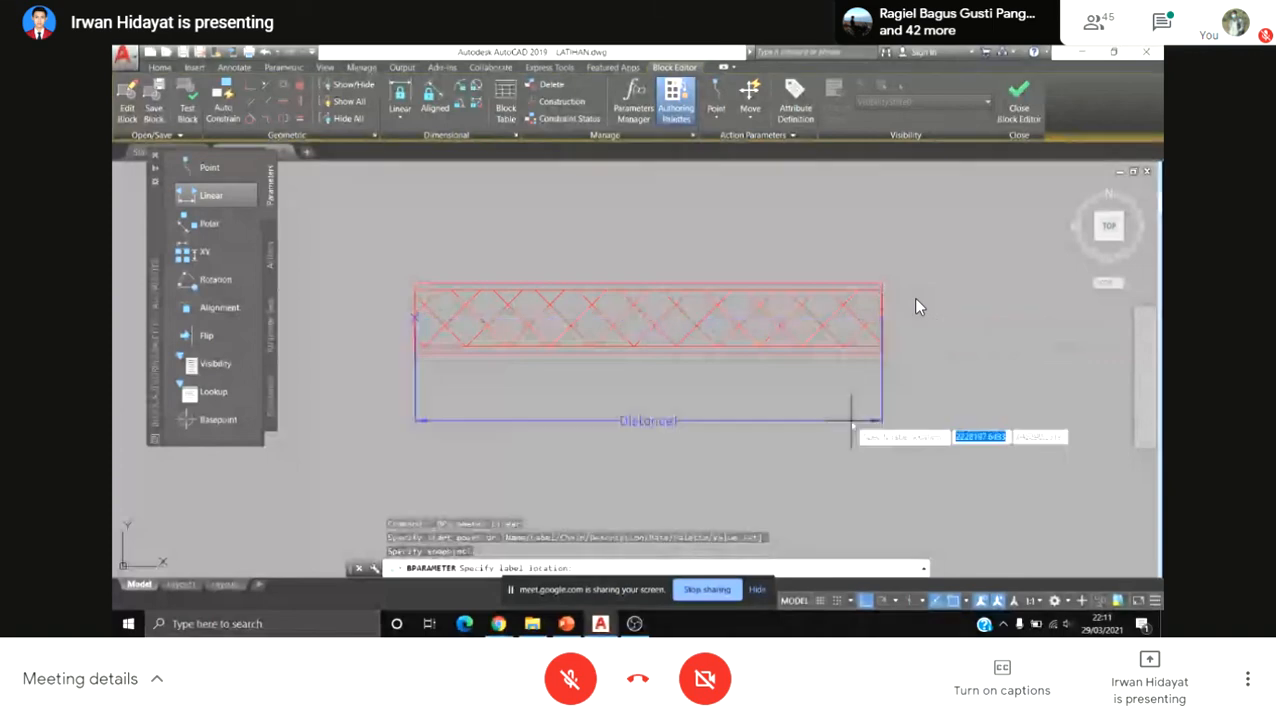
pyautogui.click(850, 404)
# Step: Attach a Stretch action for the whole wall to the linear parameter's right end, frame that end, and close the block editor with changes saved
pyautogui.click(270, 258)
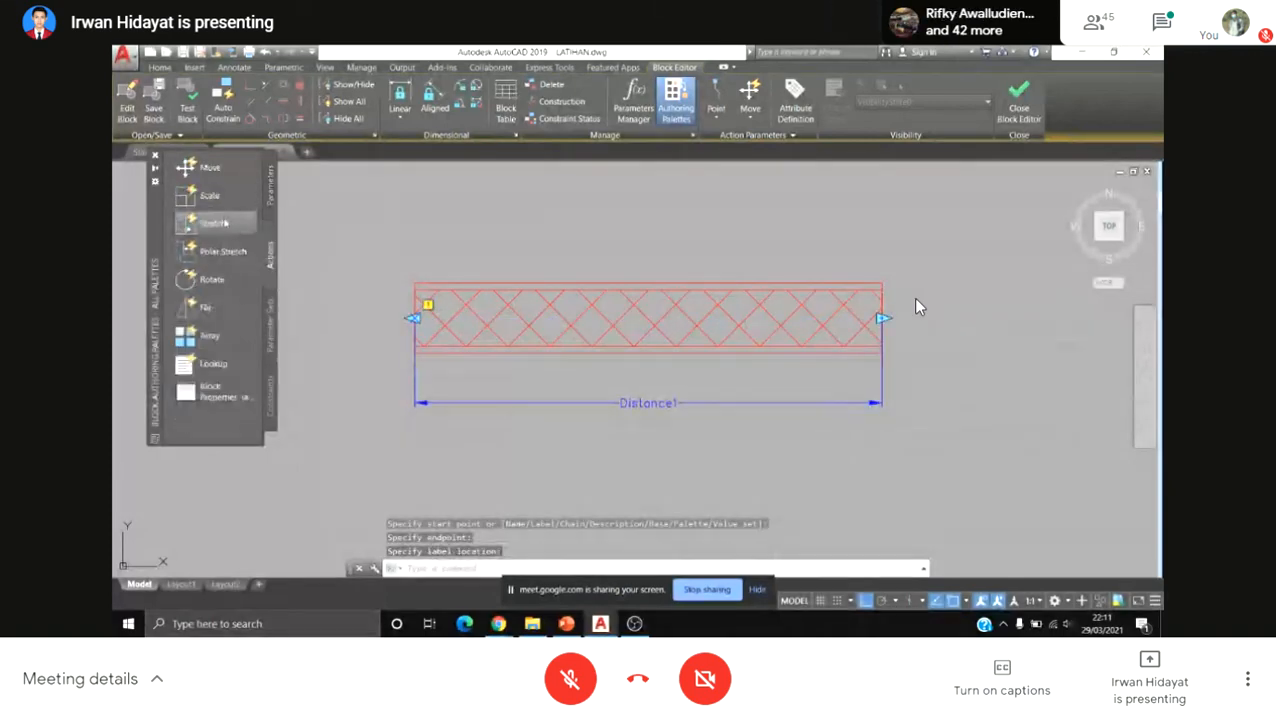
pyautogui.click(212, 223)
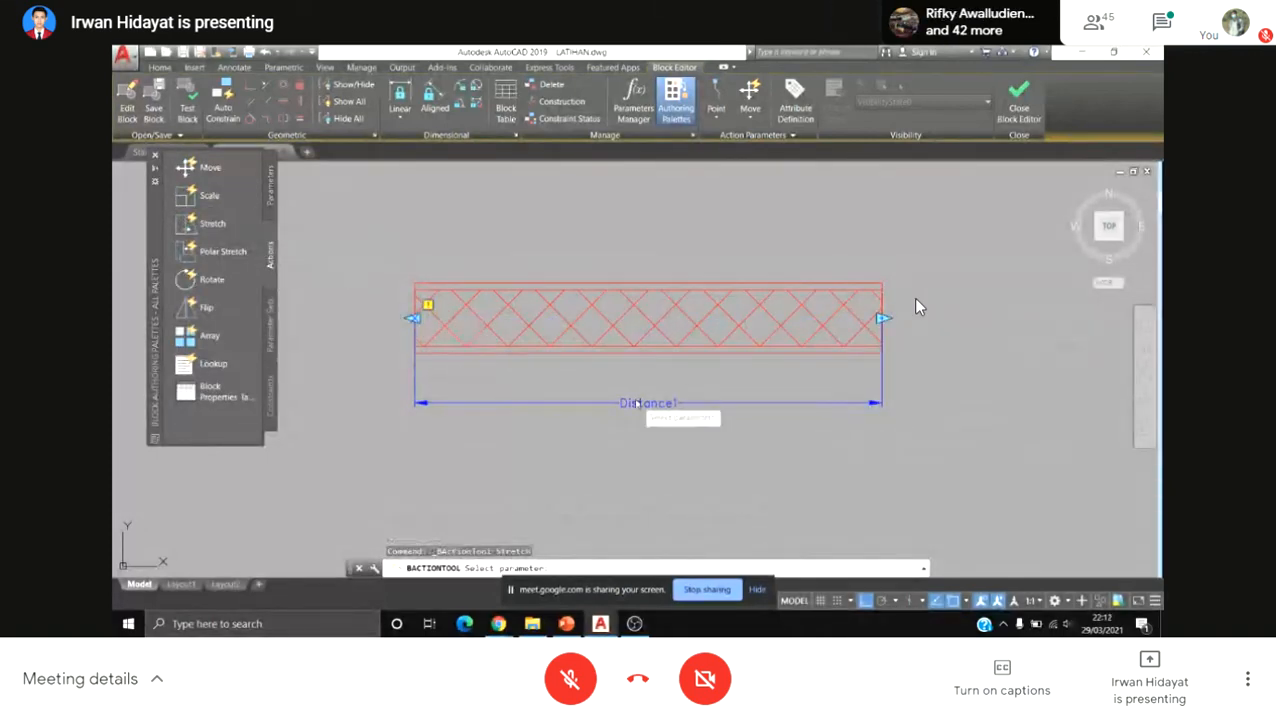
pyautogui.moveTo(645, 404); pyautogui.dragTo(563, 378, button='middle')
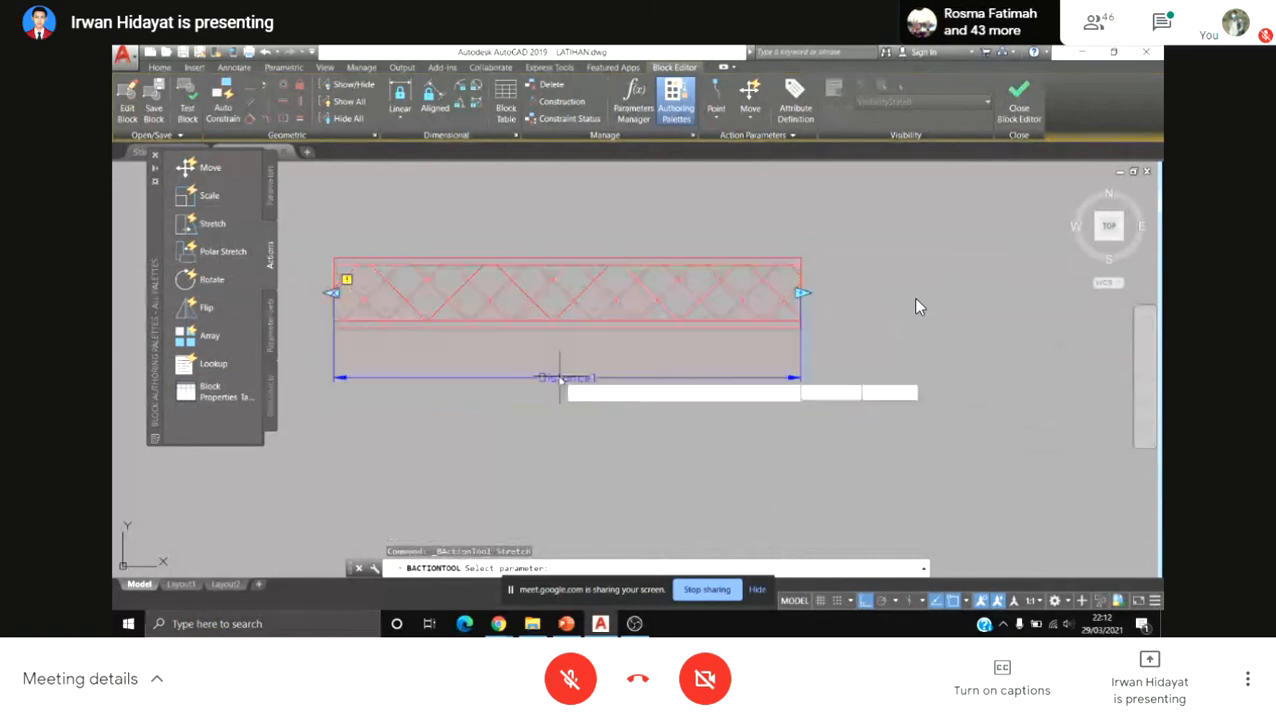
pyautogui.click(565, 378)
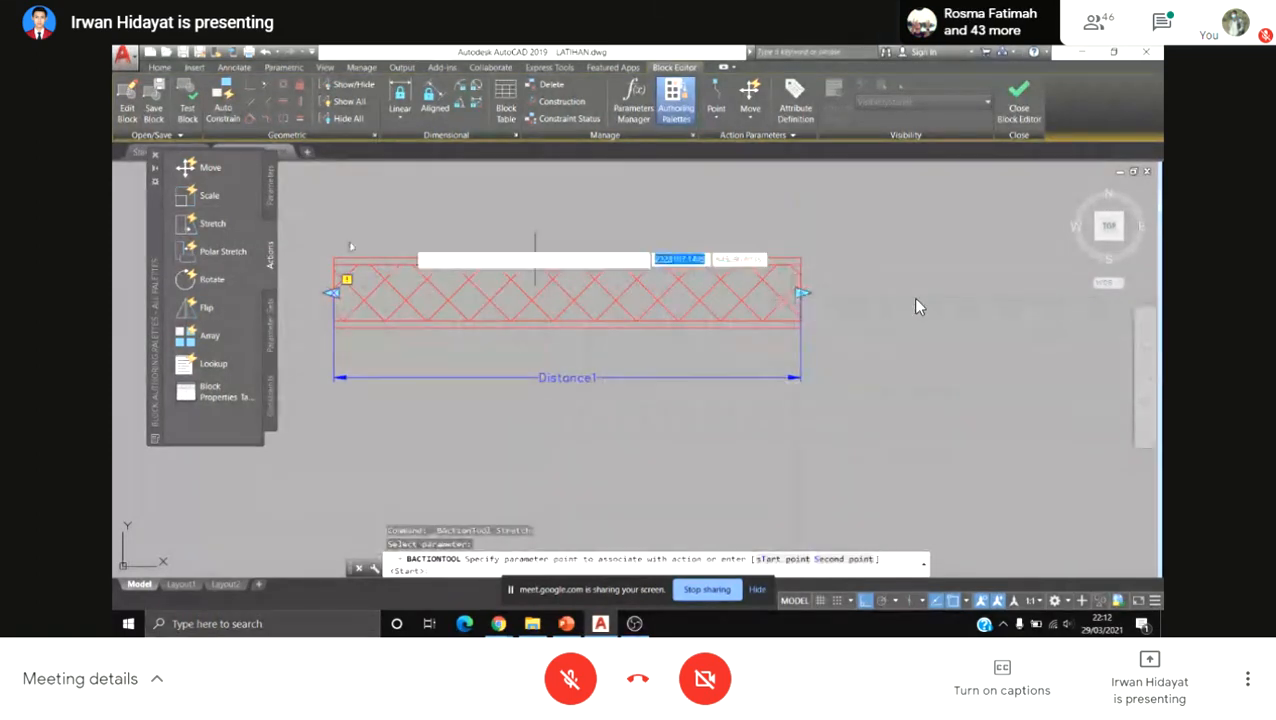
pyautogui.click(801, 293)
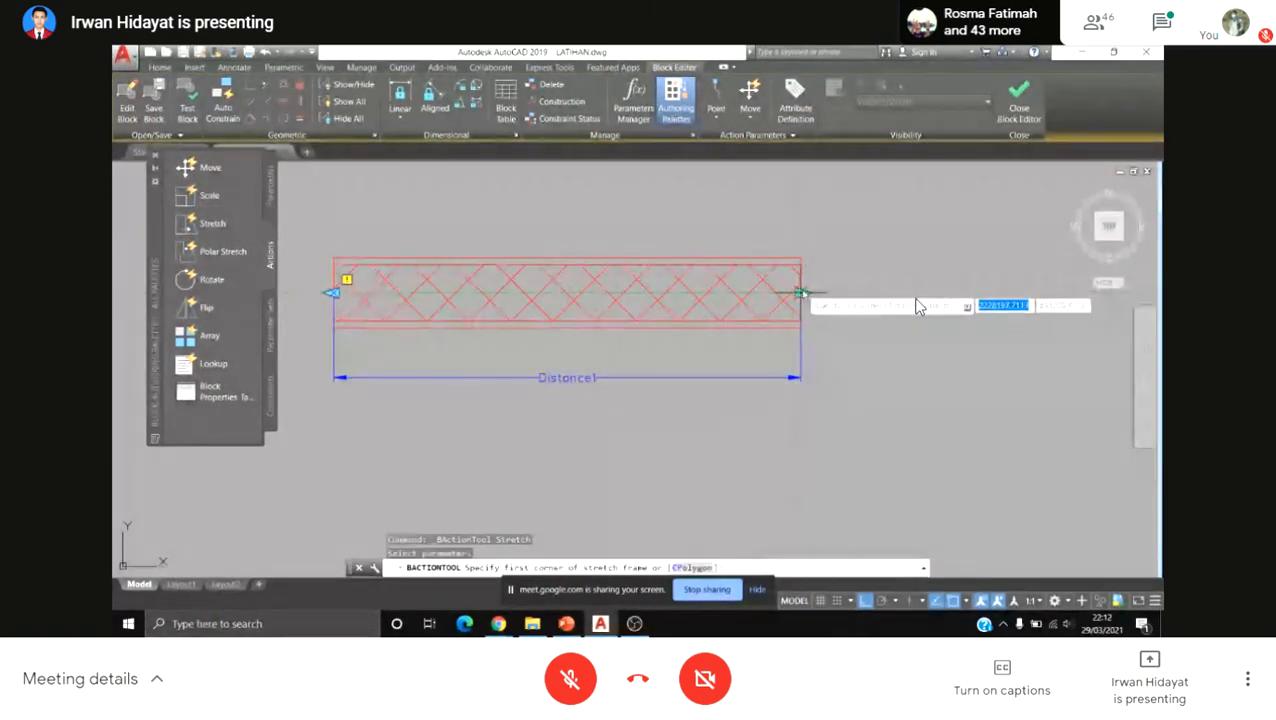
pyautogui.scroll(-2, 823, 296)
pyautogui.moveTo(823, 310); pyautogui.dragTo(735, 310, button='middle')
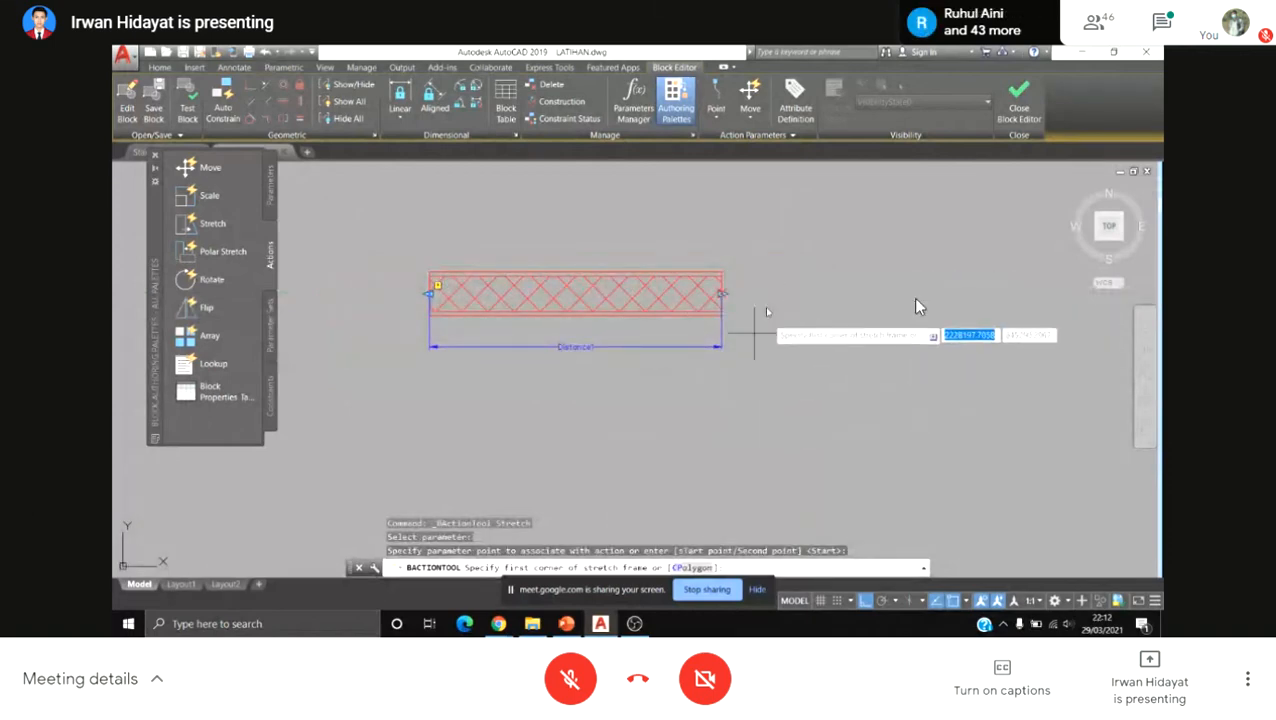
pyautogui.scroll(2, 737, 298)
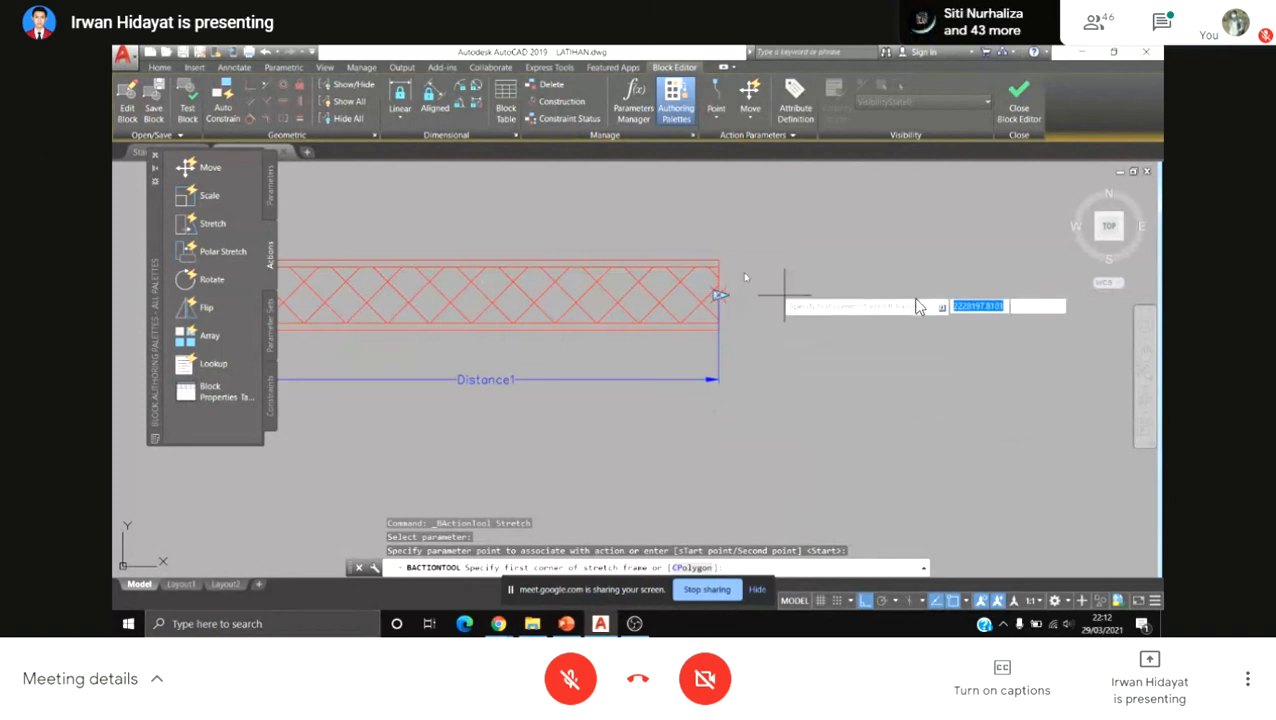
pyautogui.scroll(-2, 745, 335)
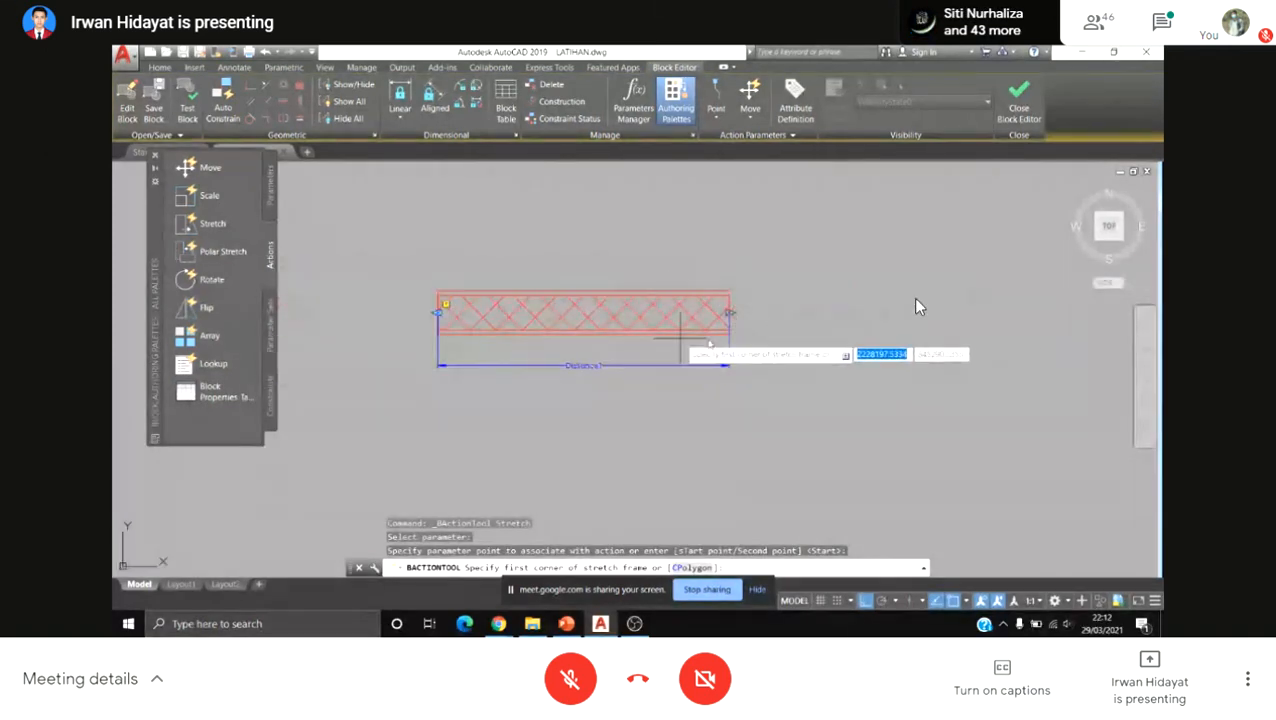
pyautogui.click(773, 395)
pyautogui.click(666, 230)
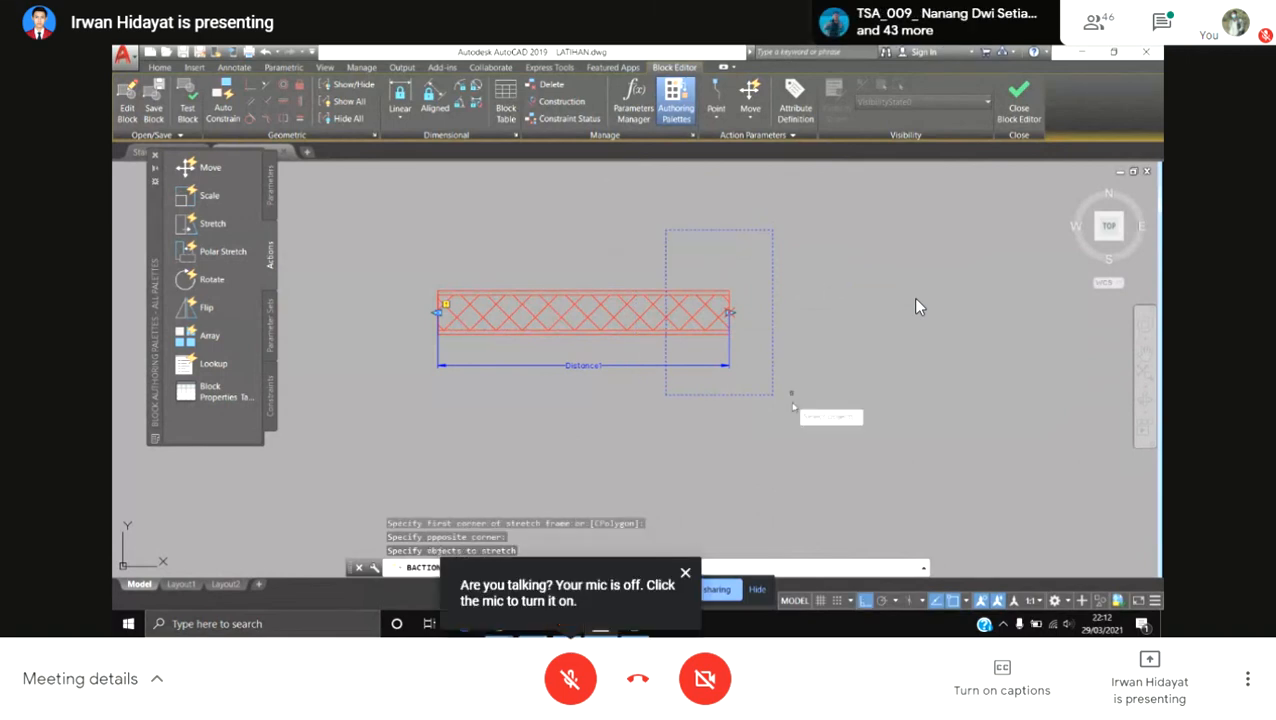
pyautogui.click(336, 178)
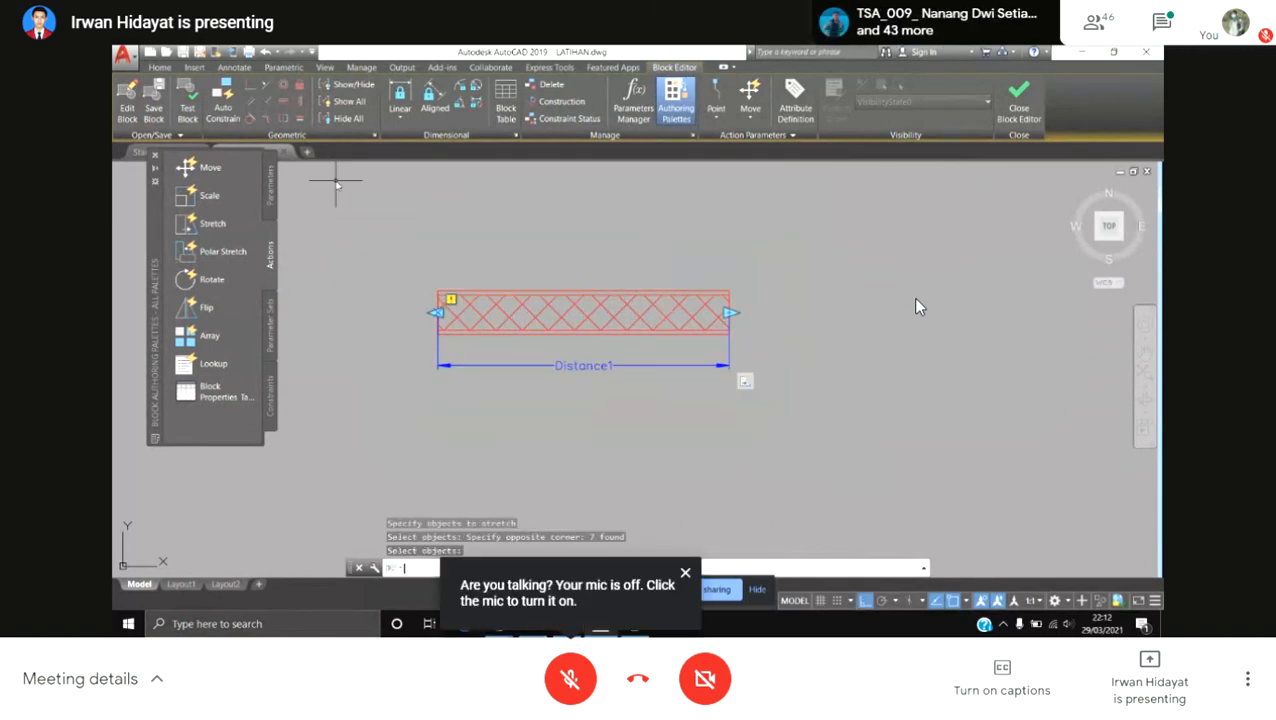
pyautogui.click(1020, 110)
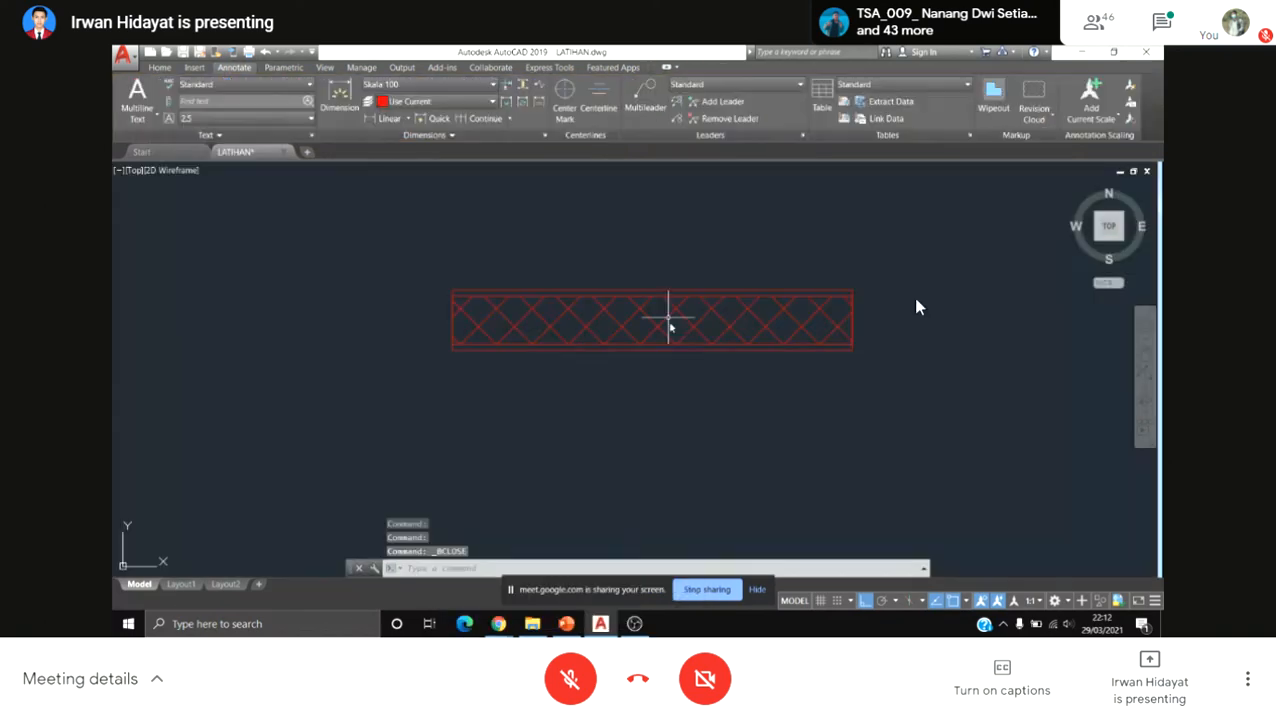
# Step: Try lengthening the wall block to the right with its stretch grip, and undo the stretch
pyautogui.click(1074, 298)
pyautogui.click(838, 331)
pyautogui.moveTo(848, 326); pyautogui.dragTo(736, 329, button='middle')
pyautogui.rightClick(751, 323)
pyautogui.press('Escape')
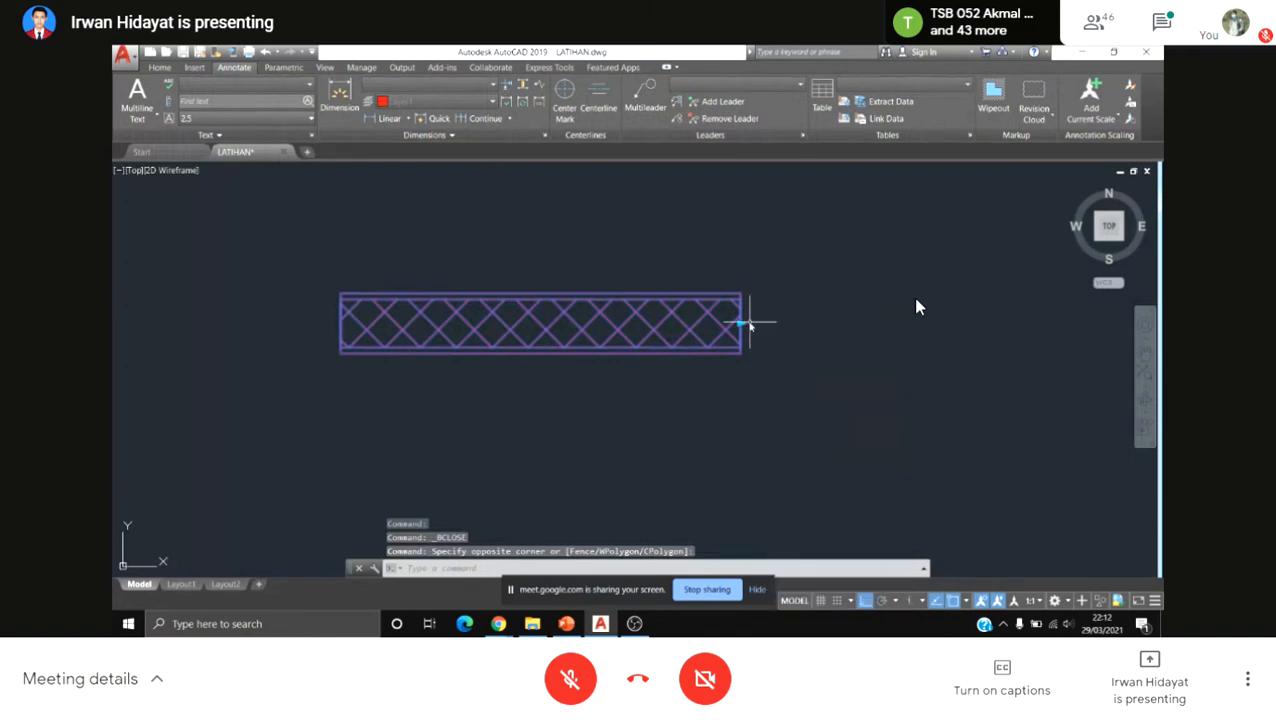
pyautogui.click(741, 325)
pyautogui.click(847, 325)
pyautogui.scroll(-4, 819, 325)
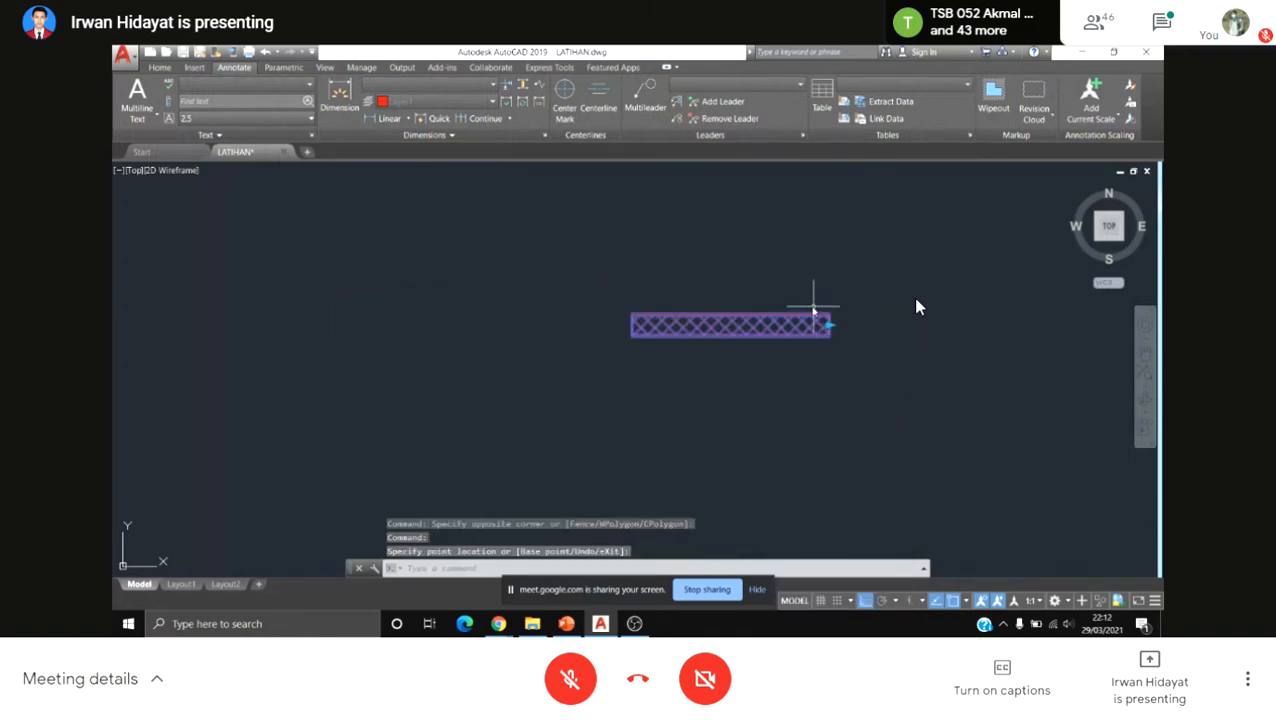
pyautogui.hotkey('ctrl', 'z')
pyautogui.hotkey('ctrl', 'z')
# Step: Copy the wall block from its left end to the right side of the inner column on the Kamar Mandi's upper wall line
pyautogui.click(831, 275)
pyautogui.click(588, 358)
pyautogui.scroll(-8, 580, 345)
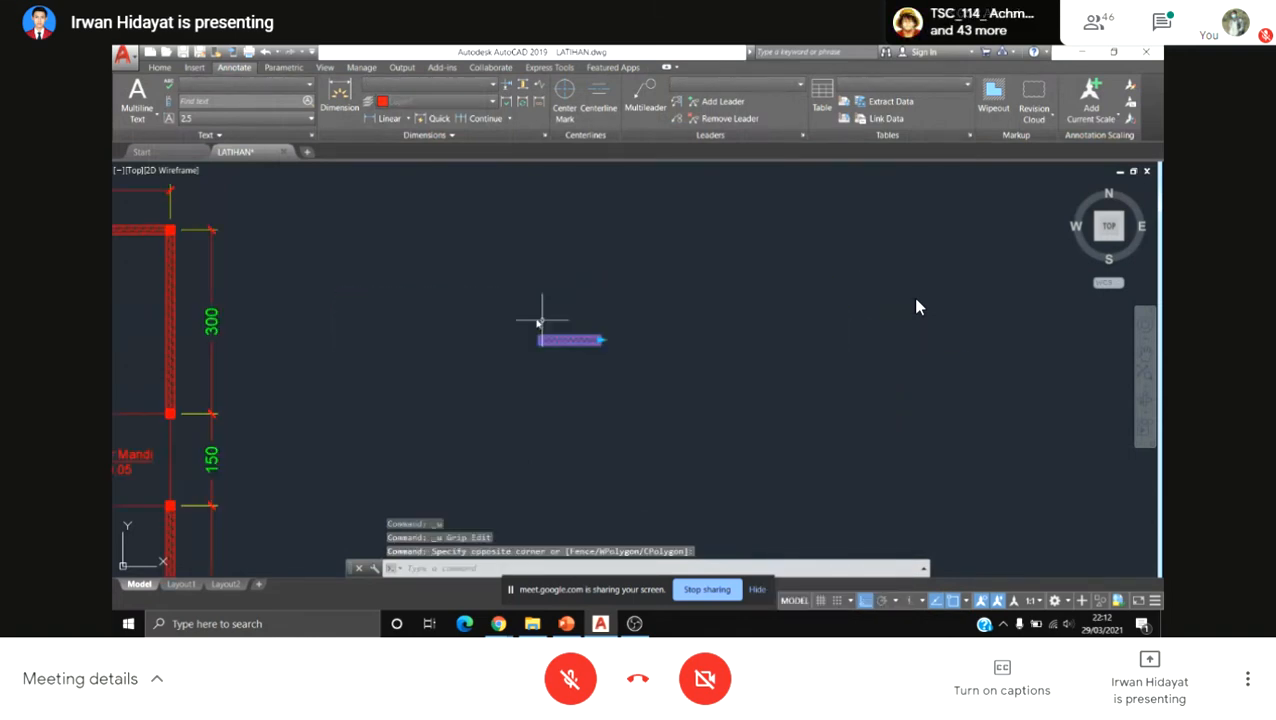
pyautogui.moveTo(541, 321); pyautogui.dragTo(598, 320, button='middle')
pyautogui.write('CO')
pyautogui.press('Return')
pyautogui.click(605, 345)
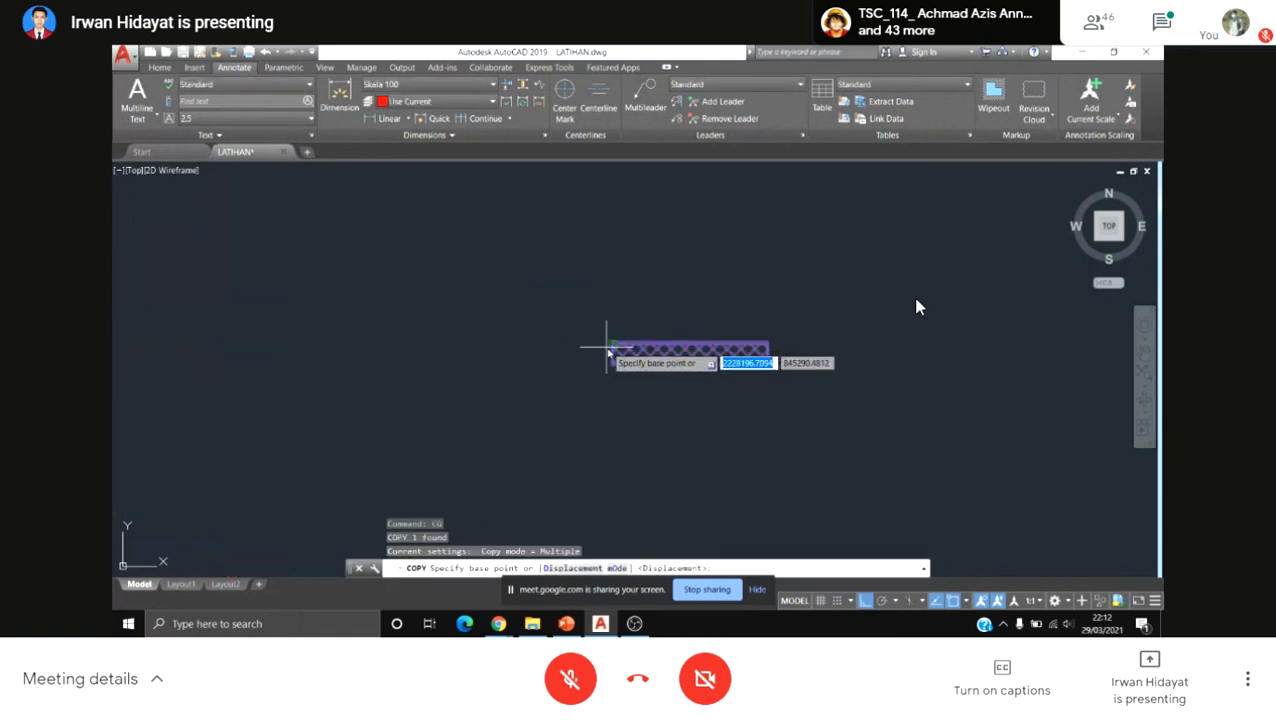
pyautogui.scroll(-4, 334, 338)
pyautogui.scroll(10, 334, 338)
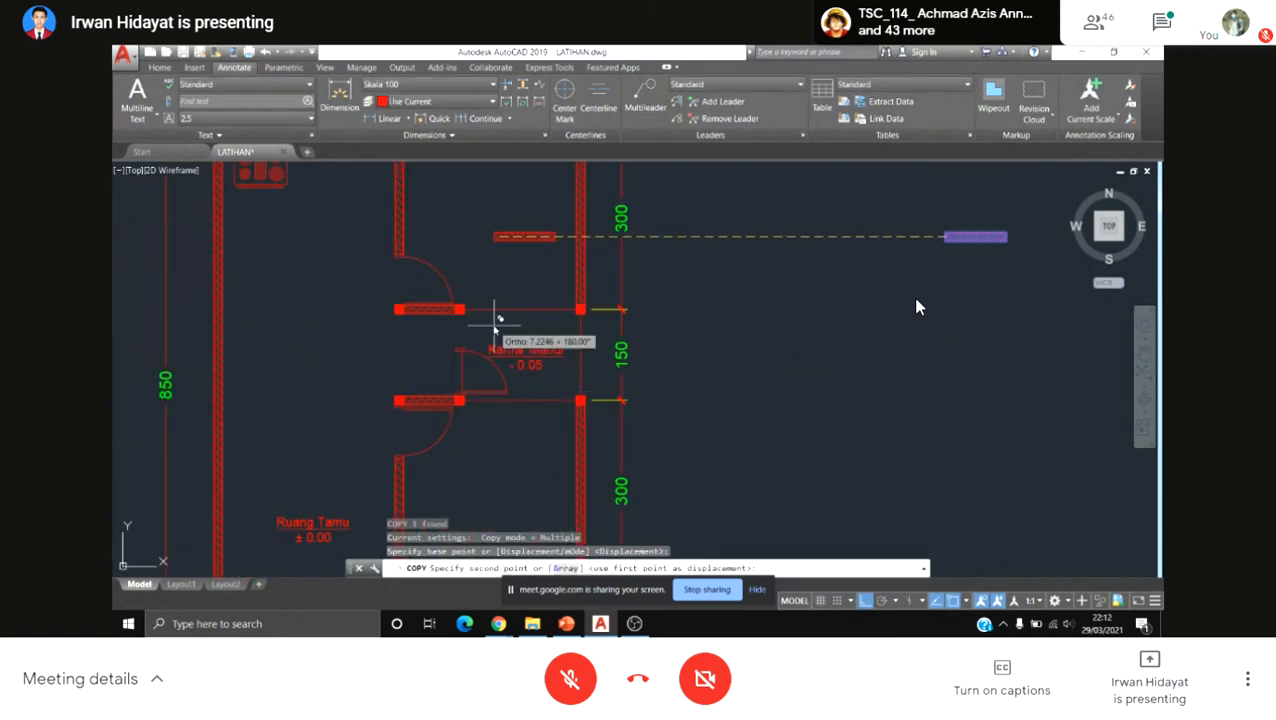
pyautogui.click(381, 267)
pyautogui.press('Escape')
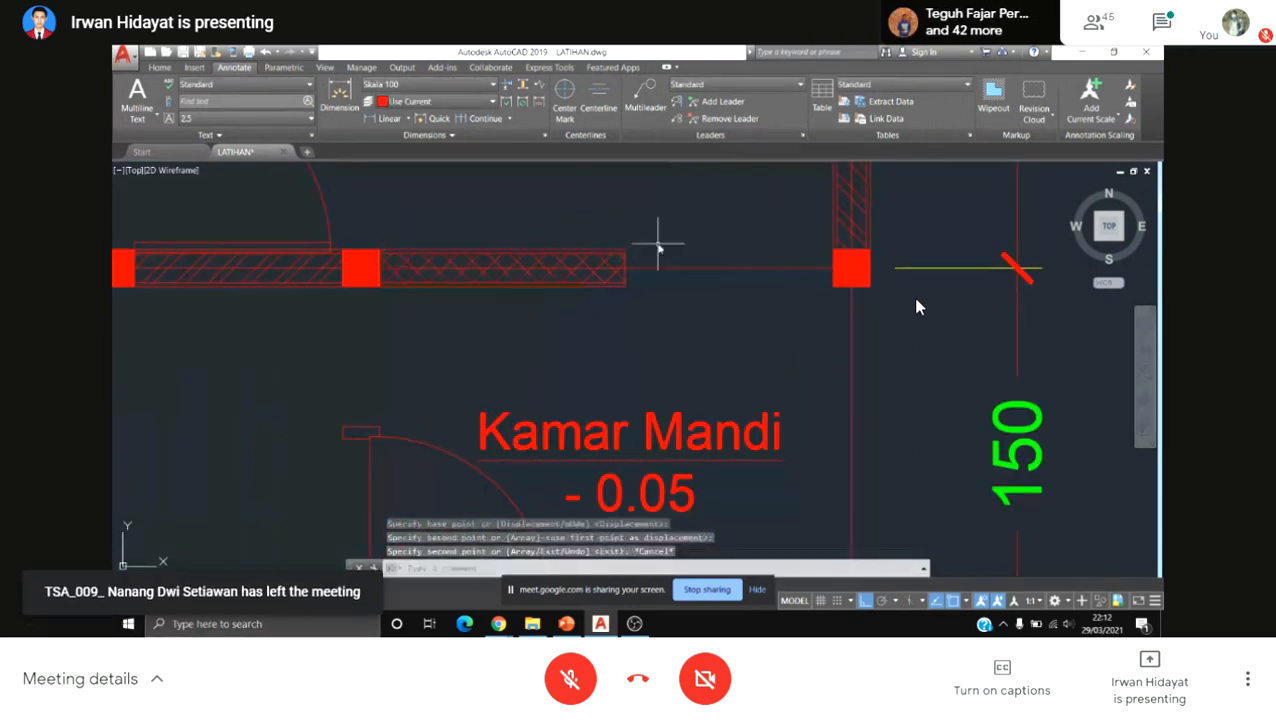
# Step: Stretch the copied wall block to the right until it meets the right-hand column of the Kamar Mandi's upper wall
pyautogui.click(657, 242)
pyautogui.click(608, 258)
pyautogui.click(625, 266)
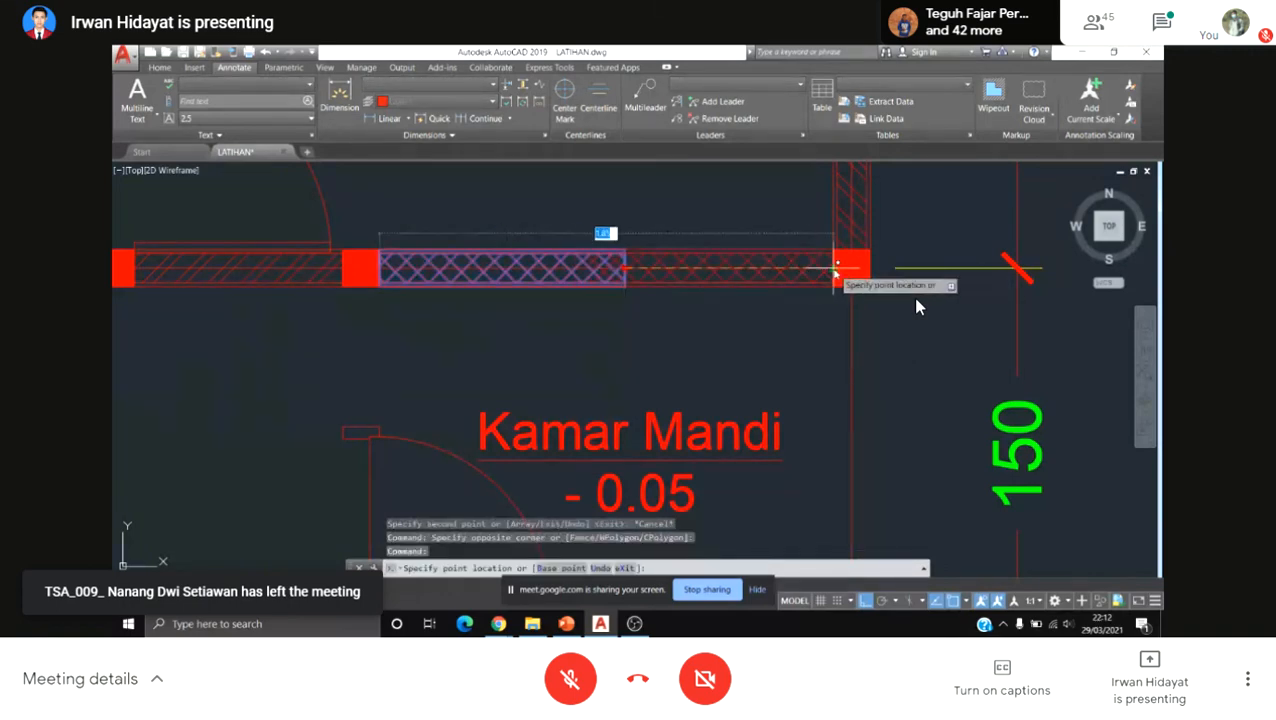
pyautogui.click(834, 267)
# Step: Copy the stretched wall block on the Kamar Mandi's upper wall
pyautogui.scroll(-4, 662, 250)
pyautogui.write('CO')
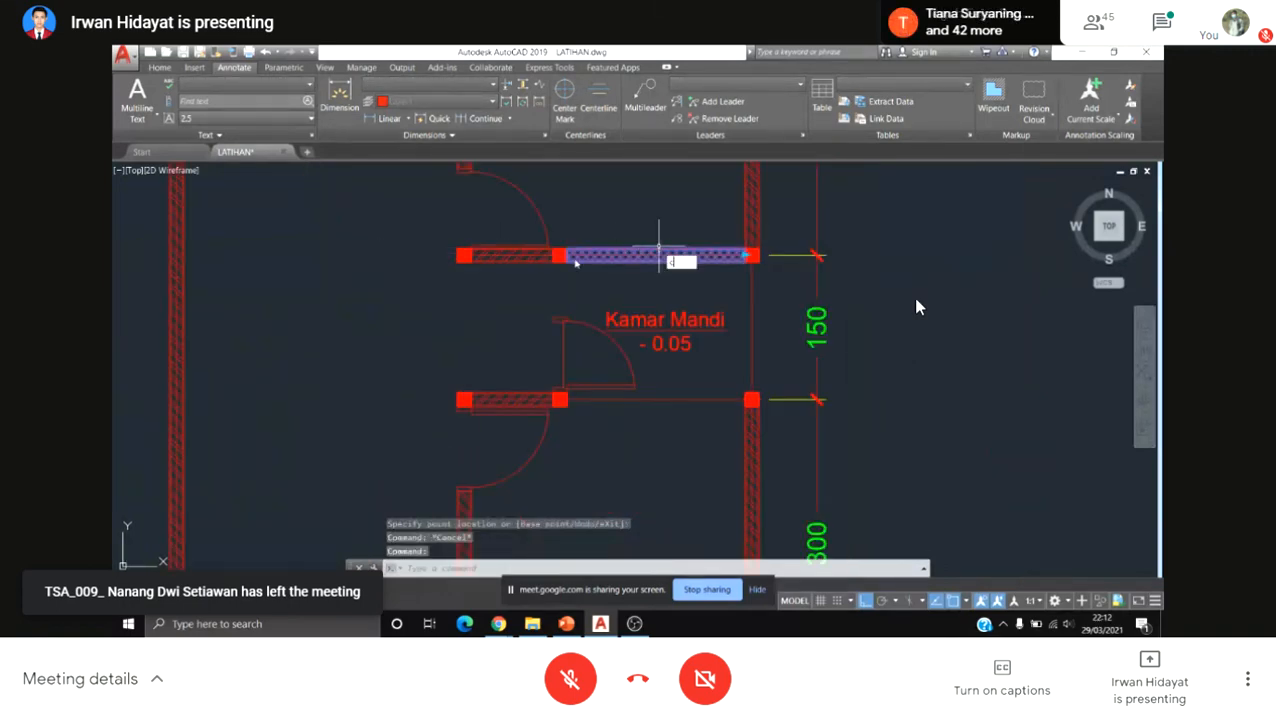